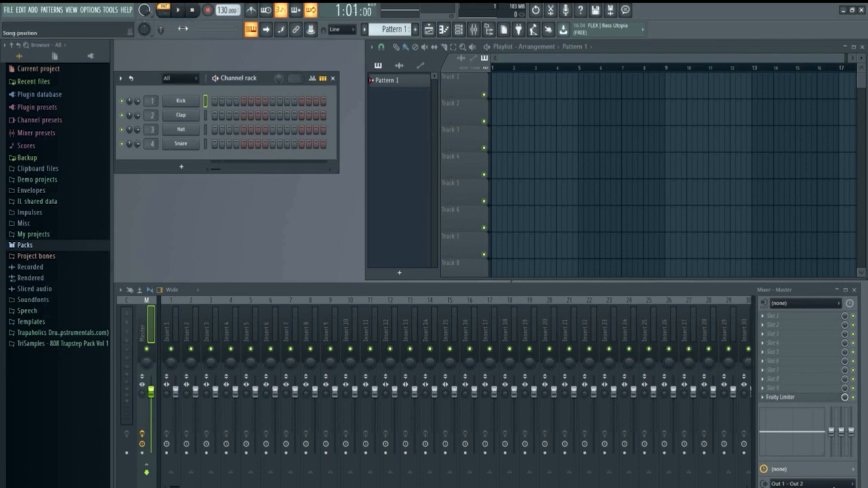
# Play the empty pattern twice, stopping playback each time
pyautogui.click(178, 9)
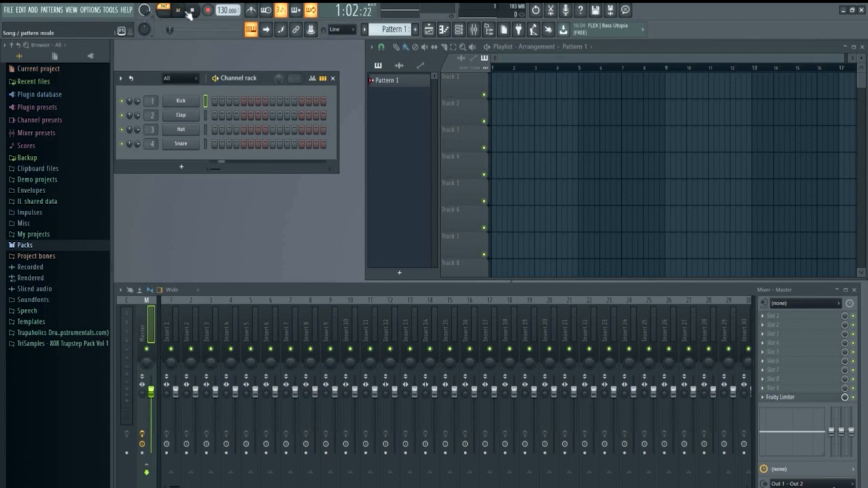
pyautogui.press('space')
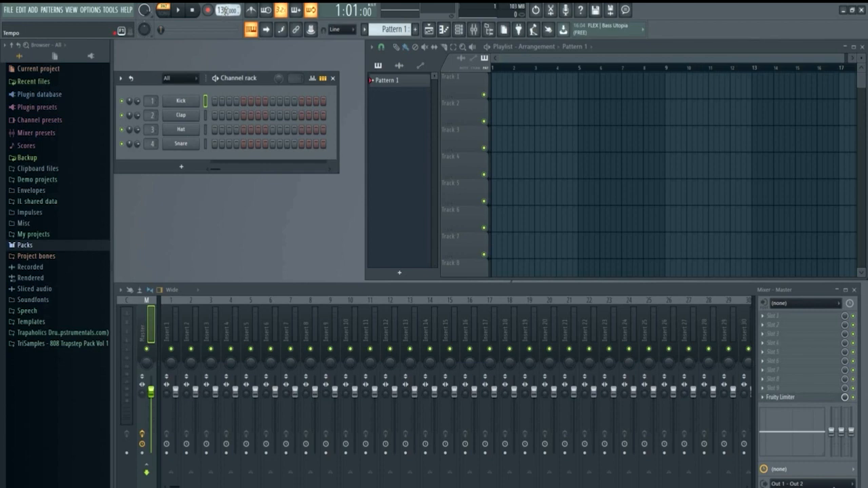
pyautogui.moveTo(224, 10); pyautogui.dragTo(224, 12)
pyautogui.click(178, 11)
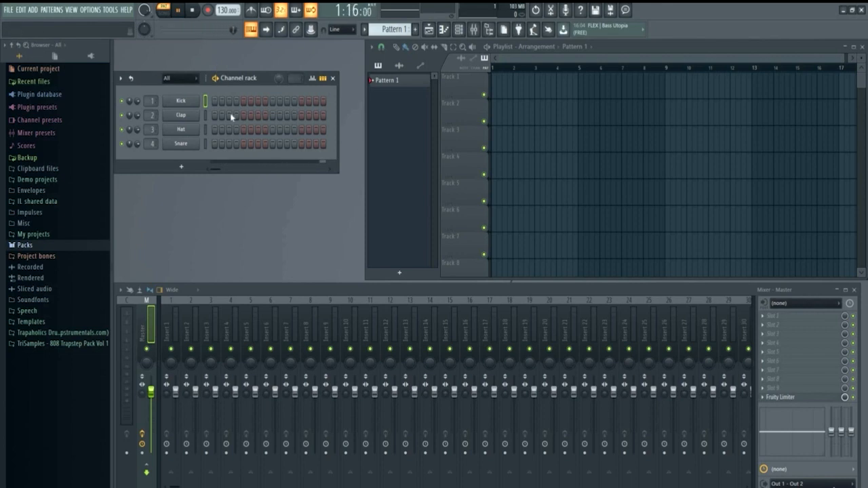
pyautogui.press('space')
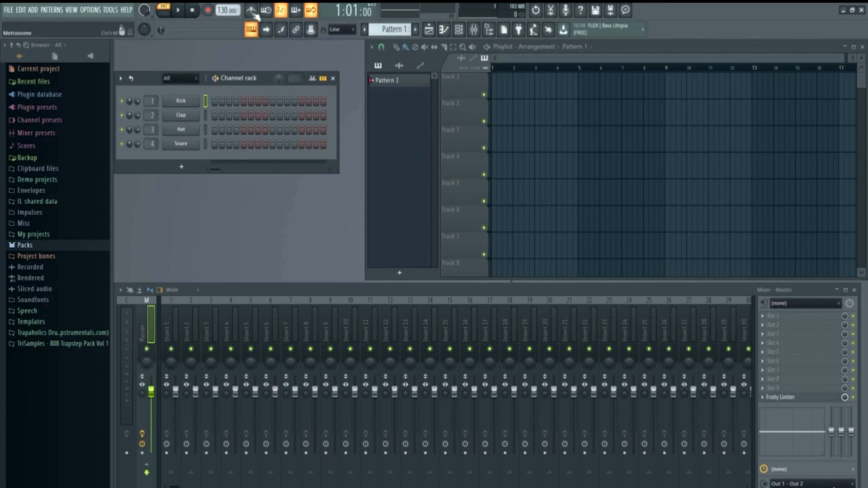
# Turn on the metronome, lower the tempo to 110 BPM during playback, and stop the pattern
pyautogui.click(251, 12)
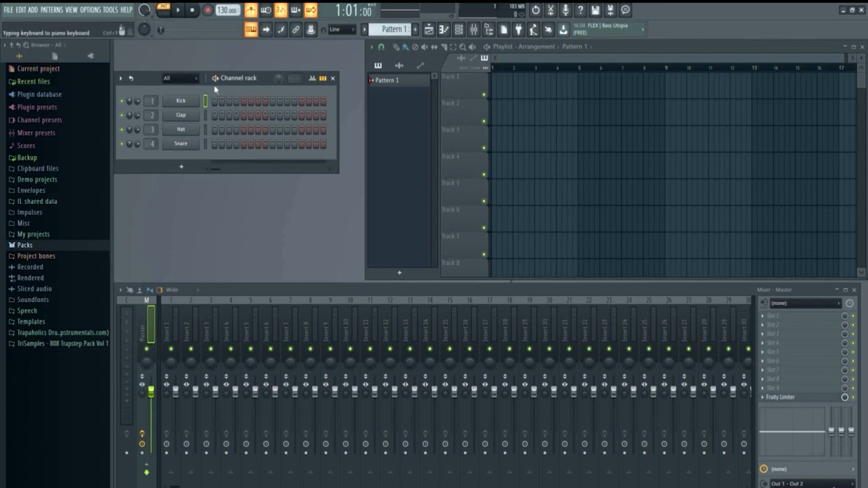
pyautogui.click(180, 12)
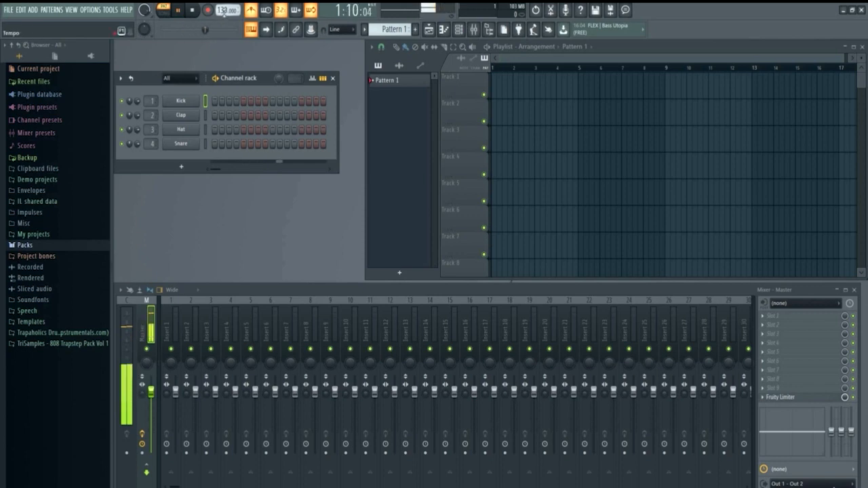
pyautogui.moveTo(223, 10); pyautogui.dragTo(223, 24)
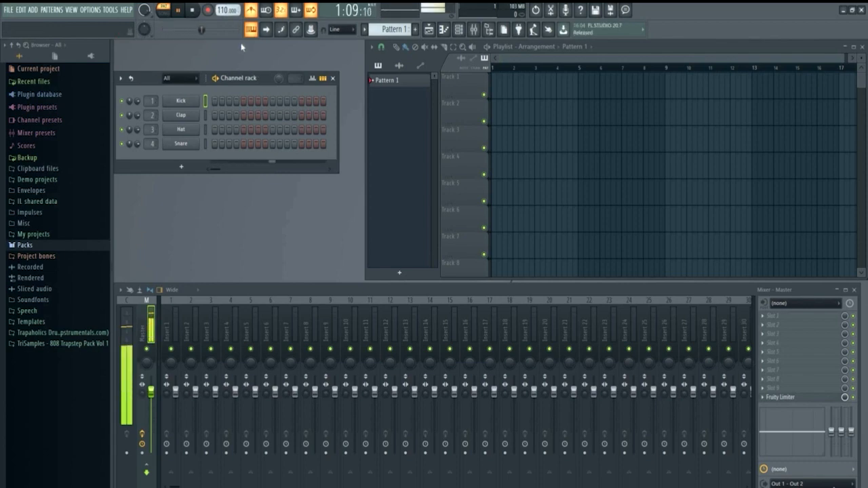
pyautogui.click(193, 11)
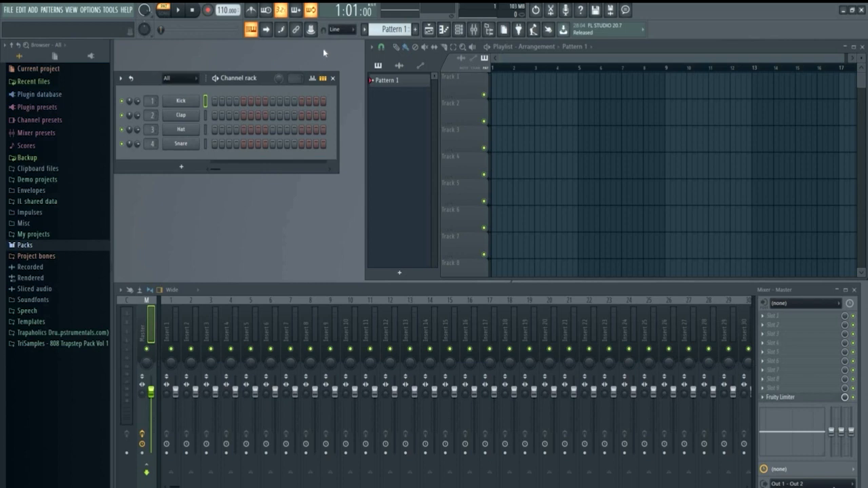
# Move the Playlist window over the mixer and back beside the Channel rack
pyautogui.click(401, 29)
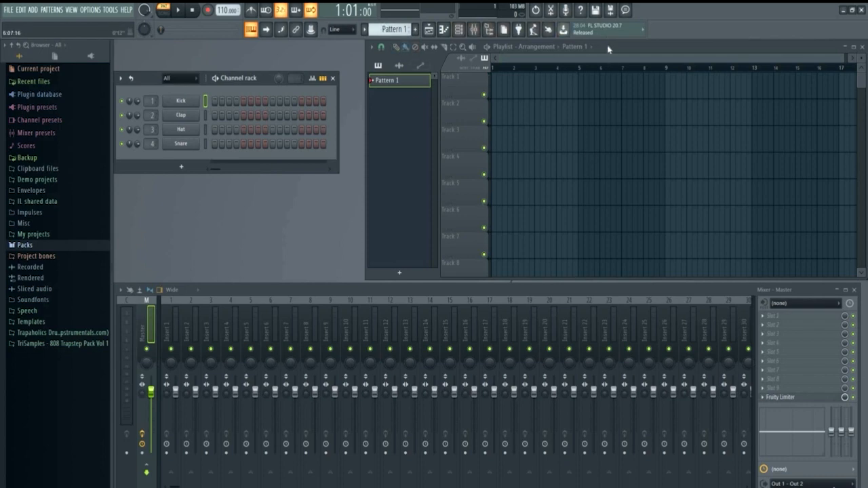
pyautogui.moveTo(609, 48); pyautogui.dragTo(565, 70)
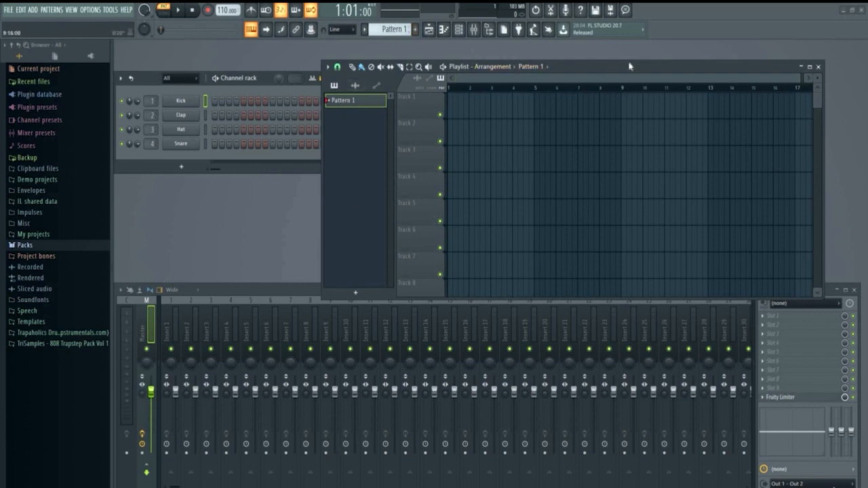
pyautogui.moveTo(628, 64); pyautogui.dragTo(665, 48)
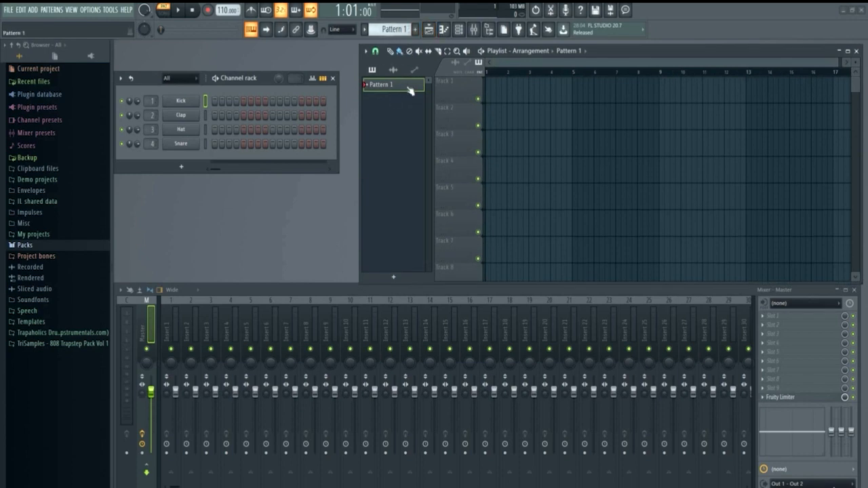
# Hide and reshow the Playlist, and open and close the Kick channel's piano roll
pyautogui.click(428, 52)
pyautogui.click(433, 34)
pyautogui.click(433, 34)
pyautogui.click(445, 34)
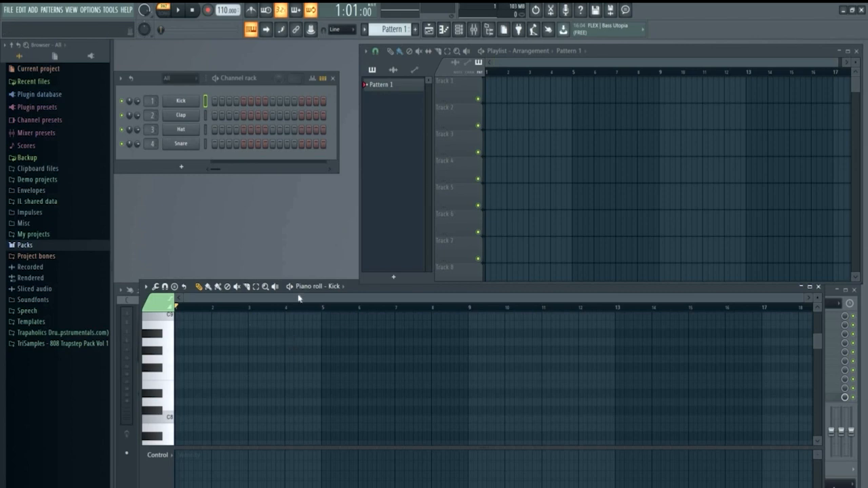
pyautogui.click(445, 30)
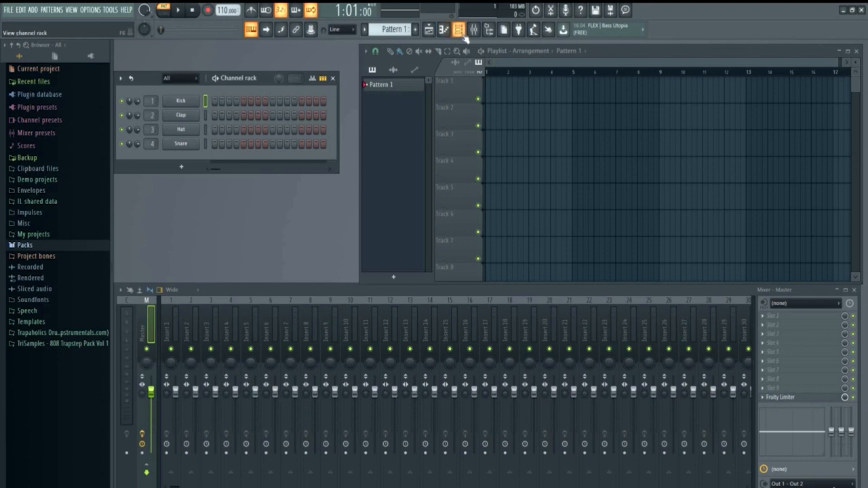
# Toggle the Channel rack's visibility until it shows again, and move its window slightly toward the Playlist
pyautogui.click(462, 33)
pyautogui.click(463, 34)
pyautogui.click(459, 30)
pyautogui.click(459, 29)
pyautogui.moveTo(264, 81); pyautogui.dragTo(272, 85)
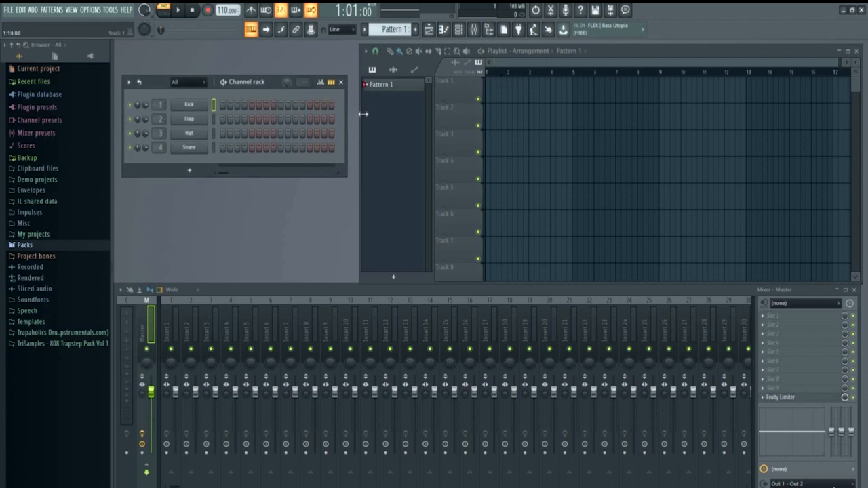
# Hide and reshow the mixer and the browser in turn
pyautogui.click(476, 35)
pyautogui.click(476, 35)
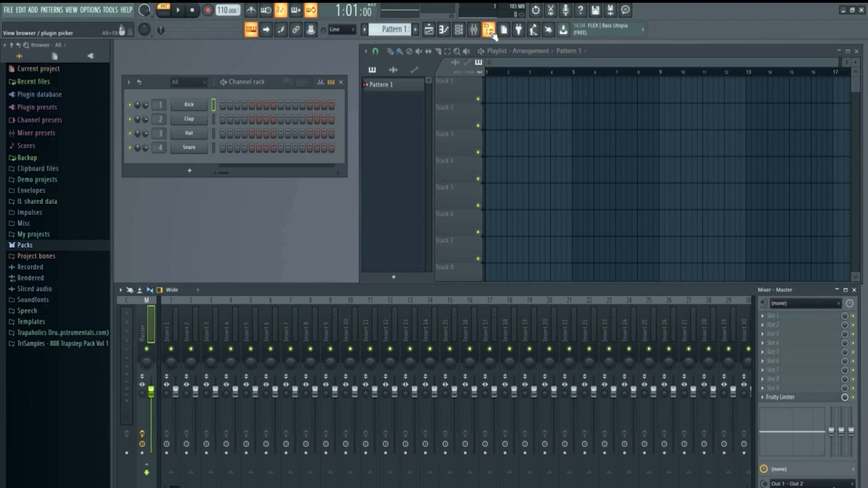
pyautogui.click(489, 30)
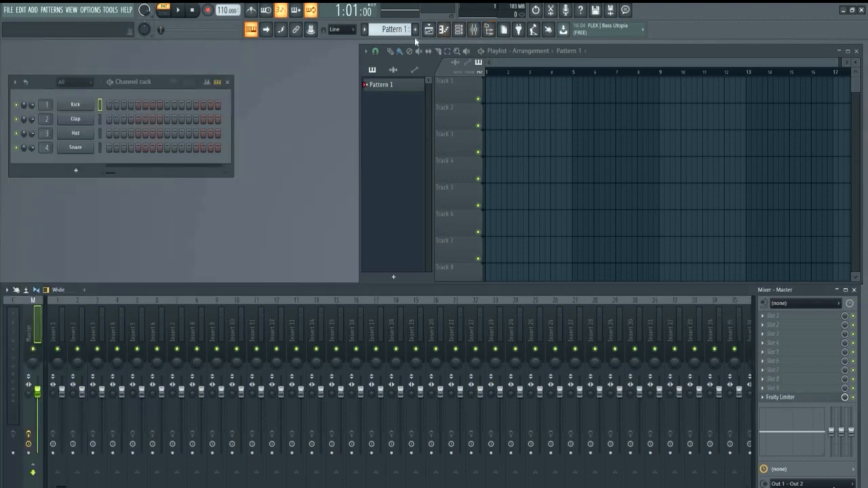
pyautogui.click(488, 30)
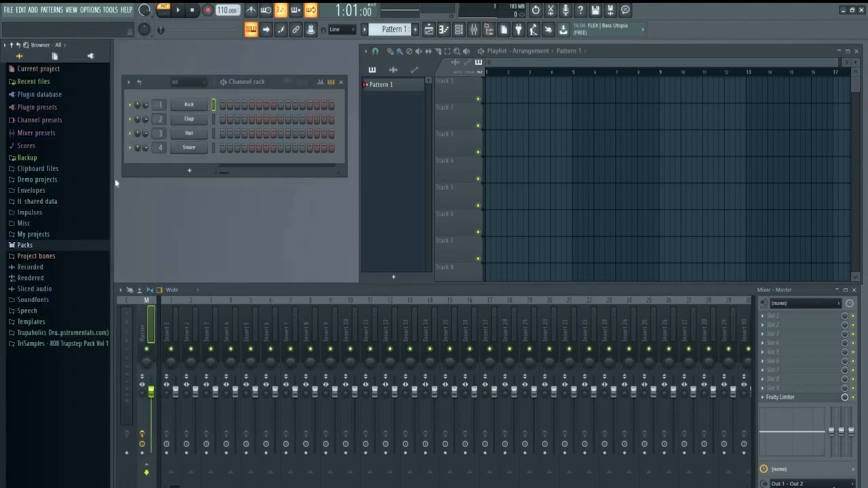
# Narrow the browser and widen it back to slightly more than its original width, and toggle its visibility off and on
pyautogui.moveTo(98, 185); pyautogui.dragTo(6, 201)
pyautogui.moveTo(79, 205); pyautogui.dragTo(101, 199)
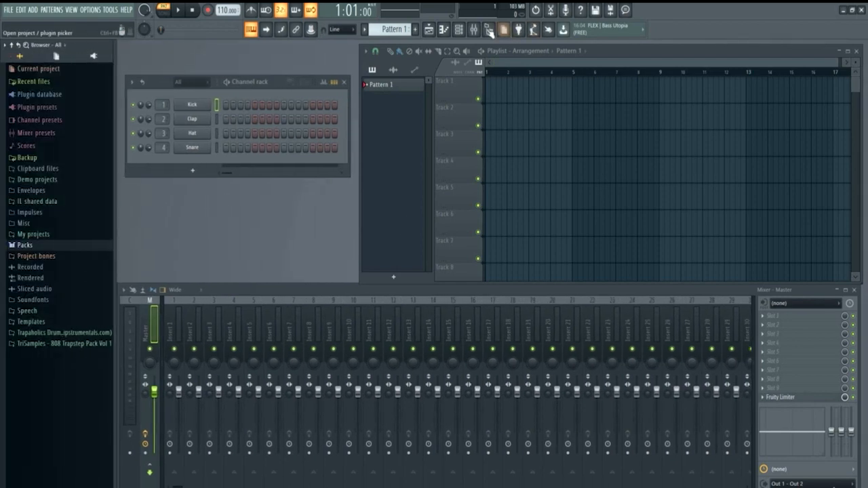
pyautogui.click(489, 30)
pyautogui.click(490, 32)
# View all available instruments and effects in the plugin picker and close it
pyautogui.click(519, 32)
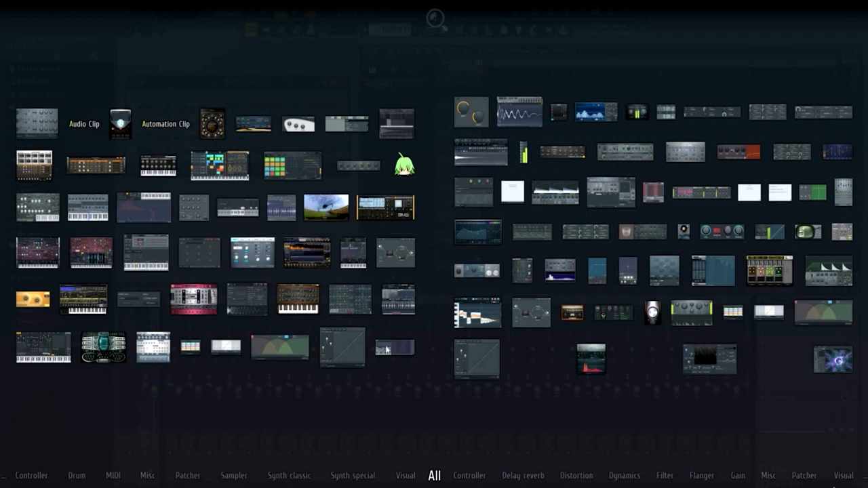
pyautogui.click(382, 64)
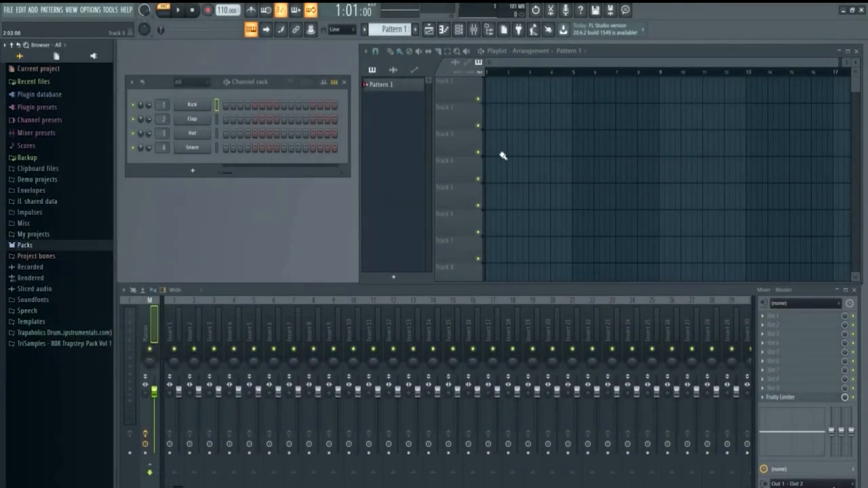
# Open the Tempo tapper and tap a steady beat that sets the project tempo to 128 BPM
pyautogui.click(533, 31)
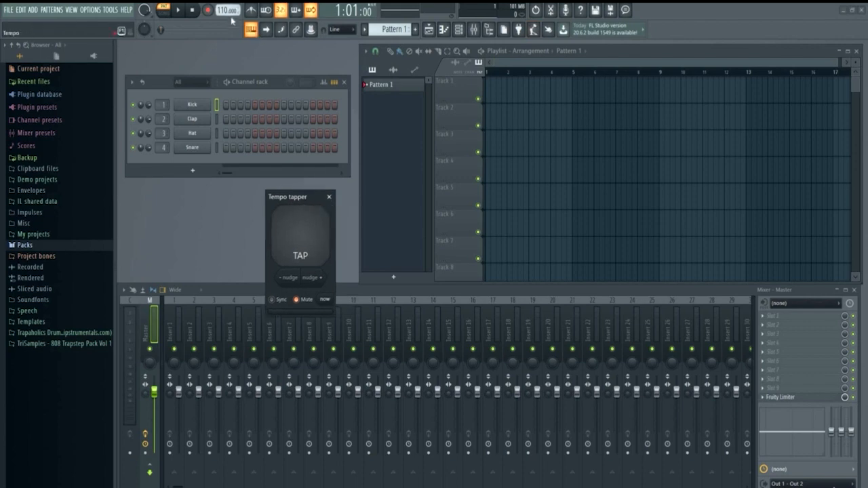
pyautogui.click(318, 239)
pyautogui.click(318, 239)
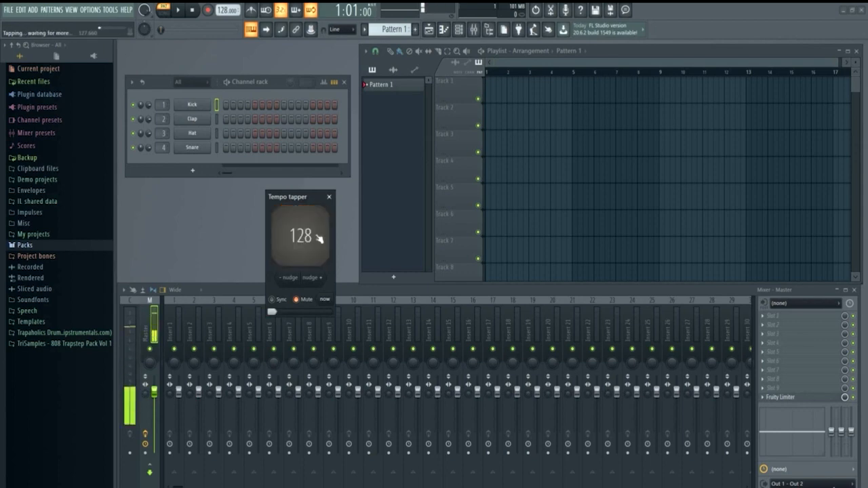
pyautogui.click(318, 239)
pyautogui.click(318, 239)
pyautogui.click(318, 239)
pyautogui.click(318, 239)
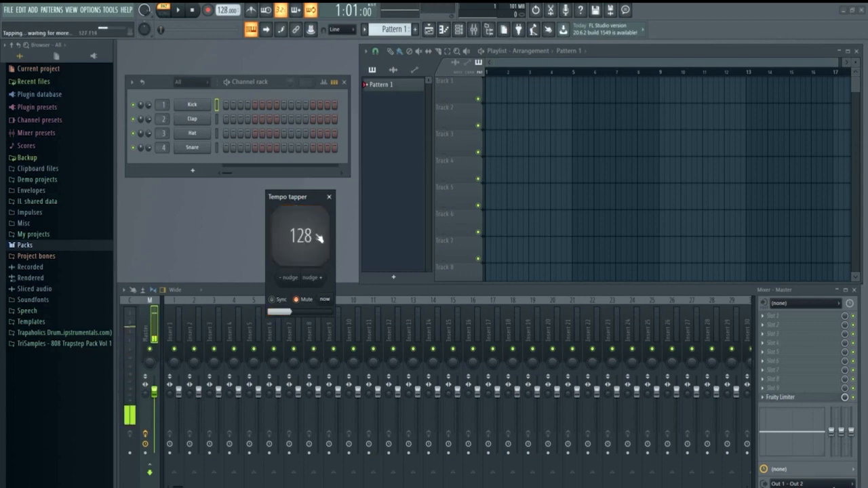
pyautogui.click(318, 239)
pyautogui.click(318, 239)
pyautogui.click(318, 239)
pyautogui.click(315, 241)
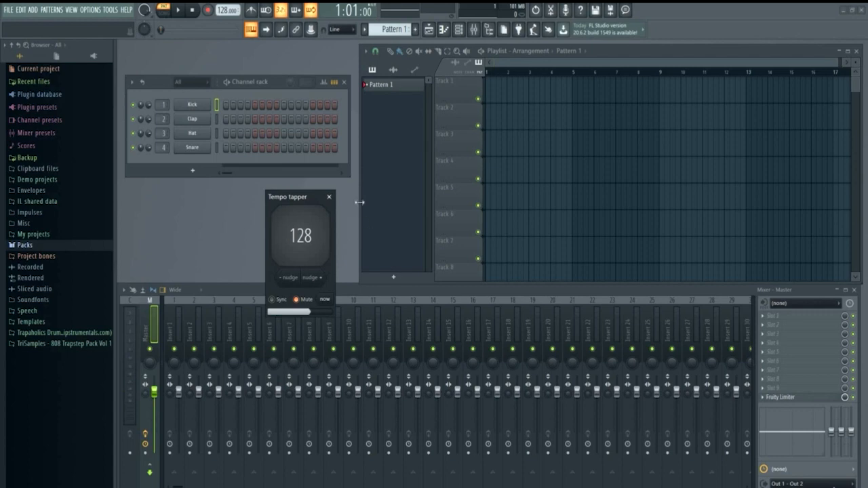
# Tap a faster beat to bring the project tempo to 200 BPM, and close the Tempo tapper
pyautogui.press('space')
pyautogui.press('space')
pyautogui.press('space')
pyautogui.press('space')
pyautogui.press('space')
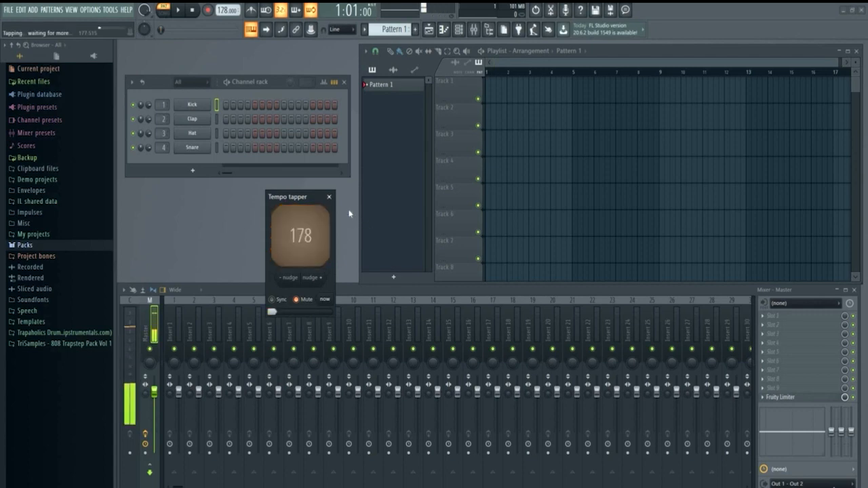
pyautogui.press('space')
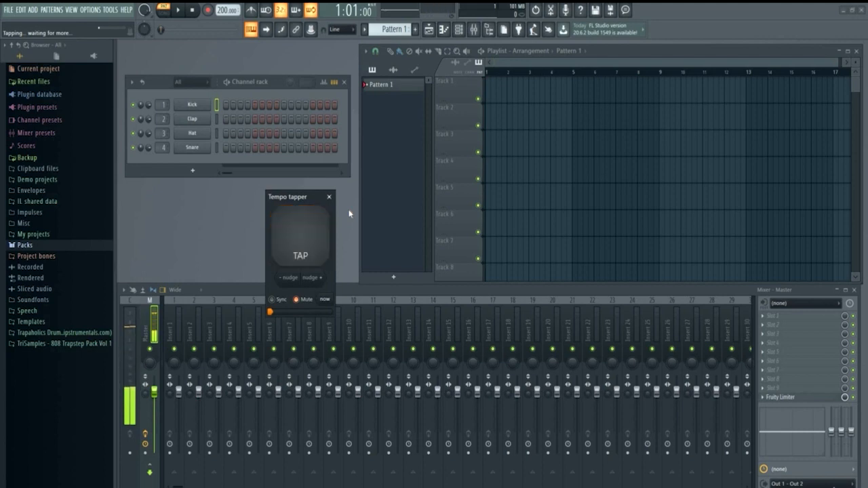
pyautogui.click(330, 198)
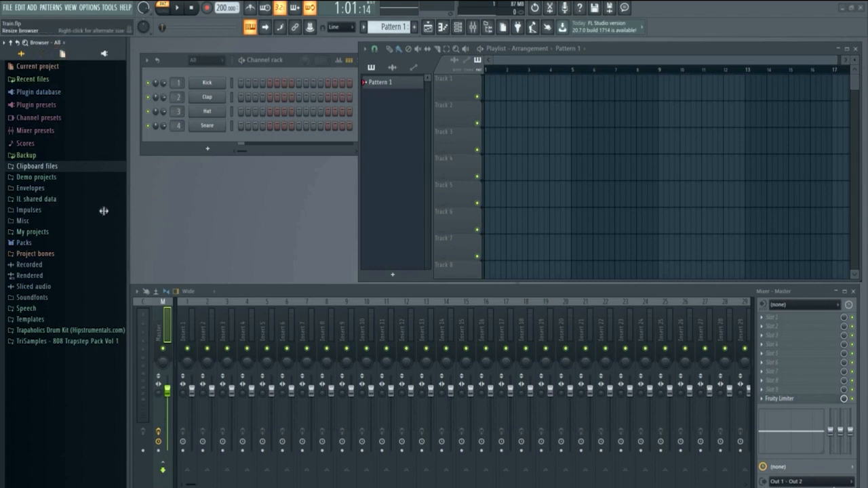
# Widen the browser slightly and look through the Channel presets and its Fruity Slicer presets, leaving all folders collapsed
pyautogui.moveTo(127, 208)
pyautogui.mouseDown()
pyautogui.moveTo(72, 208)
pyautogui.moveTo(135, 206)
pyautogui.moveTo(139, 197)
pyautogui.mouseUp()
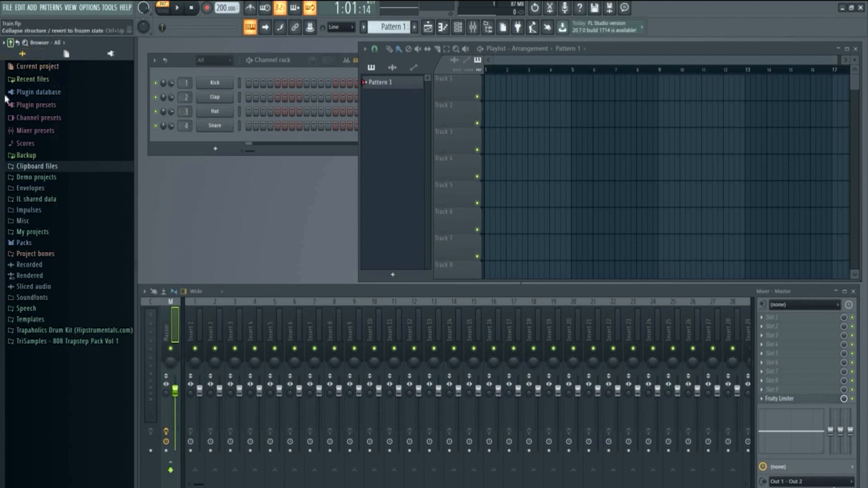
pyautogui.click(40, 118)
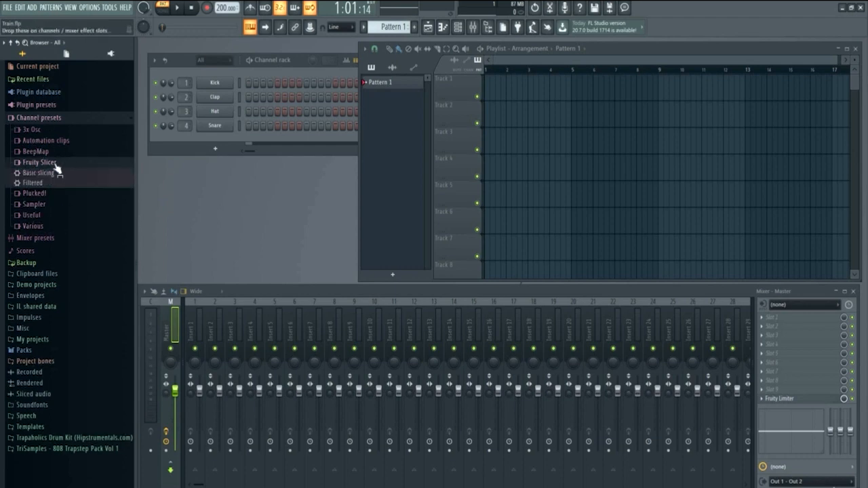
pyautogui.click(40, 161)
pyautogui.click(39, 118)
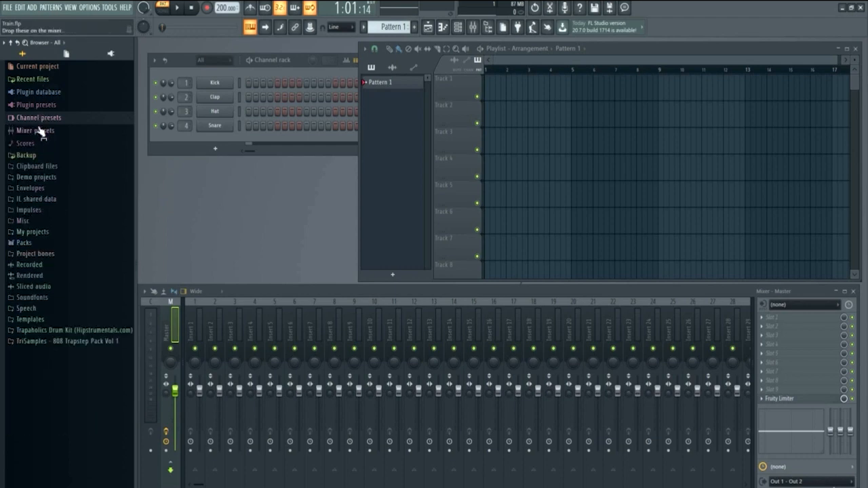
pyautogui.click(39, 119)
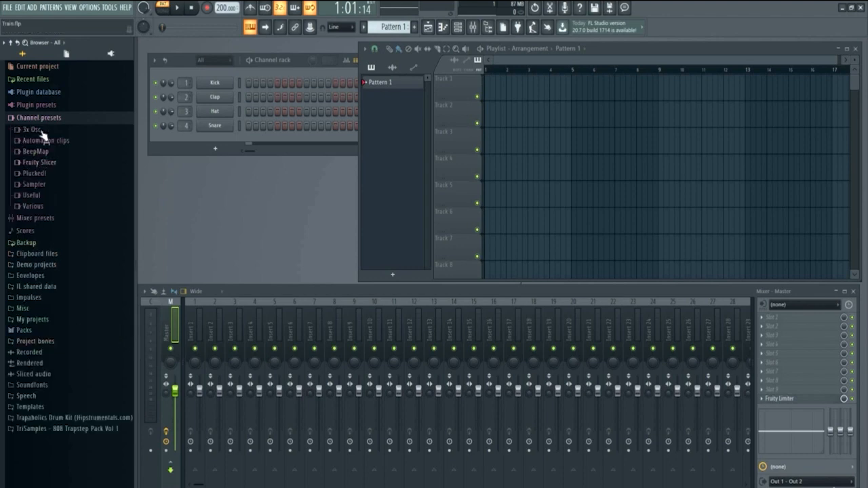
pyautogui.click(40, 162)
pyautogui.click(17, 43)
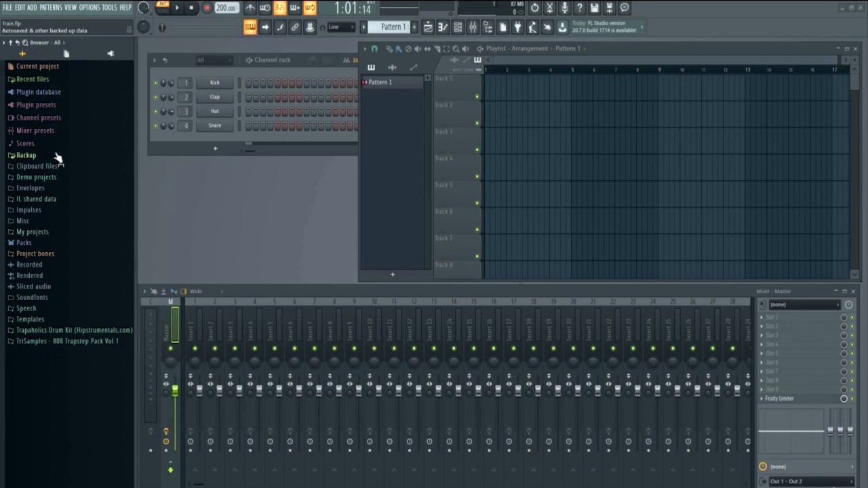
# Expand the Packs folder down to the Kicks samples inside Drums
pyautogui.click(49, 244)
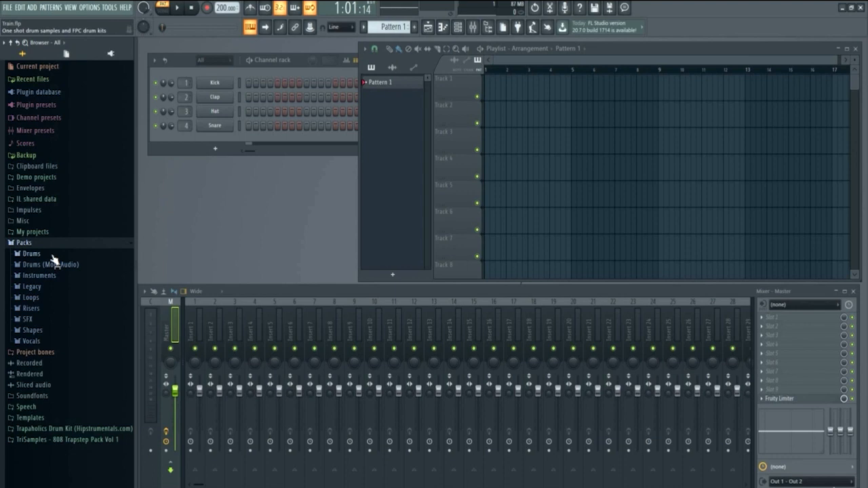
pyautogui.click(53, 256)
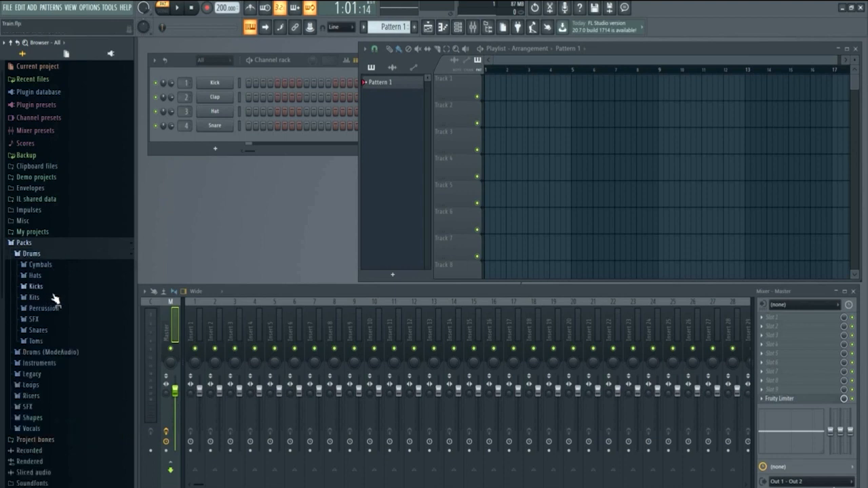
pyautogui.click(40, 287)
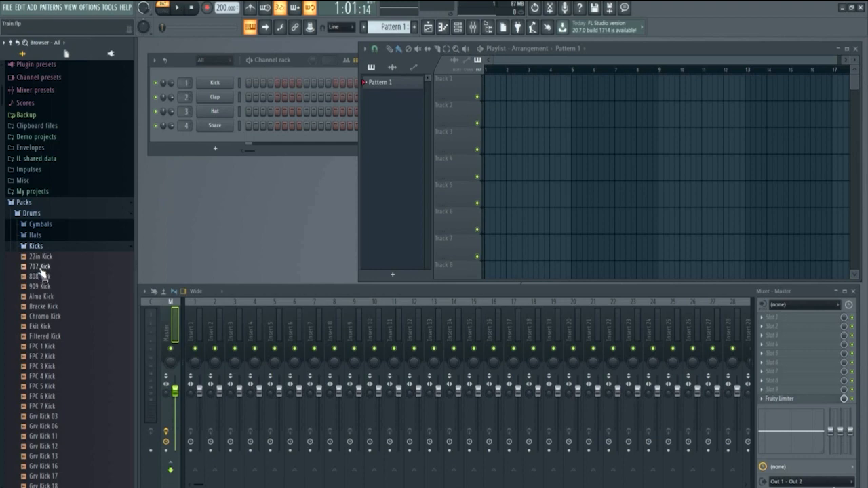
# Preview several samples in the Kicks folder, including 707 Kick, 909 Kick and FPC 7 Kick
pyautogui.click(41, 267)
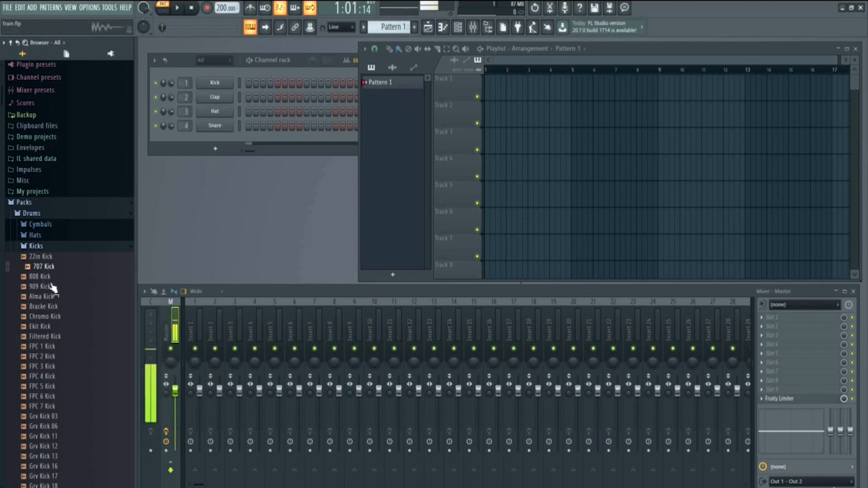
pyautogui.click(42, 286)
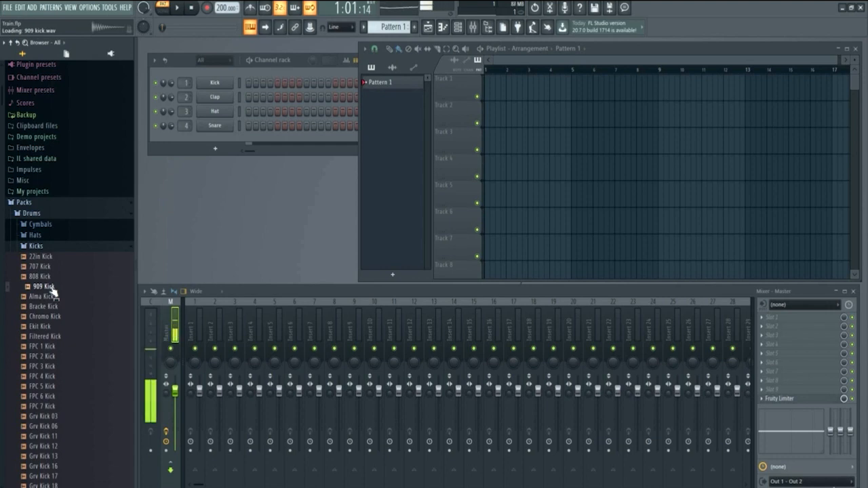
pyautogui.click(55, 357)
pyautogui.click(62, 447)
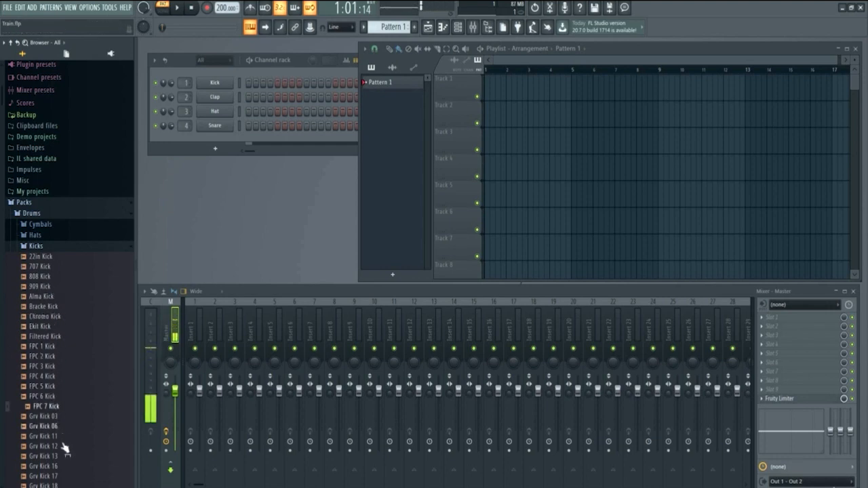
# Collapse the Kicks folder, preview a sample in the Hats folder and collapse Hats
pyautogui.click(36, 245)
pyautogui.click(35, 235)
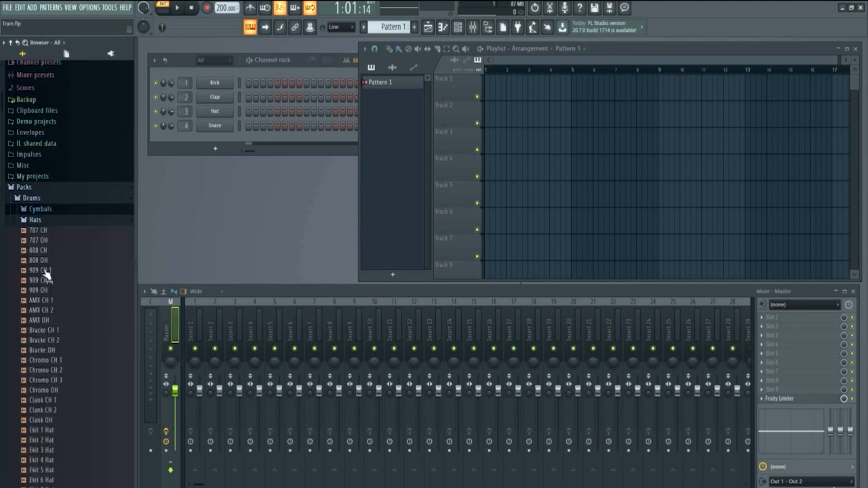
pyautogui.click(45, 375)
pyautogui.click(35, 235)
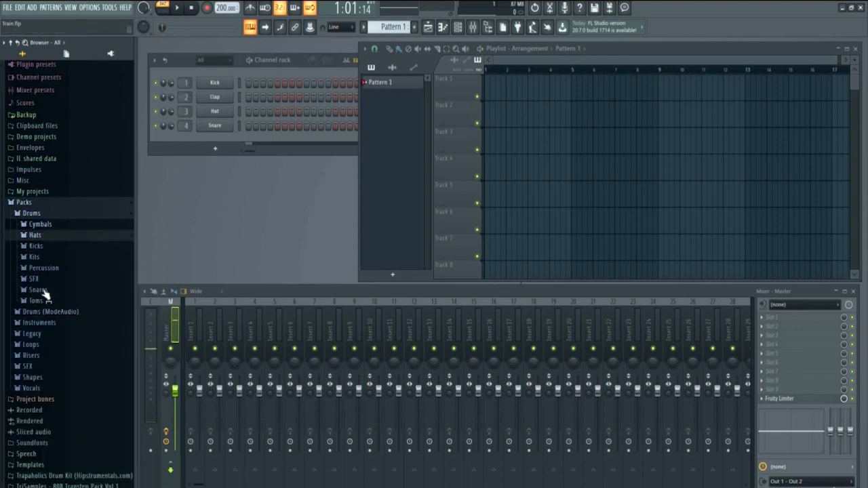
# Preview a couple of samples in the Cymbals folder, and collapse the Cymbals, Drums and Packs folders
pyautogui.click(40, 224)
pyautogui.click(45, 344)
pyautogui.click(48, 395)
pyautogui.click(51, 225)
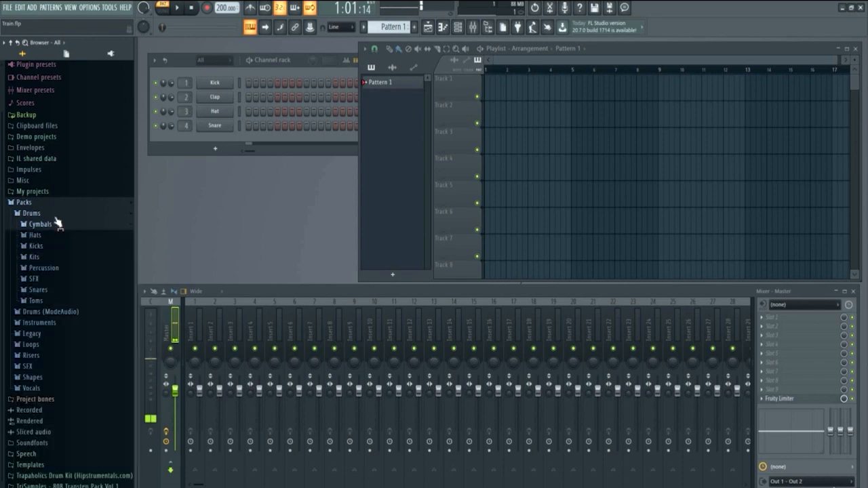
pyautogui.click(42, 213)
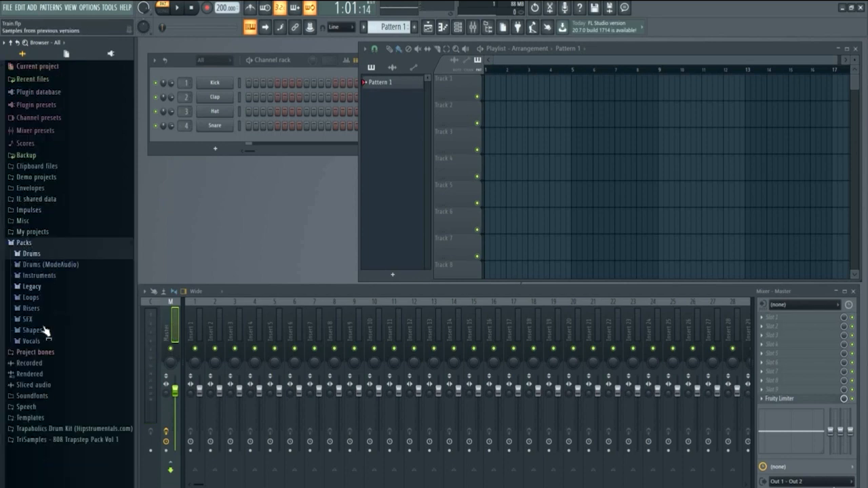
pyautogui.click(34, 245)
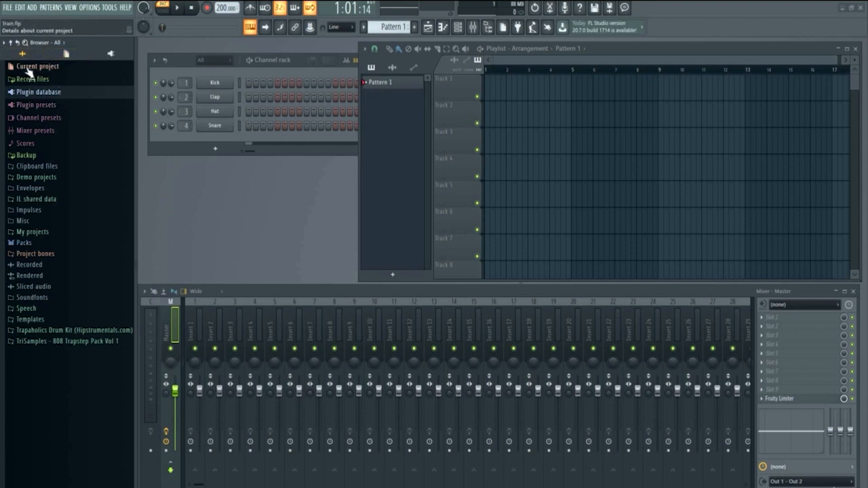
# Show the browser's Current project view and look through its Effects, Patterns and Generators entries, leaving them collapsed
pyautogui.click(66, 55)
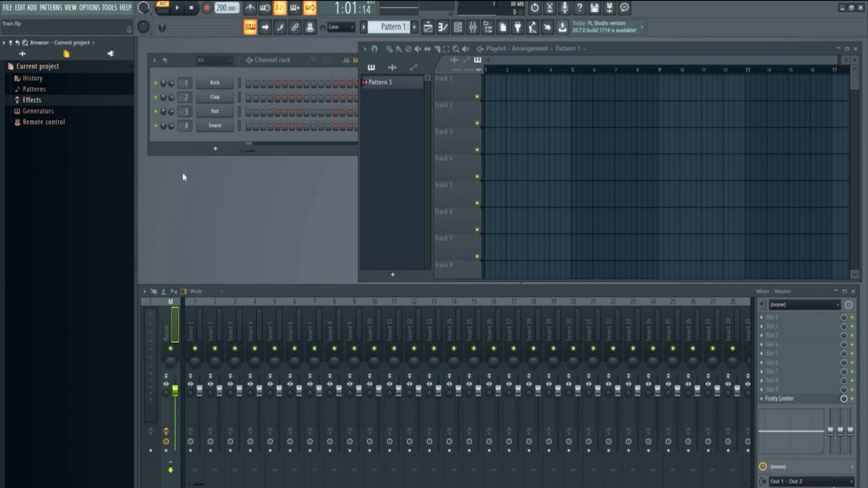
pyautogui.click(52, 102)
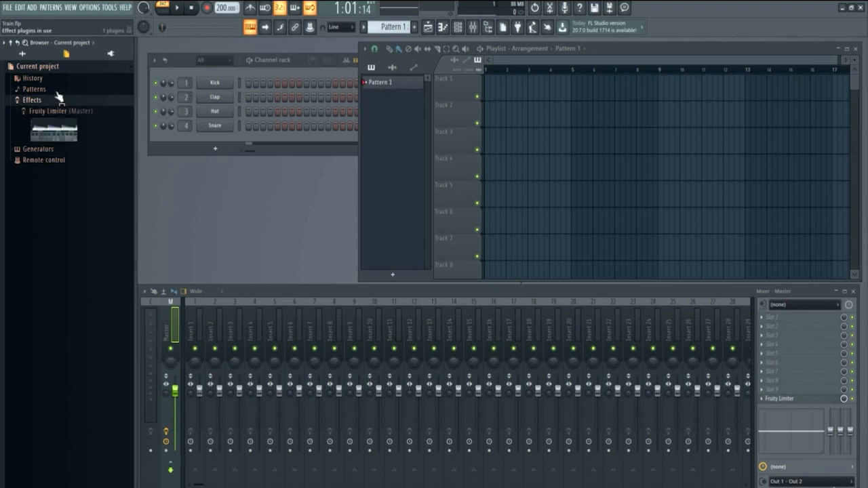
pyautogui.click(58, 100)
pyautogui.click(57, 89)
pyautogui.click(53, 89)
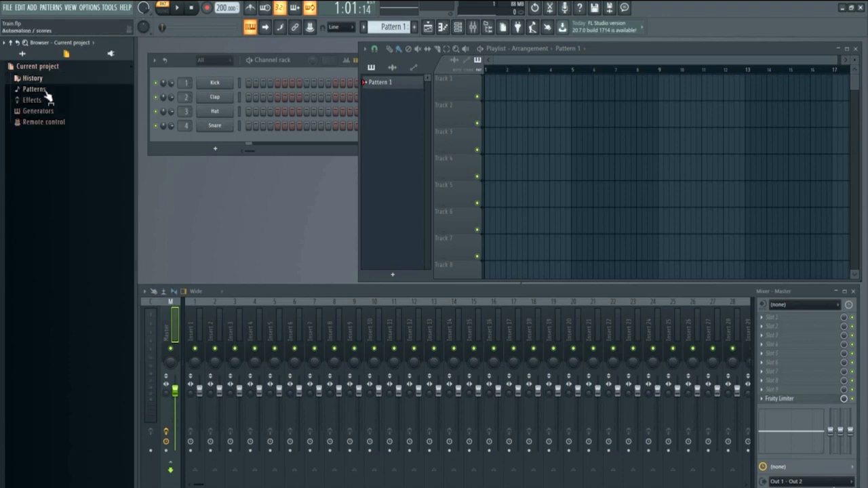
pyautogui.click(48, 114)
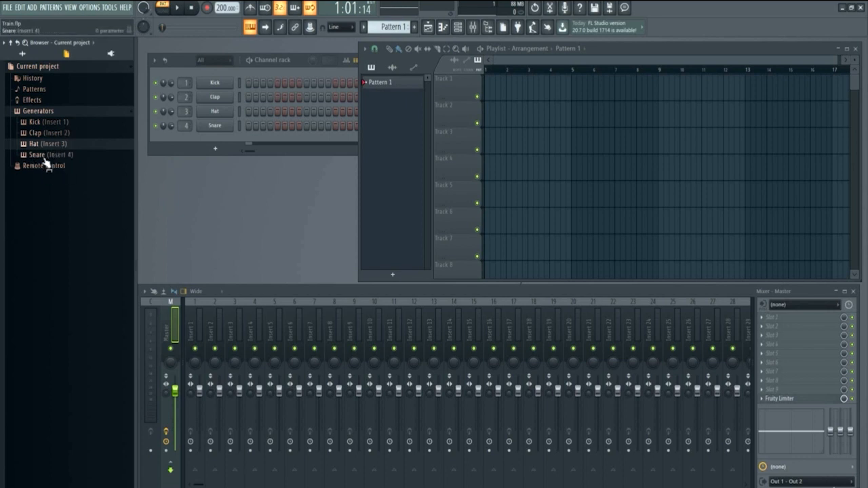
pyautogui.click(45, 112)
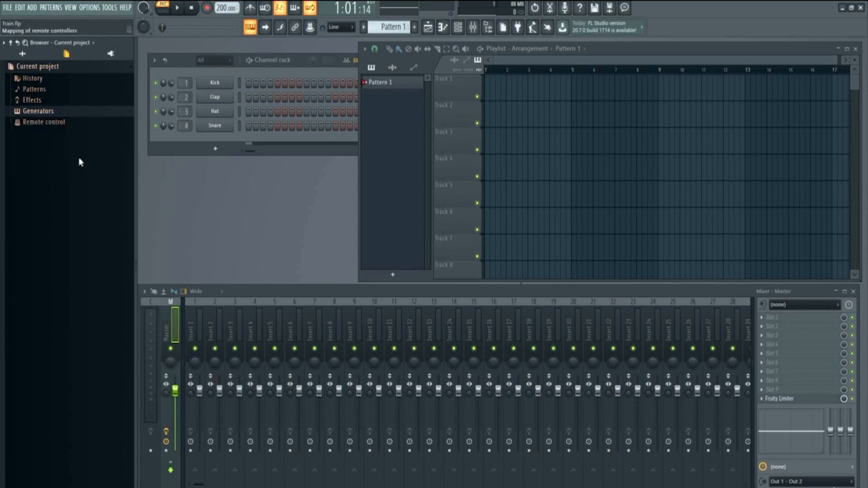
# Browse the plugin database's Effects, examining the Distortion, Delay reverb and Filter plugins, and collapse the whole tree
pyautogui.click(111, 53)
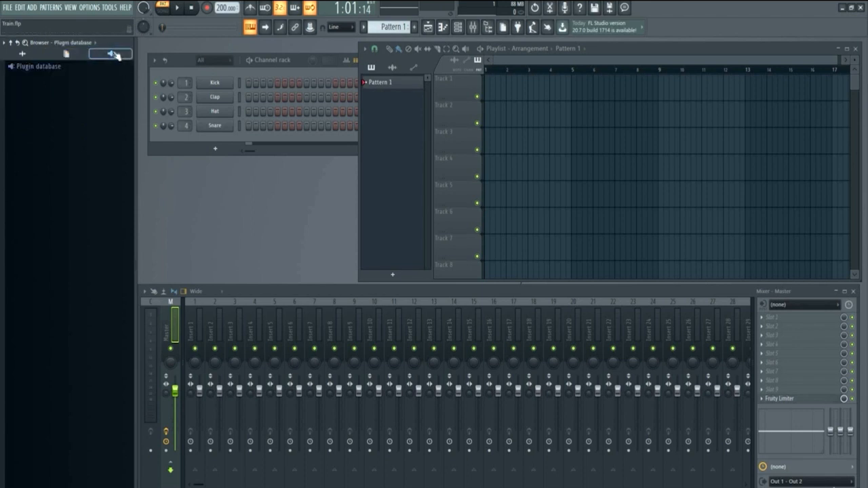
pyautogui.click(66, 69)
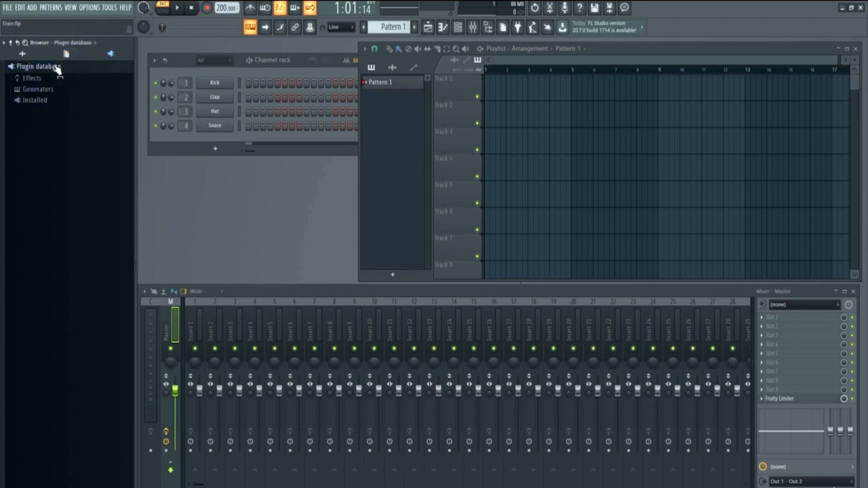
pyautogui.click(37, 78)
pyautogui.click(56, 111)
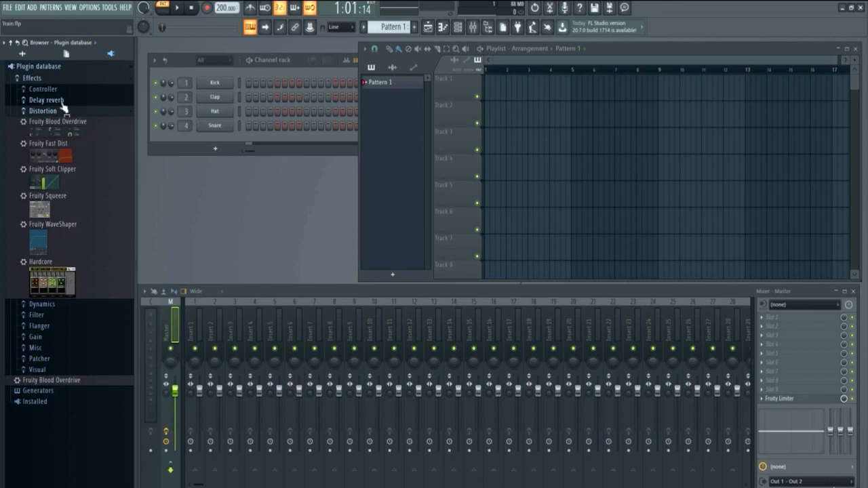
pyautogui.click(64, 101)
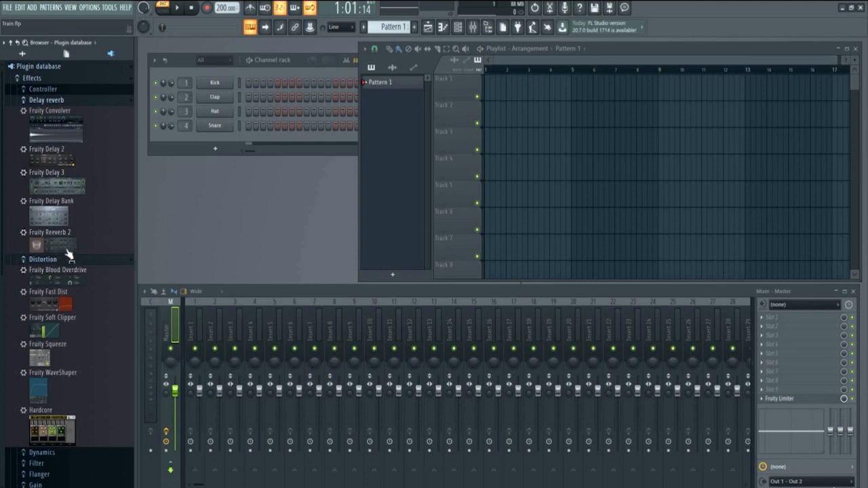
pyautogui.scroll(-3, 54, 380)
pyautogui.click(53, 407)
pyautogui.scroll(-3, 108, 441)
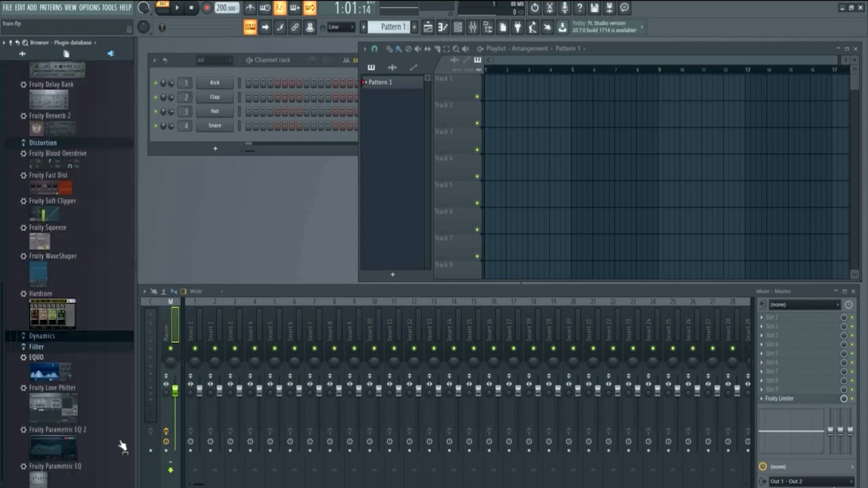
pyautogui.click(82, 435)
pyautogui.scroll(-1, 87, 380)
pyautogui.scroll(8, 105, 258)
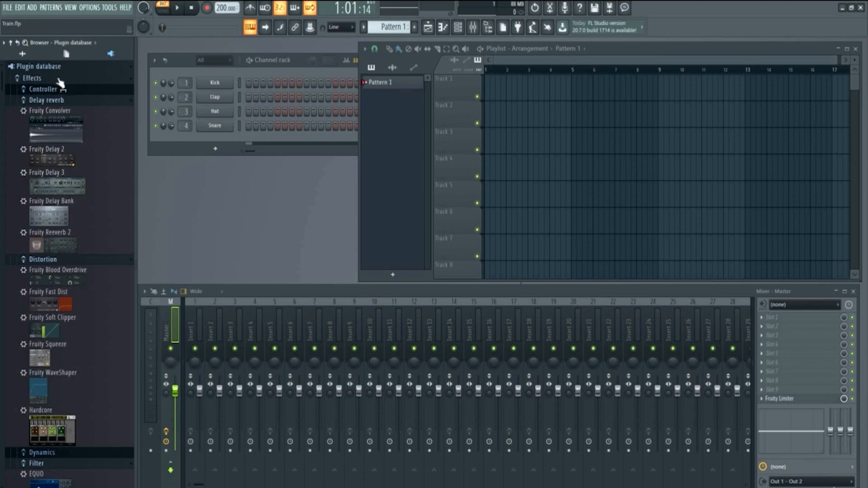
pyautogui.click(10, 43)
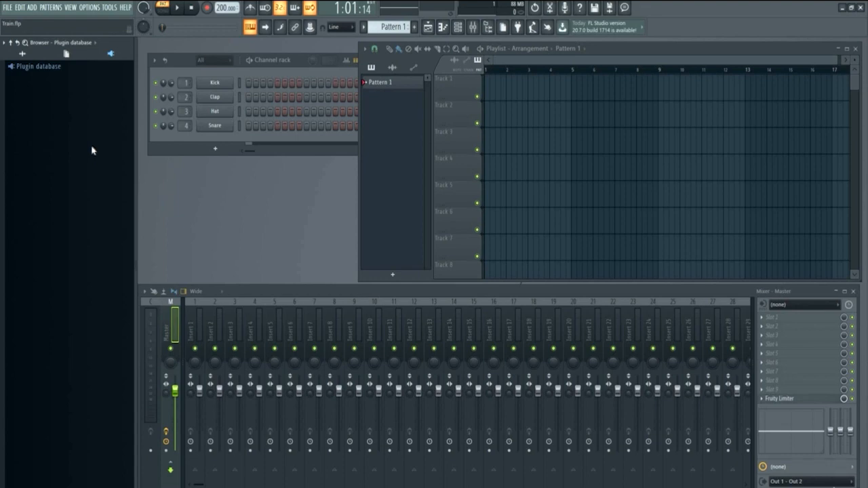
# Switch the browser between its Current project and All views, ending on Current project
pyautogui.click(65, 53)
pyautogui.click(23, 53)
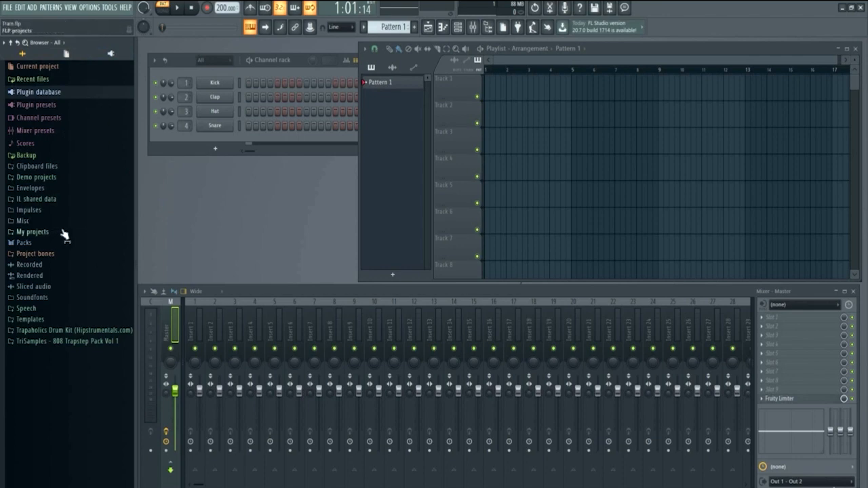
pyautogui.click(67, 55)
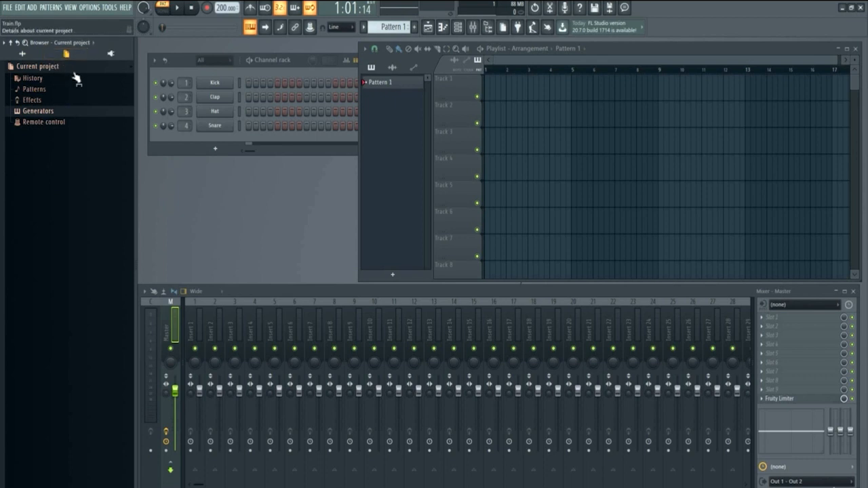
# Look through the Sampler plugins under Generators in the plugin database, and return the browser to the All view
pyautogui.click(110, 53)
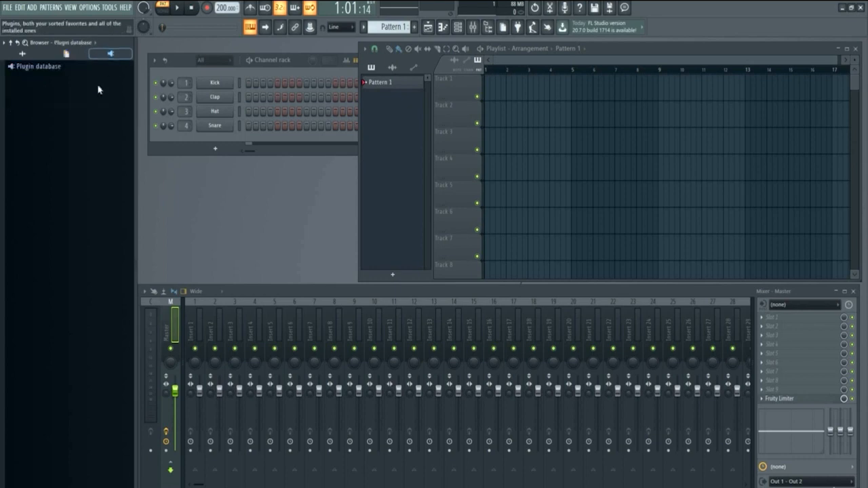
pyautogui.click(39, 66)
pyautogui.click(38, 89)
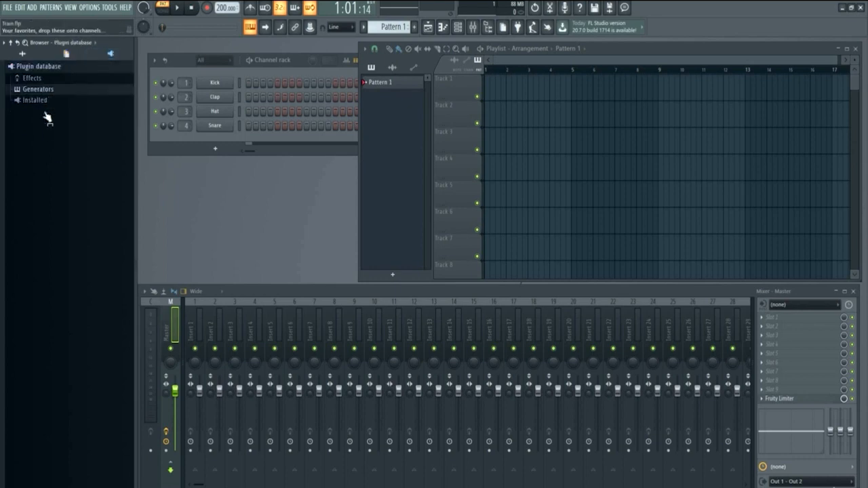
pyautogui.click(53, 157)
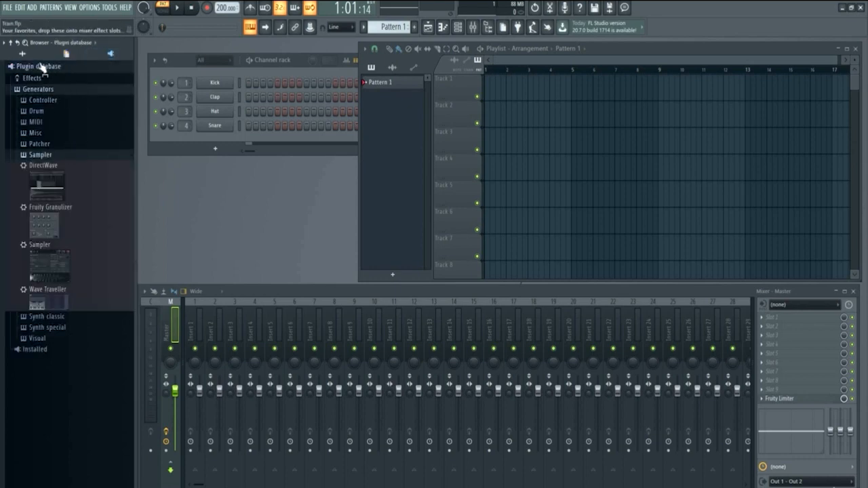
pyautogui.click(30, 57)
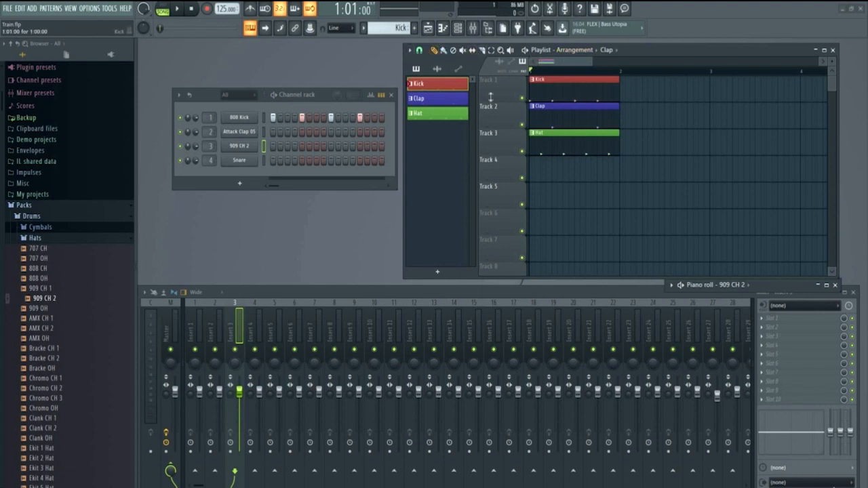
# Draw Kick pattern clips on Track 5 and in bar 2 of Track 2 of the playlist, and delete both
pyautogui.click(461, 89)
pyautogui.click(561, 198)
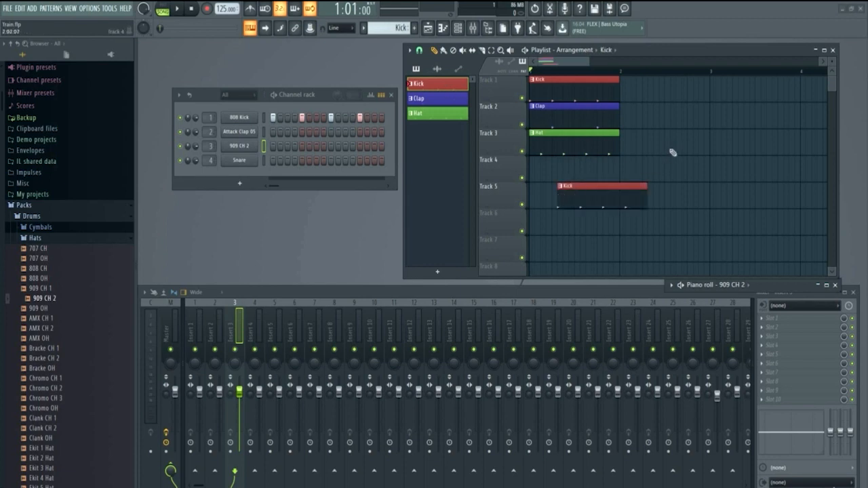
pyautogui.moveTo(670, 148); pyautogui.dragTo(687, 109)
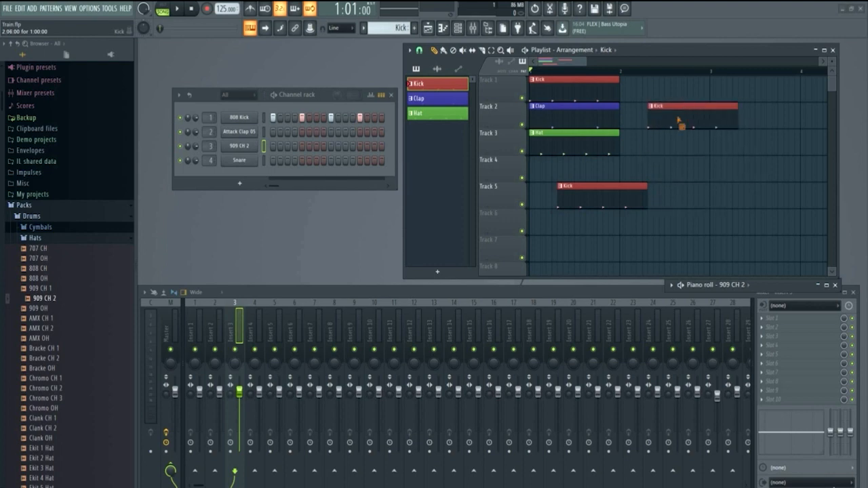
pyautogui.rightClick(681, 124)
pyautogui.rightClick(626, 201)
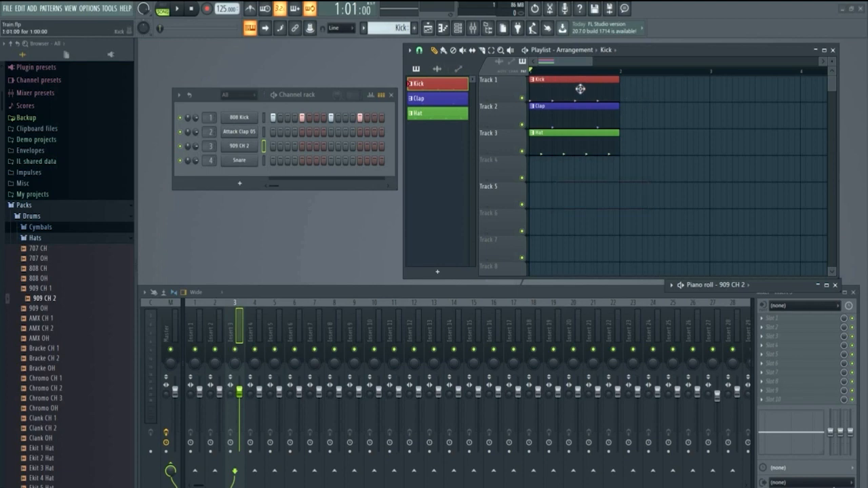
# Delete the Kick clip on Track 1, redraw it at different positions and return it to the start of bar 1
pyautogui.rightClick(557, 100)
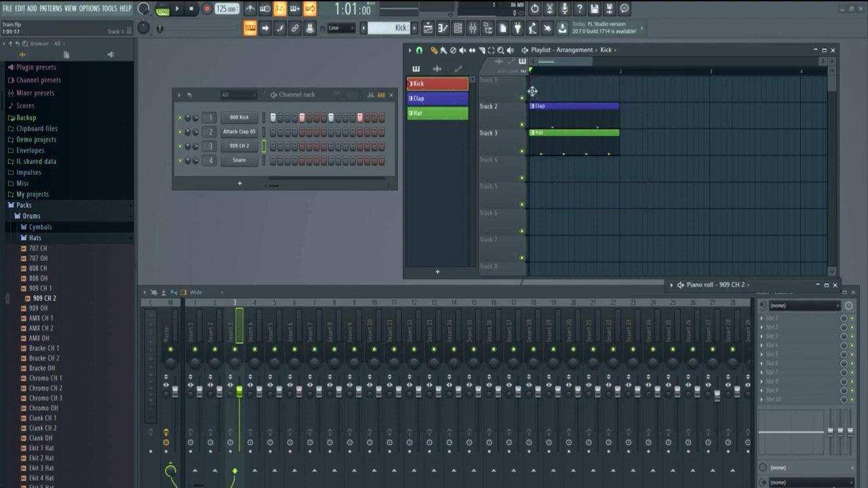
pyautogui.click(533, 91)
pyautogui.rightClick(584, 93)
pyautogui.click(588, 93)
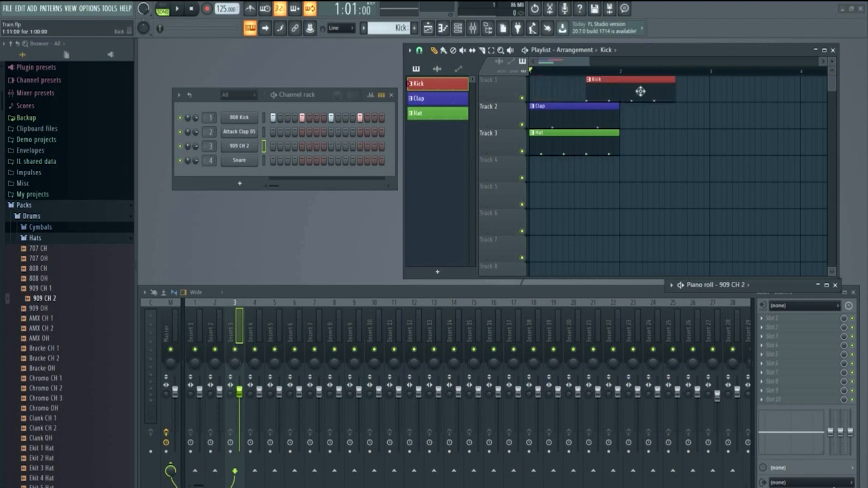
pyautogui.moveTo(622, 93)
pyautogui.mouseDown()
pyautogui.moveTo(565, 92)
pyautogui.moveTo(607, 88)
pyautogui.moveTo(591, 88)
pyautogui.mouseUp()
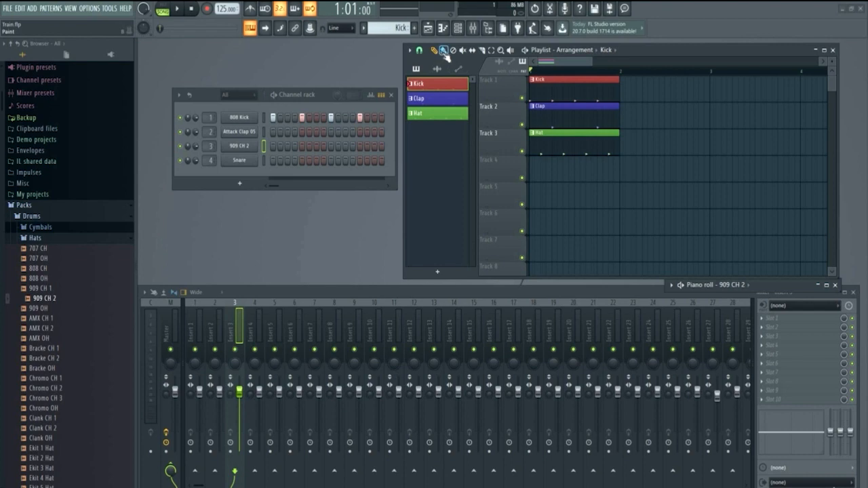
# Use the Paint tool to lay three consecutive Kick clips on Track 4, and delete all three
pyautogui.click(551, 172)
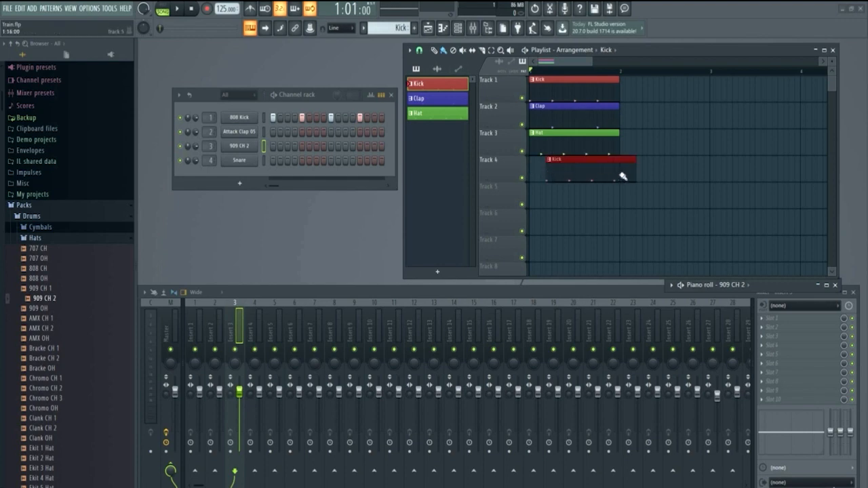
pyautogui.click(663, 175)
pyautogui.click(776, 160)
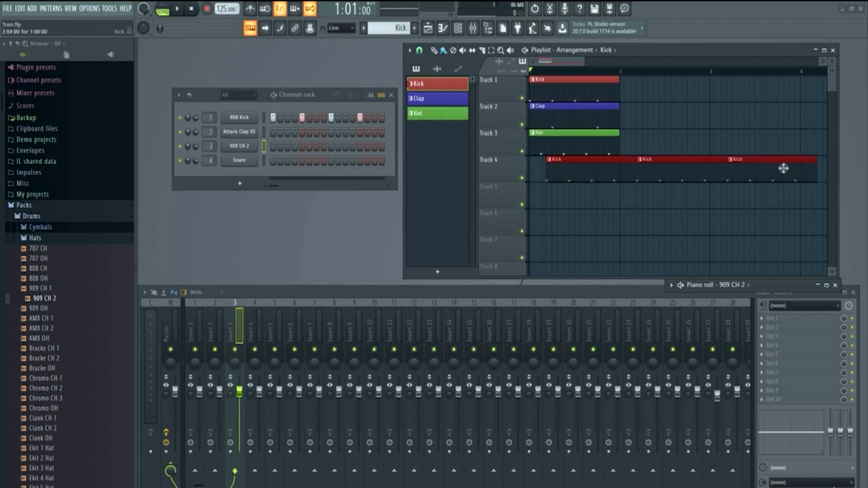
pyautogui.rightClick(787, 170)
pyautogui.rightClick(679, 178)
pyautogui.rightClick(573, 178)
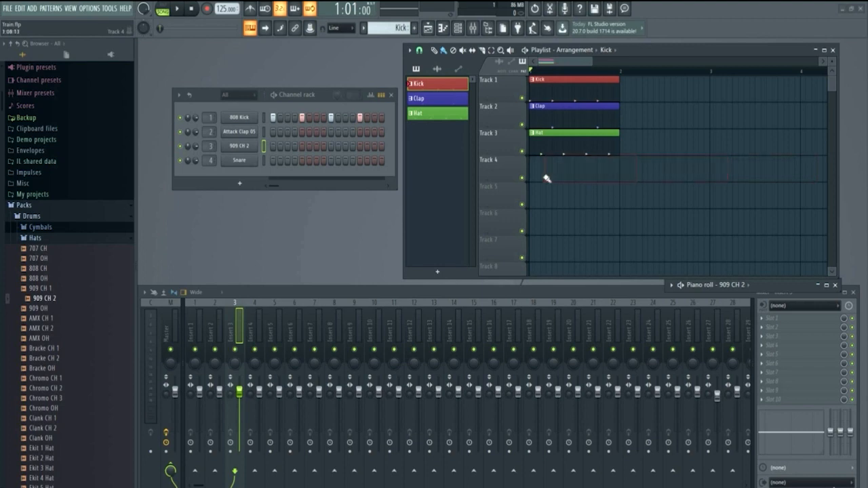
# Paint a continuous row of Kick clips along Track 4 of the playlist, and delete them
pyautogui.moveTo(545, 176); pyautogui.dragTo(799, 172)
pyautogui.rightClick(756, 182)
pyautogui.rightClick(678, 182)
pyautogui.rightClick(595, 182)
# Delete the Kick clip on Track 1 and draw it back at the start of bar 1
pyautogui.rightClick(603, 99)
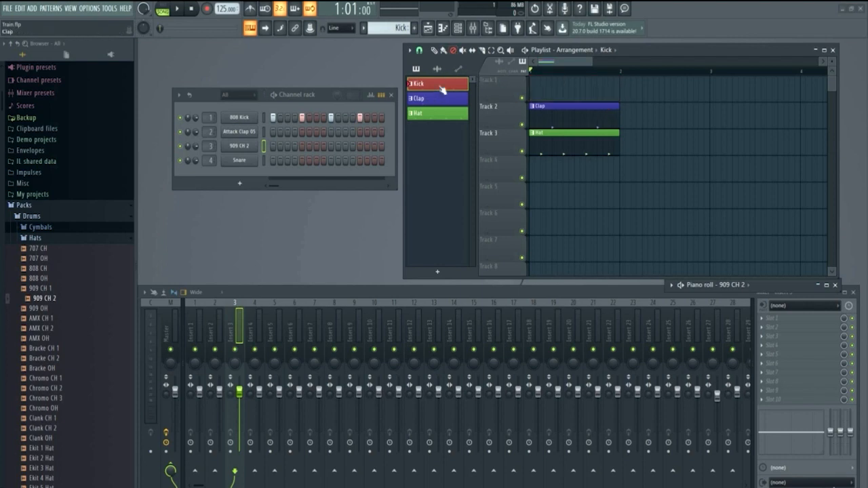
pyautogui.click(434, 50)
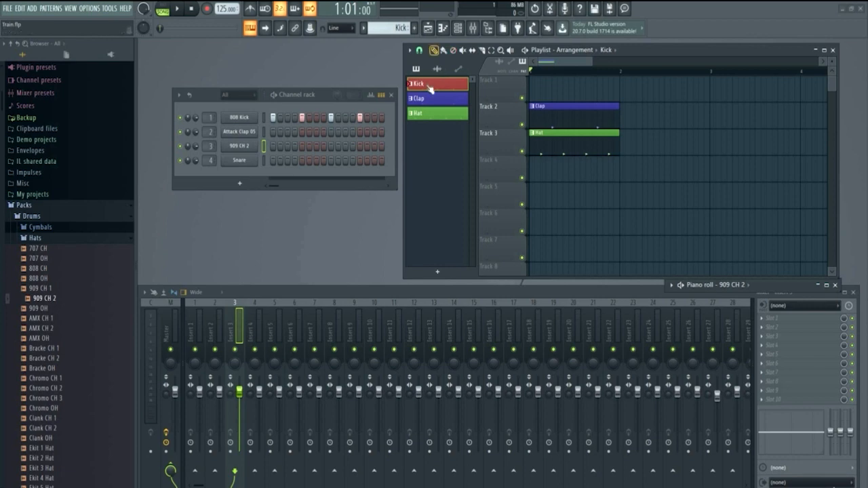
pyautogui.click(532, 92)
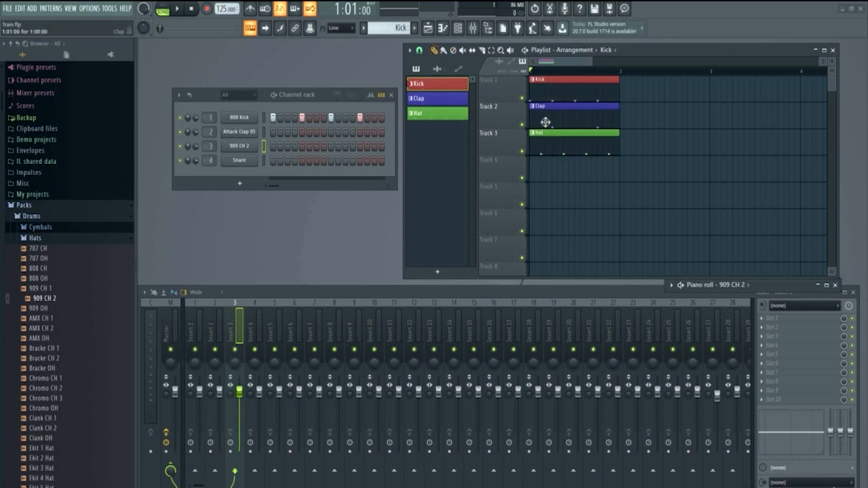
# Slice the Kick clip on Track 1 in half with the Slice tool, and move the second piece earlier
pyautogui.click(472, 51)
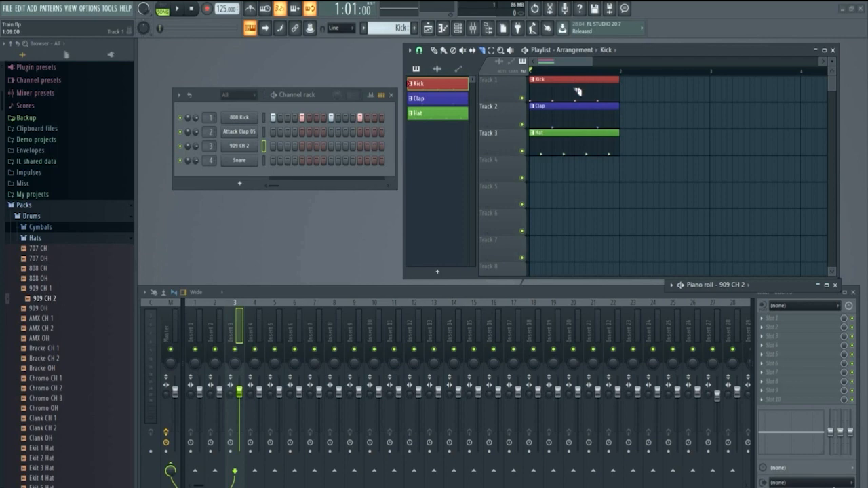
pyautogui.moveTo(578, 103); pyautogui.dragTo(577, 104)
pyautogui.click(435, 51)
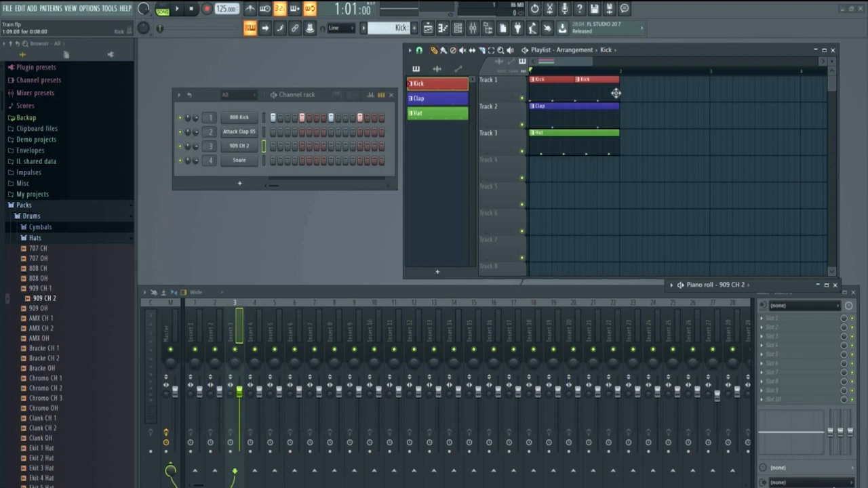
pyautogui.moveTo(616, 93); pyautogui.dragTo(594, 93)
# Delete both Kick pieces on Track 1 and redraw a Kick clip that fills bar 1
pyautogui.rightClick(589, 88)
pyautogui.rightClick(546, 88)
pyautogui.click(545, 92)
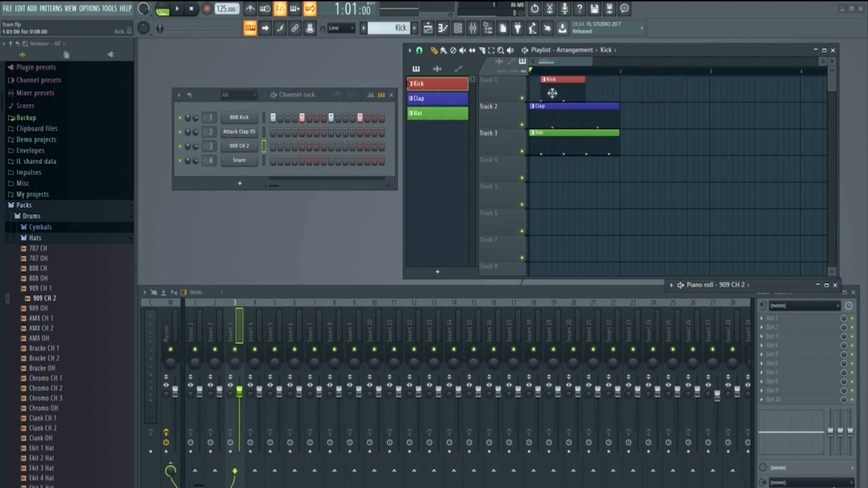
pyautogui.moveTo(552, 93); pyautogui.dragTo(619, 90)
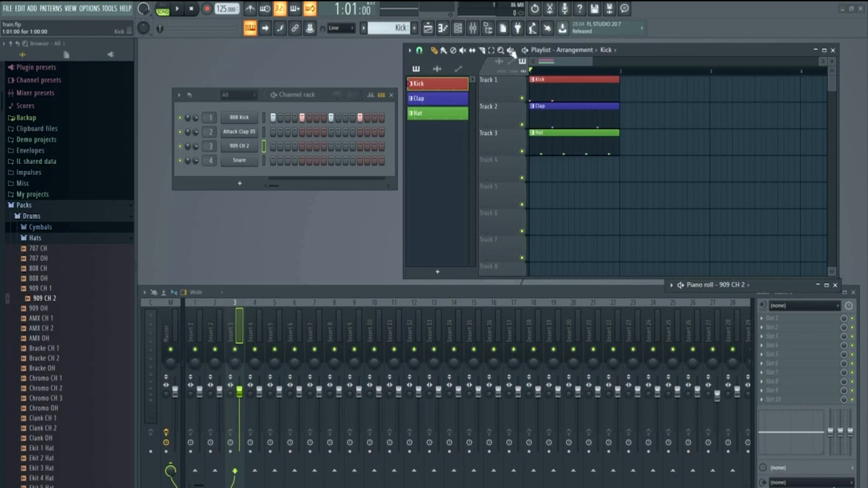
# Audition the Clap, Kick and Hat clips individually with the playlist's playback tool
pyautogui.click(473, 50)
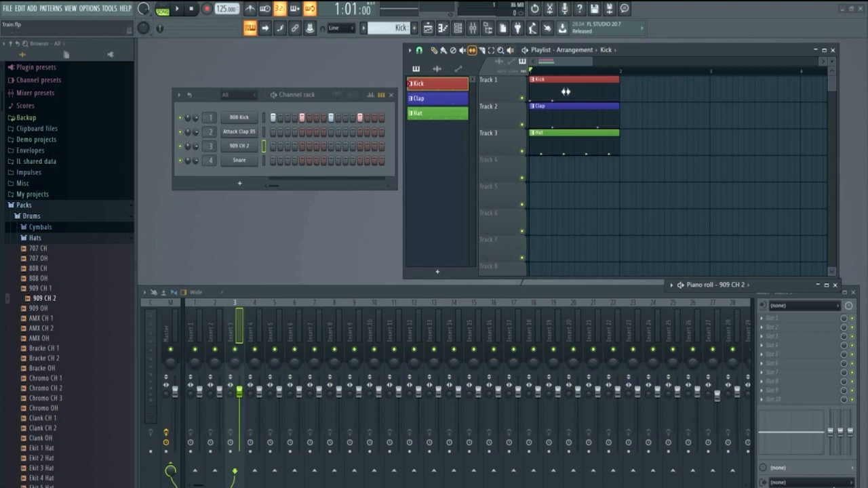
pyautogui.click(512, 54)
pyautogui.click(584, 114)
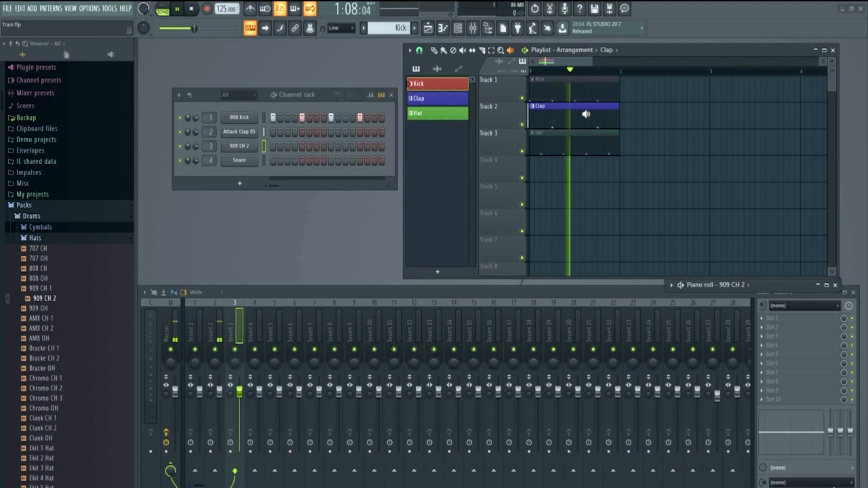
pyautogui.moveTo(586, 114); pyautogui.dragTo(568, 91)
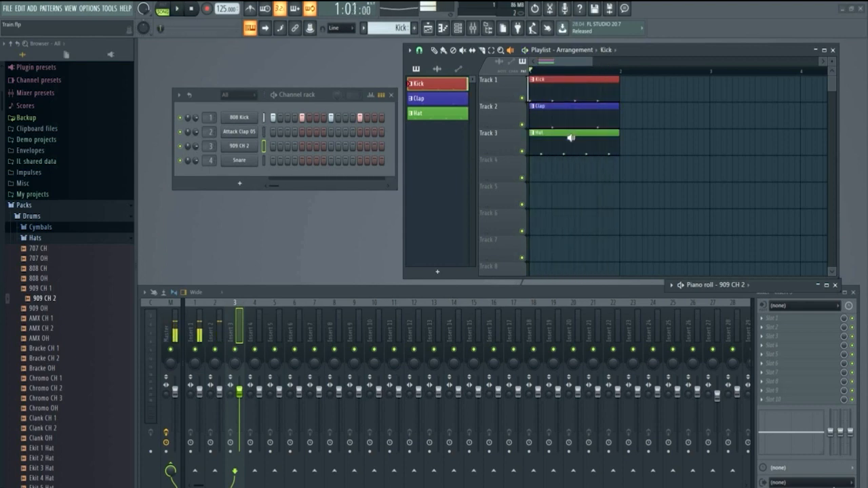
pyautogui.moveTo(570, 138); pyautogui.dragTo(570, 138)
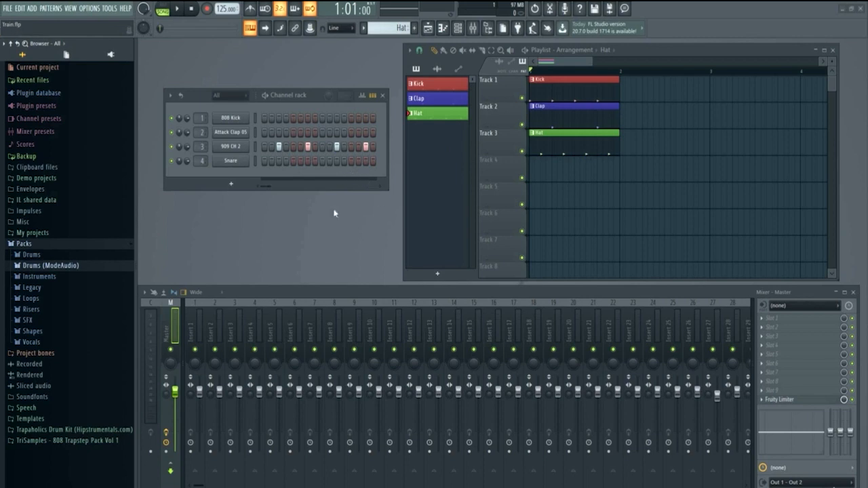
# Add a new pattern, name it Lead Piano and colour it yellow
pyautogui.click(402, 28)
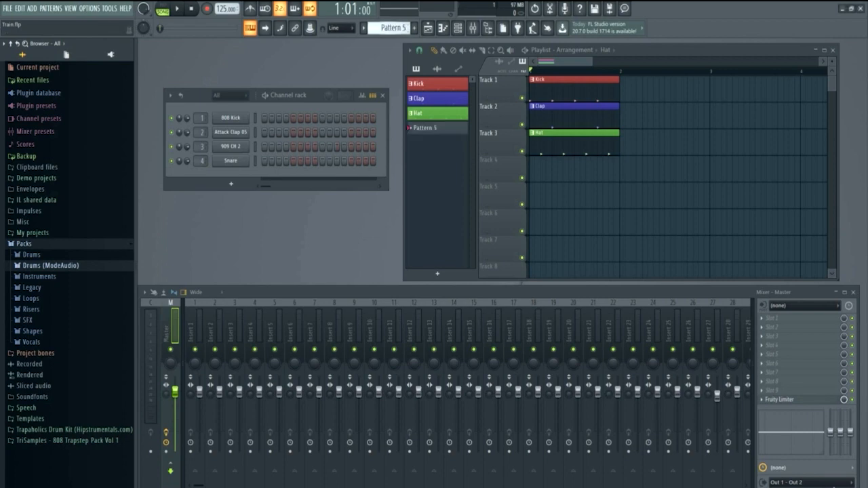
pyautogui.rightClick(426, 128)
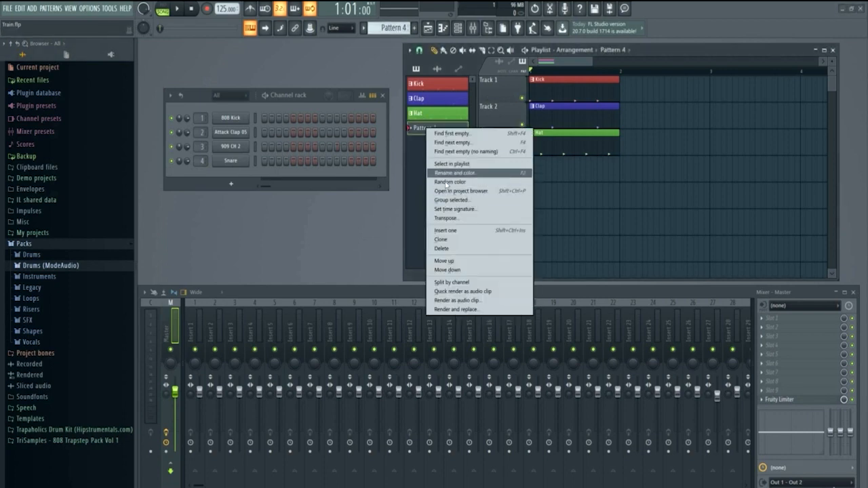
pyautogui.click(461, 173)
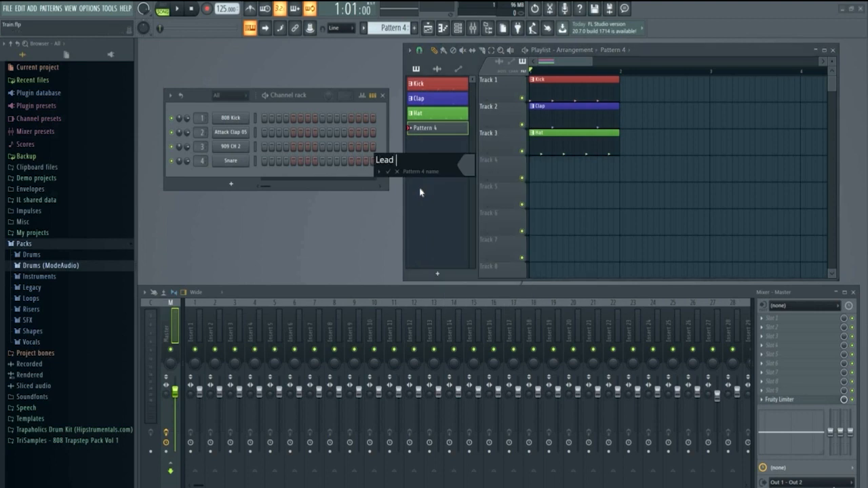
pyautogui.click(468, 165)
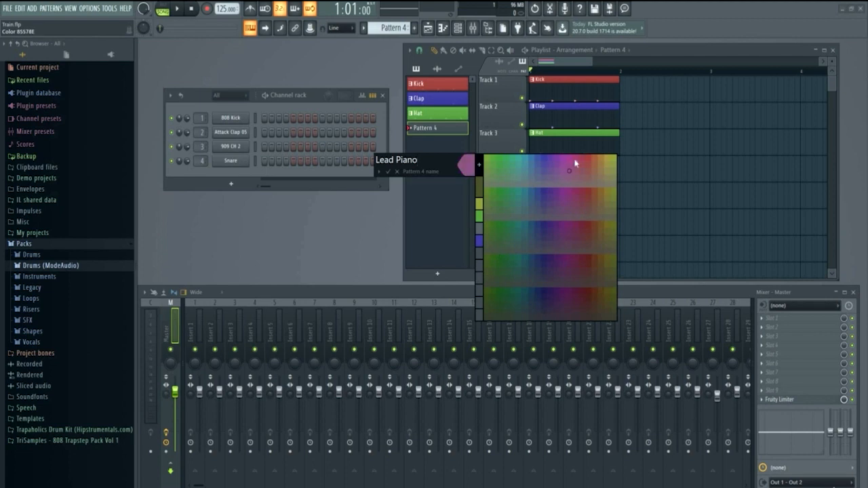
pyautogui.click(606, 162)
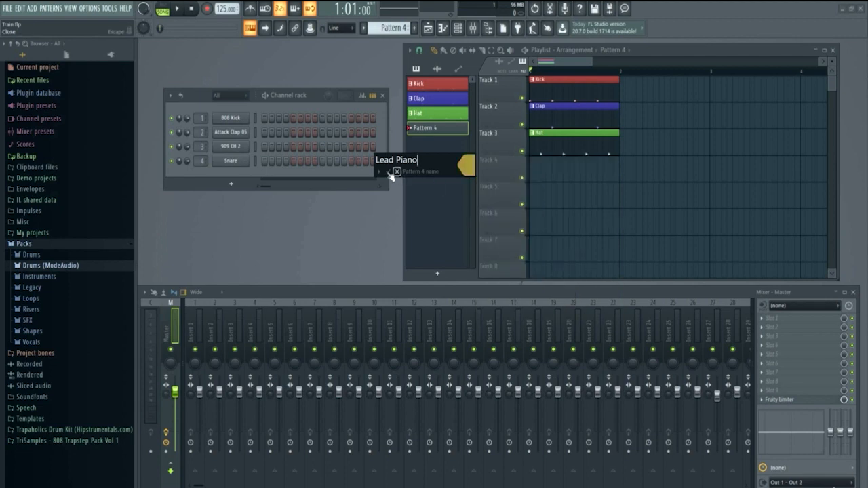
pyautogui.press('Return')
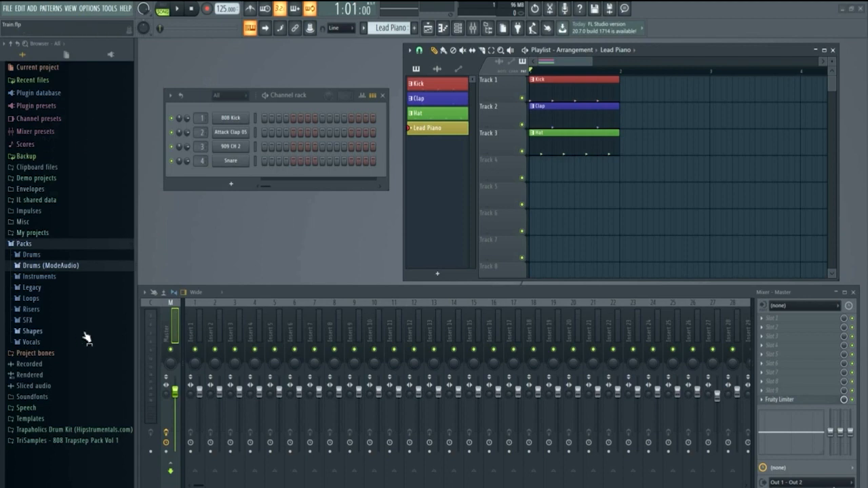
# Add the Electric instrument from the Packs > Instruments > Keyboard folder to the channel rack as a new channel
pyautogui.click(46, 278)
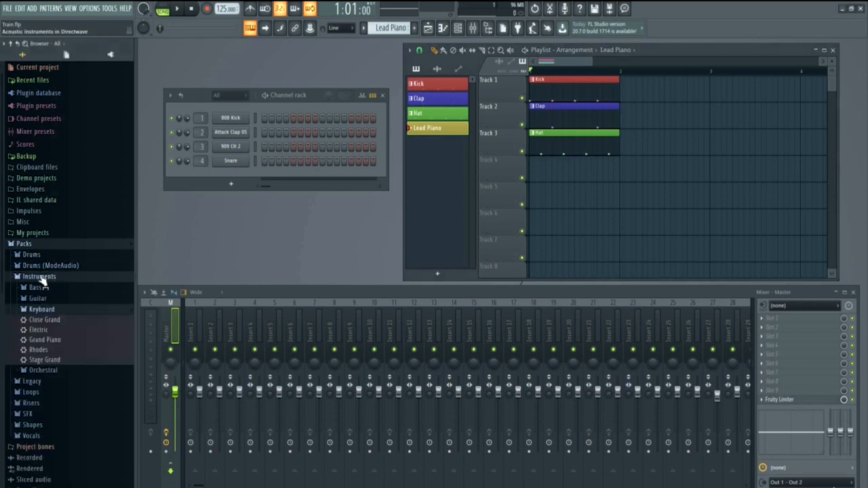
pyautogui.click(42, 310)
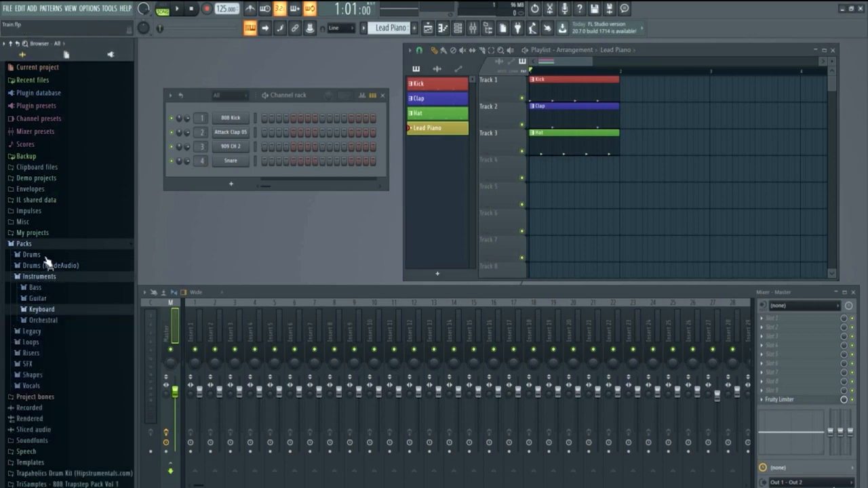
pyautogui.click(58, 311)
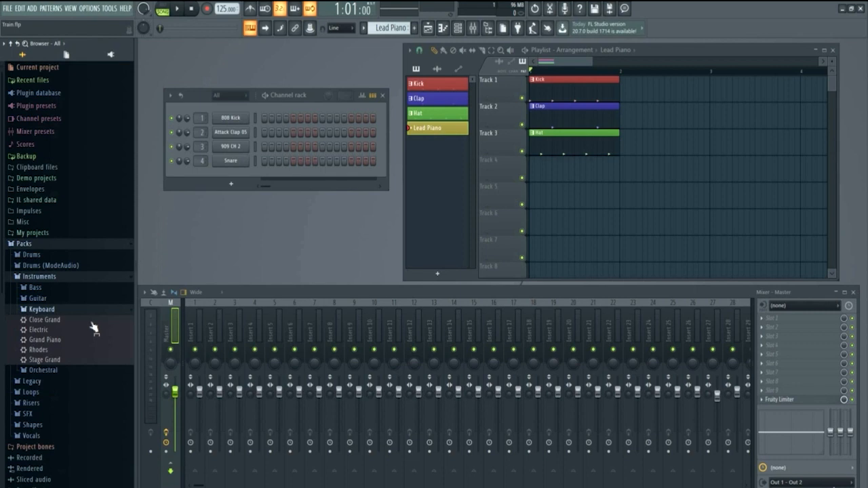
pyautogui.click(51, 331)
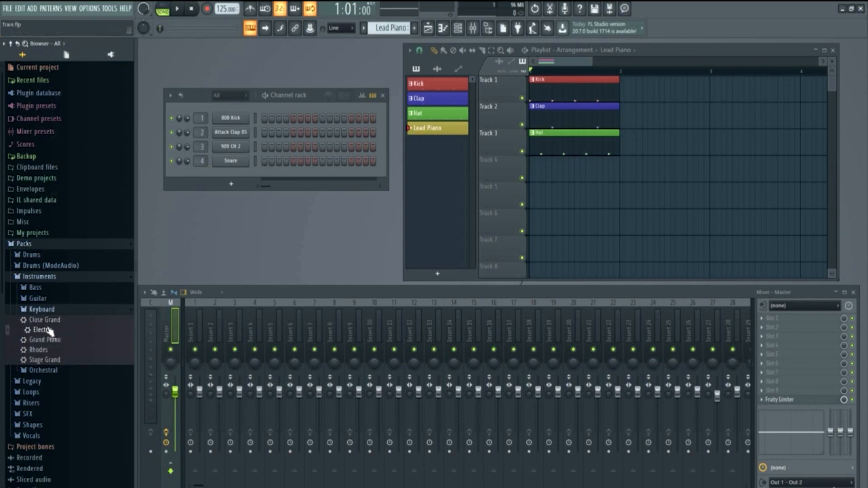
pyautogui.moveTo(44, 336); pyautogui.dragTo(226, 176)
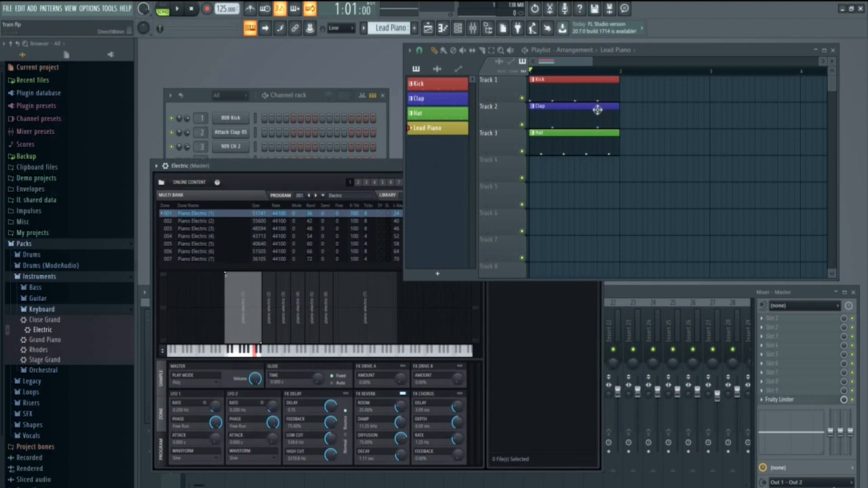
# Minimize the playlist, and reposition and close the Electric instrument's plugin window
pyautogui.click(816, 50)
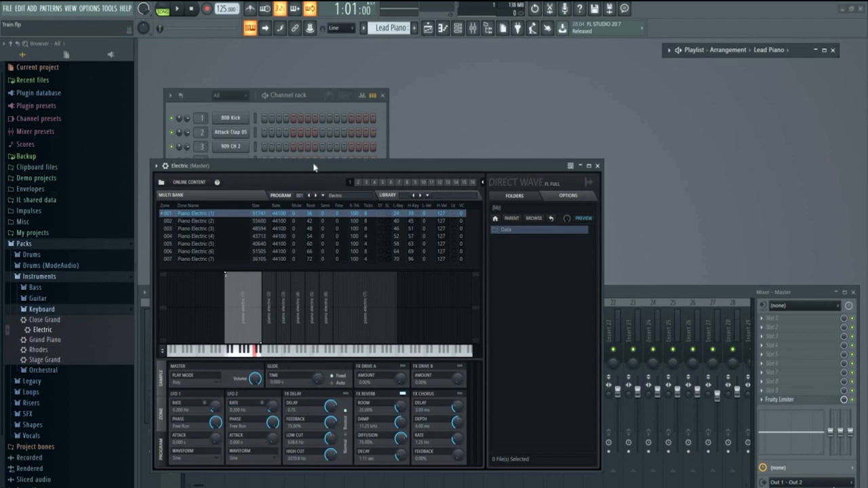
pyautogui.moveTo(312, 167); pyautogui.dragTo(338, 147)
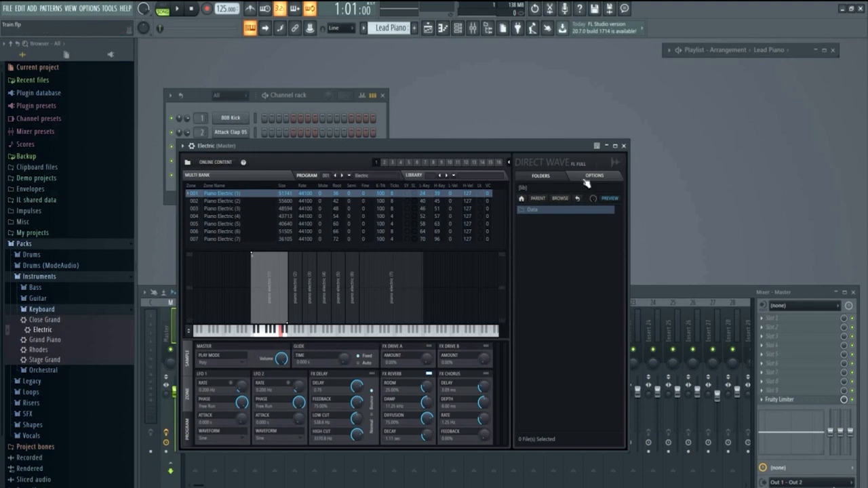
pyautogui.click(623, 147)
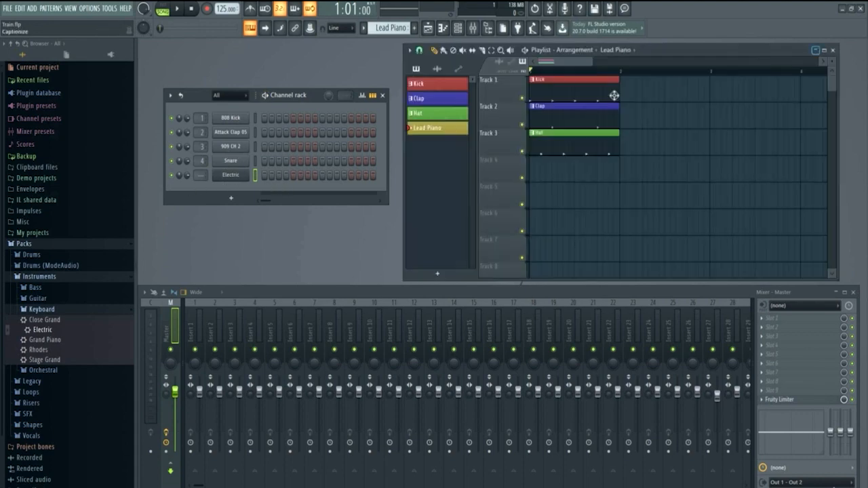
# With the playlist minimized, select only the Electric channel in the channel rack and open its piano roll
pyautogui.click(824, 50)
pyautogui.click(816, 51)
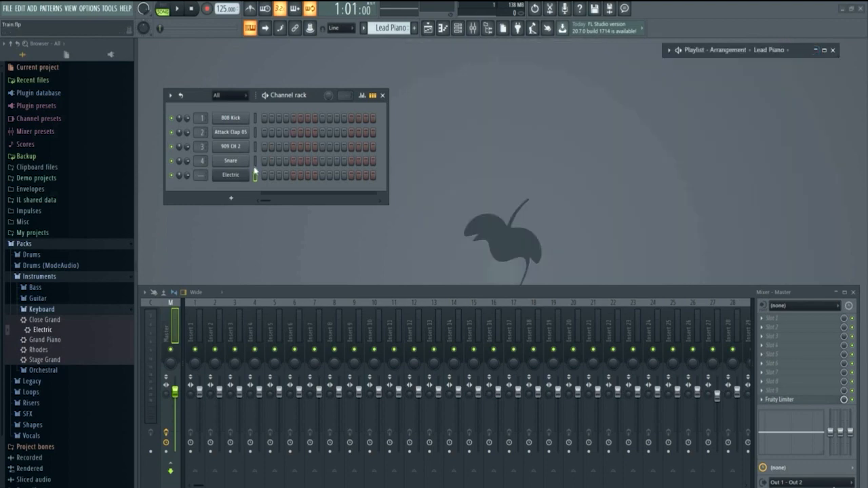
pyautogui.click(255, 175)
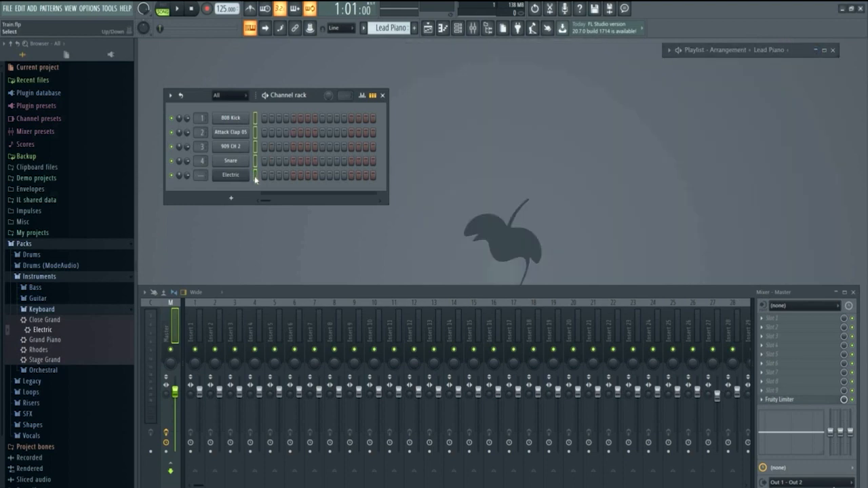
pyautogui.click(256, 175)
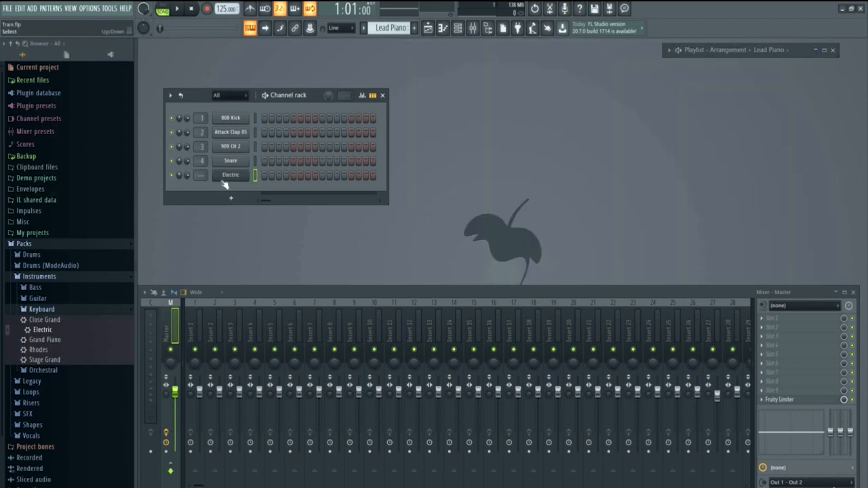
pyautogui.click(444, 28)
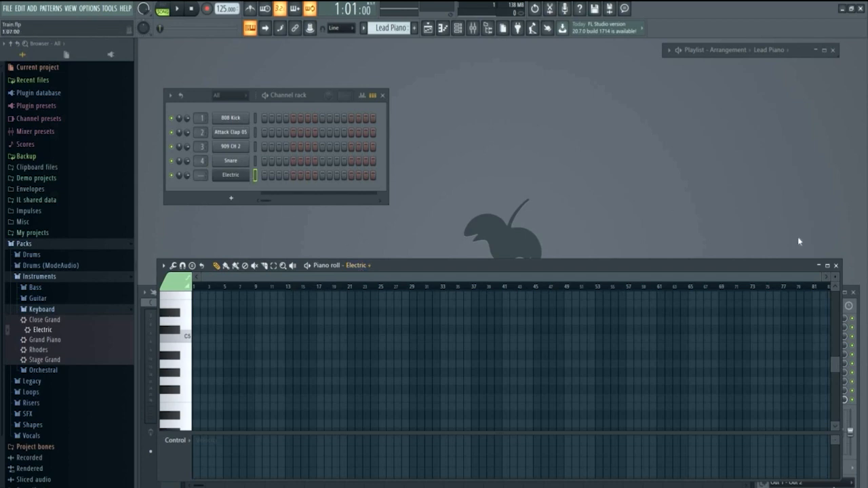
# Switch the piano roll to the 808 Kick channel and draw several short notes at different pitches
pyautogui.click(836, 266)
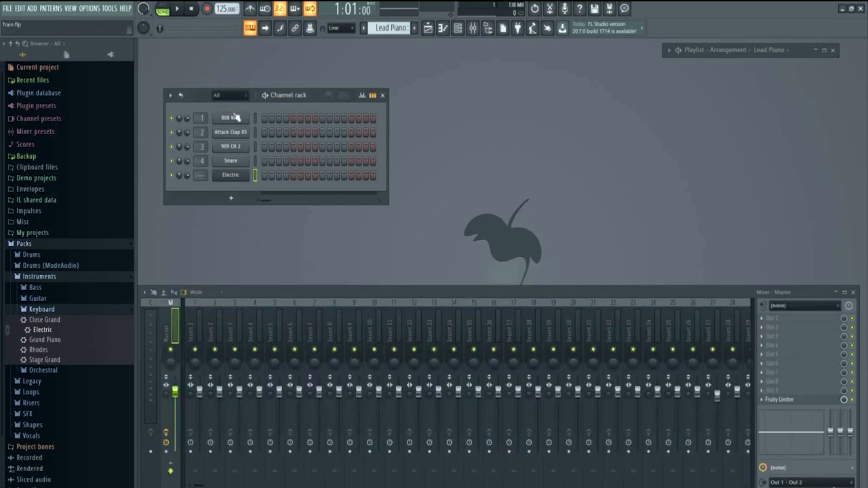
pyautogui.click(443, 28)
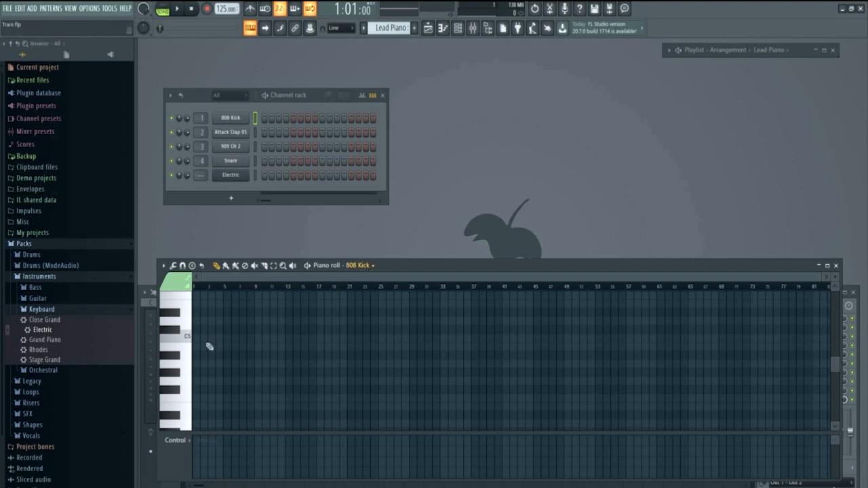
pyautogui.click(216, 330)
pyautogui.click(231, 321)
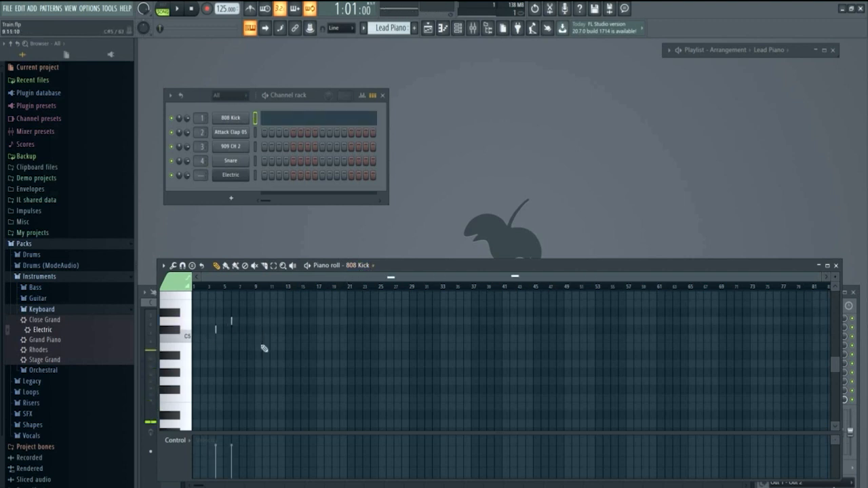
pyautogui.click(263, 337)
pyautogui.click(277, 380)
pyautogui.click(293, 330)
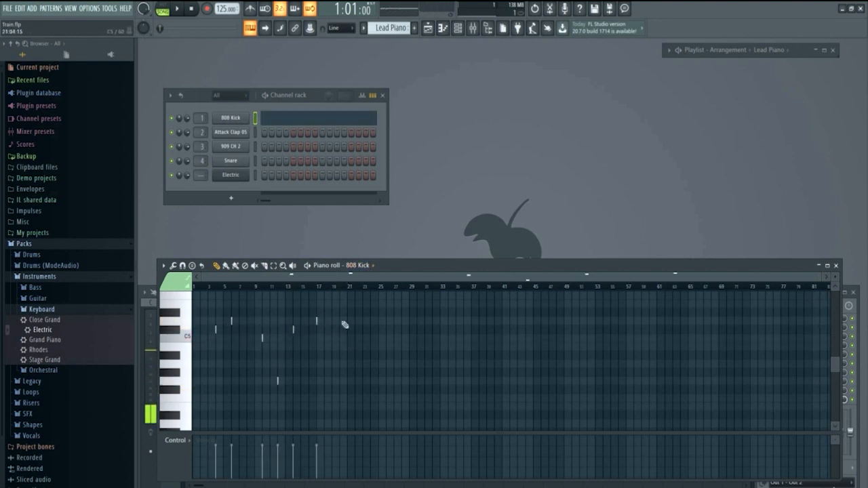
pyautogui.moveTo(293, 331); pyautogui.dragTo(349, 339)
# Delete all the notes drawn in the 808 Kick piano roll
pyautogui.rightClick(347, 338)
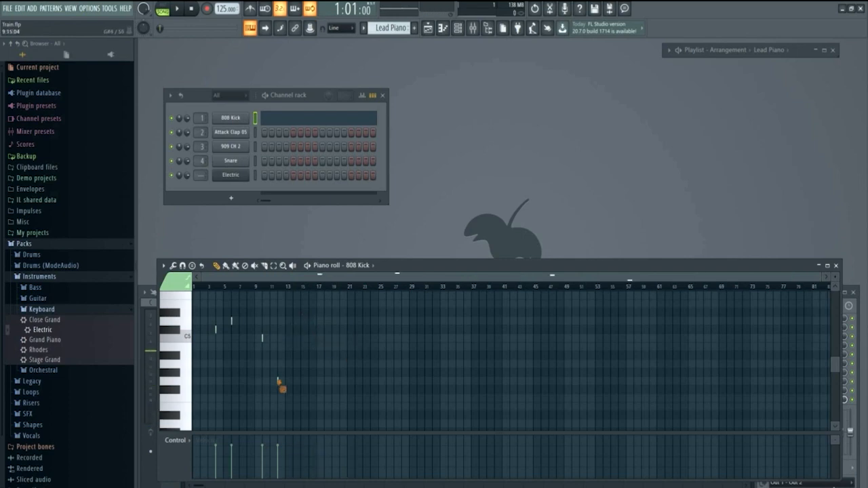
pyautogui.rightClick(277, 381)
pyautogui.rightClick(262, 337)
pyautogui.rightClick(231, 320)
pyautogui.rightClick(216, 330)
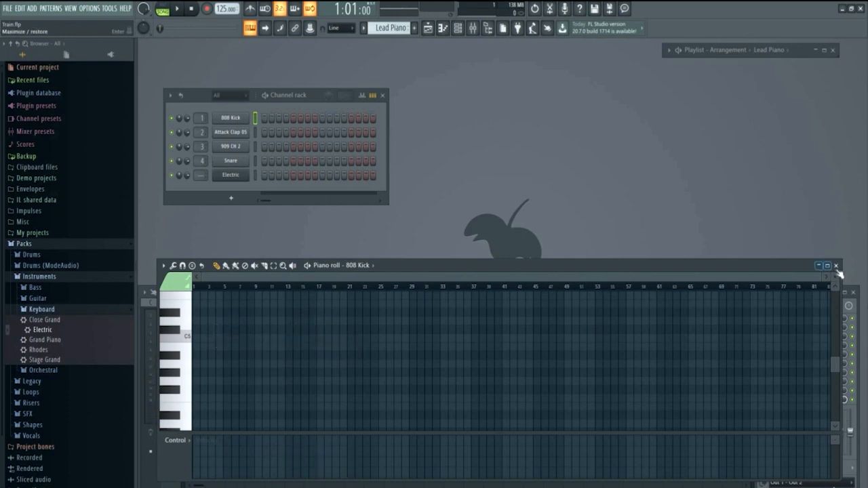
# Close the 808 Kick piano roll, select the Electric channel, and open its piano roll
pyautogui.click(835, 266)
pyautogui.click(257, 176)
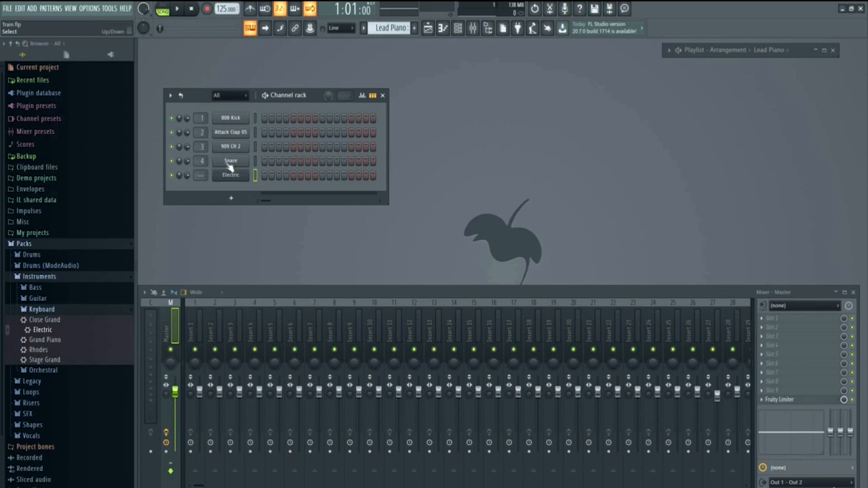
pyautogui.click(443, 30)
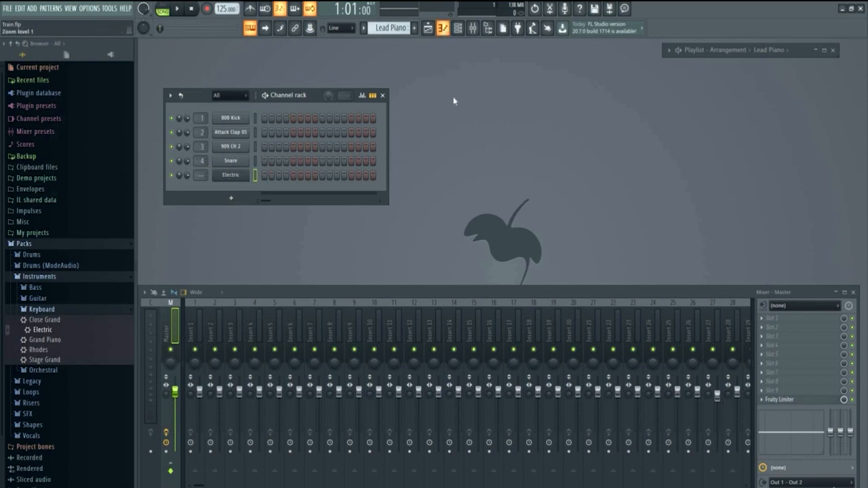
# Draw several short test notes at different pitches in the Electric piano roll
pyautogui.click(215, 347)
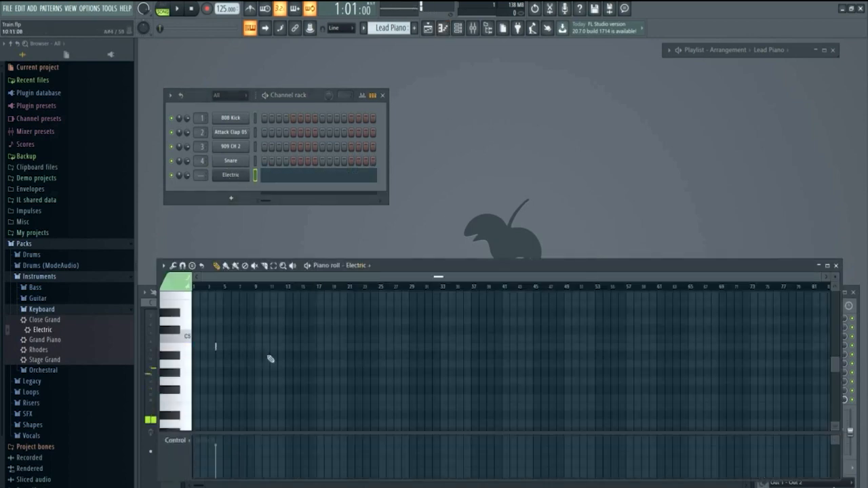
pyautogui.click(270, 355)
pyautogui.click(293, 330)
pyautogui.click(255, 330)
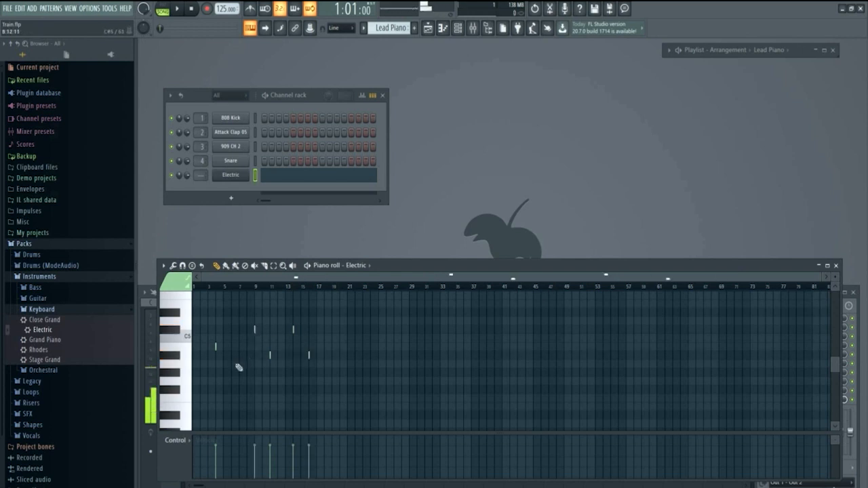
pyautogui.click(238, 364)
# Delete all the test notes drawn in the Electric piano roll
pyautogui.rightClick(270, 355)
pyautogui.rightClick(293, 330)
pyautogui.rightClick(239, 364)
pyautogui.rightClick(254, 329)
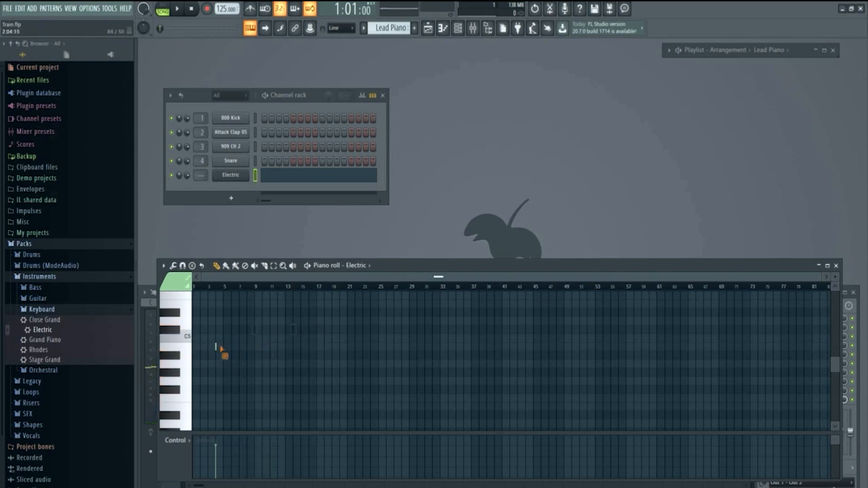
pyautogui.rightClick(215, 347)
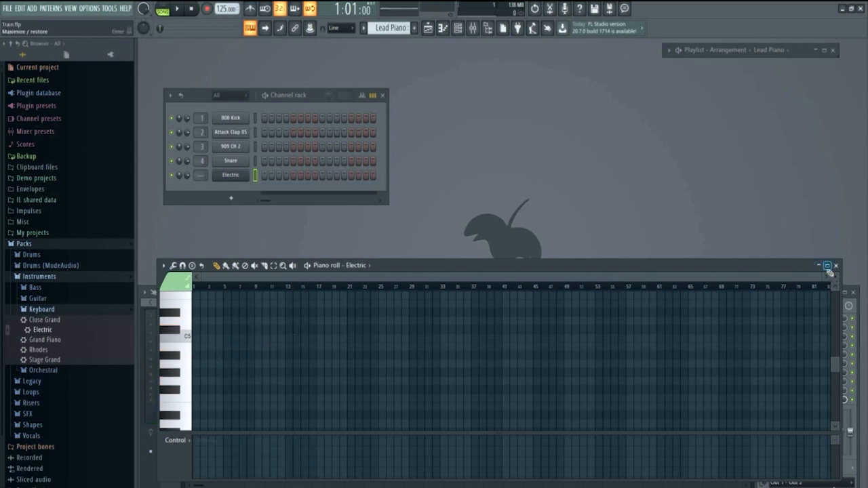
pyautogui.click(826, 265)
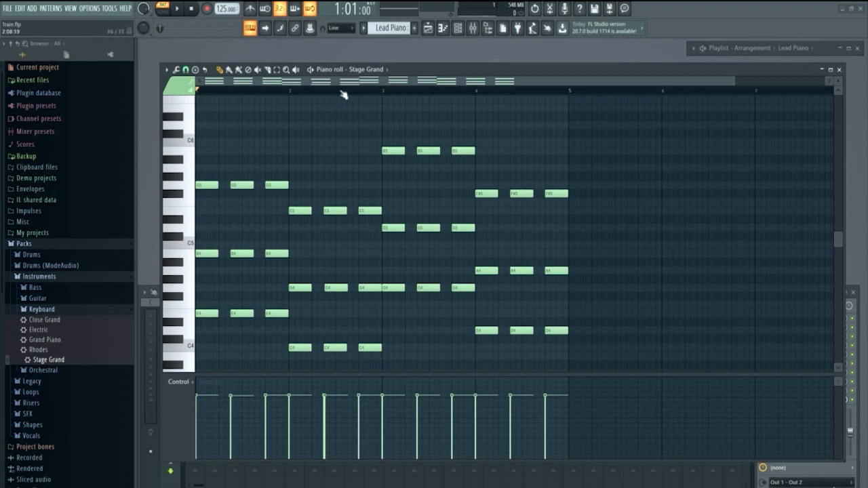
# Play the Stage Grand chord pattern in the piano roll, stop it, and return the playhead to bar 1
pyautogui.press('space')
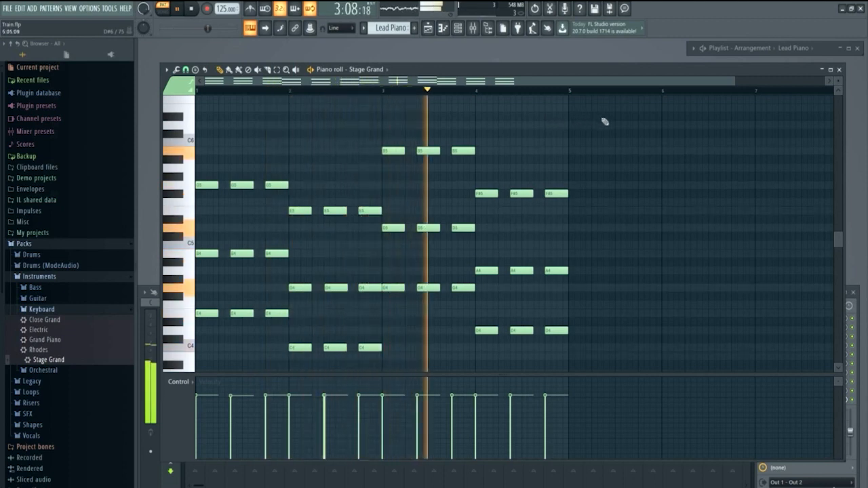
pyautogui.click(310, 70)
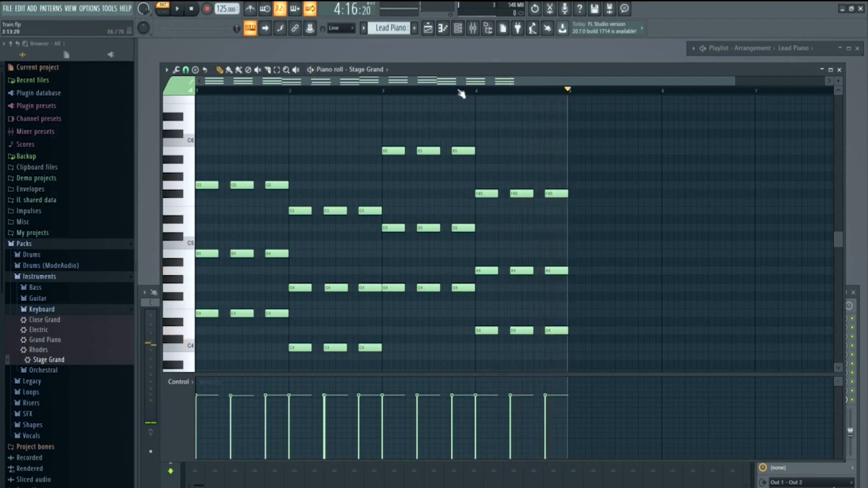
pyautogui.moveTo(284, 90); pyautogui.dragTo(199, 93)
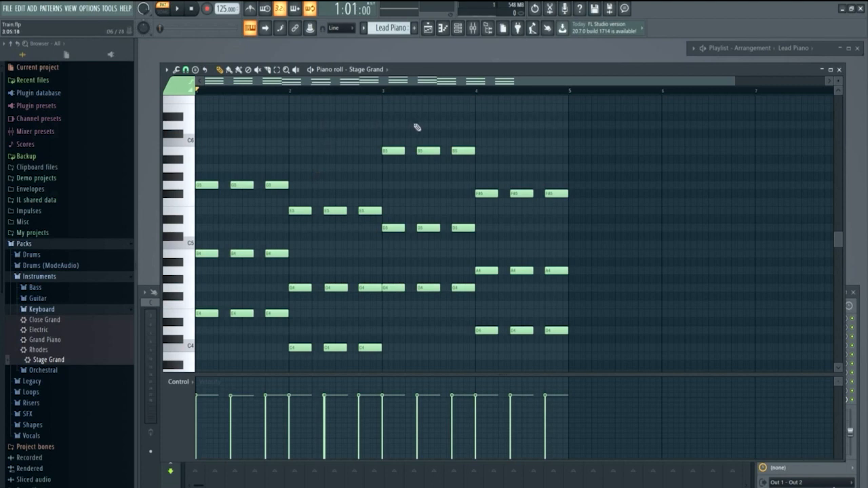
# Minimize and restore the Stage Grand piano roll, and draw three test notes in the octaves above the chords
pyautogui.click(822, 70)
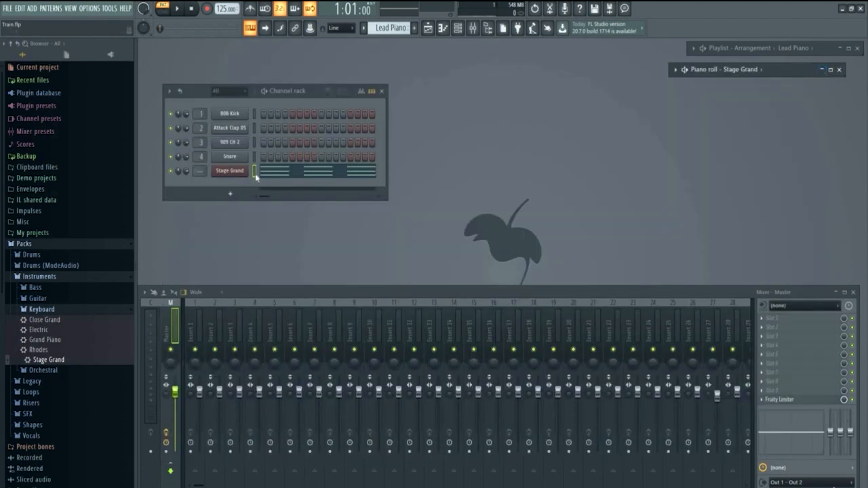
pyautogui.click(825, 70)
pyautogui.scroll(5, 291, 163)
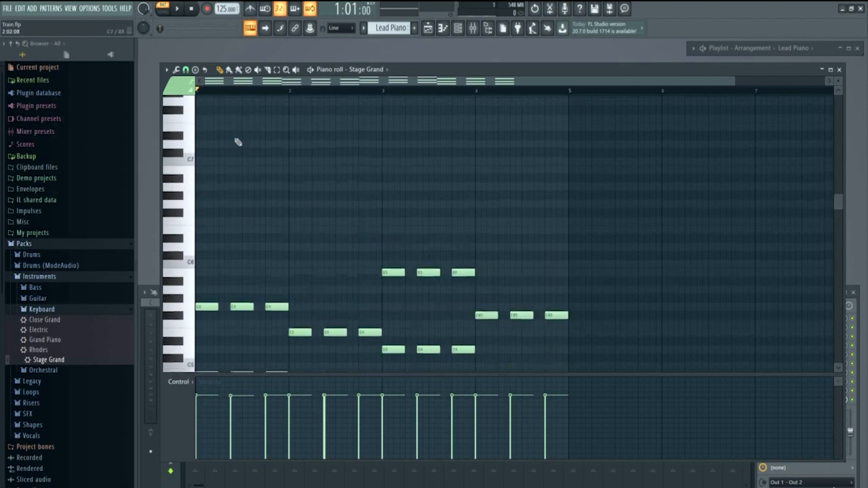
pyautogui.scroll(1, 237, 142)
pyautogui.click(232, 142)
pyautogui.click(298, 134)
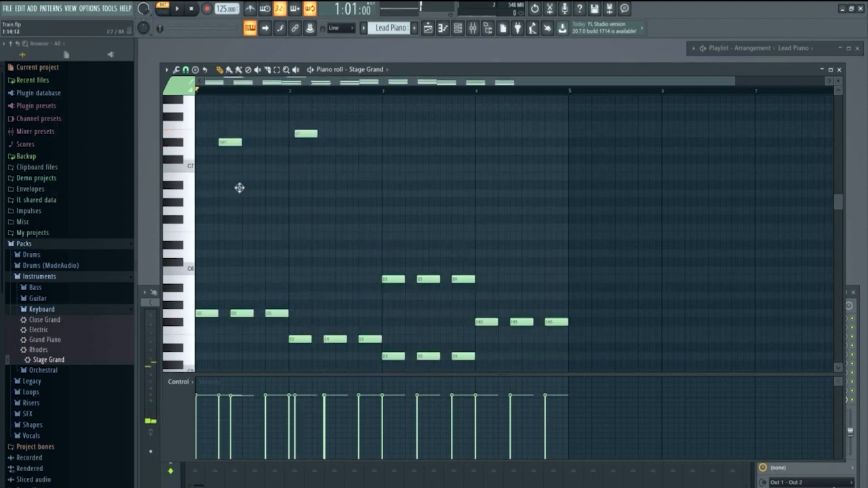
pyautogui.click(239, 188)
# Delete the three test notes above the Stage Grand chords
pyautogui.rightClick(246, 187)
pyautogui.rightClick(306, 133)
pyautogui.rightClick(237, 143)
pyautogui.scroll(-3, 251, 135)
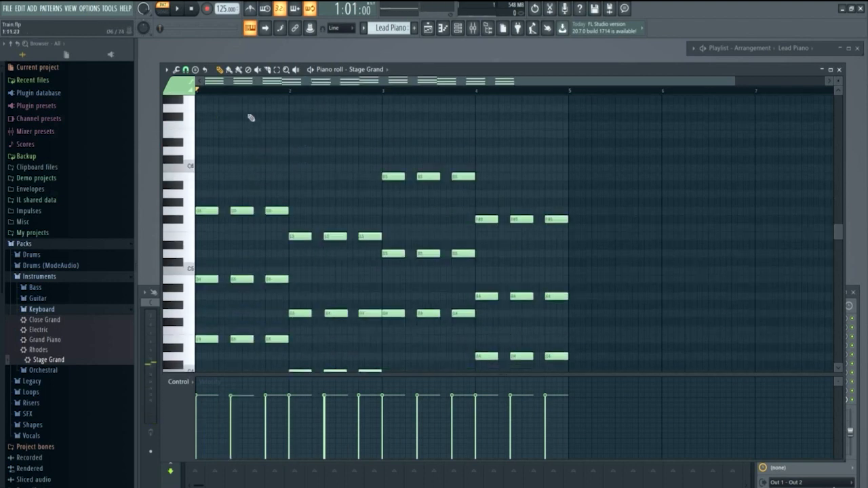
pyautogui.scroll(-3, 257, 184)
pyautogui.scroll(1, 257, 186)
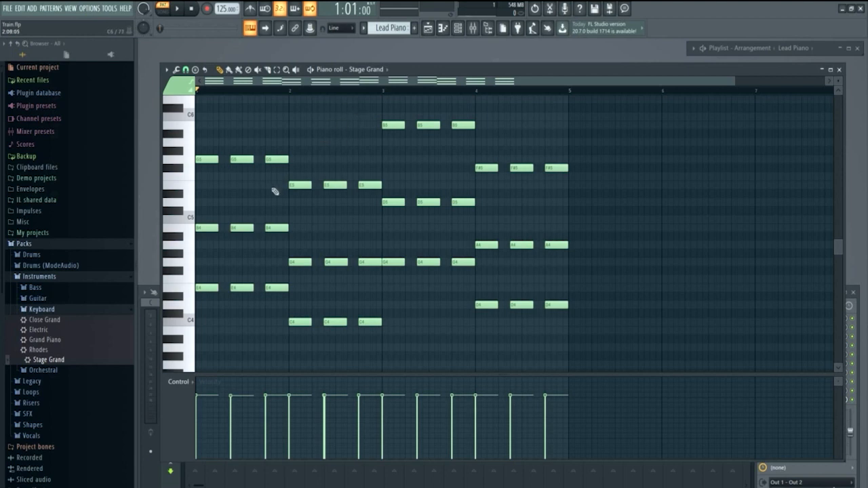
# Draw four test notes around A6 and C7 above the Stage Grand chords in bars 1 and 2
pyautogui.scroll(5, 277, 179)
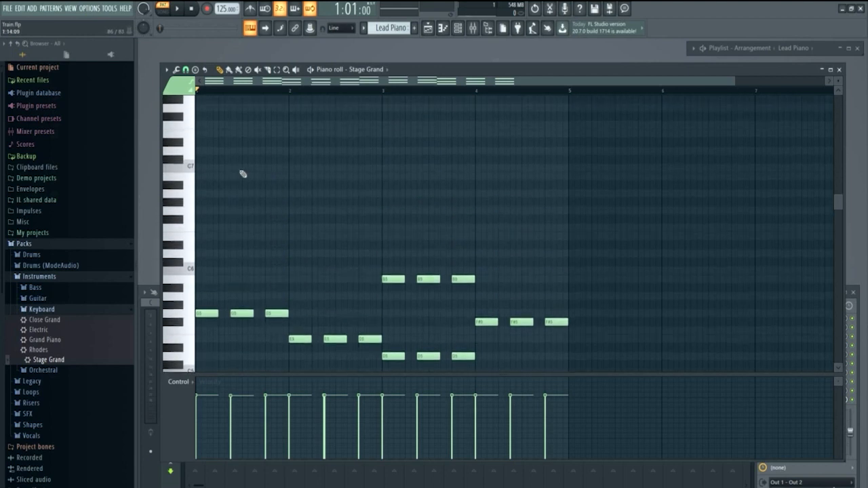
pyautogui.click(209, 193)
pyautogui.click(272, 168)
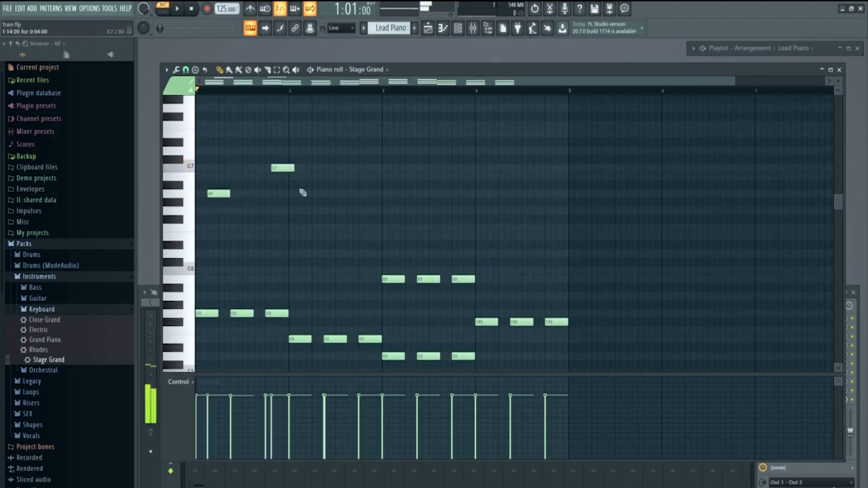
pyautogui.click(322, 201)
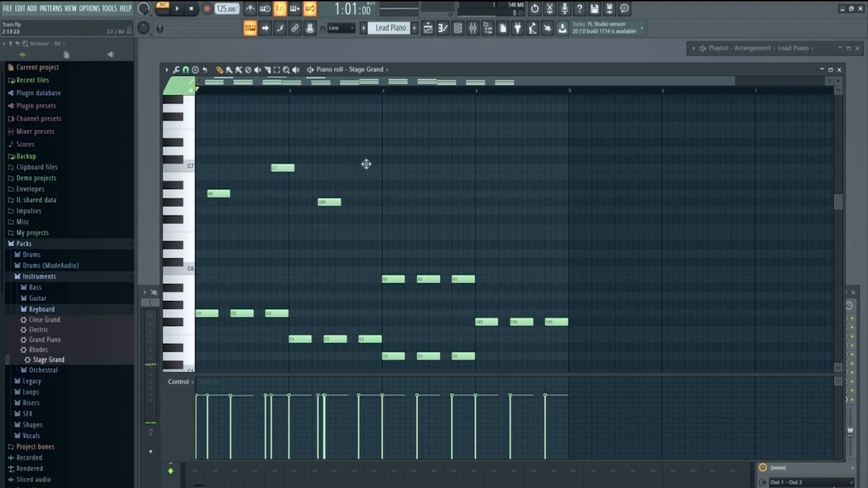
pyautogui.click(368, 168)
# Delete the four test notes around A6 and C7, leaving only the chord notes
pyautogui.rightClick(376, 167)
pyautogui.rightClick(329, 201)
pyautogui.rightClick(283, 168)
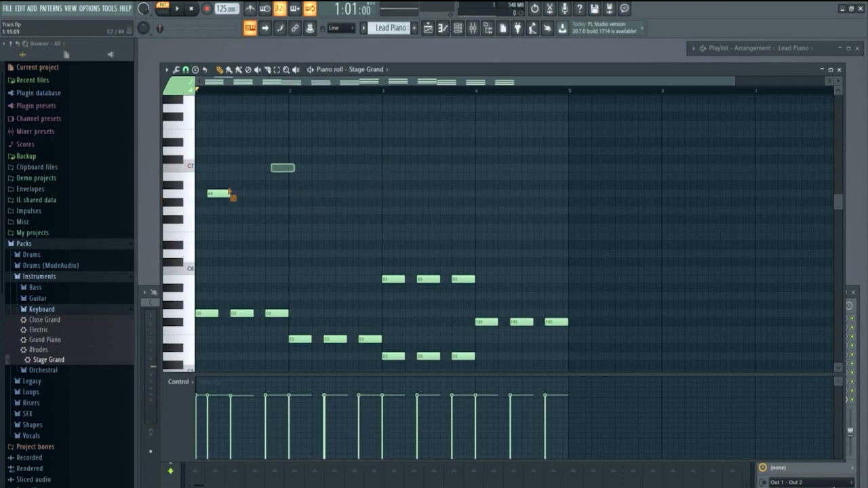
pyautogui.rightClick(218, 193)
pyautogui.scroll(-6, 258, 196)
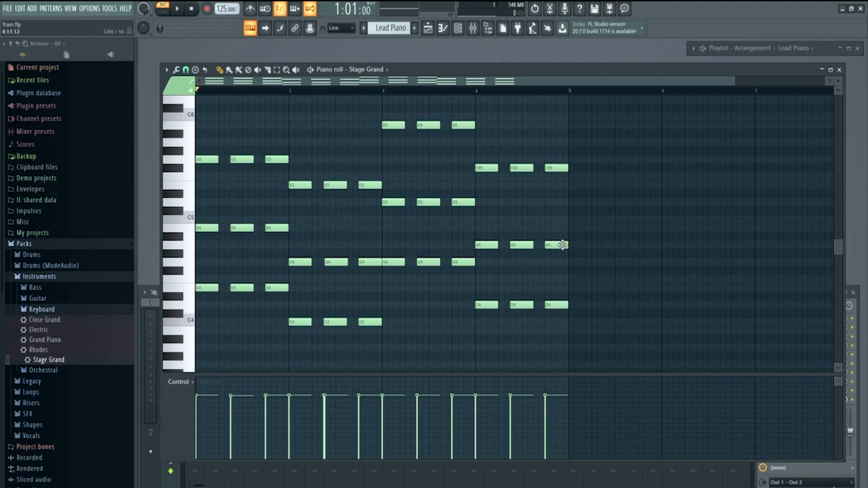
# Minimize the piano roll, restore the playlist, and reposition and enlarge it beside the channel rack
pyautogui.click(821, 70)
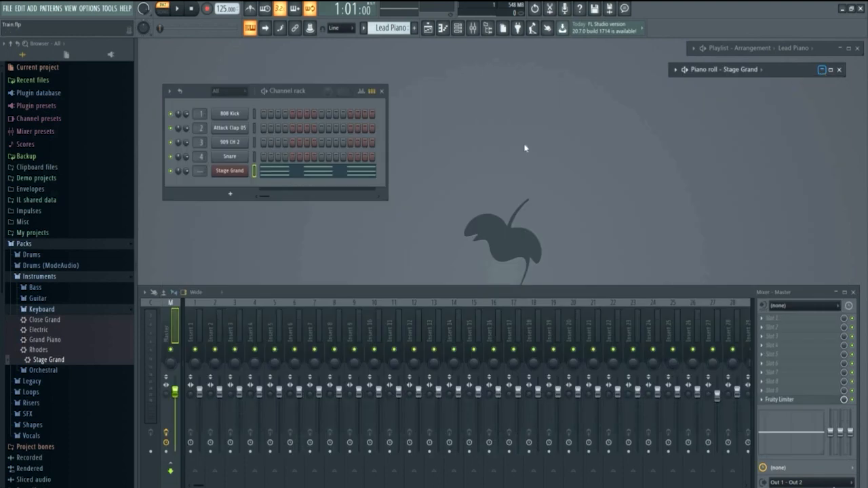
pyautogui.click(430, 30)
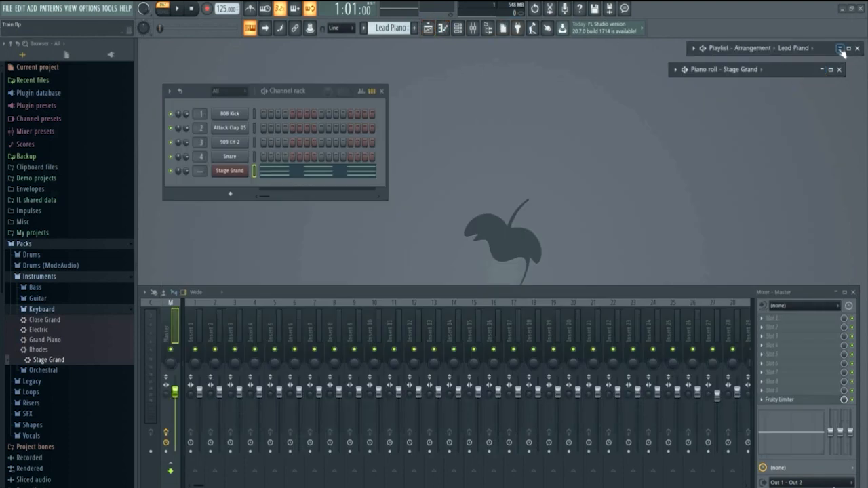
pyautogui.click(840, 49)
pyautogui.moveTo(702, 52); pyautogui.dragTo(674, 62)
pyautogui.moveTo(471, 269); pyautogui.dragTo(471, 285)
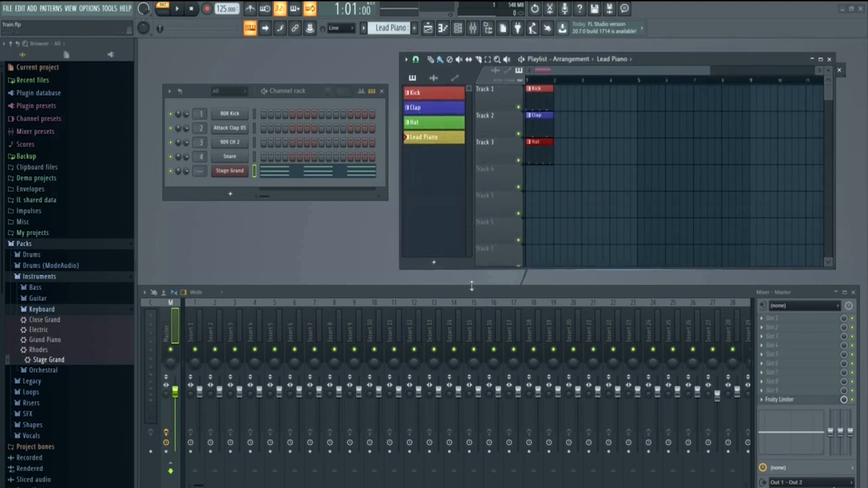
pyautogui.moveTo(402, 165); pyautogui.dragTo(394, 164)
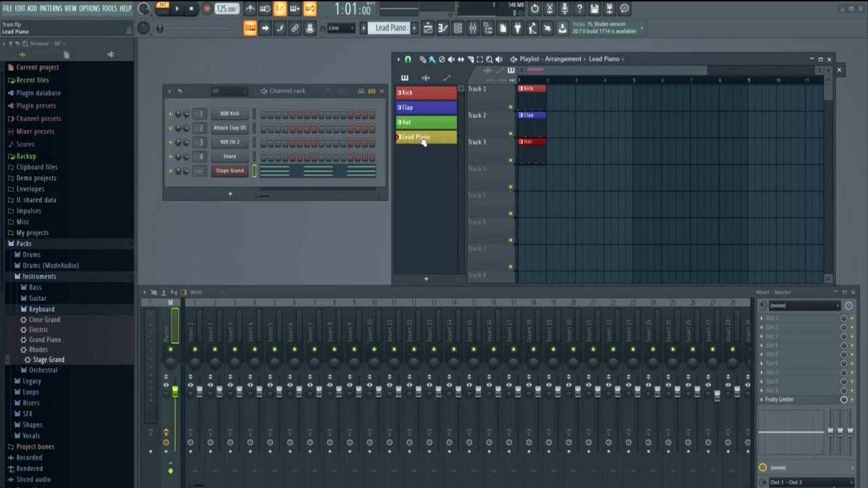
# Place the Lead Piano pattern on Track 4 at bar 1, and fill bars 2 to 4 with Kick on Track 1 and Clap on Track 2
pyautogui.moveTo(430, 150); pyautogui.dragTo(523, 178)
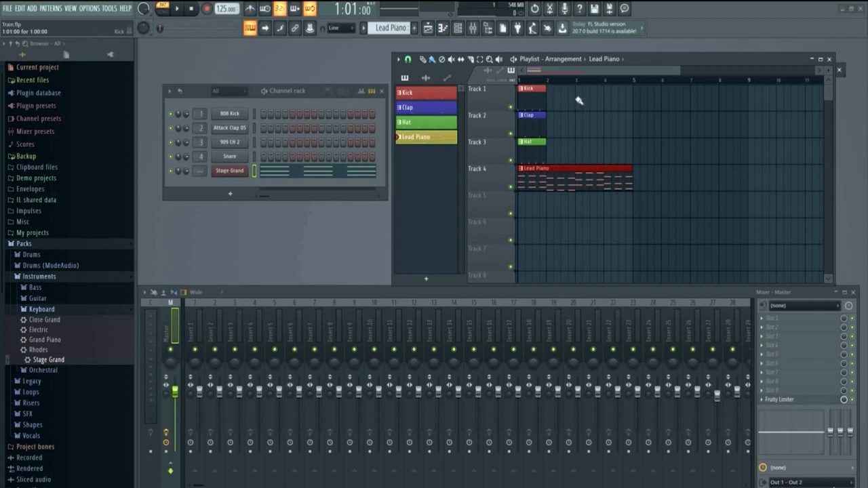
pyautogui.click(438, 95)
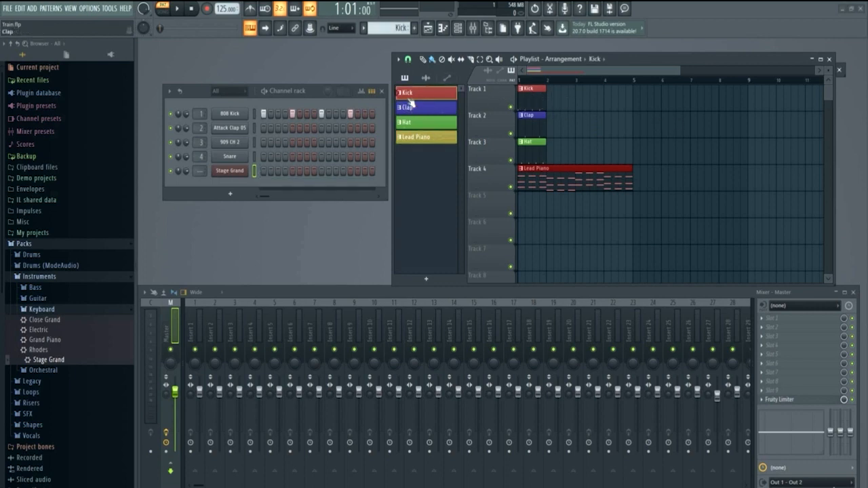
pyautogui.moveTo(548, 103); pyautogui.dragTo(619, 105)
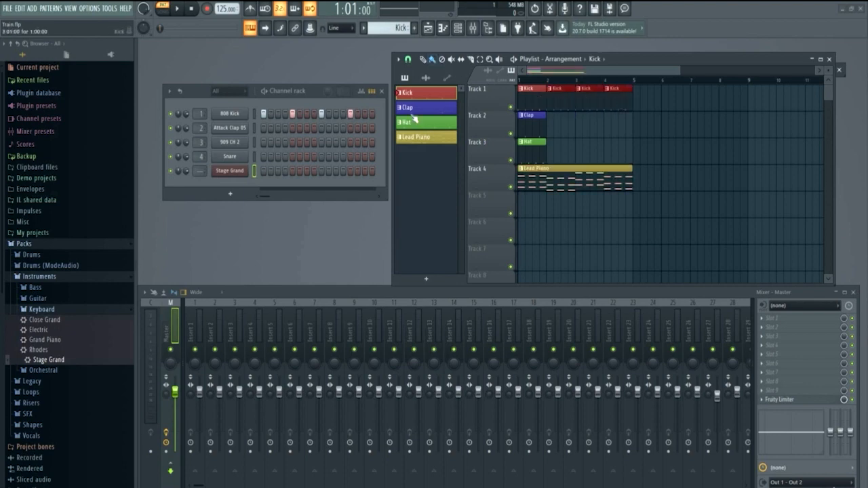
pyautogui.click(418, 110)
pyautogui.moveTo(550, 132); pyautogui.dragTo(618, 132)
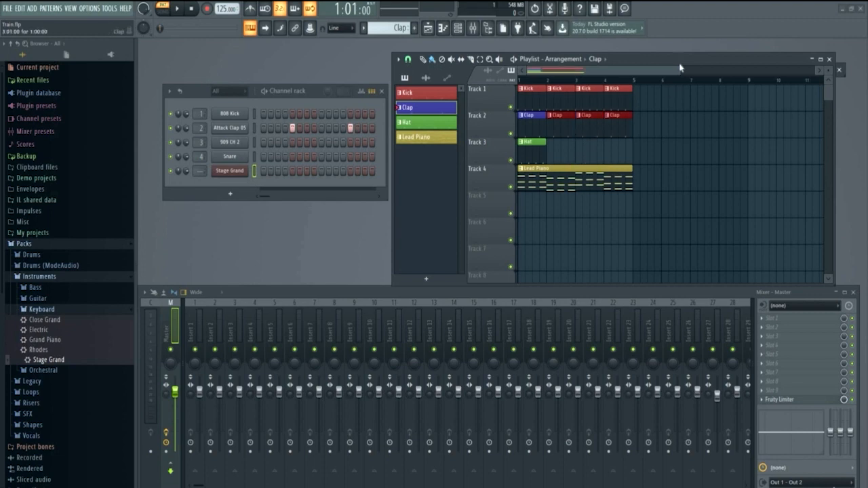
# Maximize the playlist, and delete the Hat clip on Track 3 and the Clap clips in bars 1 and 2 on Track 2
pyautogui.moveTo(680, 60); pyautogui.dragTo(609, 53)
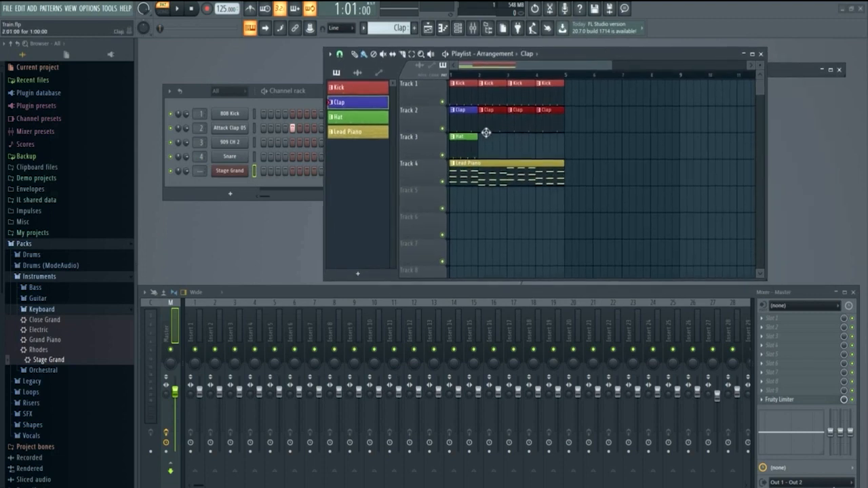
pyautogui.click(752, 53)
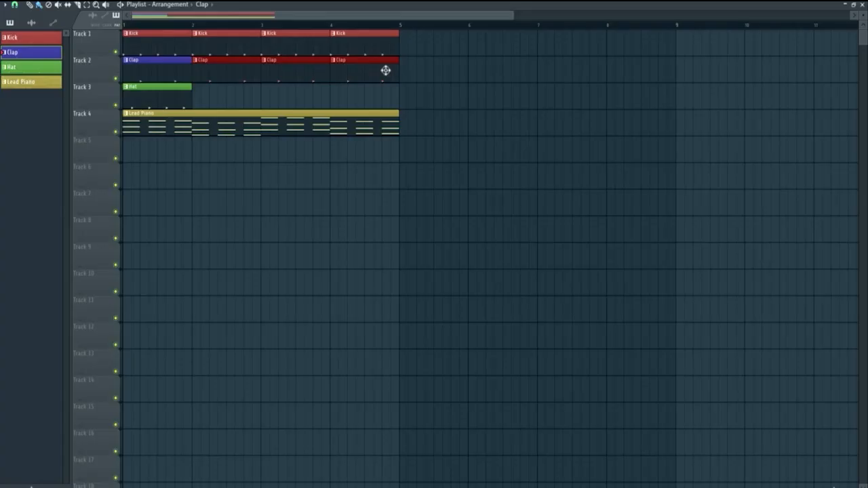
pyautogui.rightClick(178, 91)
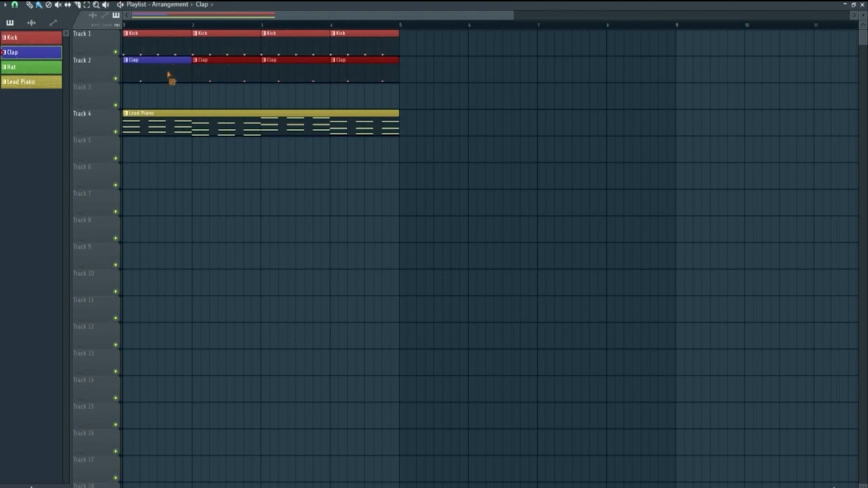
pyautogui.rightClick(170, 77)
pyautogui.rightClick(202, 77)
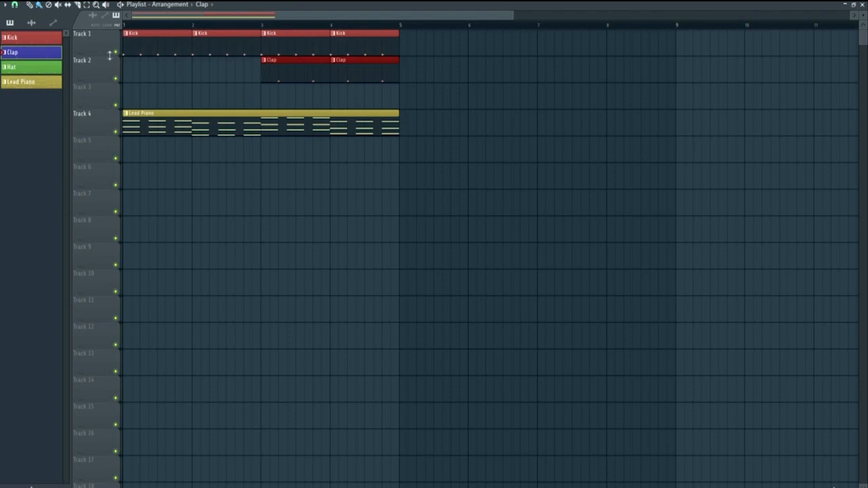
# Play the arrangement and add a second Lead Piano clip on Track 4 at bar 5
pyautogui.click(121, 6)
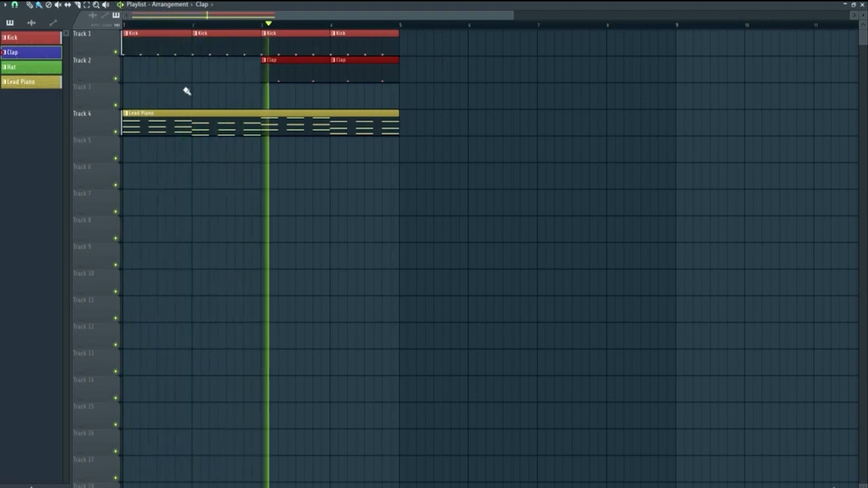
pyautogui.click(30, 82)
pyautogui.click(407, 126)
# Fill bars 5 to 8 with Kick clips on Track 1 and Clap clips on Track 2
pyautogui.click(30, 40)
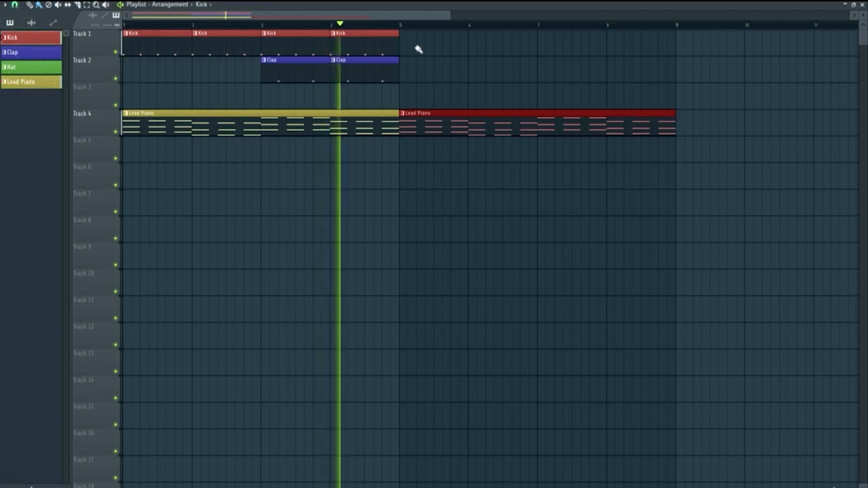
pyautogui.moveTo(411, 46); pyautogui.dragTo(560, 43)
pyautogui.rightClick(434, 44)
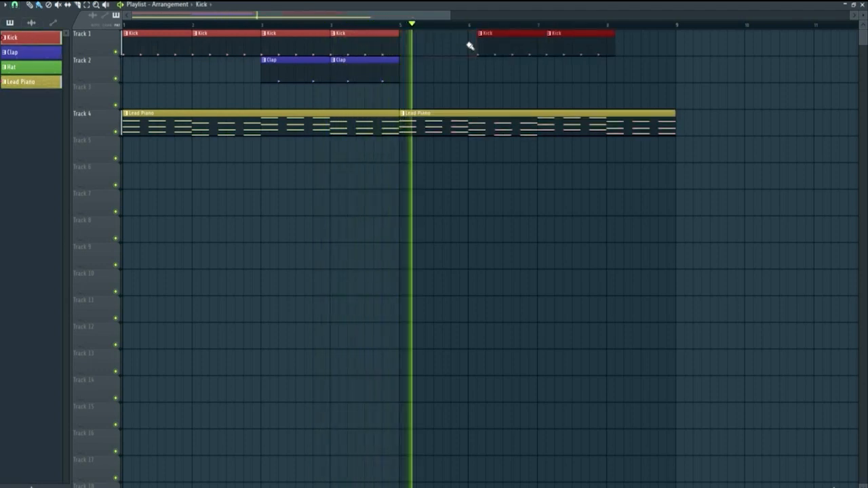
pyautogui.rightClick(512, 45)
pyautogui.moveTo(408, 48); pyautogui.dragTo(638, 47)
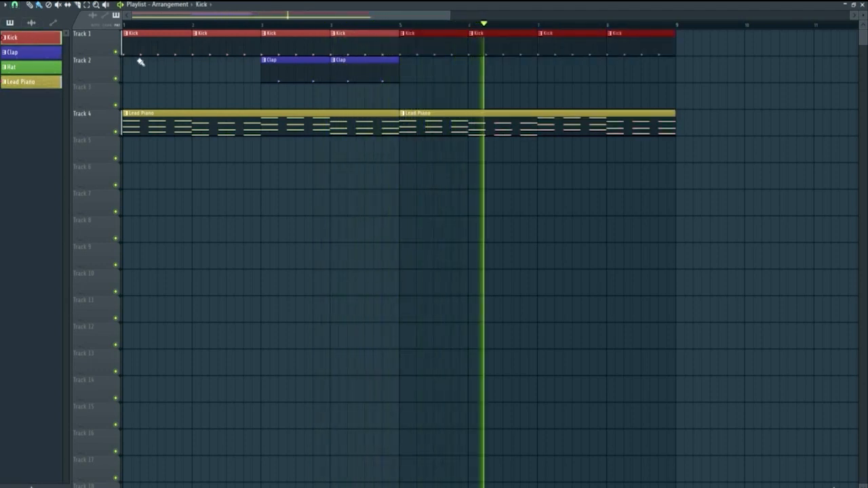
pyautogui.click(32, 54)
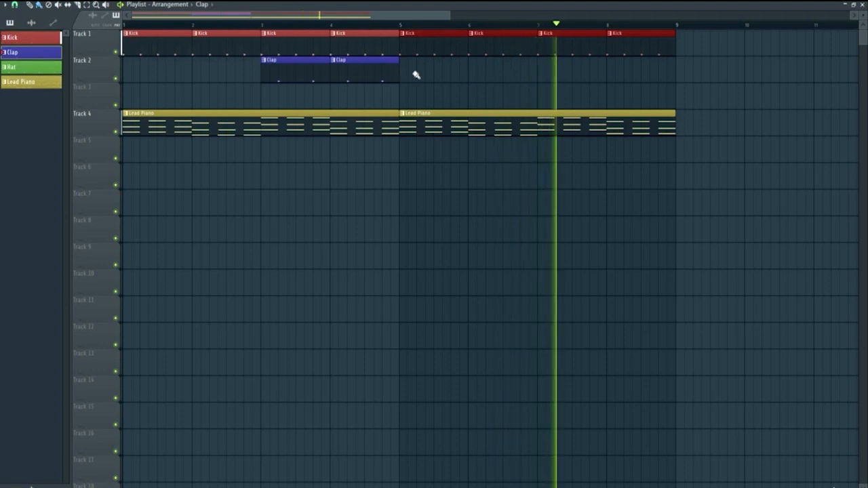
pyautogui.moveTo(416, 74); pyautogui.dragTo(617, 70)
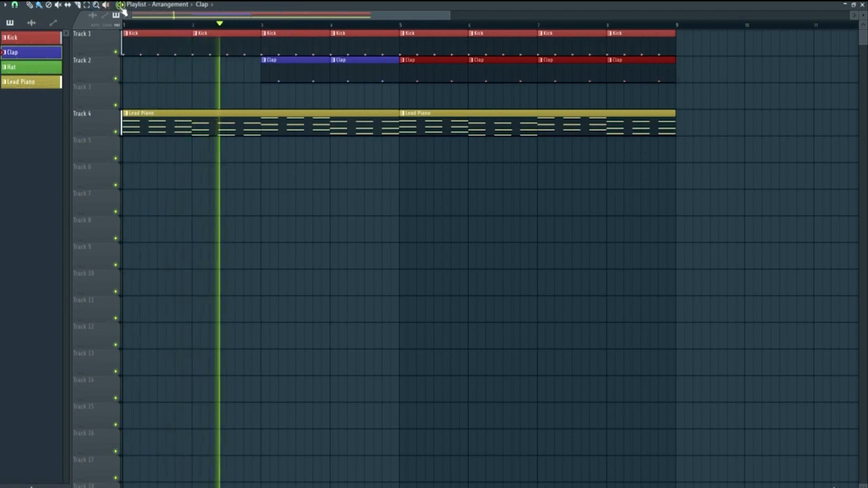
# Stop playback, select the time range from bar 3 through bar 8, and play that section
pyautogui.press('space')
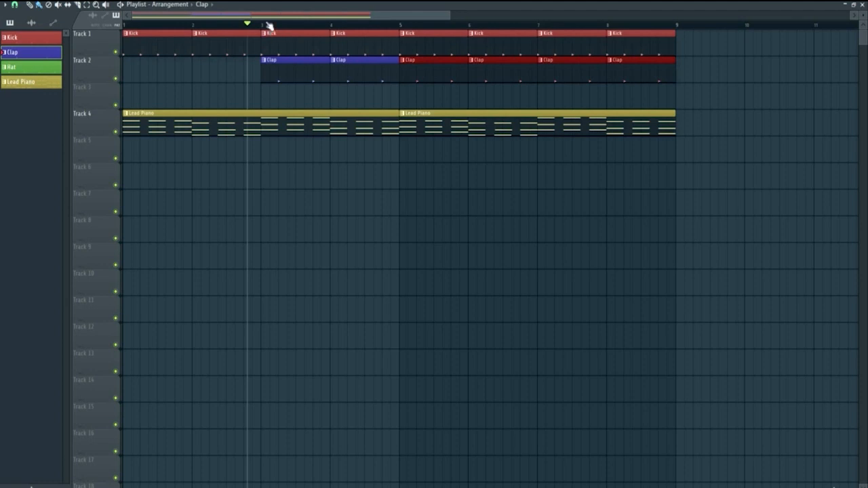
pyautogui.click(264, 27)
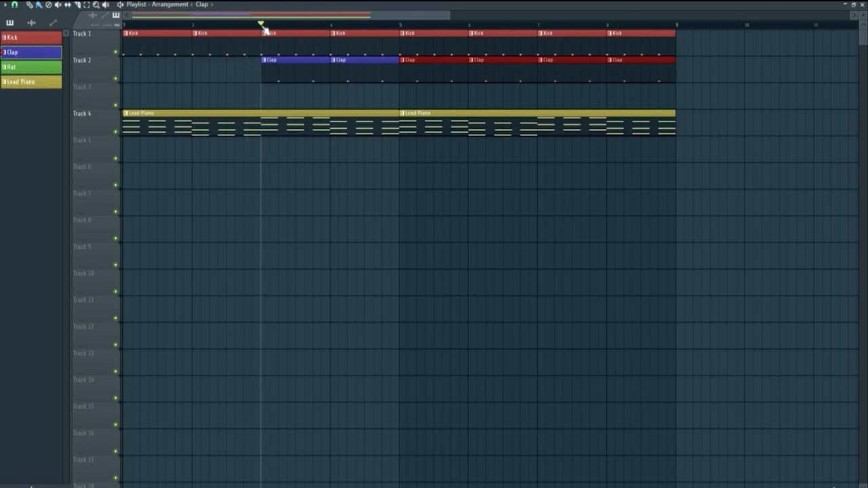
pyautogui.moveTo(263, 28); pyautogui.dragTo(671, 28)
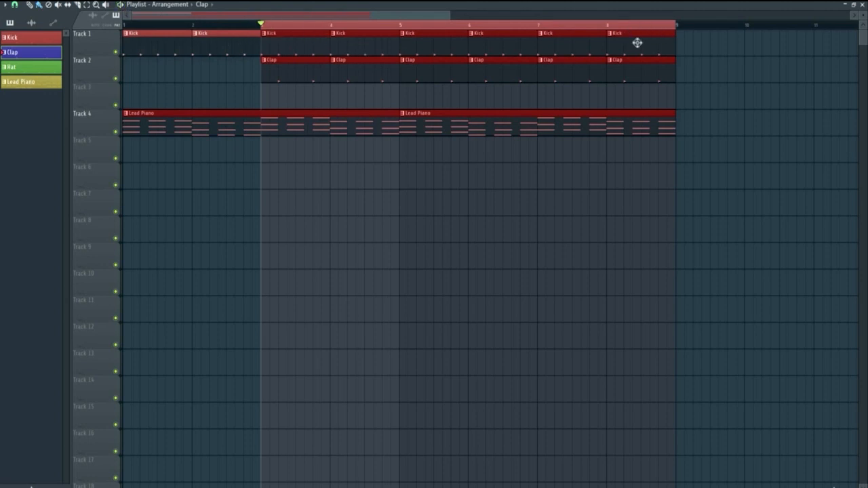
pyautogui.click(122, 7)
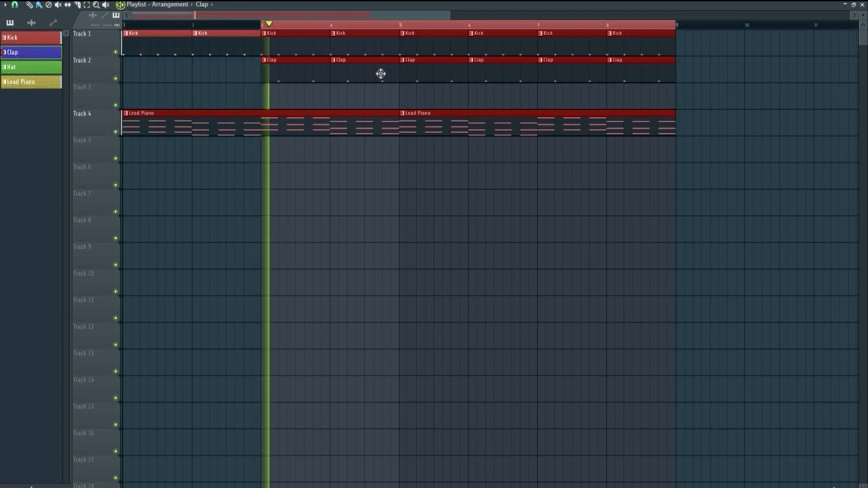
pyautogui.click(505, 94)
pyautogui.rightClick(505, 95)
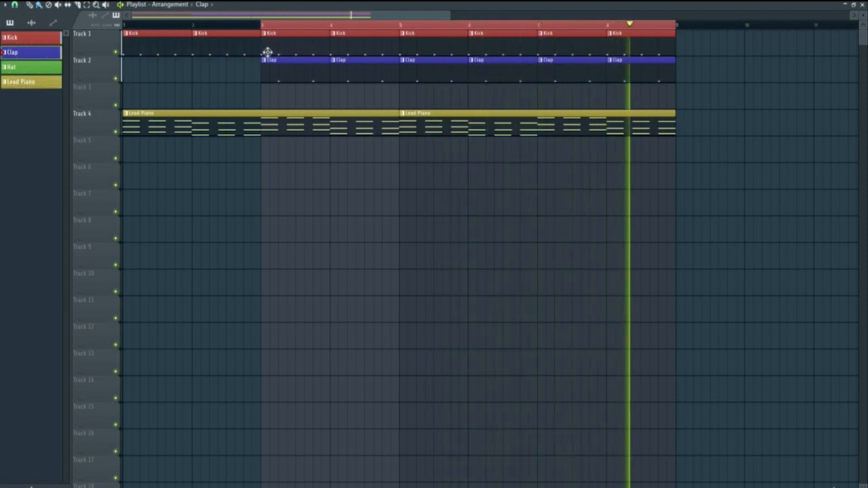
# Delete the Kick clips in bars 1 and 2 and the Clap clips in bars 3 and 4, and play the arrangement from bar 1
pyautogui.rightClick(149, 47)
pyautogui.rightClick(208, 47)
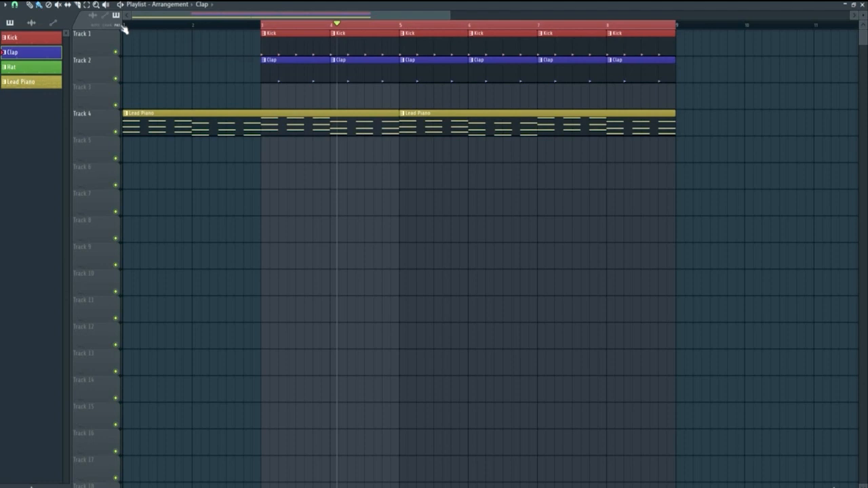
pyautogui.click(124, 29)
pyautogui.click(120, 5)
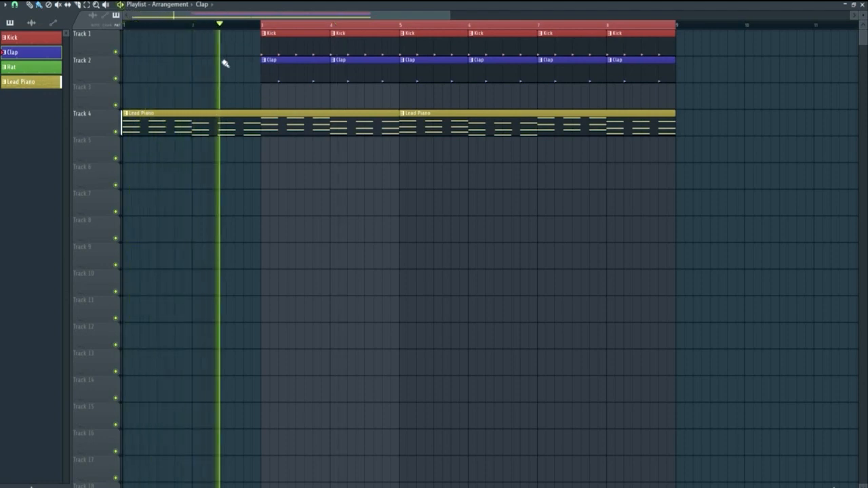
pyautogui.rightClick(265, 65)
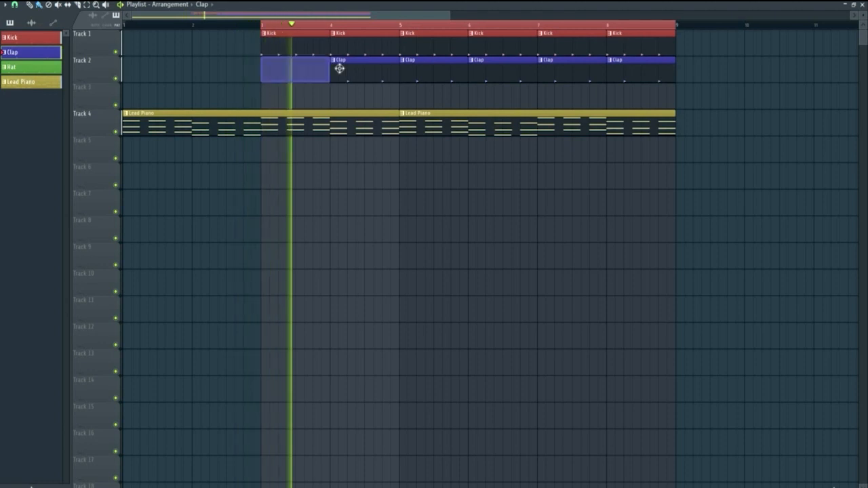
pyautogui.rightClick(339, 68)
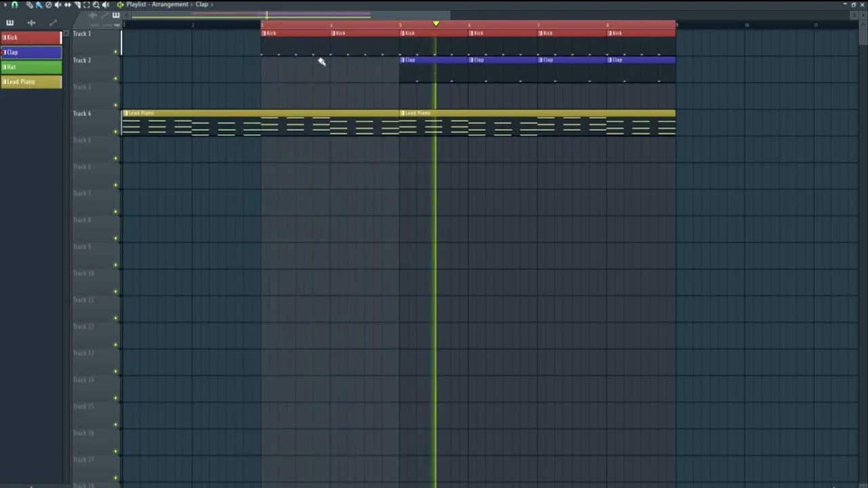
pyautogui.click(123, 25)
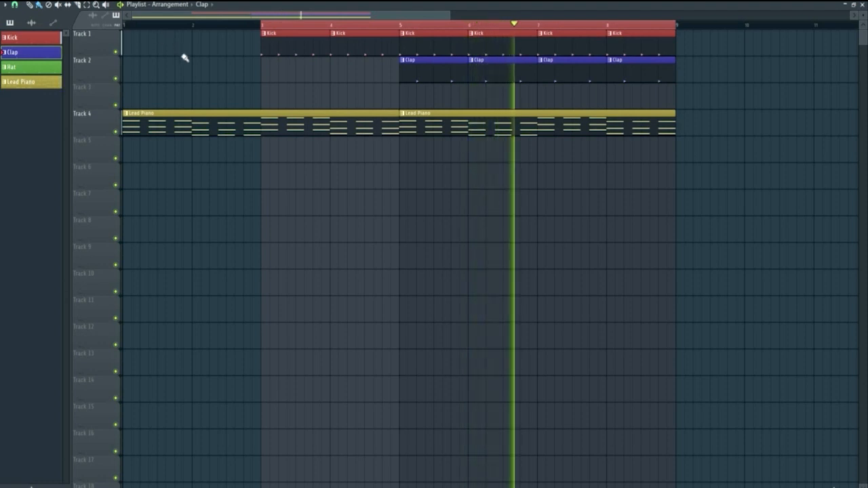
pyautogui.click(121, 5)
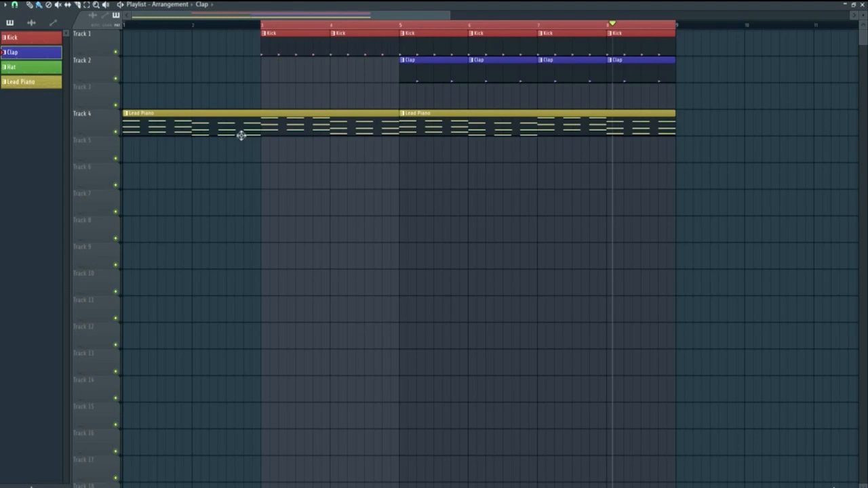
# Restore the playlist to a smaller window and move it and the channel rack apart so they sit side by side
pyautogui.click(852, 5)
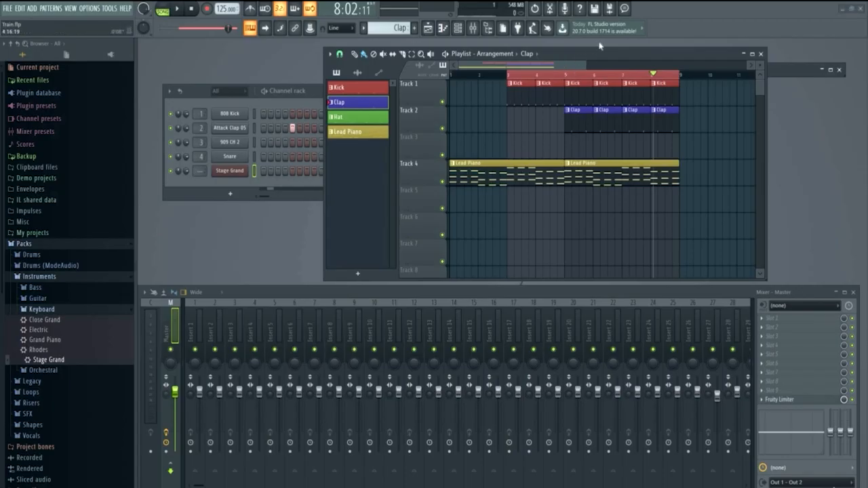
pyautogui.moveTo(622, 55); pyautogui.dragTo(687, 55)
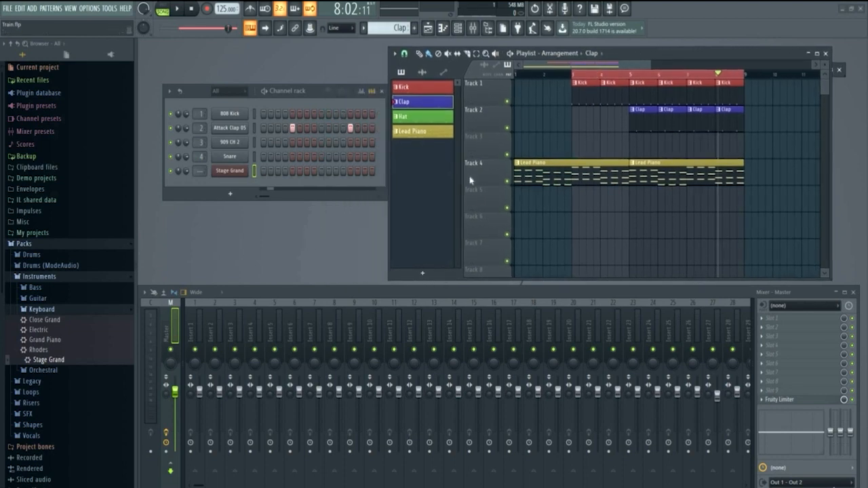
pyautogui.moveTo(315, 91); pyautogui.dragTo(305, 84)
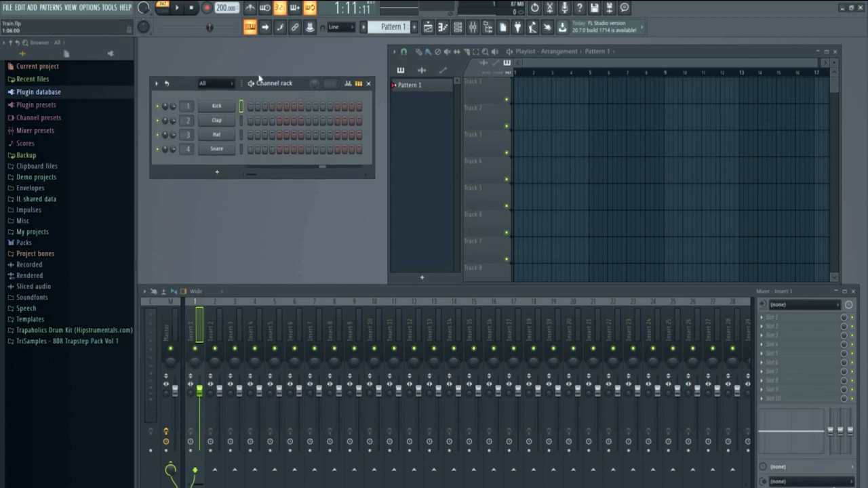
# Hide and reshow the channel rack, nudging it slightly within the workspace
pyautogui.moveTo(260, 82); pyautogui.dragTo(258, 82)
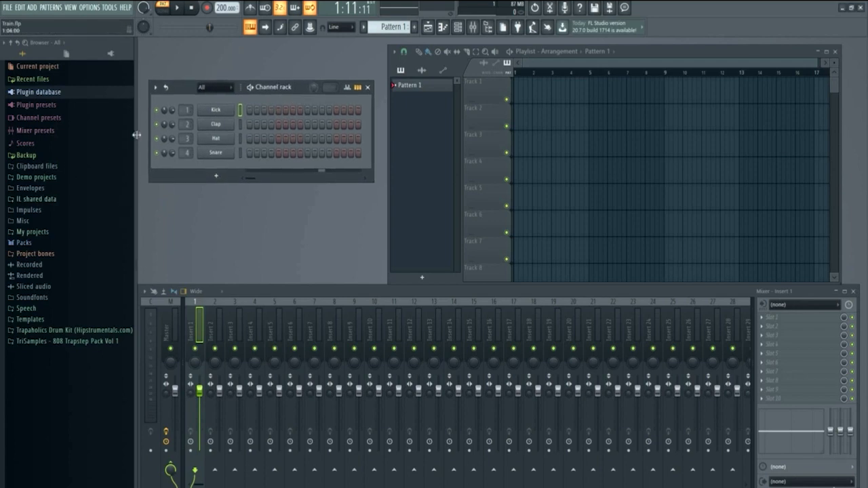
pyautogui.click(458, 29)
pyautogui.click(458, 29)
pyautogui.moveTo(303, 89); pyautogui.dragTo(306, 92)
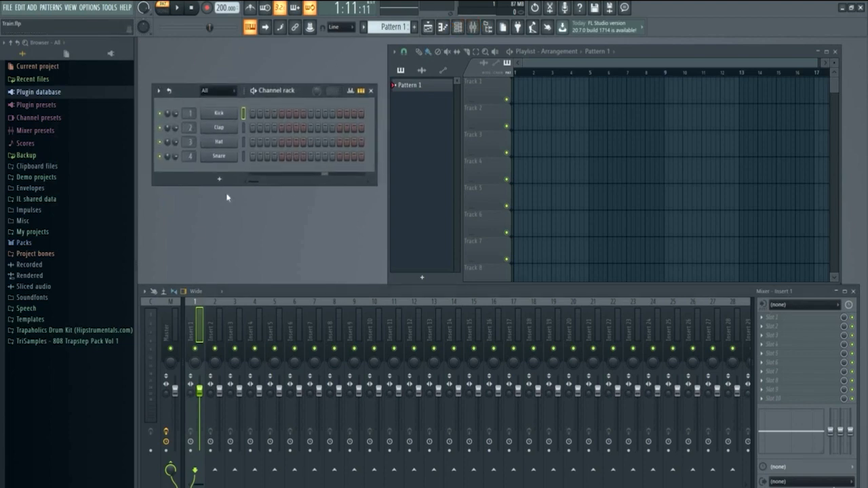
# Start and pause playback of the empty Pattern 1 using both the channel rack's play control and the main transport
pyautogui.click(253, 91)
pyautogui.click(254, 91)
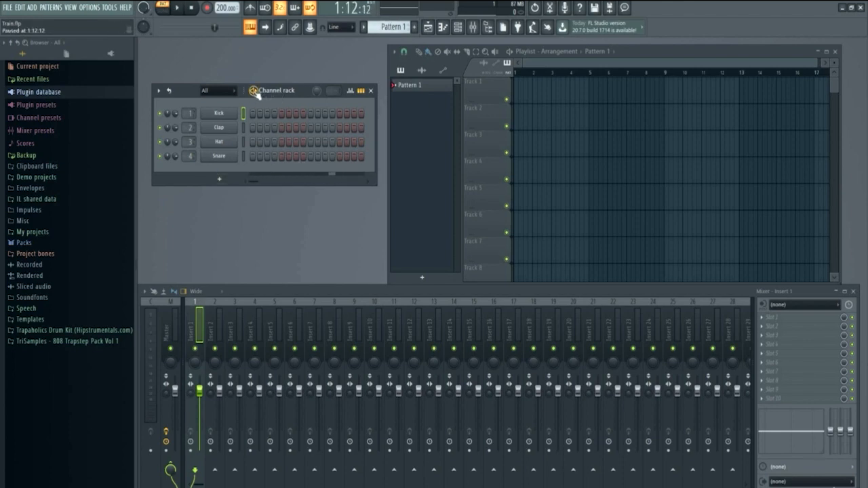
pyautogui.click(255, 91)
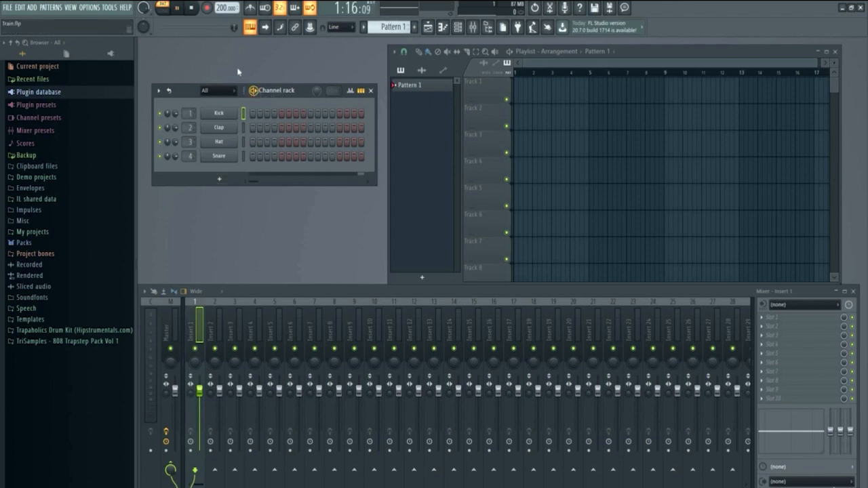
pyautogui.press('space')
pyautogui.click(178, 9)
pyautogui.click(179, 9)
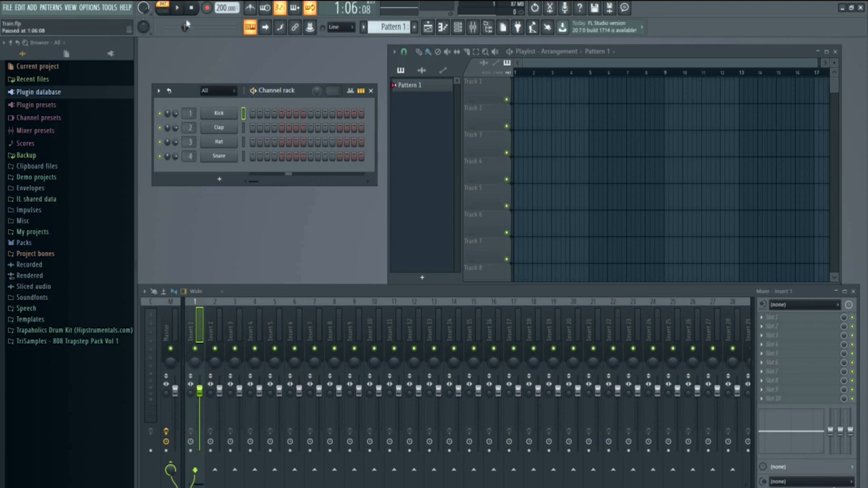
pyautogui.click(254, 91)
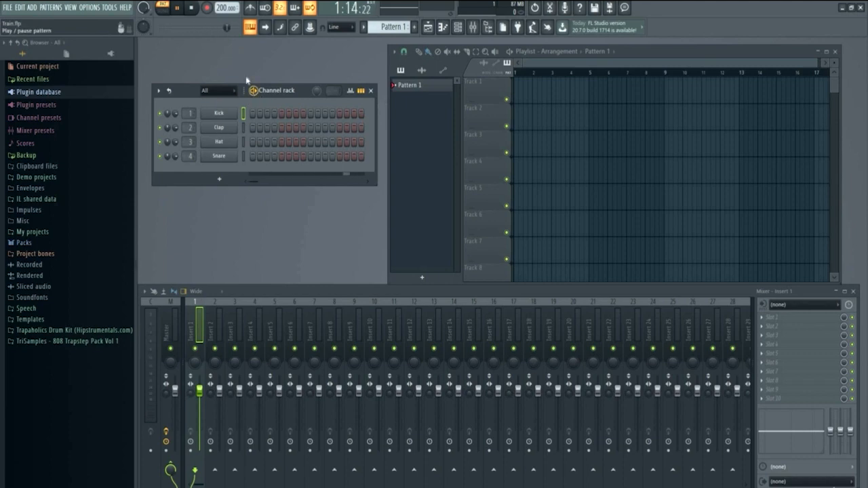
pyautogui.click(183, 11)
pyautogui.click(177, 8)
pyautogui.click(177, 8)
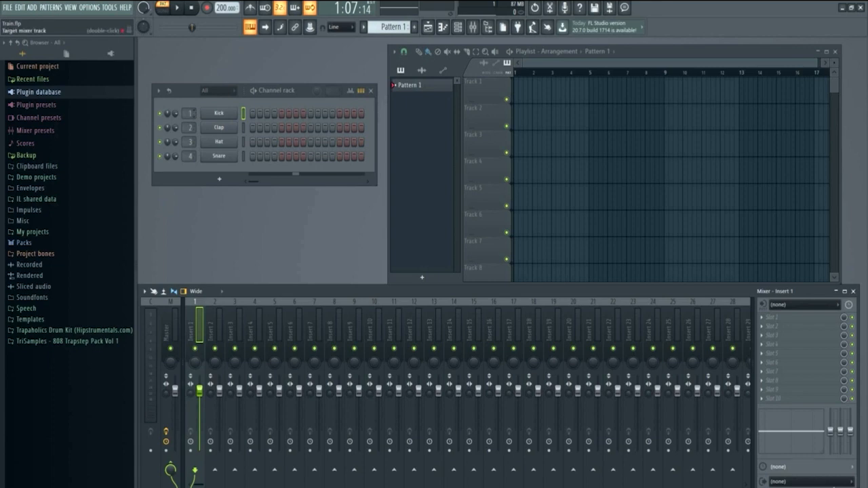
# Cycle the Kick channel's target mixer track through Master and Insert 4, and return it to Insert 1
pyautogui.scroll(-1, 190, 113)
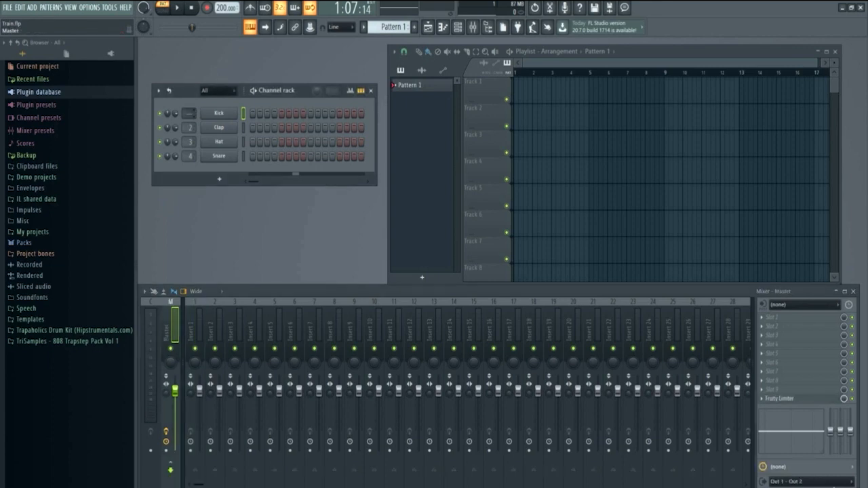
pyautogui.scroll(4, 190, 113)
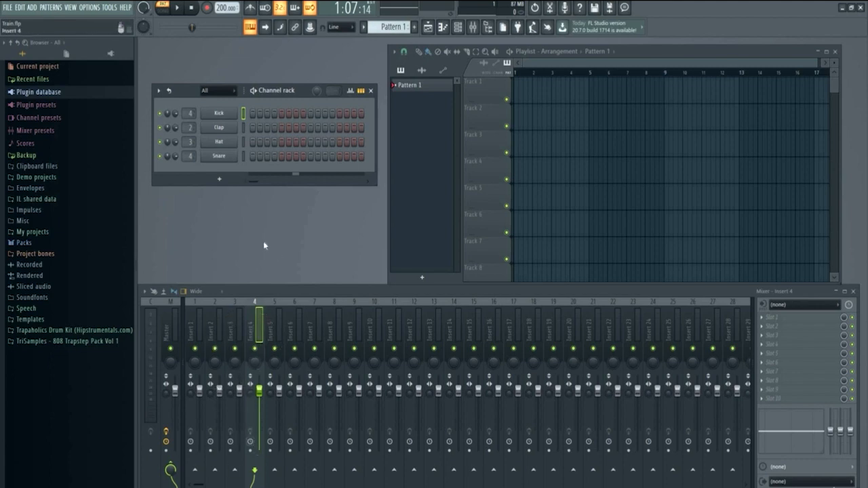
pyautogui.scroll(-2, 190, 114)
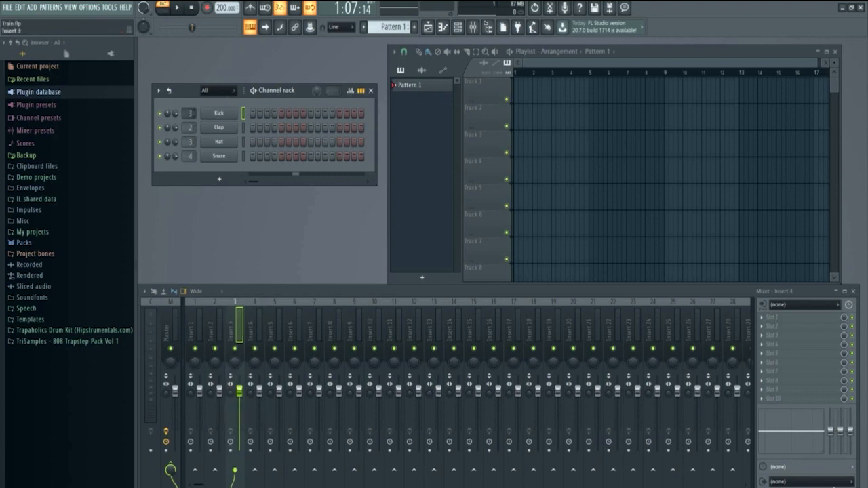
pyautogui.scroll(-1, 189, 113)
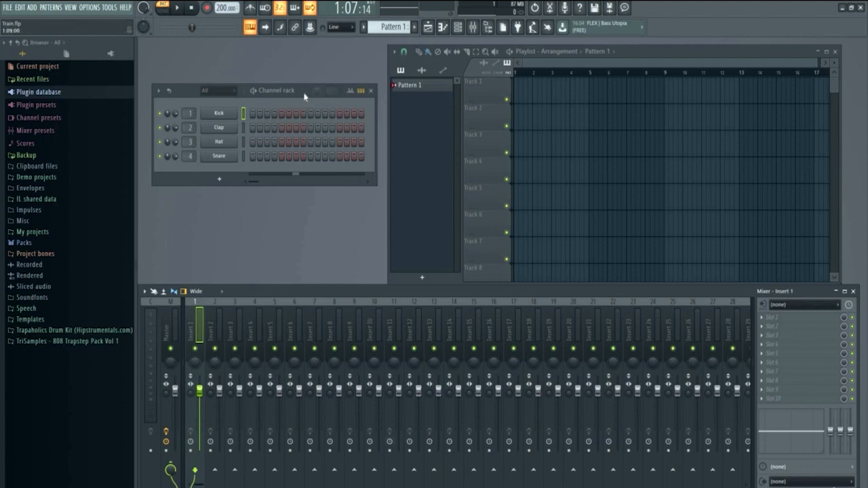
pyautogui.moveTo(304, 95); pyautogui.dragTo(300, 102)
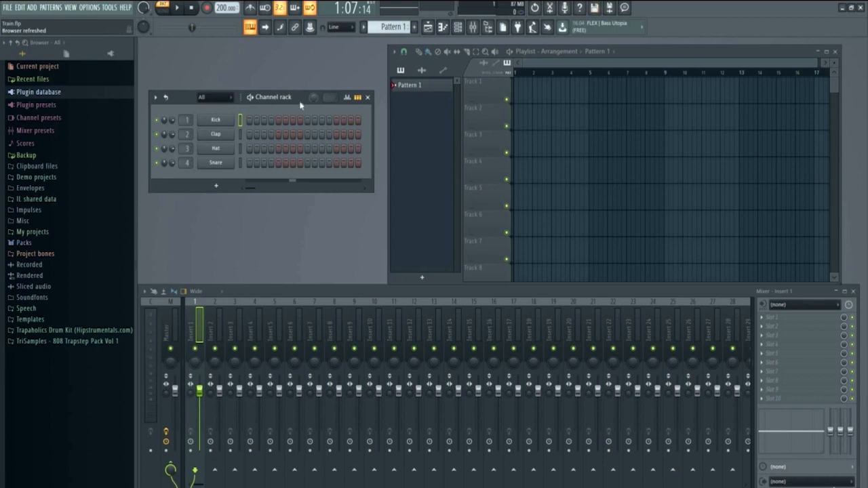
pyautogui.moveTo(253, 109); pyautogui.dragTo(257, 105)
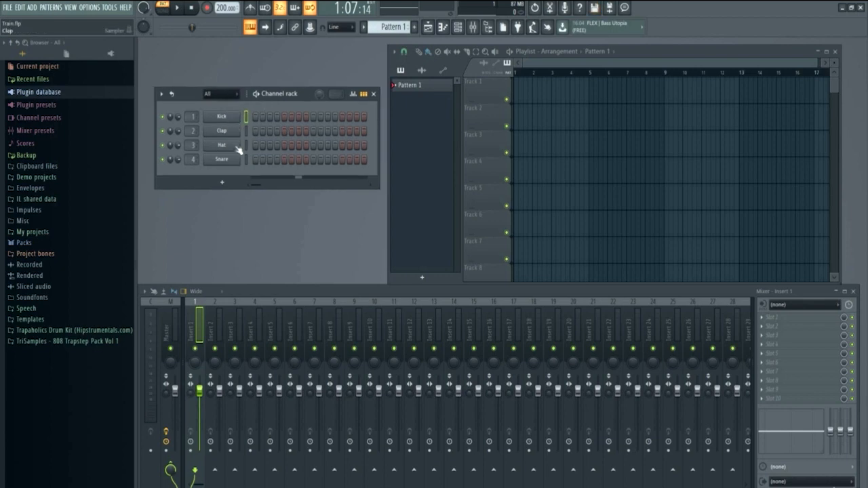
pyautogui.moveTo(309, 96); pyautogui.dragTo(307, 97)
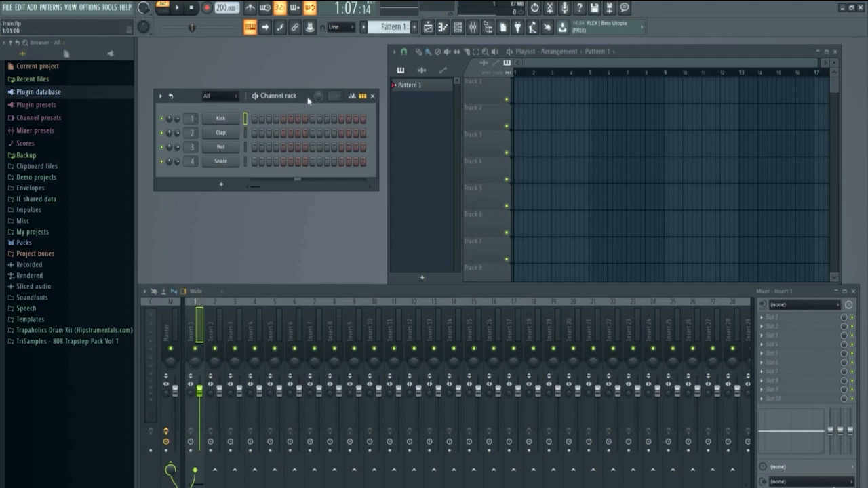
pyautogui.moveTo(308, 100); pyautogui.dragTo(309, 102)
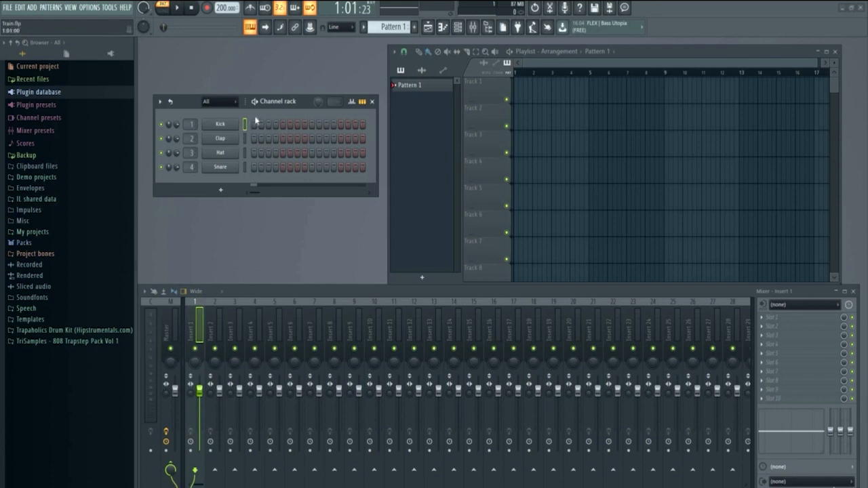
# Add Kick hits on steps 1, 5, 9 and 13 of Pattern 1
pyautogui.click(255, 125)
pyautogui.click(283, 125)
pyautogui.click(312, 125)
pyautogui.click(341, 125)
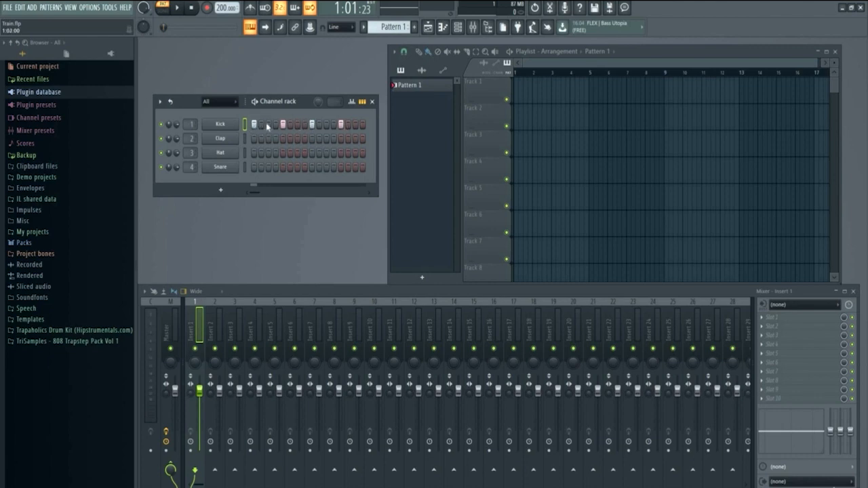
# Play and stop Pattern 1 to hear its four Kick hits, nudging the channel rack slightly
pyautogui.moveTo(258, 108); pyautogui.dragTo(260, 107)
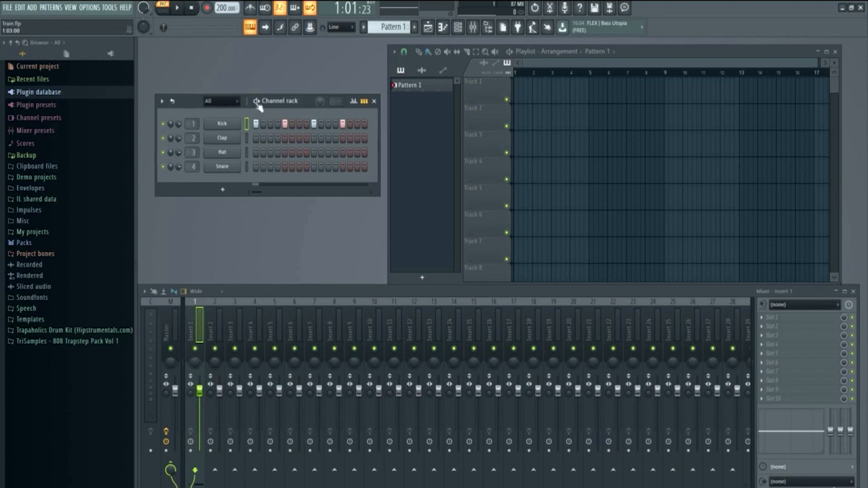
pyautogui.press('space')
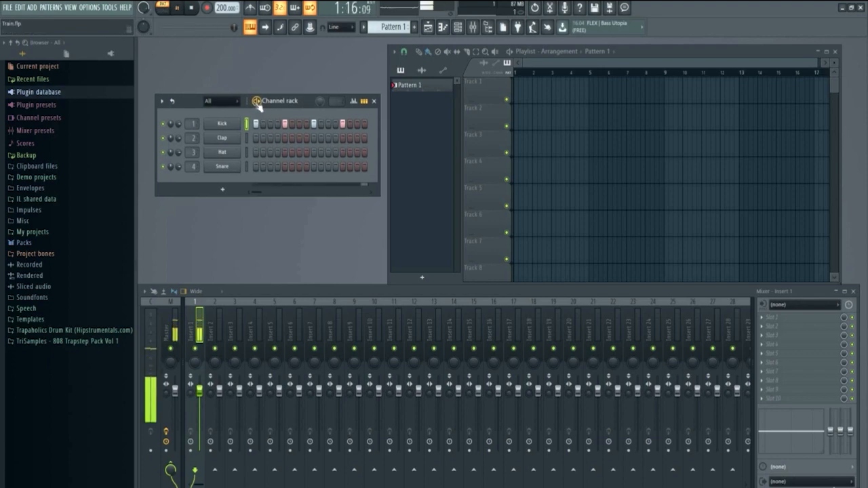
pyautogui.press('space')
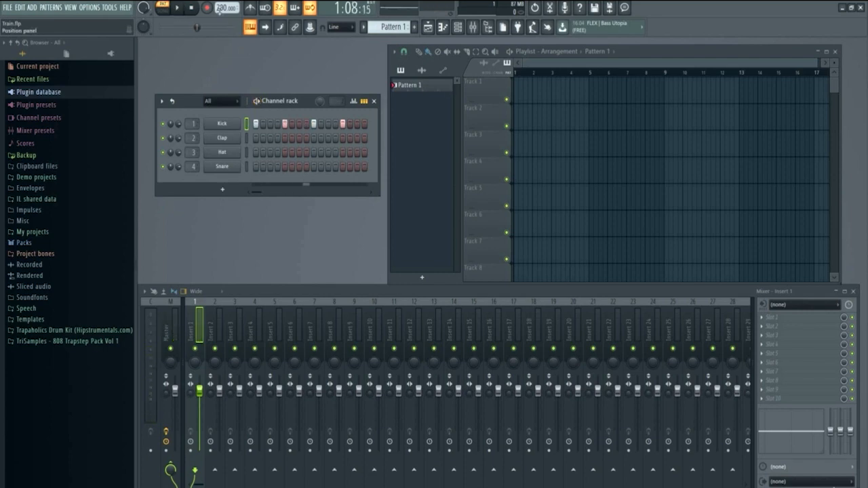
# Lower the project tempo to 125 BPM, and play and stop Pattern 1 at that speed
pyautogui.scroll(-5, 226, 7)
pyautogui.press('space')
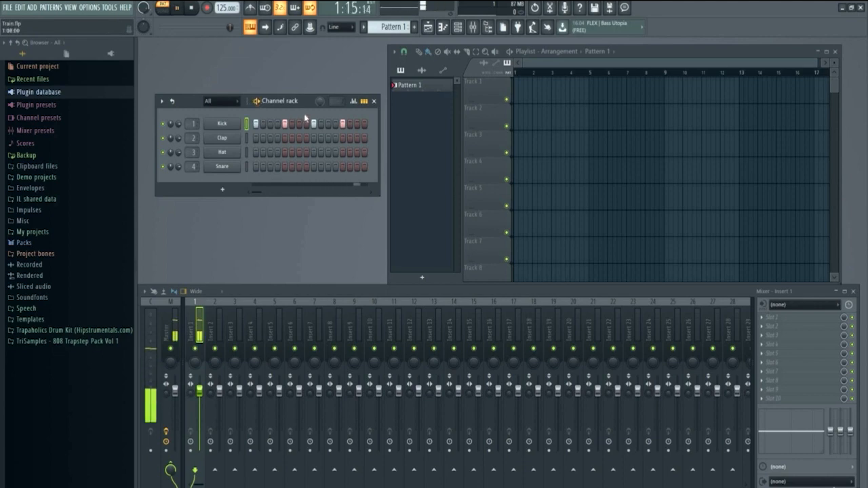
pyautogui.click(257, 101)
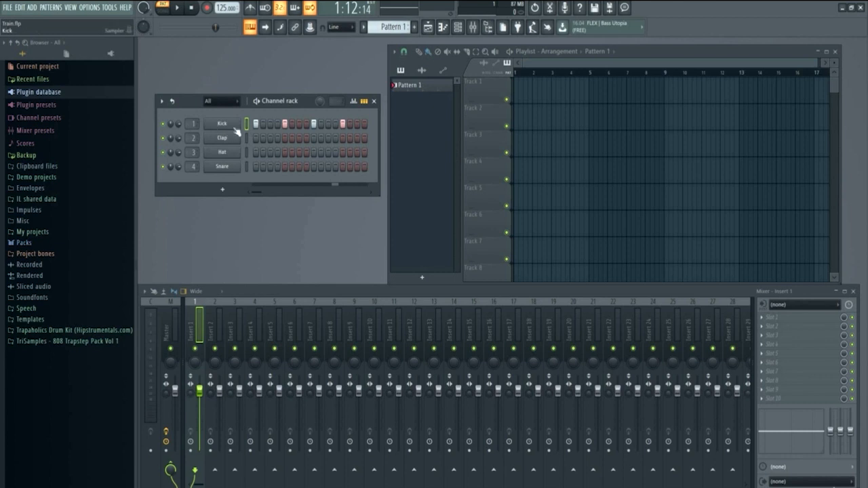
# Rename Pattern 1 as Kick and give it a red color
pyautogui.moveTo(313, 104); pyautogui.dragTo(314, 102)
pyautogui.rightClick(409, 87)
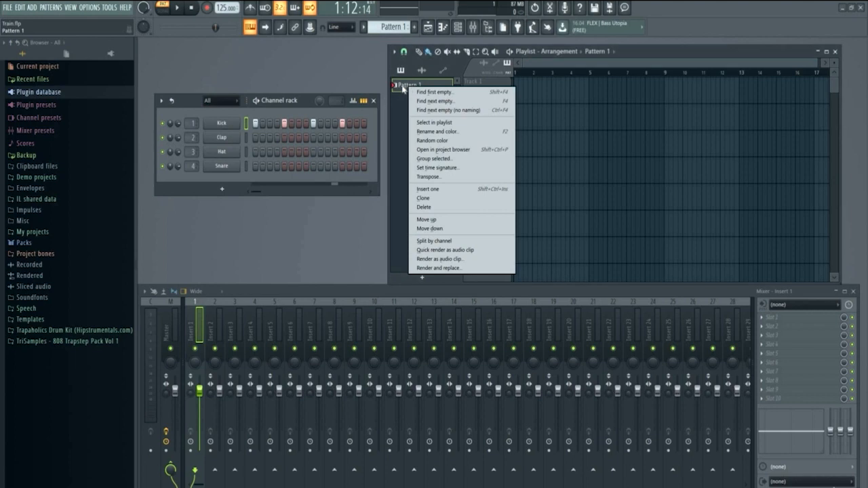
pyautogui.click(460, 133)
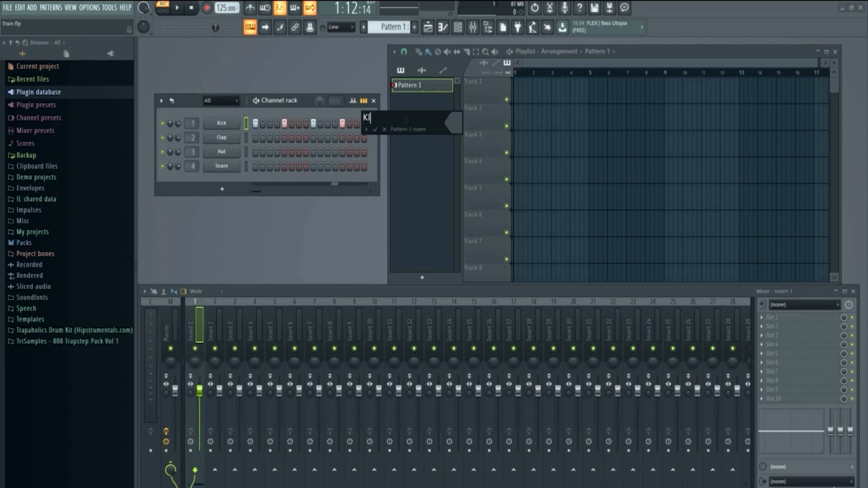
pyautogui.write('KIC')
pyautogui.press('BackSpace')
pyautogui.press('BackSpace')
pyautogui.click(454, 124)
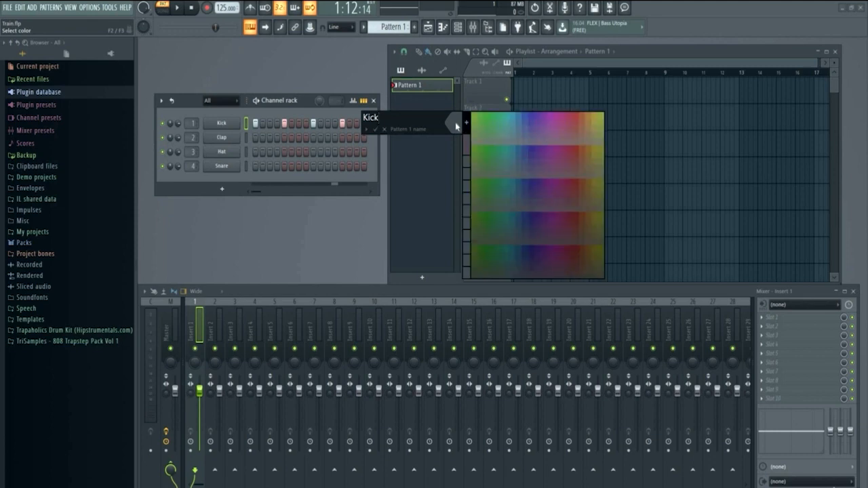
pyautogui.click(576, 119)
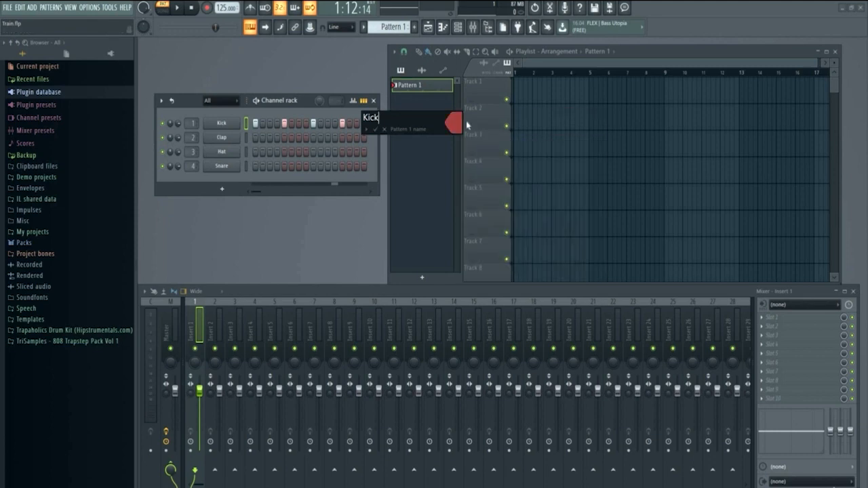
pyautogui.click(376, 130)
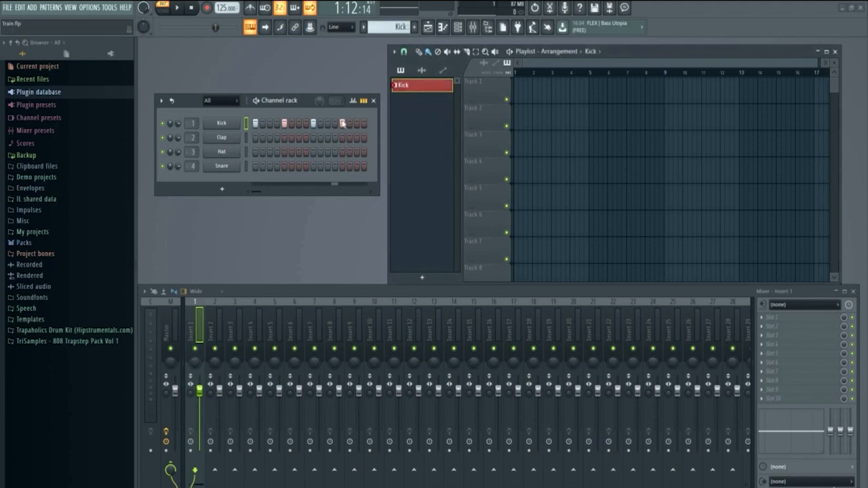
# Play and stop the Kick pattern on its own, and place it at bar 1 on playlist Track 1
pyautogui.click(257, 103)
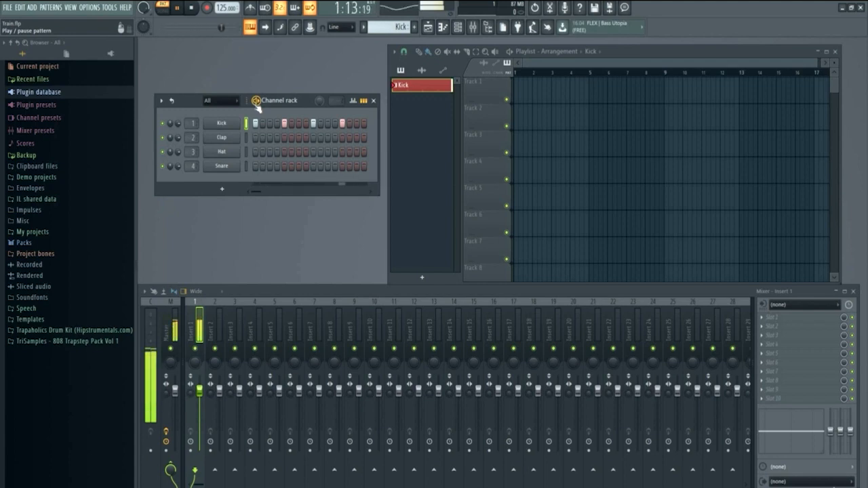
pyautogui.click(257, 103)
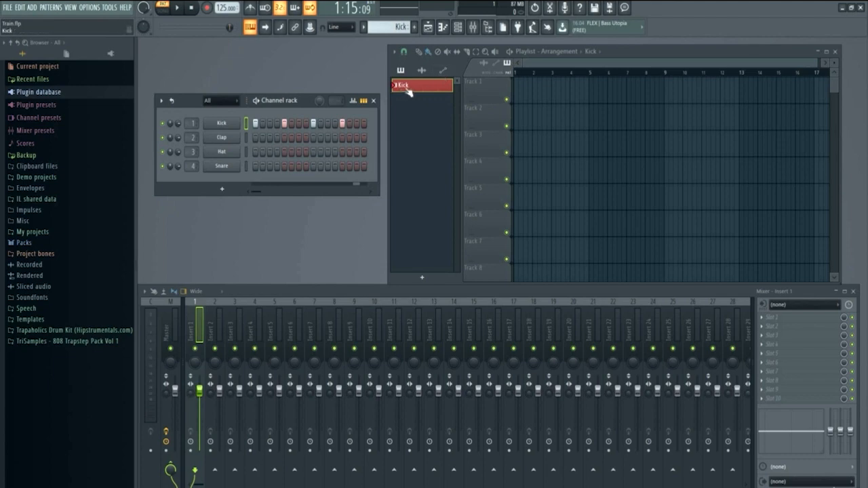
pyautogui.moveTo(408, 91); pyautogui.dragTo(516, 96)
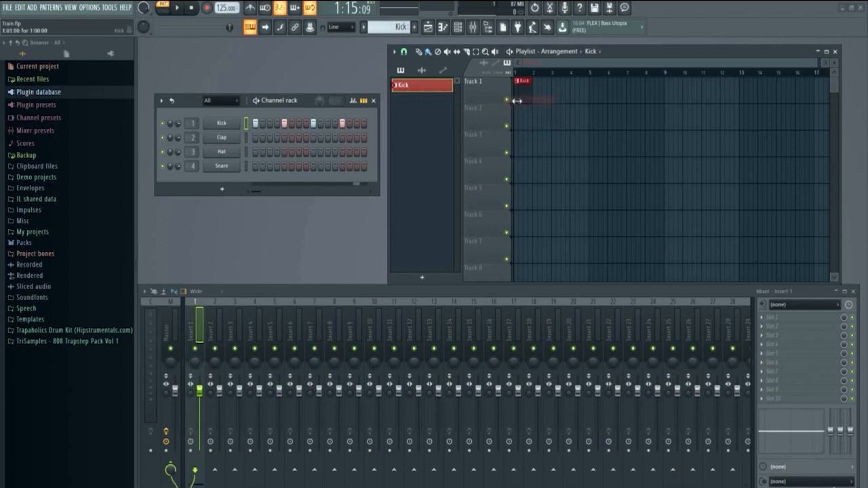
pyautogui.moveTo(620, 52); pyautogui.dragTo(616, 50)
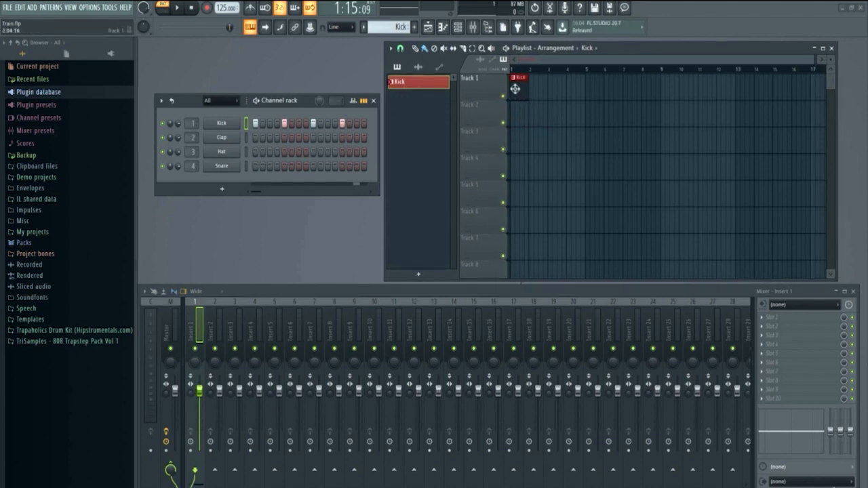
# Play and stop the playlist arrangement in song mode, nudging the playlist window slightly
pyautogui.click(506, 49)
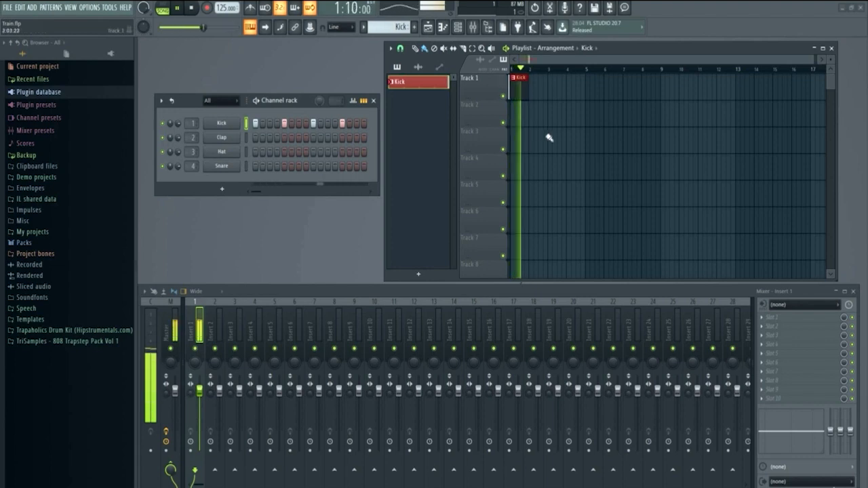
pyautogui.click(506, 50)
pyautogui.moveTo(616, 52); pyautogui.dragTo(620, 51)
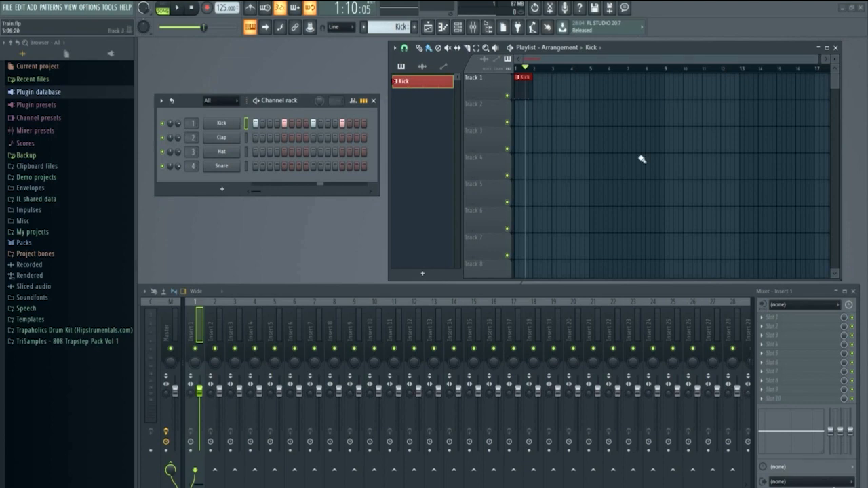
# Browse the Packs library to Drums > Kicks, and preview the 909 Kick and 808 Kick samples
pyautogui.click(30, 242)
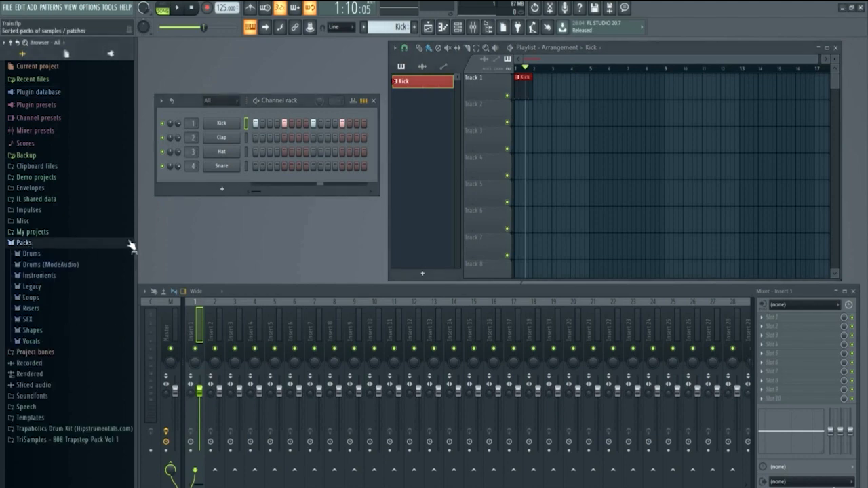
pyautogui.click(47, 255)
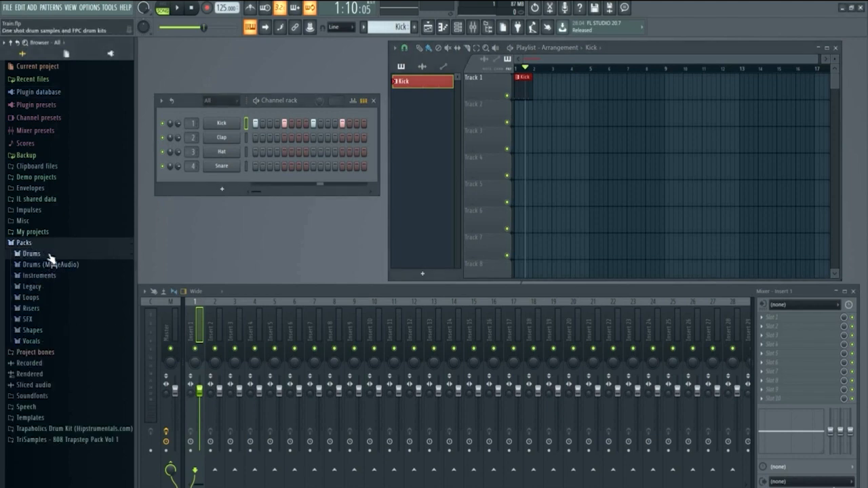
pyautogui.click(45, 287)
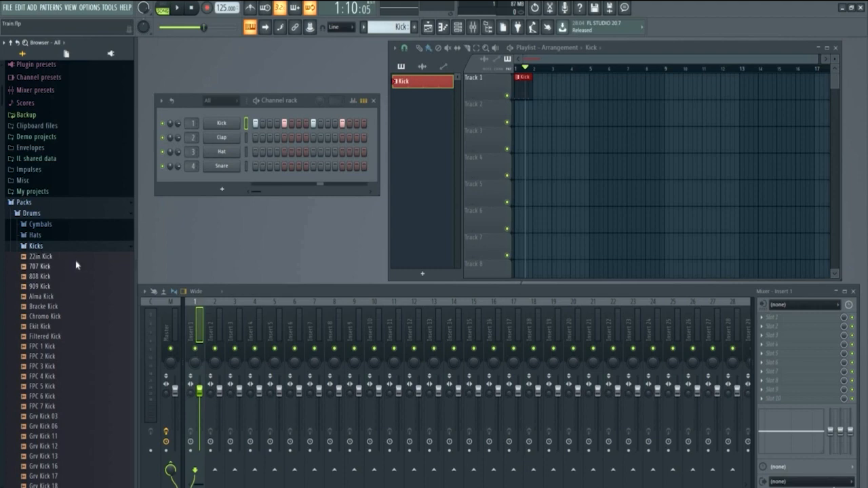
pyautogui.scroll(-3, 75, 261)
pyautogui.click(51, 227)
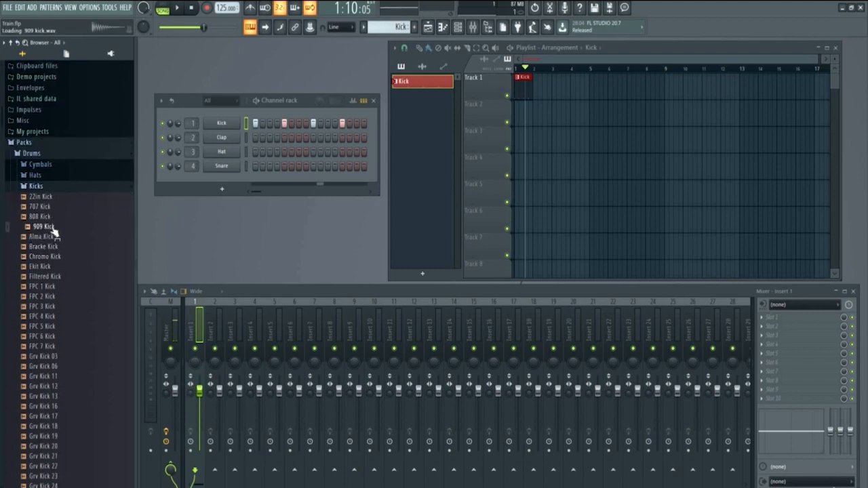
pyautogui.click(51, 217)
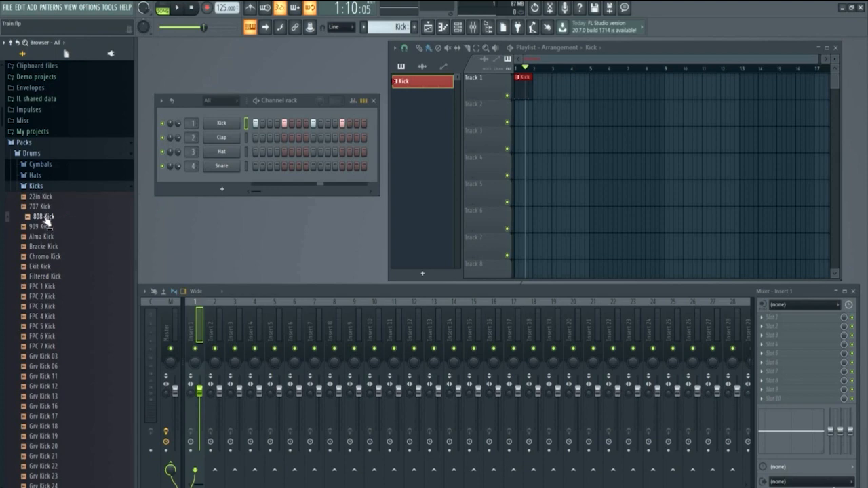
# Add the 808 Kick sample as a new channel below Snare, and play and stop the Kick pattern
pyautogui.moveTo(46, 218); pyautogui.dragTo(227, 185)
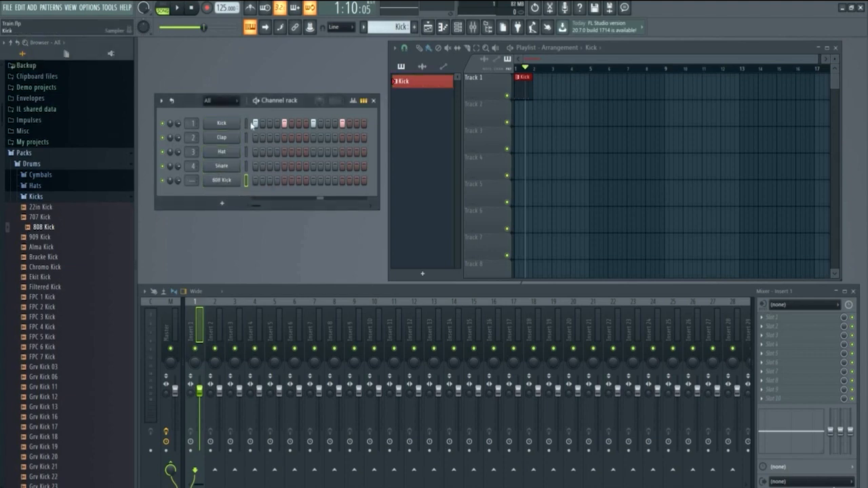
pyautogui.press('space')
pyautogui.press('l')
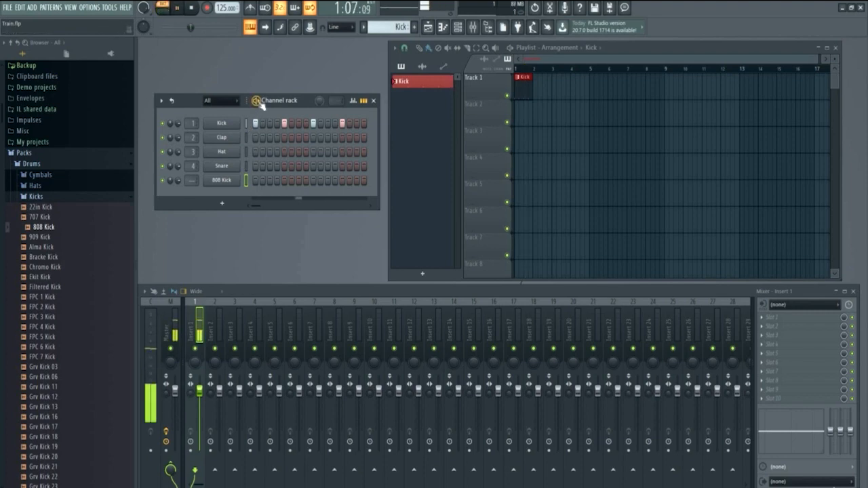
pyautogui.press('space')
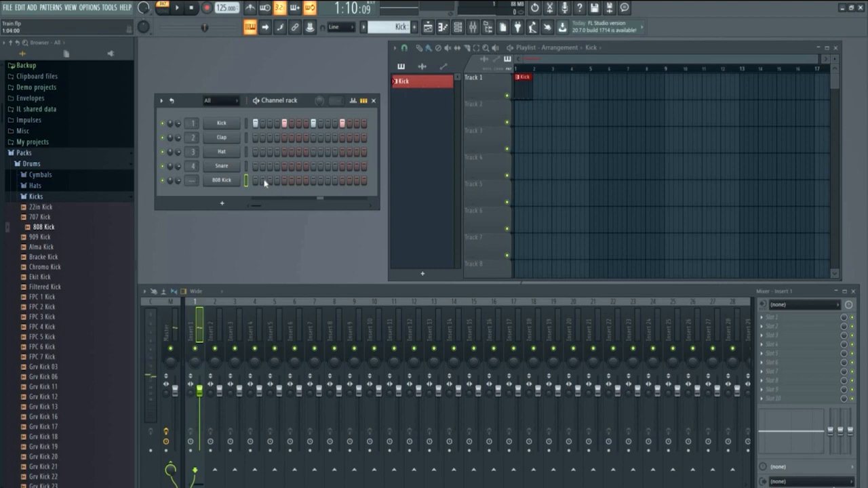
# Delete the extra 808 Kick channel below Snare from the channel rack
pyautogui.rightClick(224, 182)
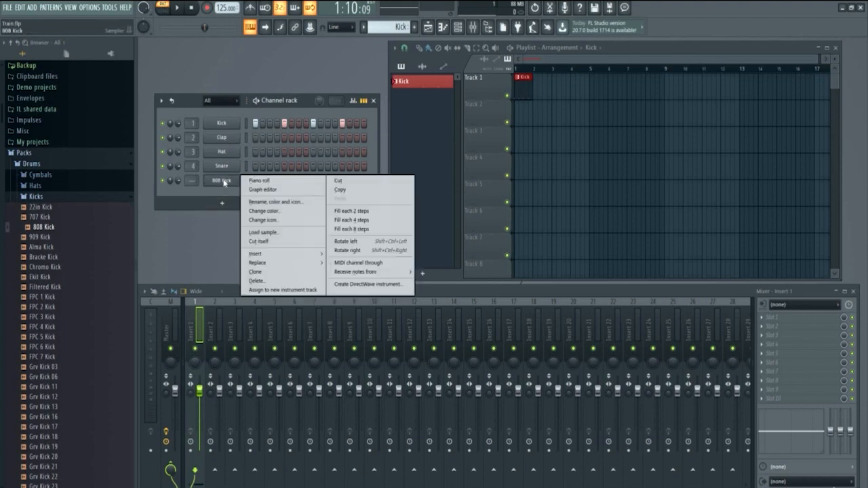
pyautogui.click(272, 281)
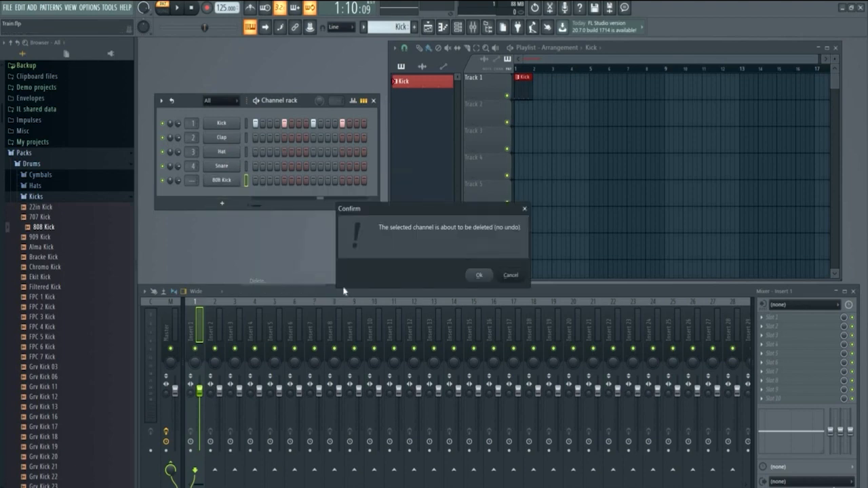
pyautogui.click(479, 275)
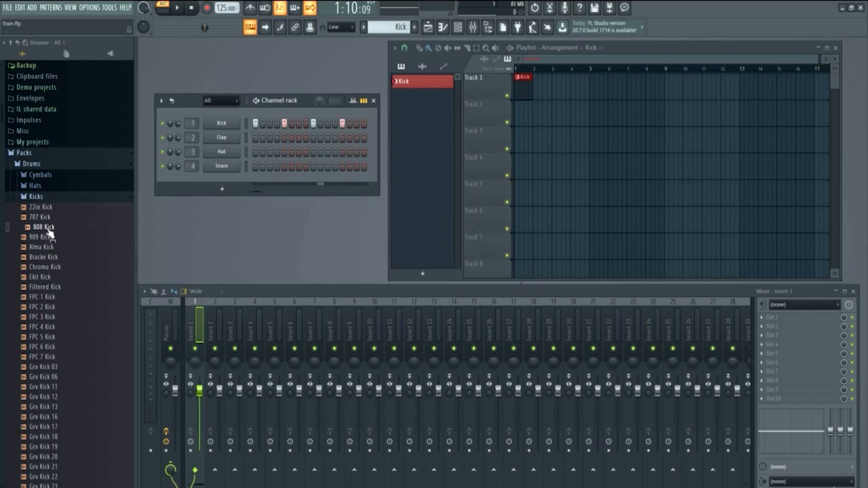
# Replace the Kick channel's sample with 808 Kick, and play and stop the pattern with it
pyautogui.moveTo(47, 231); pyautogui.dragTo(222, 123)
pyautogui.press('space')
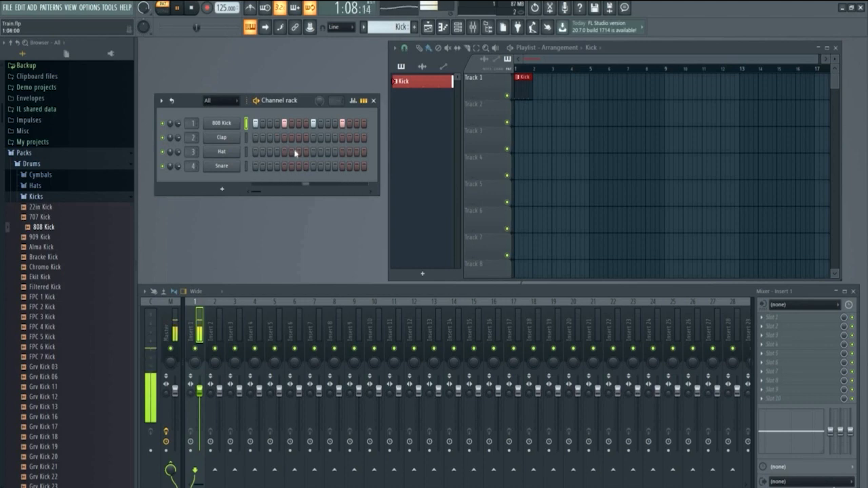
pyautogui.click(256, 101)
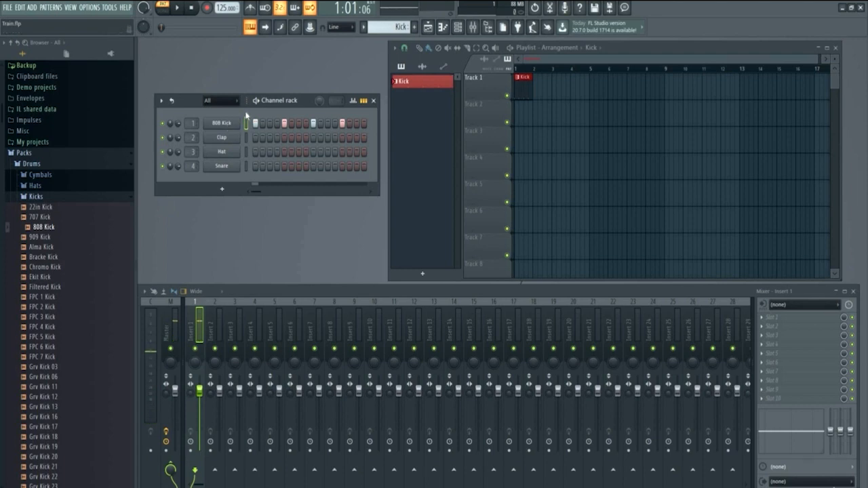
# Open the 808 Kick channel settings, and narrow the playlist window from its channel-rack side to make room for them
pyautogui.click(222, 124)
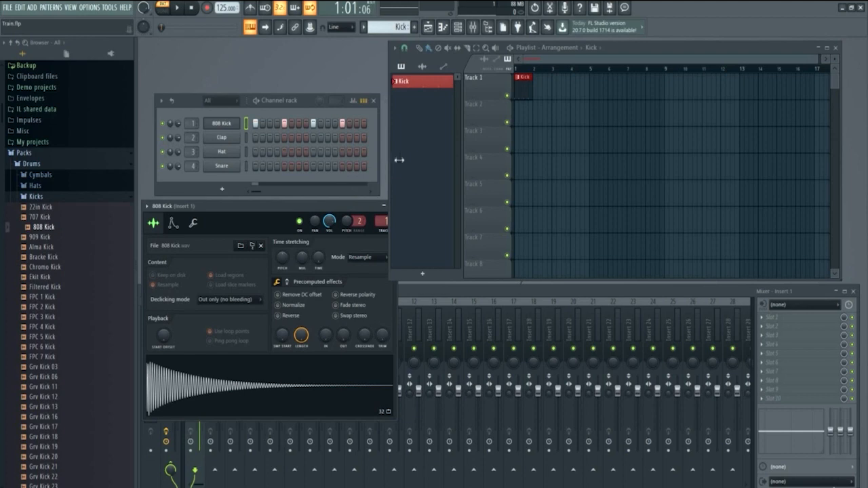
pyautogui.moveTo(399, 160); pyautogui.dragTo(413, 162)
pyautogui.moveTo(297, 208); pyautogui.dragTo(310, 205)
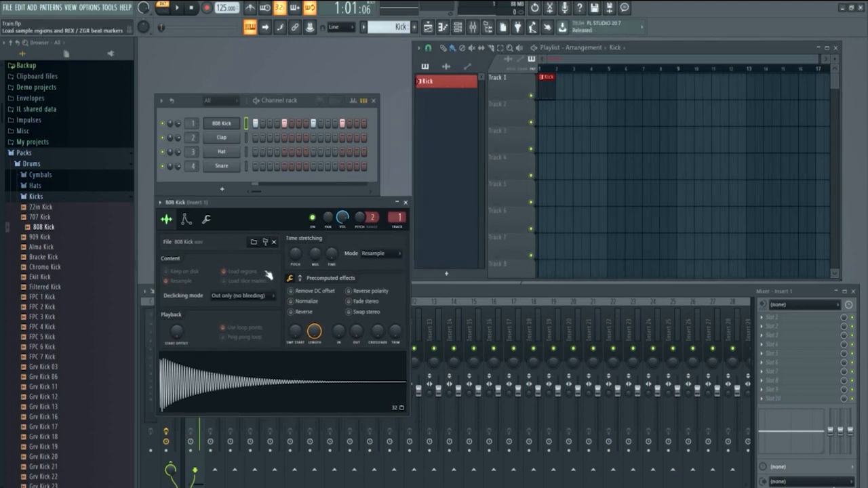
# Look through the 808 Kick channel's envelope, miscellaneous and sample settings, and return to its volume envelope
pyautogui.click(185, 219)
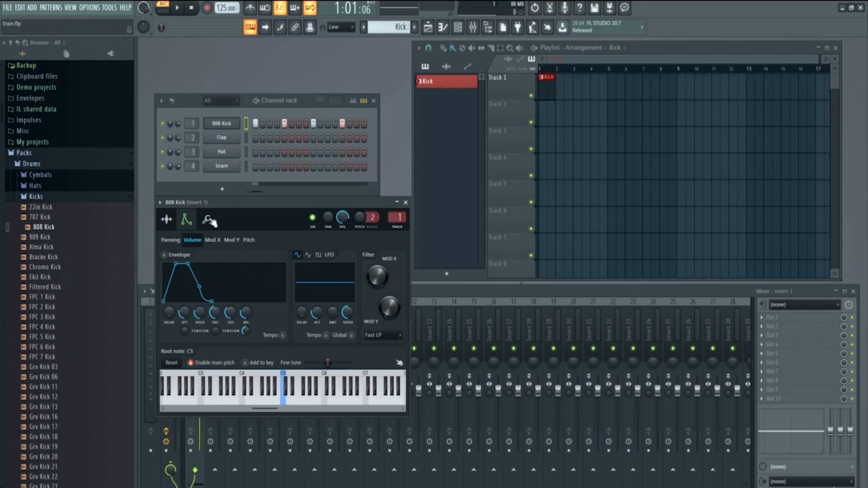
pyautogui.click(211, 218)
pyautogui.click(167, 218)
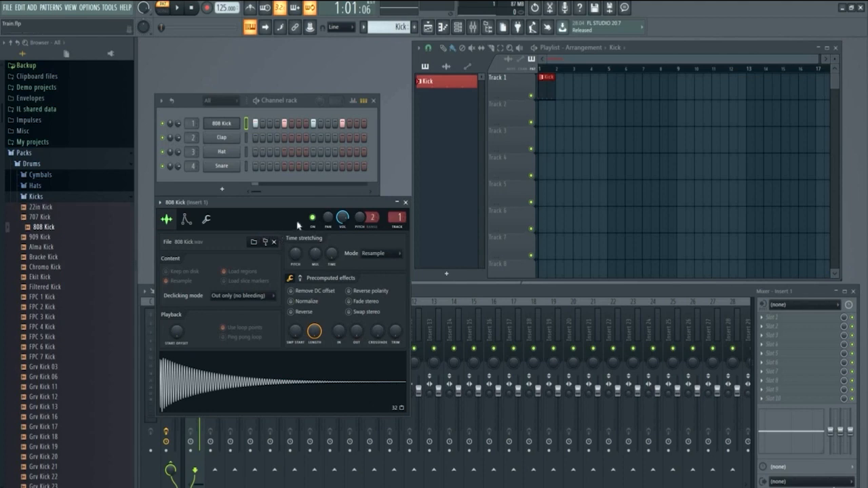
pyautogui.moveTo(281, 209); pyautogui.dragTo(282, 218)
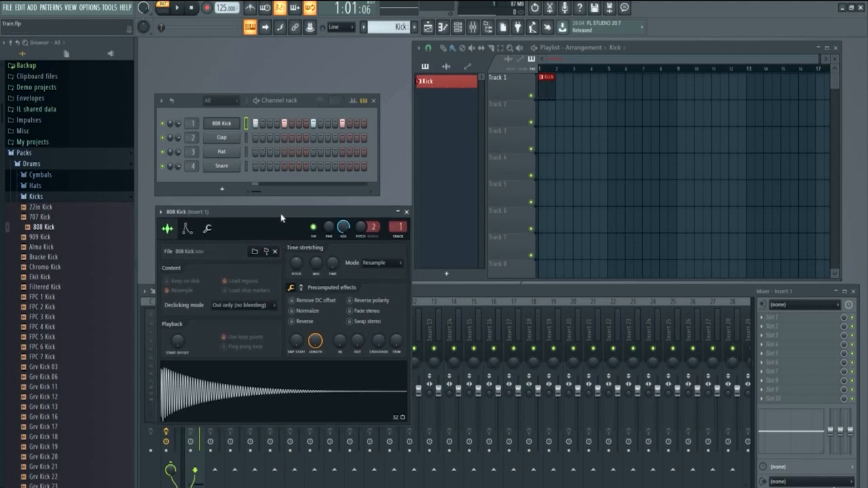
pyautogui.click(188, 231)
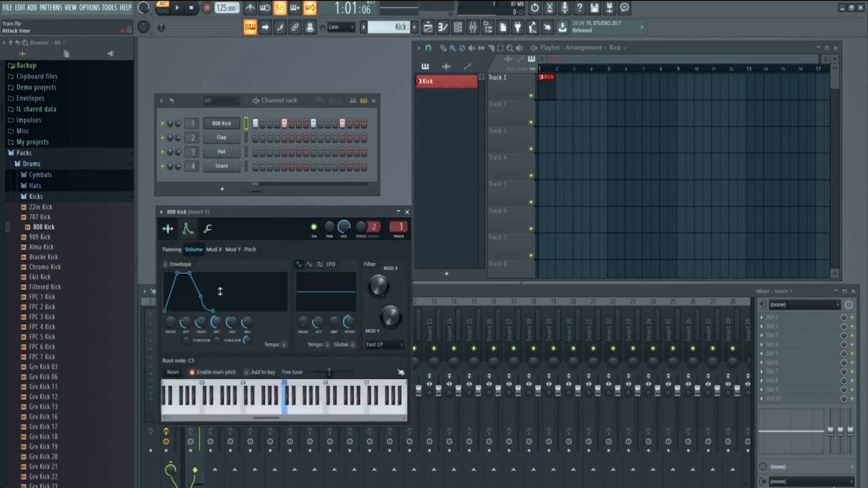
# Look over the 808 Kick channel's miscellaneous and volume envelope settings, and close the channel settings
pyautogui.click(210, 233)
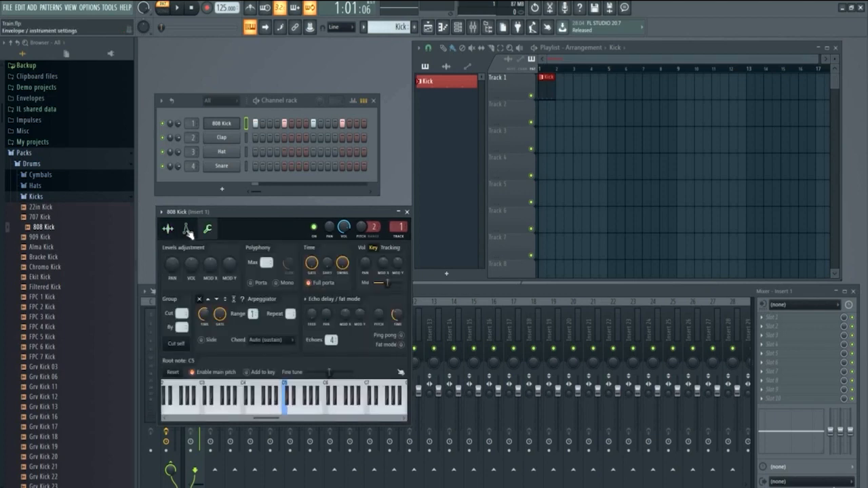
pyautogui.click(188, 230)
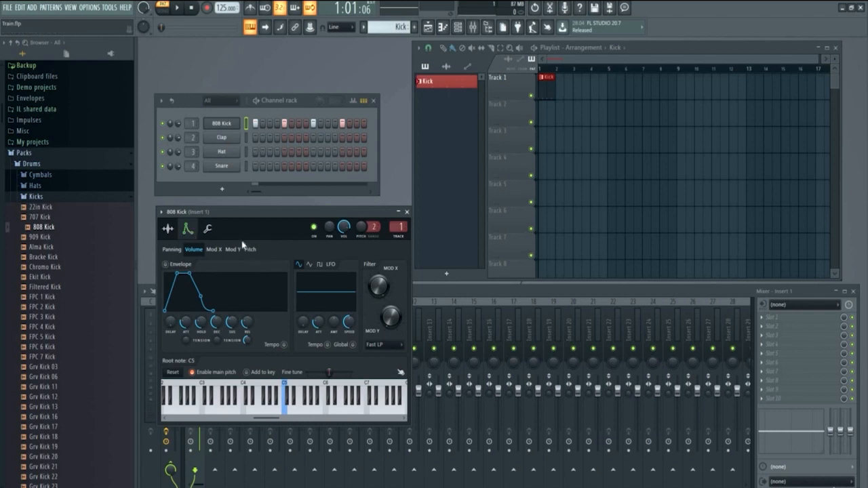
pyautogui.click(209, 230)
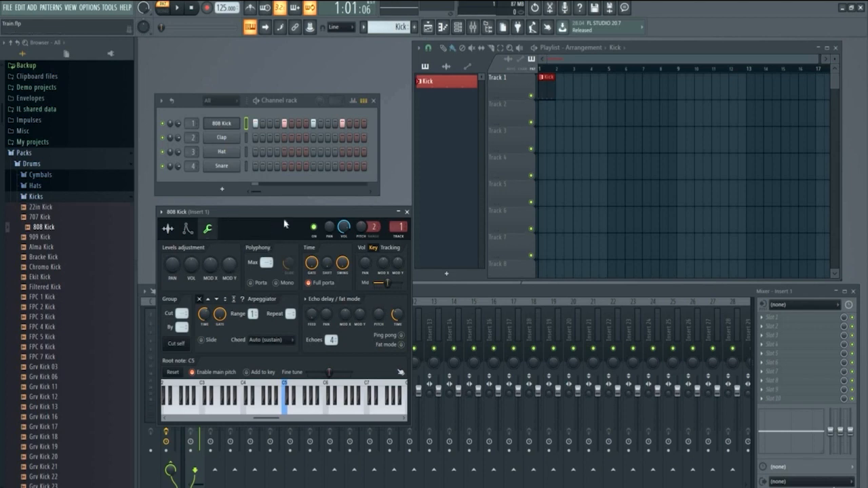
pyautogui.moveTo(284, 217); pyautogui.dragTo(276, 218)
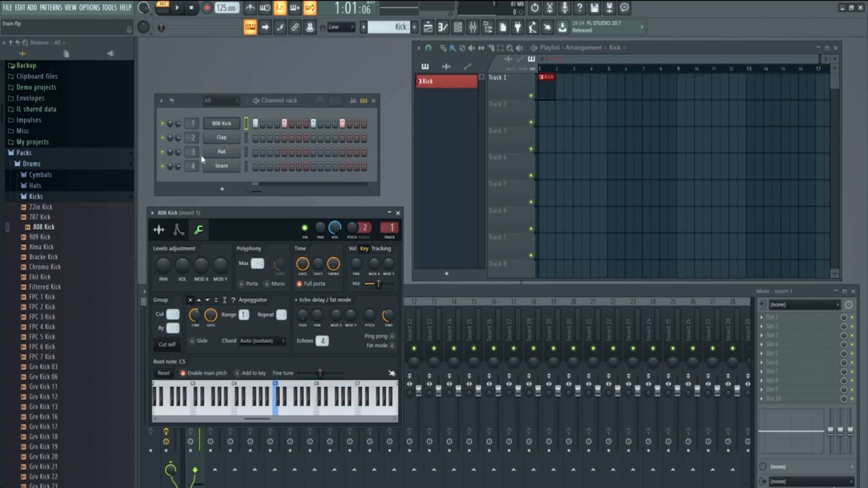
pyautogui.click(398, 213)
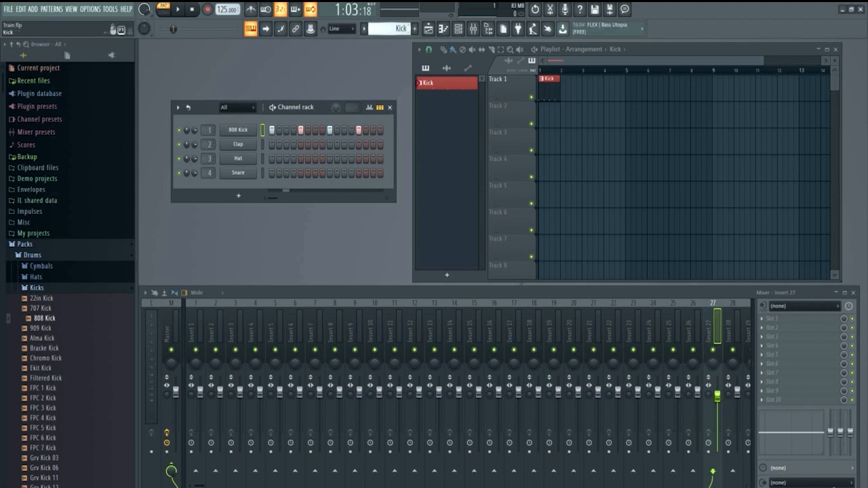
# Add a new empty pattern with its default name, and switch to the Kick pattern and back to the new one
pyautogui.press('F4')
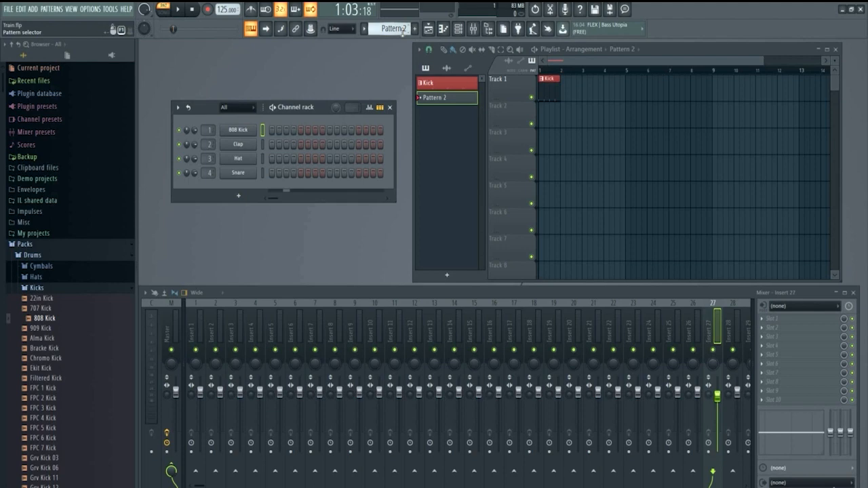
pyautogui.moveTo(402, 32); pyautogui.dragTo(401, 44)
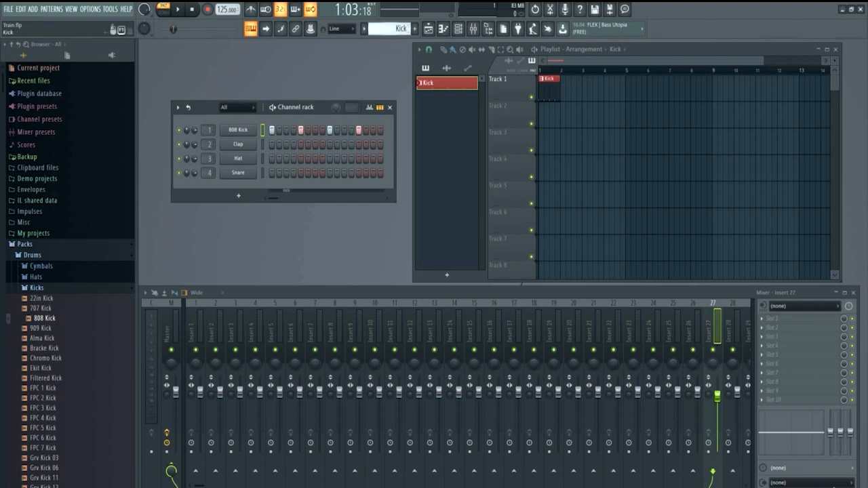
pyautogui.scroll(1, 404, 29)
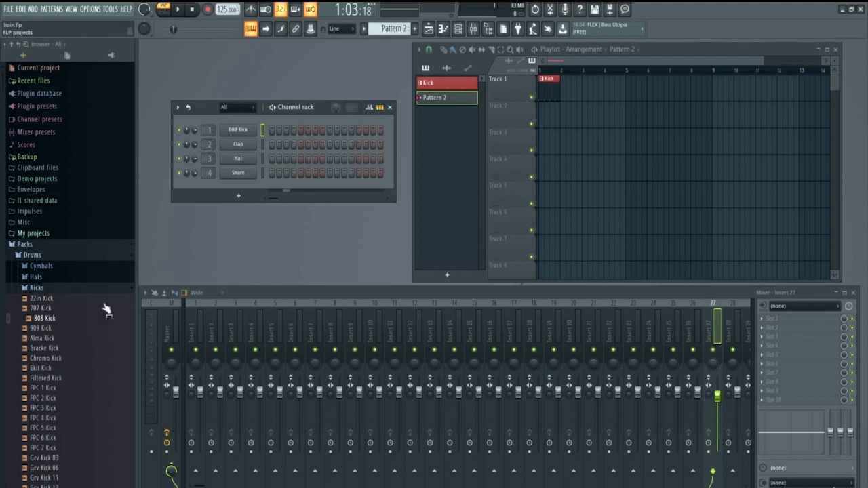
# Collapse the Kicks and Drums folders in the browser, and open the Claps folder of the Drums (ModeAudio) pack
pyautogui.click(45, 288)
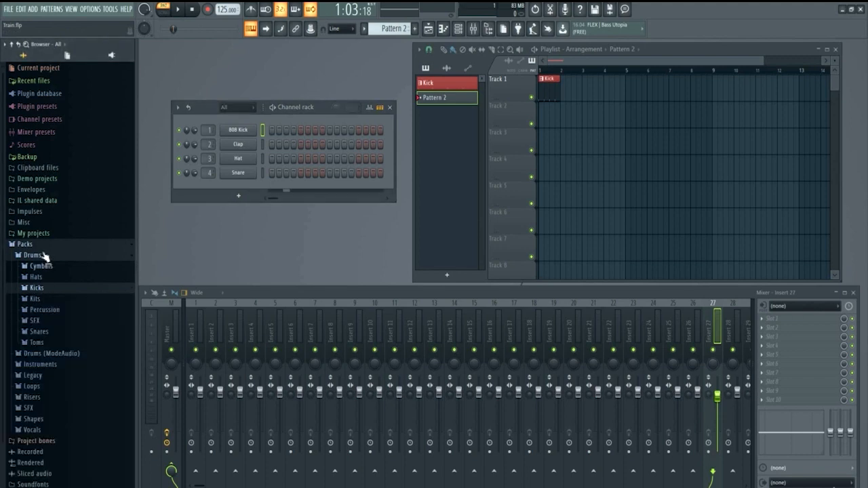
pyautogui.click(44, 255)
pyautogui.click(71, 269)
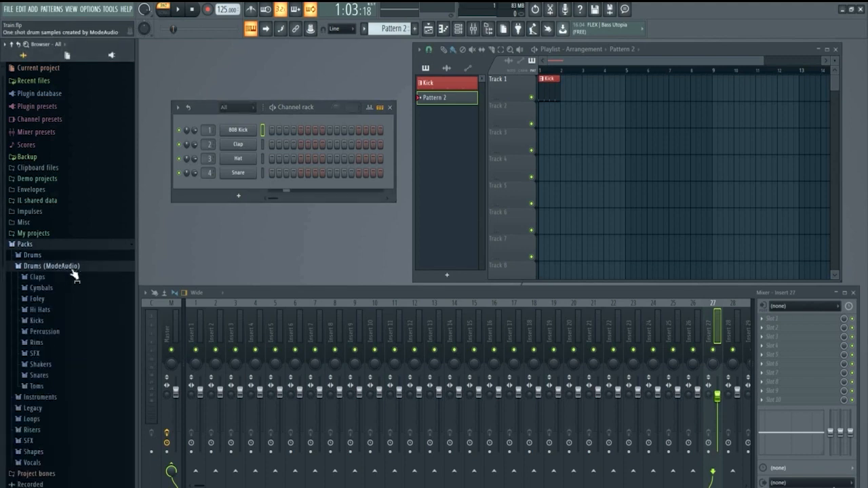
pyautogui.click(38, 278)
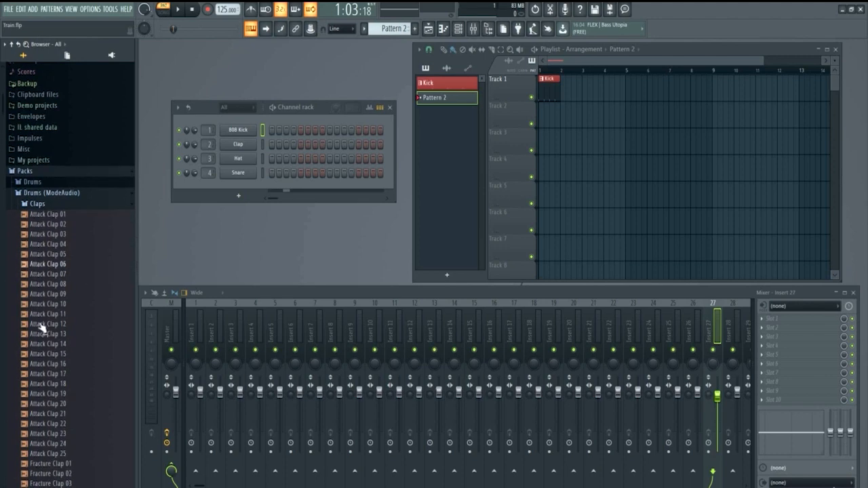
# Audition the Attack Clap samples from 05 back to 02
pyautogui.click(65, 255)
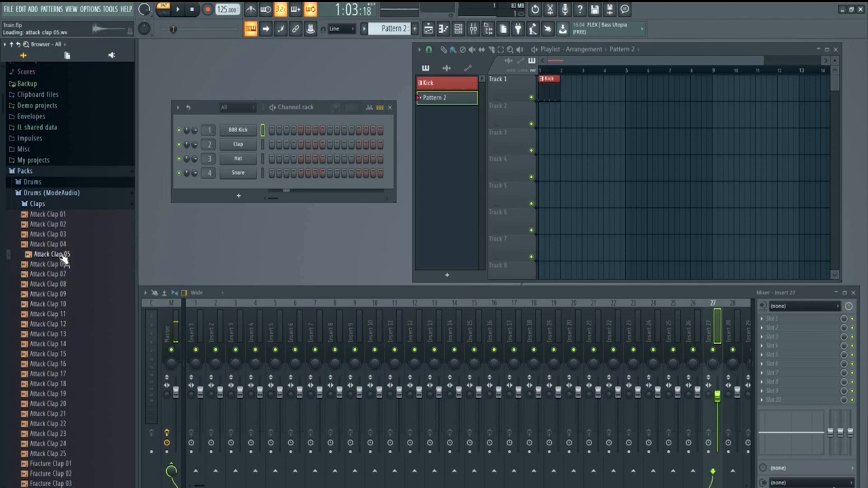
pyautogui.press('Up')
pyautogui.press('Up')
pyautogui.press('Up')
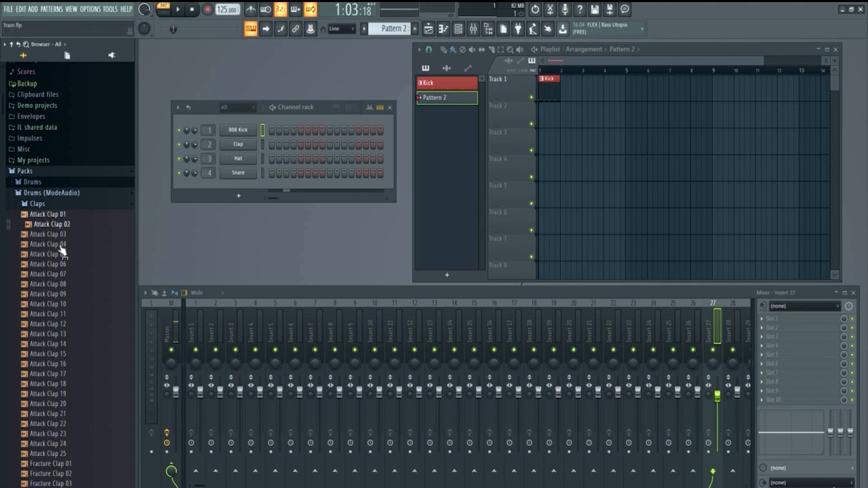
# Replace the Clap channel's sample with Attack Clap 05, with hits on steps 5 and 13, and play and stop the pattern
pyautogui.click(61, 253)
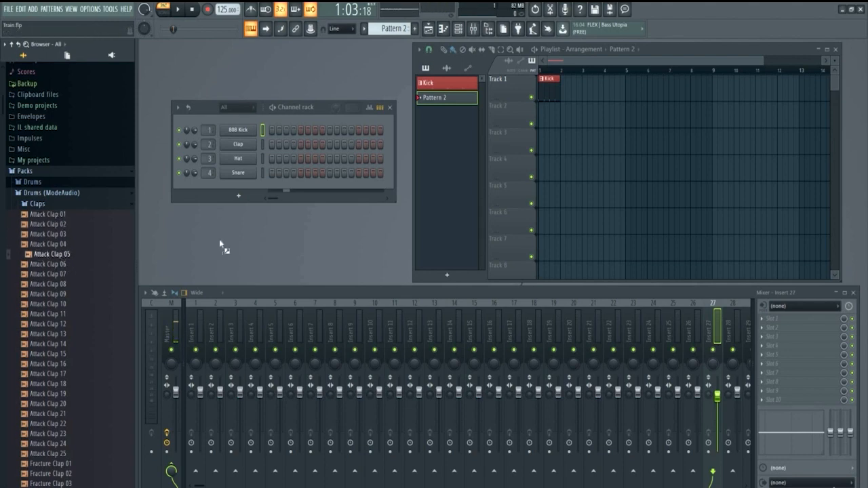
pyautogui.moveTo(219, 239); pyautogui.dragTo(242, 146)
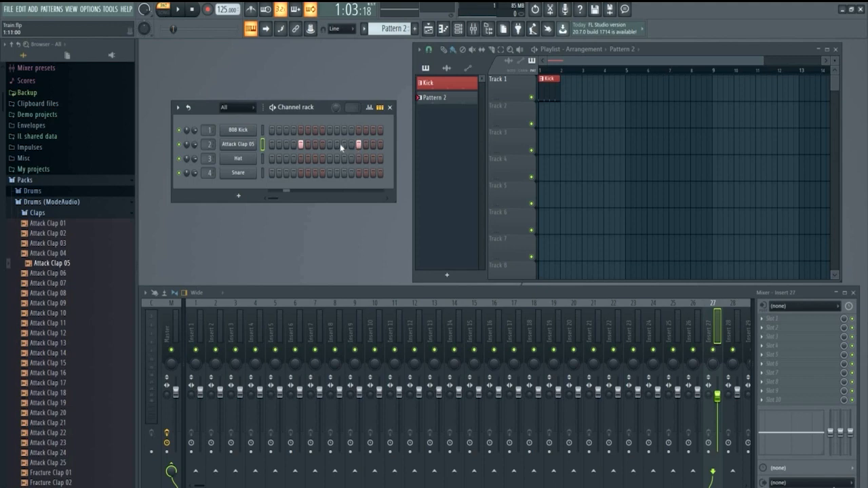
pyautogui.click(275, 111)
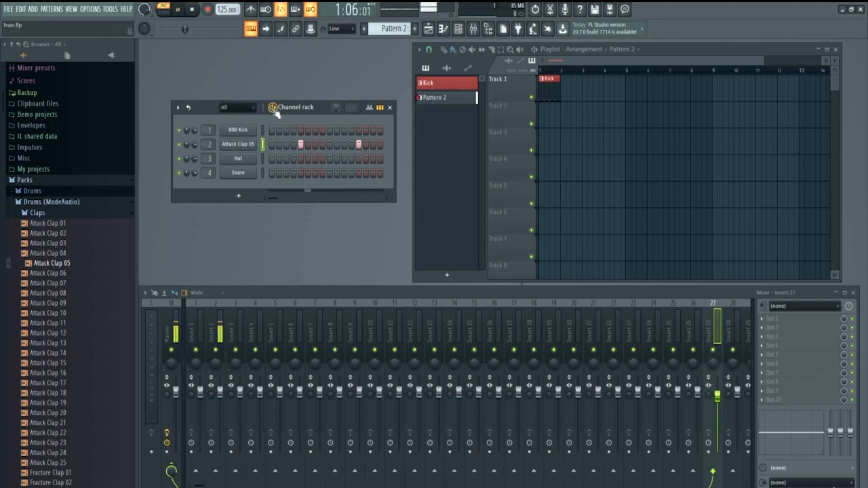
pyautogui.click(274, 110)
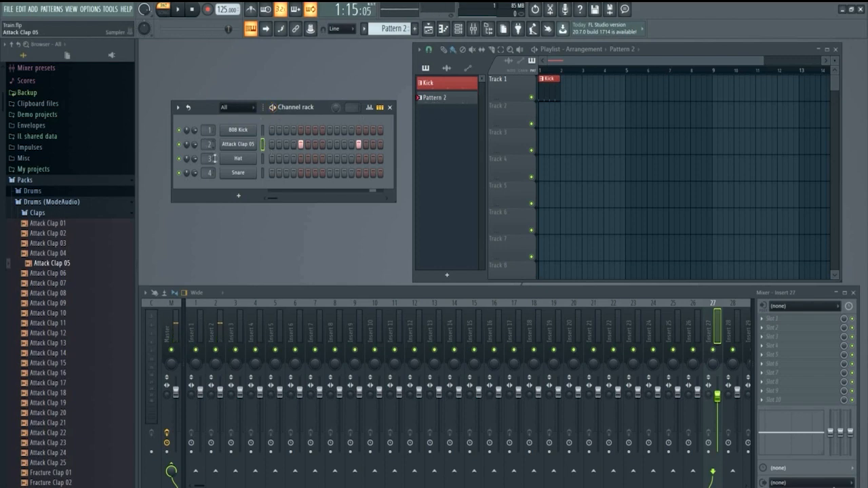
# Rename Pattern 2 as Pattern and give it a blue colour
pyautogui.rightClick(442, 100)
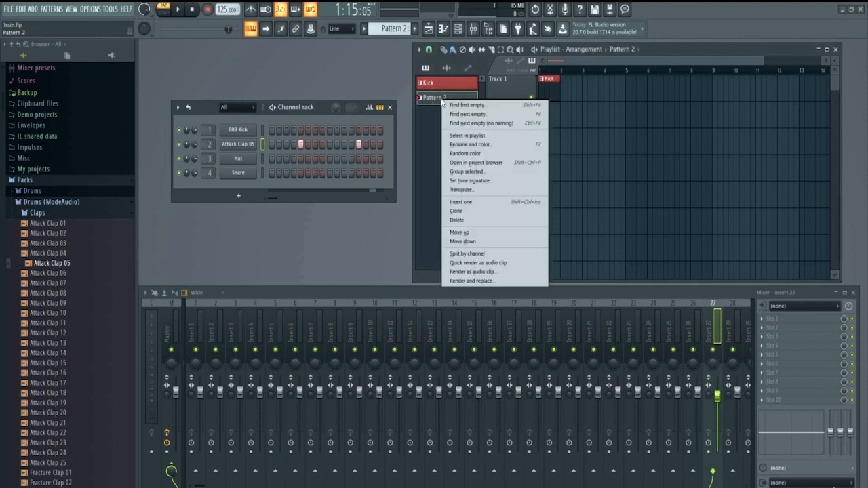
pyautogui.click(492, 149)
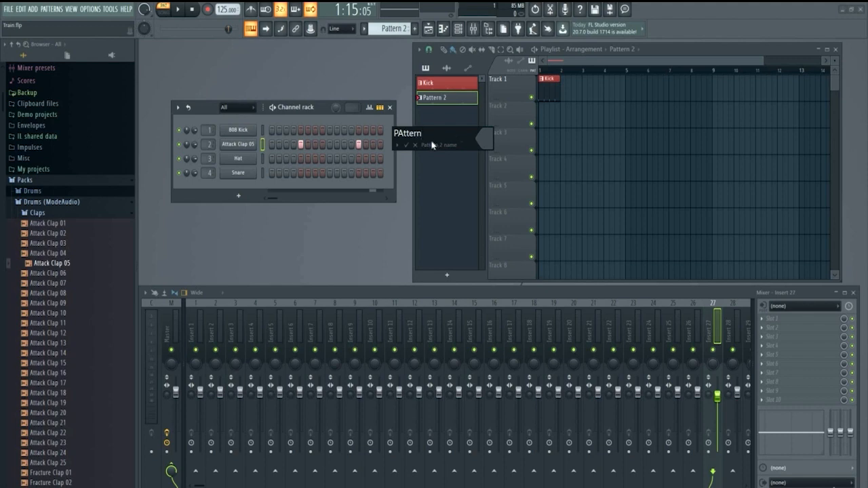
pyautogui.press('BackSpace')
pyautogui.write('a')
pyautogui.click(484, 139)
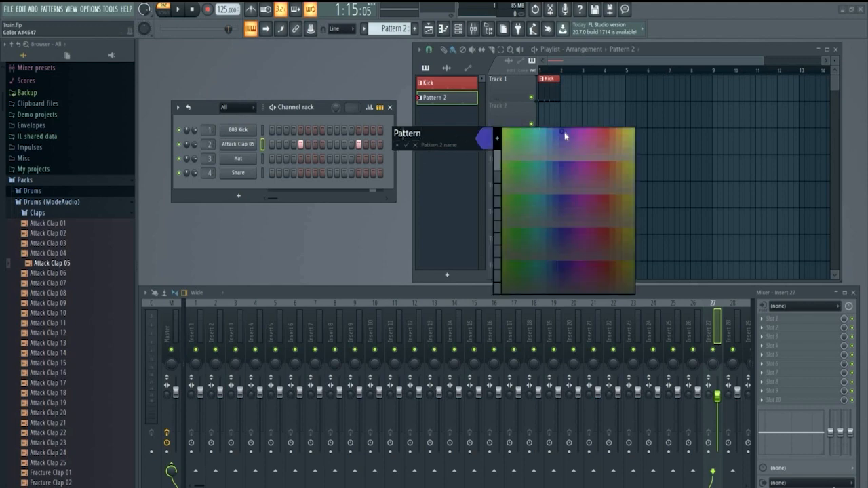
pyautogui.click(522, 137)
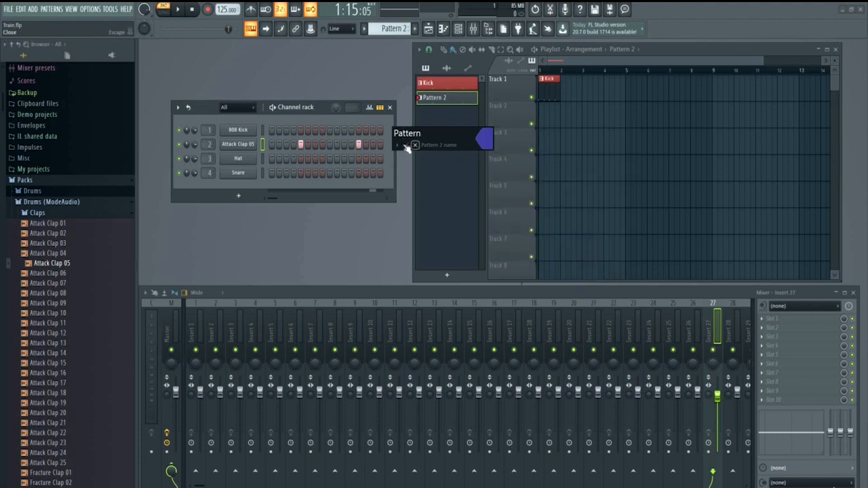
pyautogui.click(406, 144)
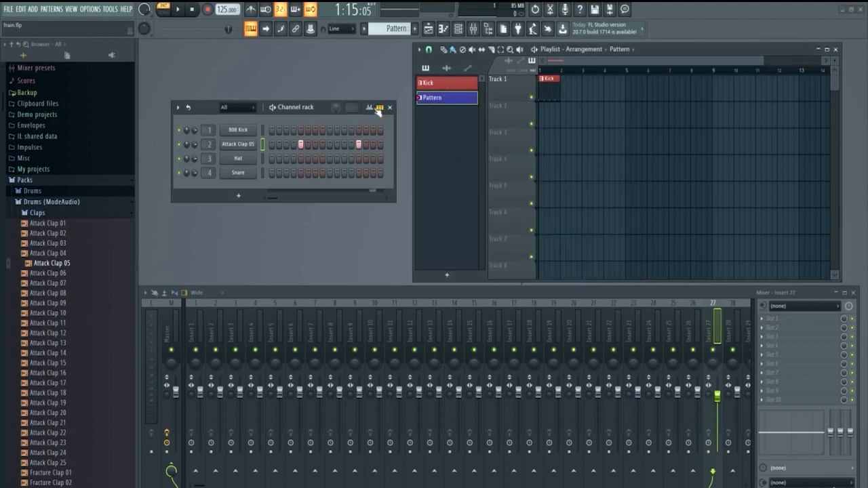
# Switch to the Kick pattern and back to the blue pattern, and rename the blue pattern as Clap
pyautogui.click(453, 86)
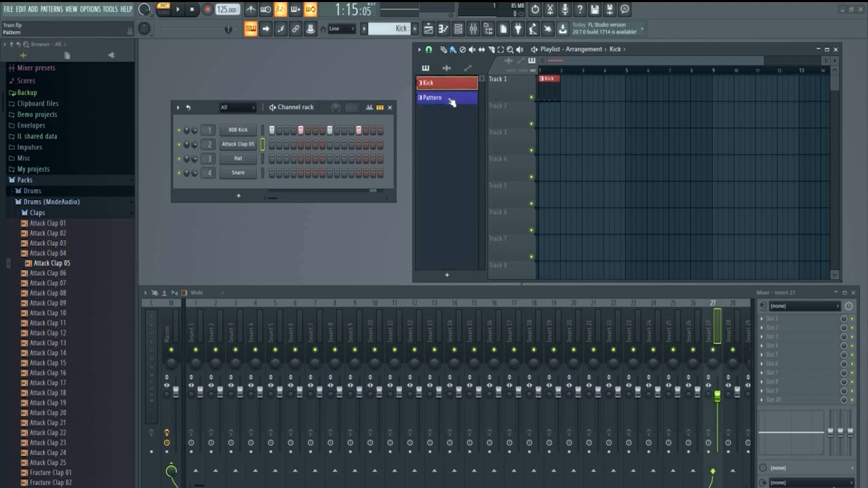
pyautogui.click(455, 101)
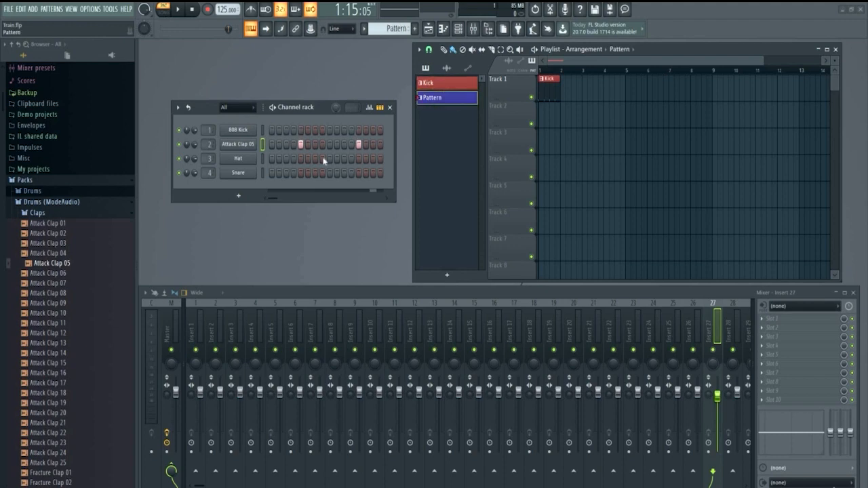
pyautogui.rightClick(450, 101)
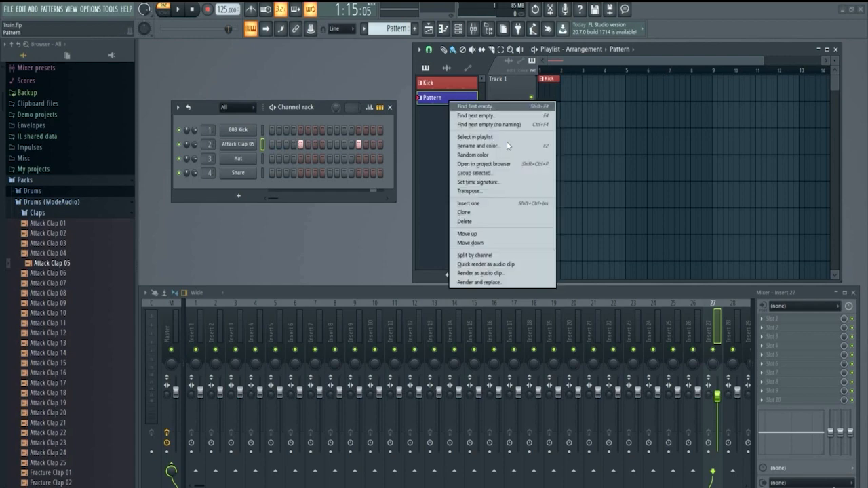
pyautogui.click(475, 146)
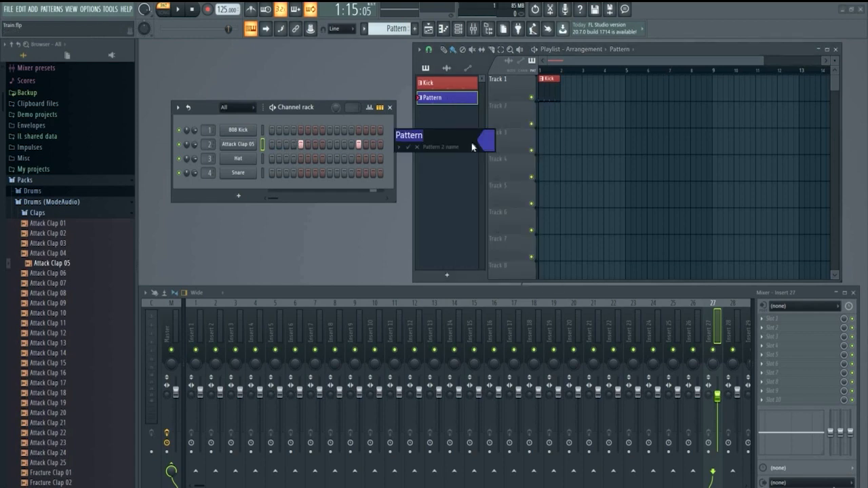
pyautogui.write('Clap')
pyautogui.click(407, 147)
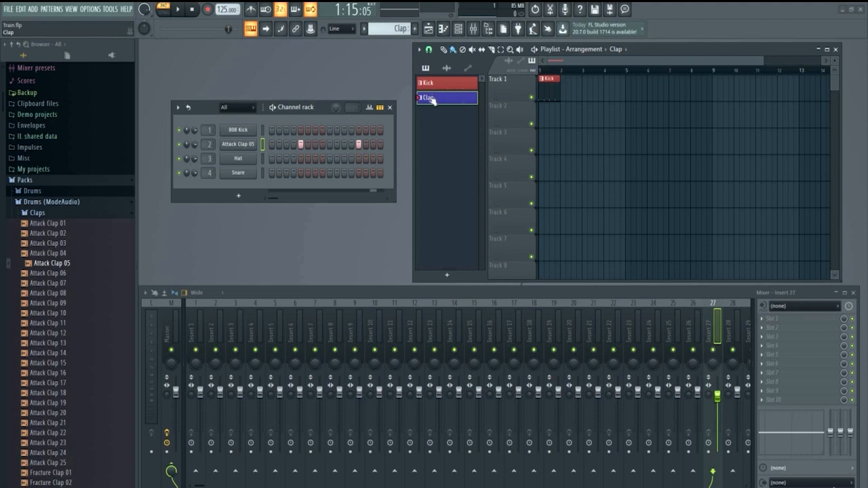
# Play and stop the Clap pattern, and do the same with the Kick pattern for comparison
pyautogui.click(272, 109)
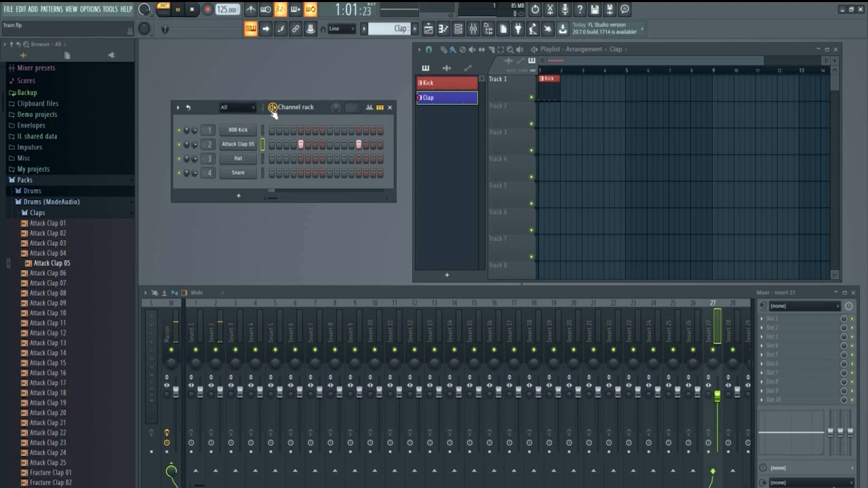
pyautogui.click(272, 108)
pyautogui.moveTo(390, 28); pyautogui.dragTo(390, 35)
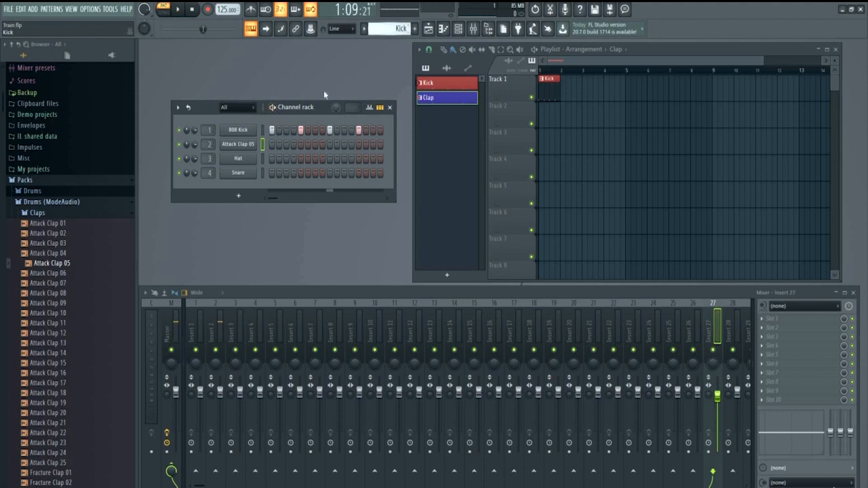
pyautogui.click(274, 108)
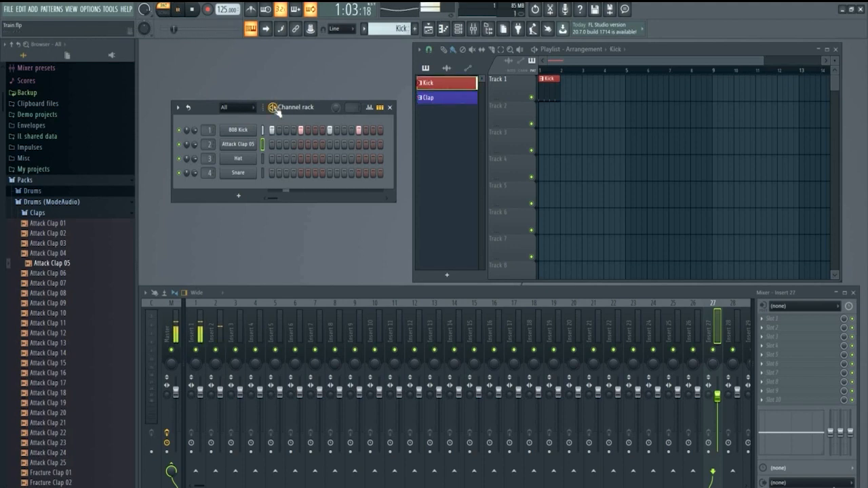
pyautogui.click(274, 109)
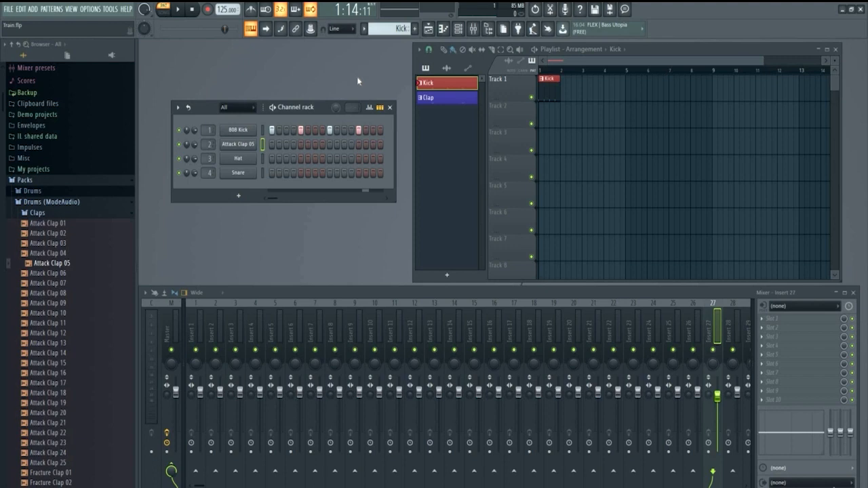
# Try adding an Attack Clap 05 hit on step 5 of the Kick pattern
pyautogui.click(300, 145)
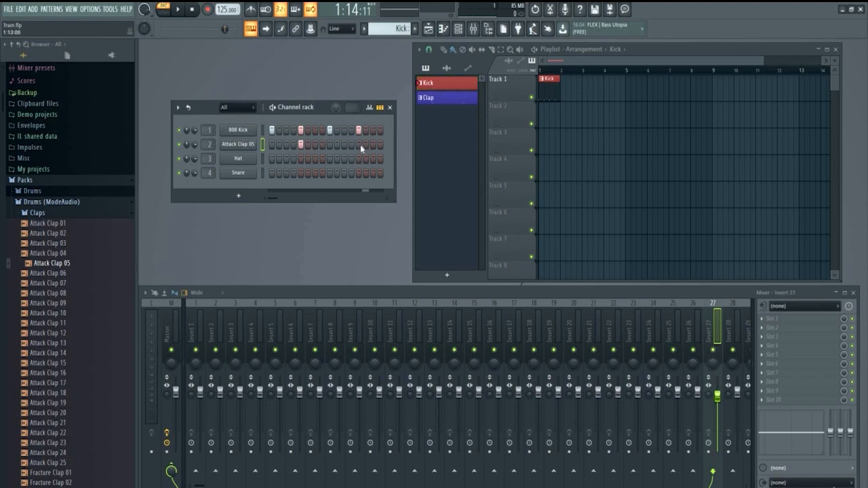
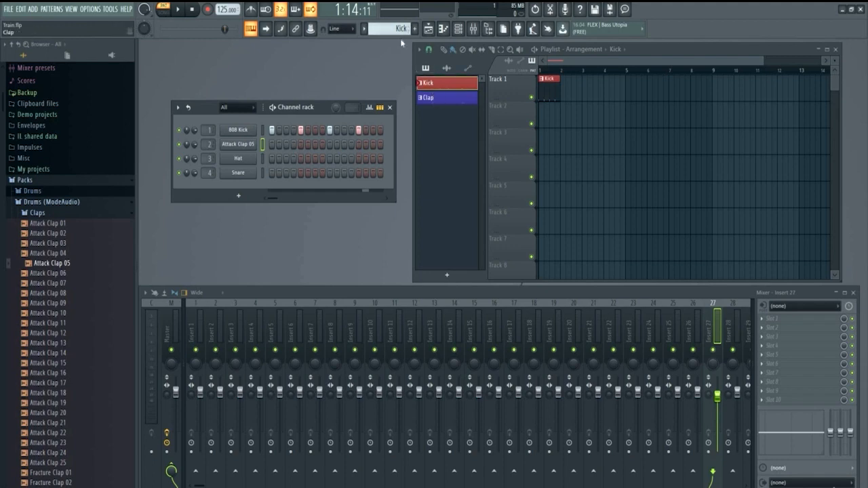
# Switch to the Clap pattern, and play the playlist arrangement in song mode
pyautogui.scroll(-2, 400, 28)
pyautogui.scroll(1, 400, 28)
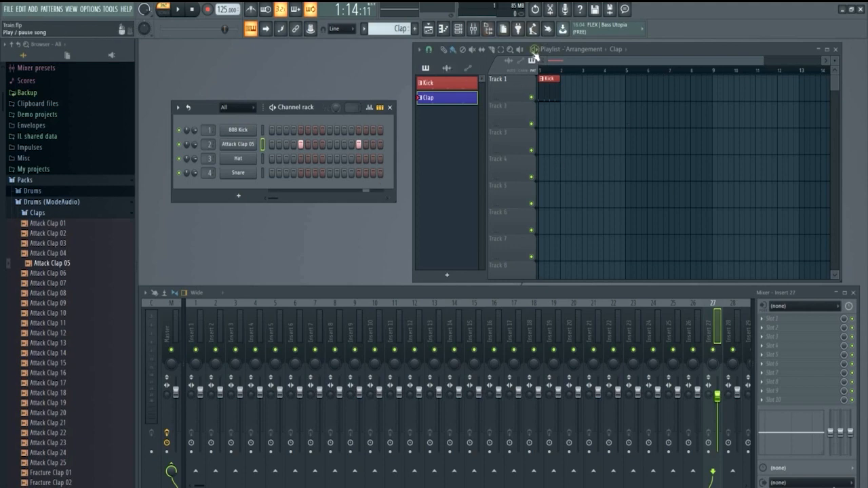
pyautogui.click(535, 49)
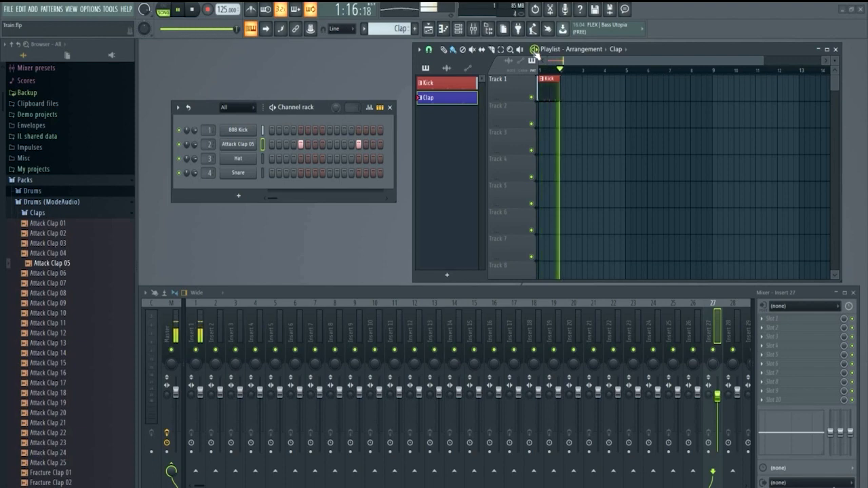
# Stop playback and place the Clap pattern at bar 1 of playlist Track 2, directly beneath the Kick clip
pyautogui.press('space')
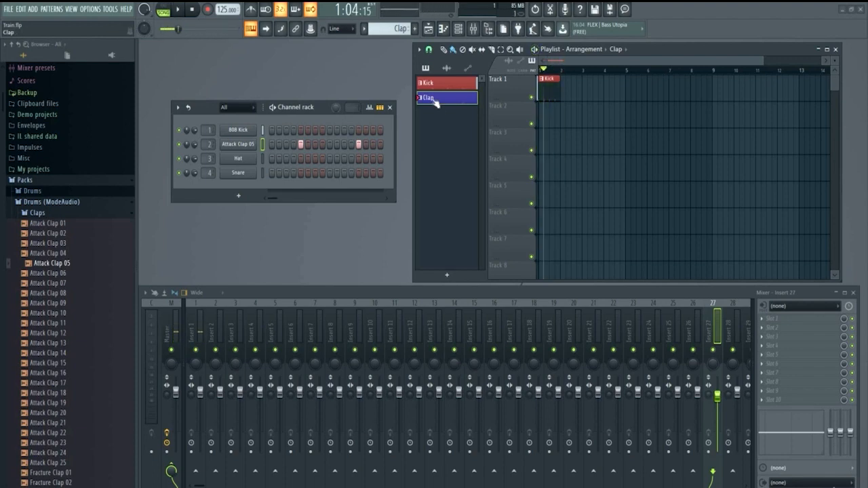
pyautogui.moveTo(436, 103); pyautogui.dragTo(541, 116)
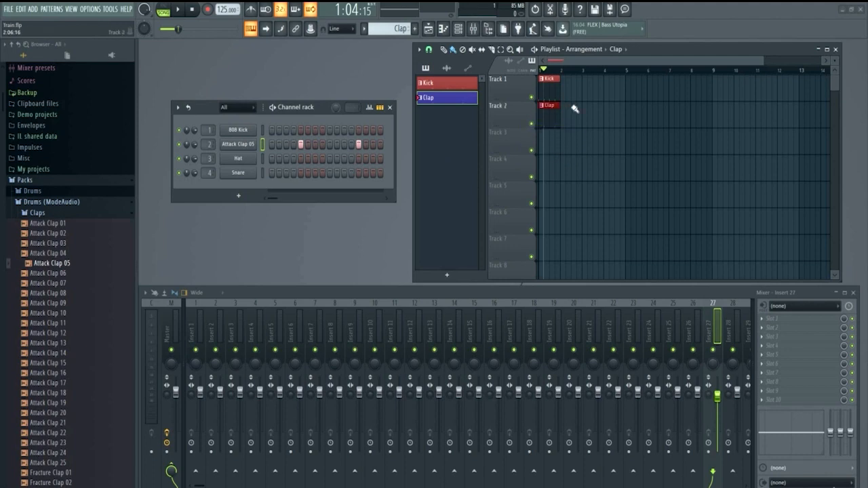
pyautogui.click(548, 79)
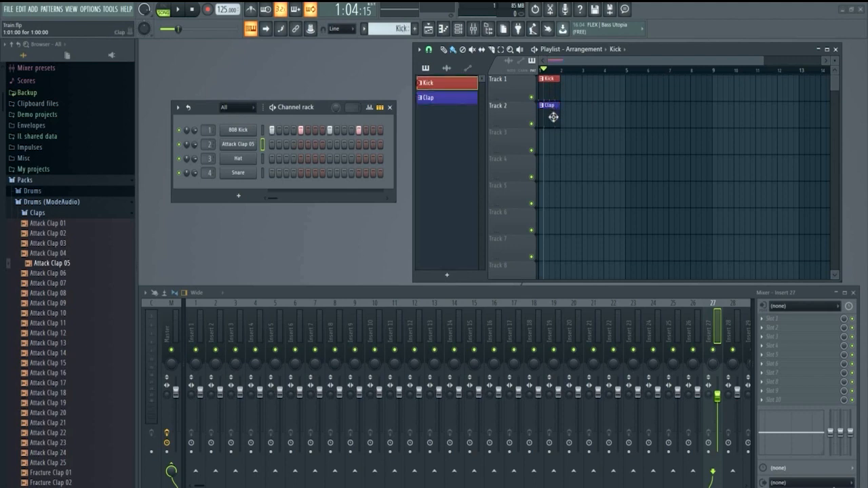
pyautogui.click(555, 112)
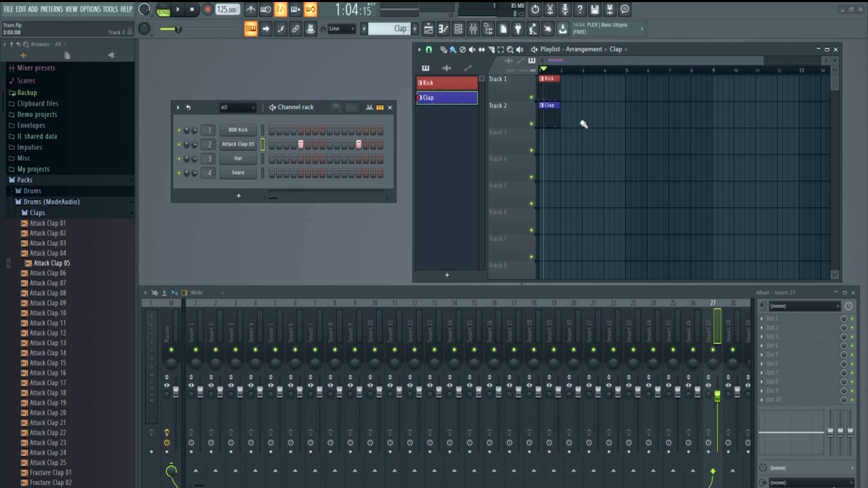
# Return the playlist's playhead to the start of bar 1 and play the Kick and Clap clips together
pyautogui.scroll(2, 553, 115)
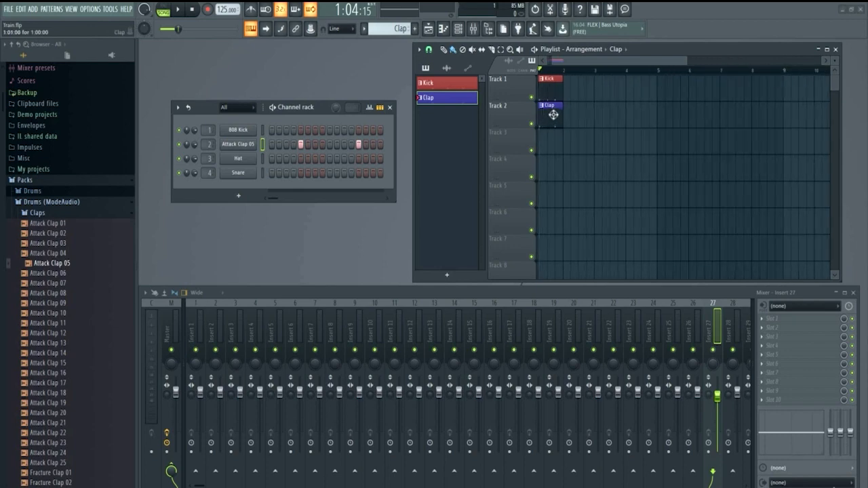
pyautogui.scroll(3, 554, 115)
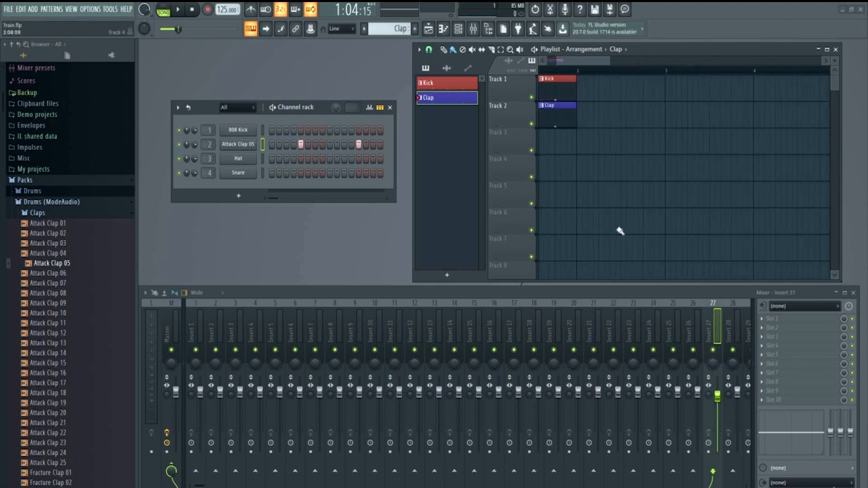
pyautogui.moveTo(556, 166); pyautogui.dragTo(599, 166)
pyautogui.rightClick(607, 166)
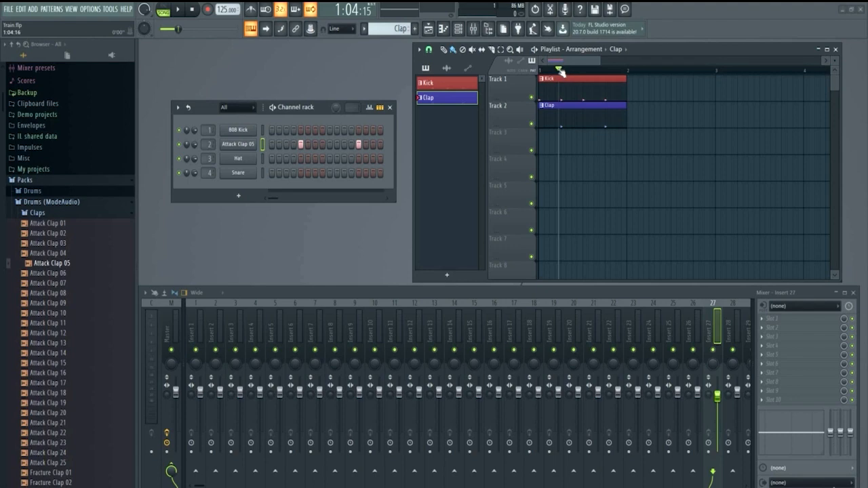
pyautogui.moveTo(560, 70); pyautogui.dragTo(541, 71)
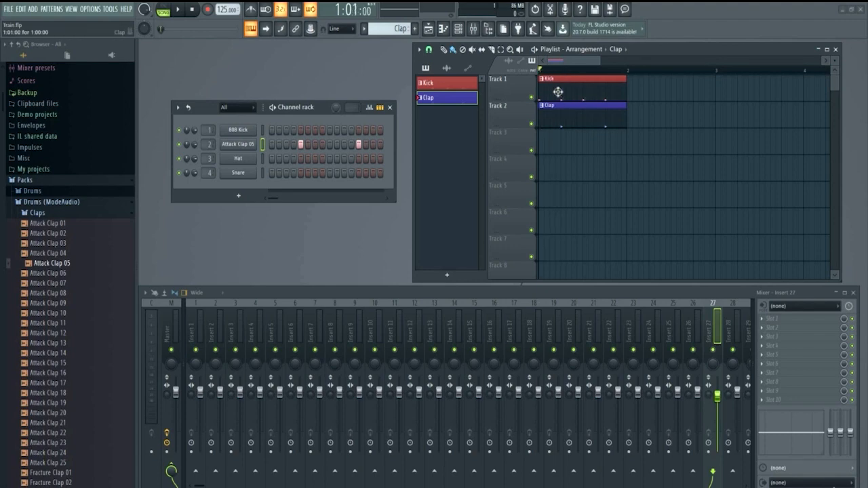
pyautogui.click(534, 49)
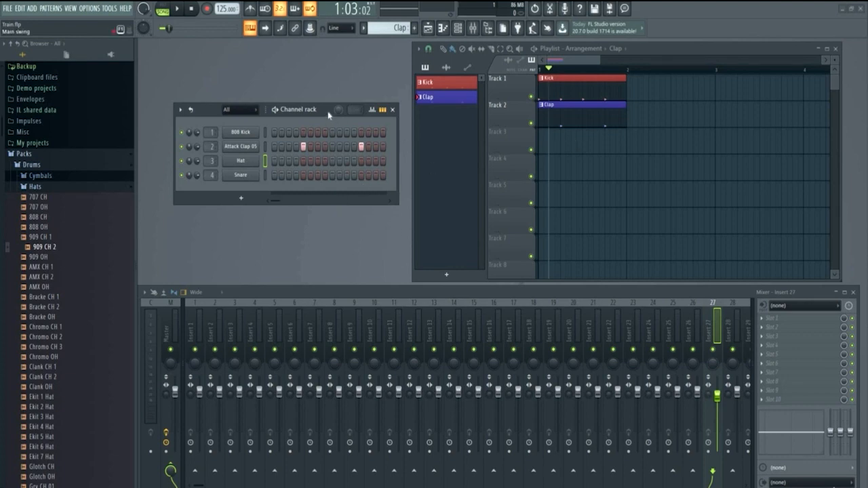
# Create a new pattern named Hat and give it a green color
pyautogui.moveTo(329, 113); pyautogui.dragTo(326, 113)
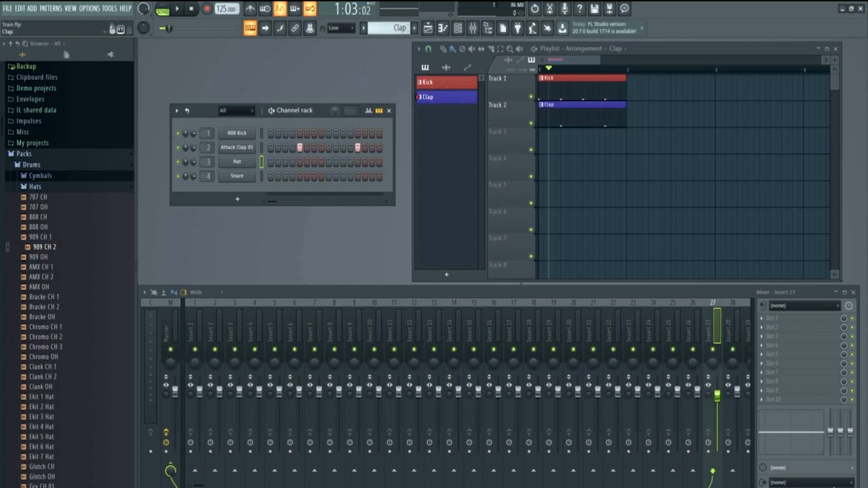
pyautogui.click(405, 28)
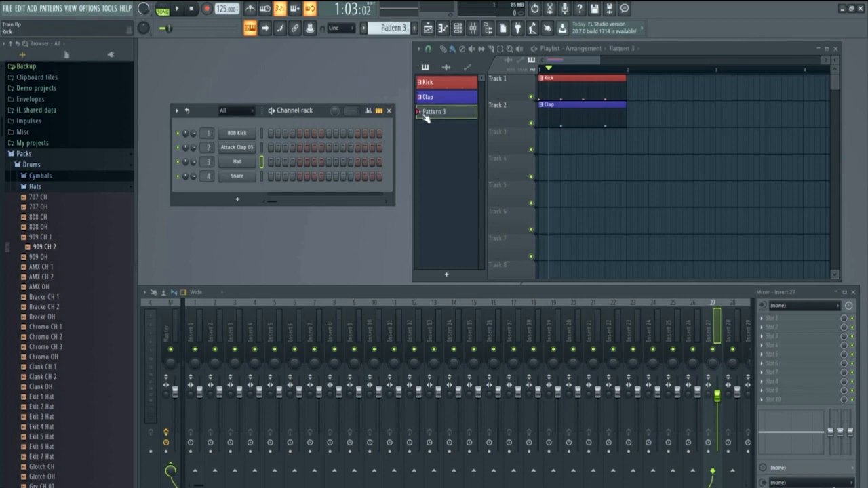
pyautogui.rightClick(444, 123)
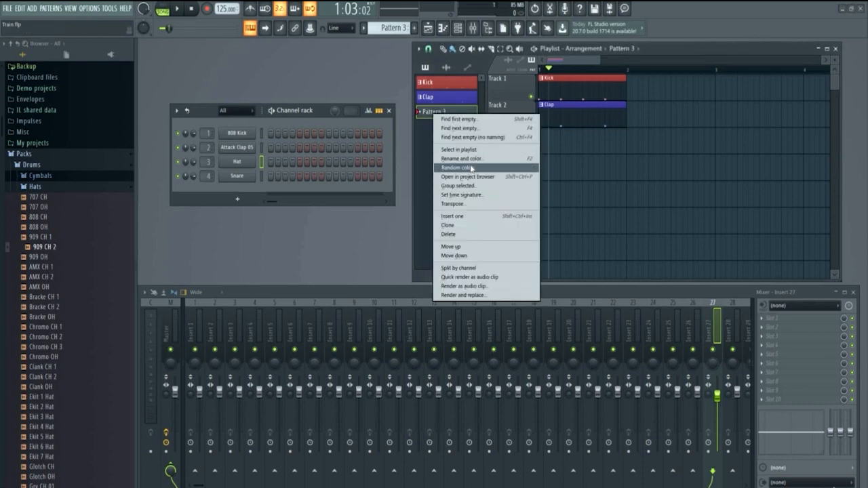
pyautogui.click(478, 159)
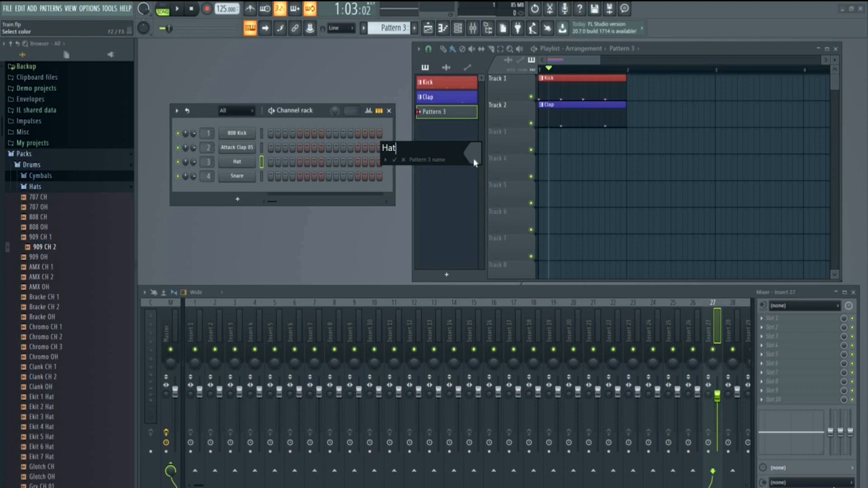
pyautogui.click(474, 163)
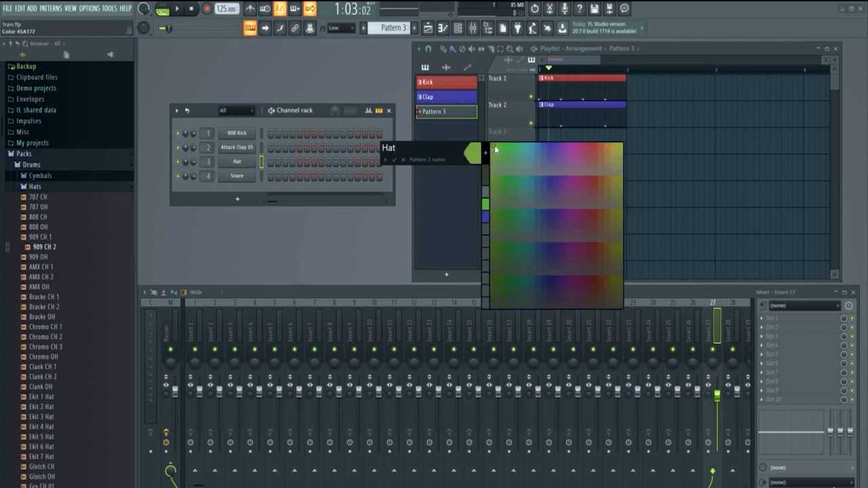
pyautogui.click(496, 150)
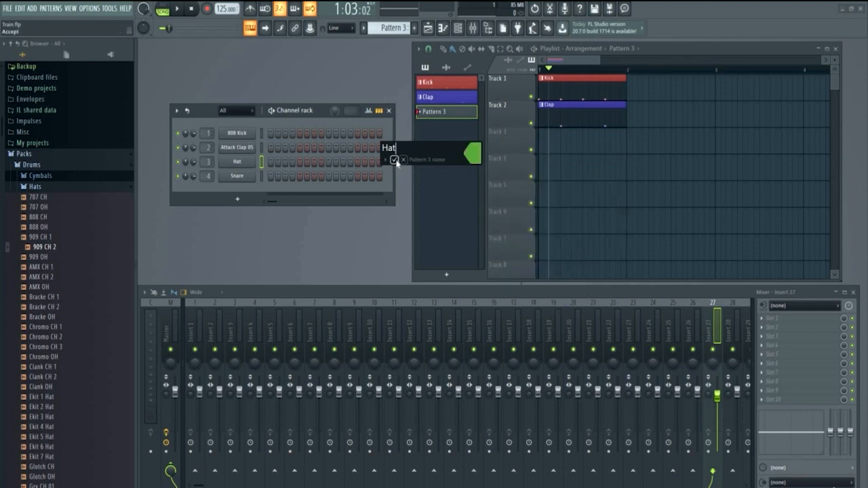
pyautogui.click(395, 160)
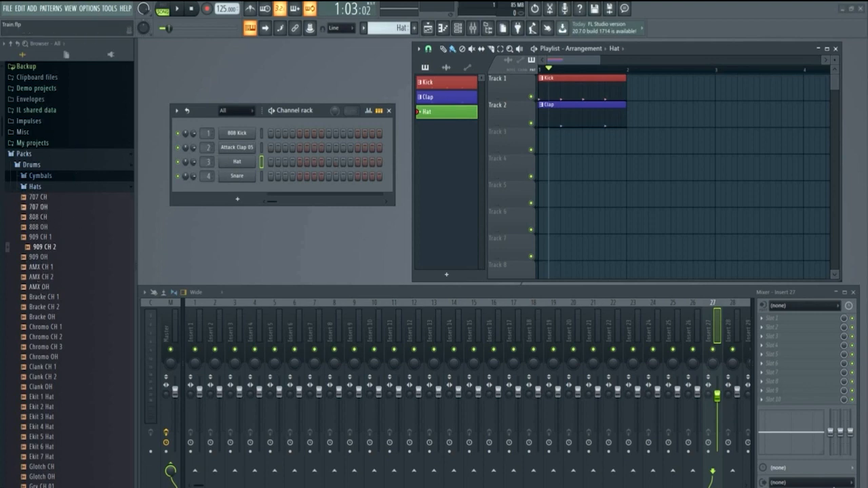
# Audition the closed and open hat samples in the Hats folder of the Drums pack
pyautogui.click(43, 187)
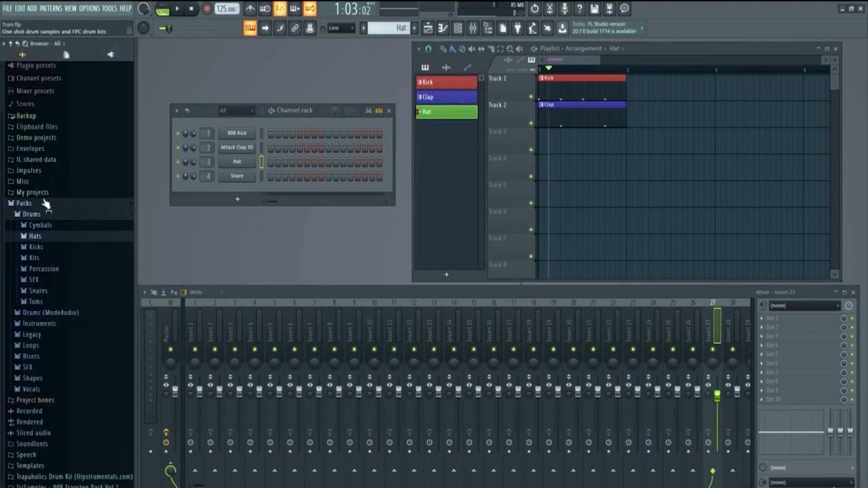
pyautogui.click(35, 236)
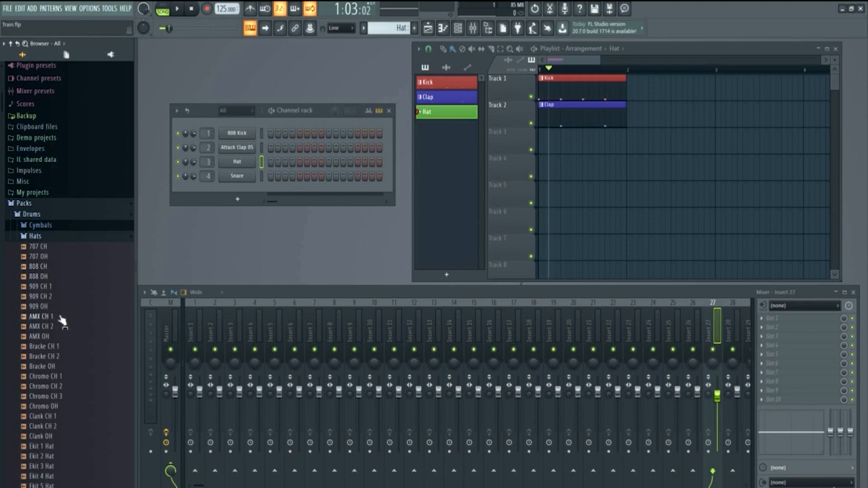
pyautogui.moveTo(53, 299); pyautogui.dragTo(53, 292)
pyautogui.press('Up')
pyautogui.press('Up')
pyautogui.press('Up')
pyautogui.press('Up')
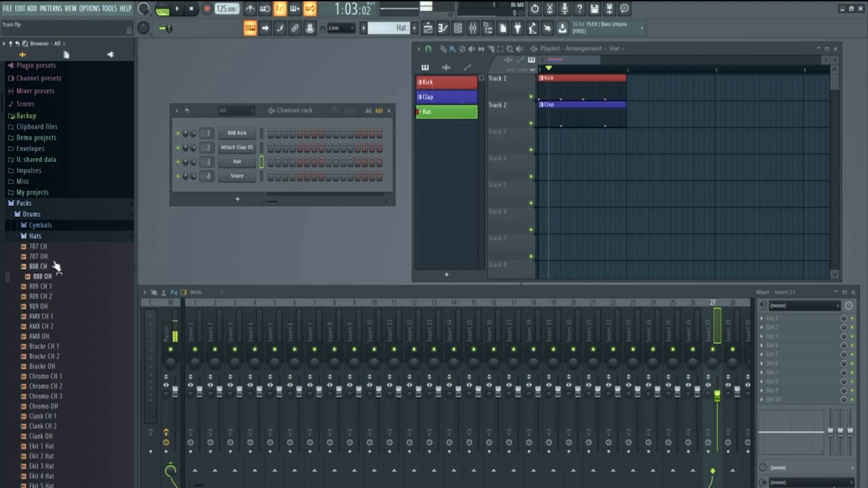
pyautogui.click(54, 287)
pyautogui.click(58, 297)
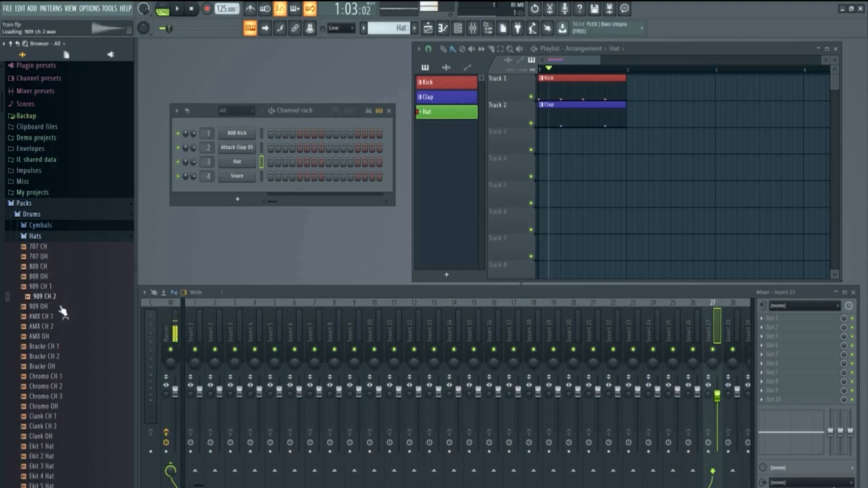
pyautogui.click(59, 306)
# Replace the Hat channel's sample with 909 CH 2 from the Hats folder
pyautogui.click(59, 297)
pyautogui.click(60, 298)
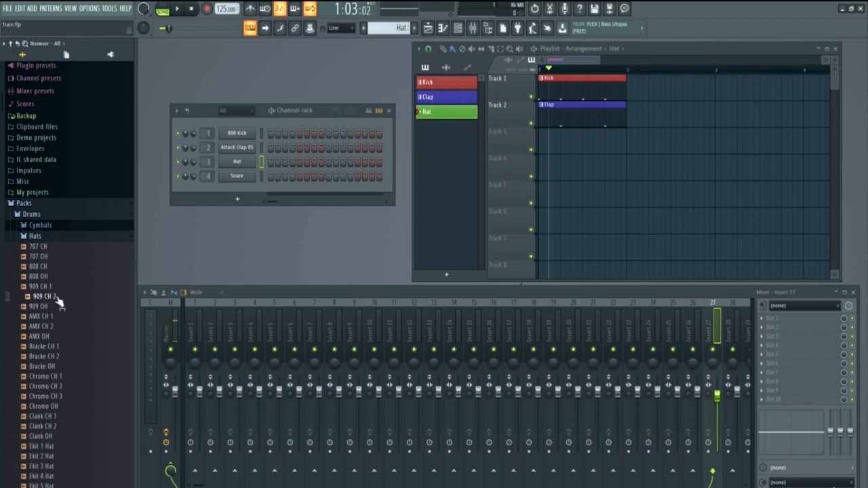
pyautogui.click(58, 299)
pyautogui.click(57, 299)
pyautogui.moveTo(57, 300); pyautogui.dragTo(237, 172)
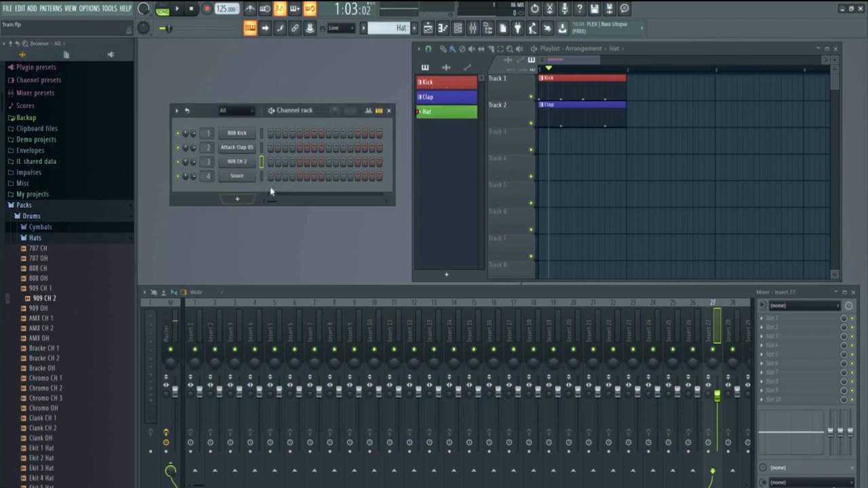
# Program 909 CH 2 hits on steps 3, 7, 11 and 15, and place the Hat pattern at the start of Track 3
pyautogui.click(285, 163)
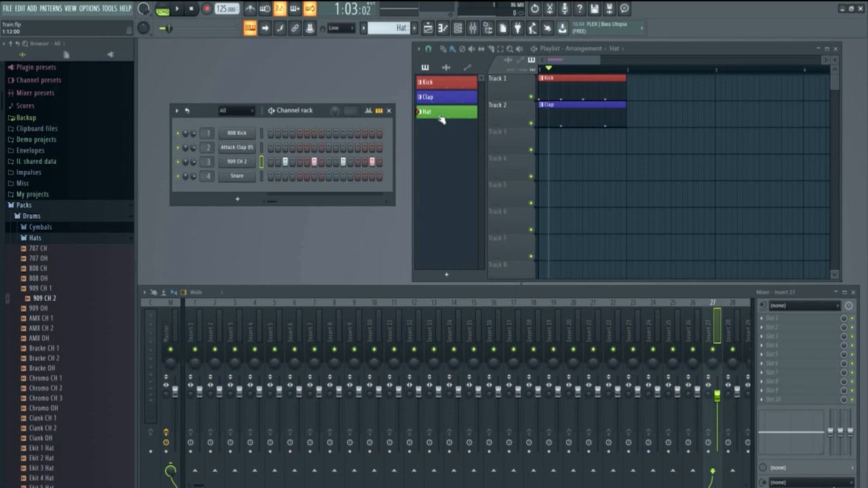
pyautogui.moveTo(330, 112); pyautogui.dragTo(332, 97)
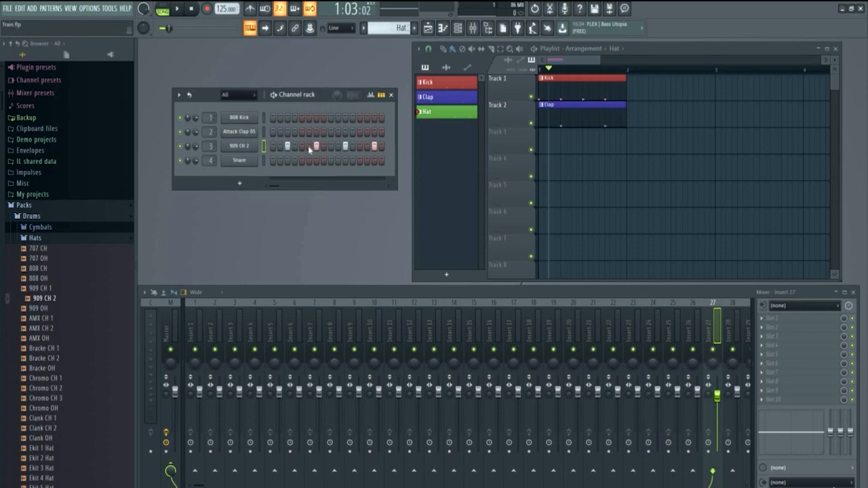
pyautogui.moveTo(429, 117); pyautogui.dragTo(536, 167)
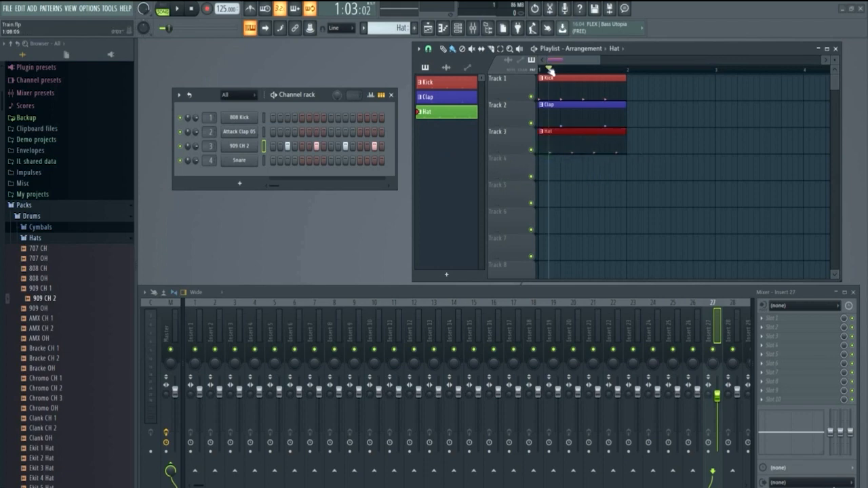
# Play the arrangement from the start, trying a tempo of 120 BPM before restoring 125 BPM, and stop playback
pyautogui.moveTo(551, 71); pyautogui.dragTo(539, 70)
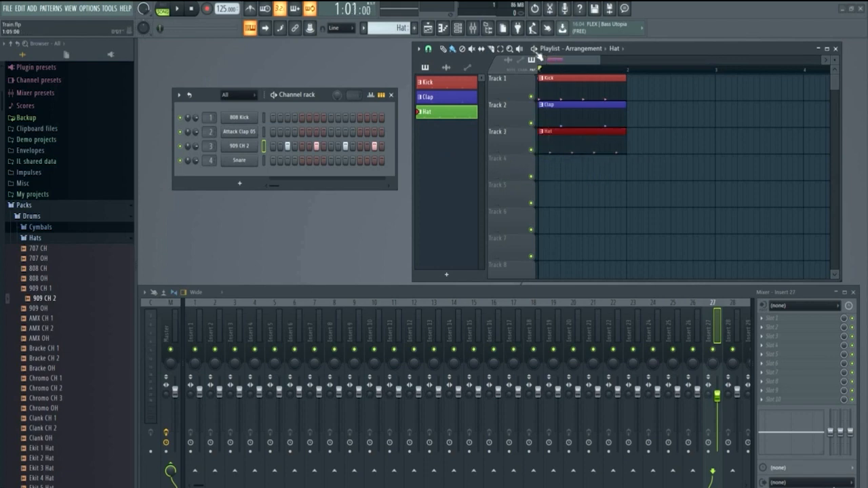
pyautogui.press('space')
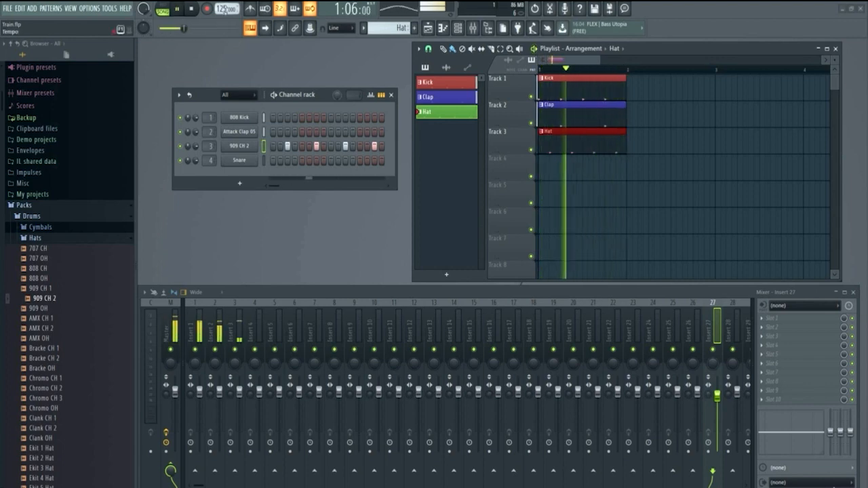
pyautogui.moveTo(223, 9); pyautogui.dragTo(223, 19)
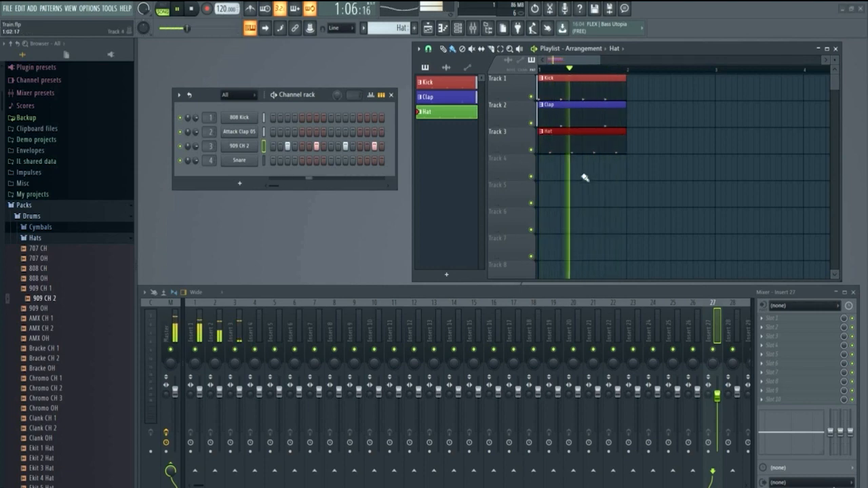
pyautogui.moveTo(223, 9); pyautogui.dragTo(222, 5)
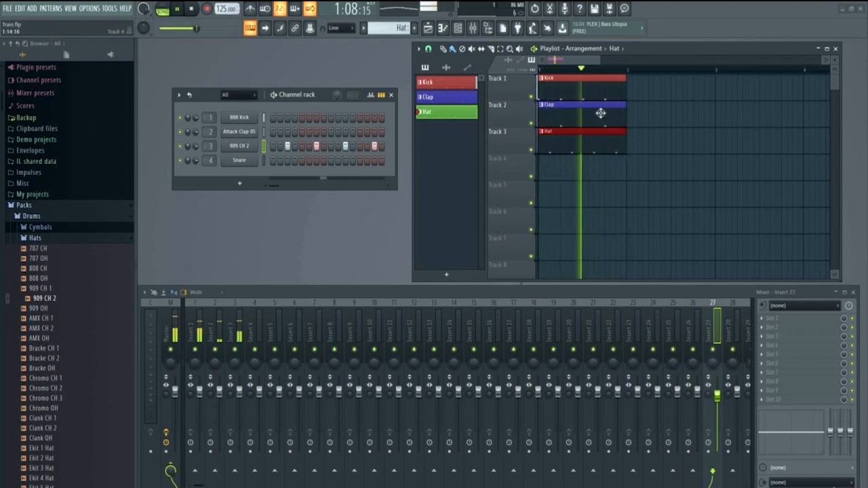
pyautogui.click(534, 49)
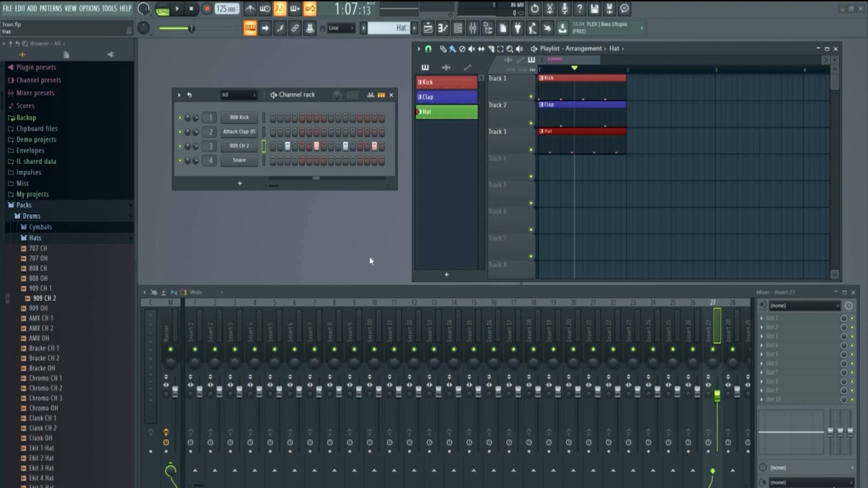
# Open the 909 CH 2 piano roll, widen it across the workspace to view the hat notes, and minimise it
pyautogui.click(443, 27)
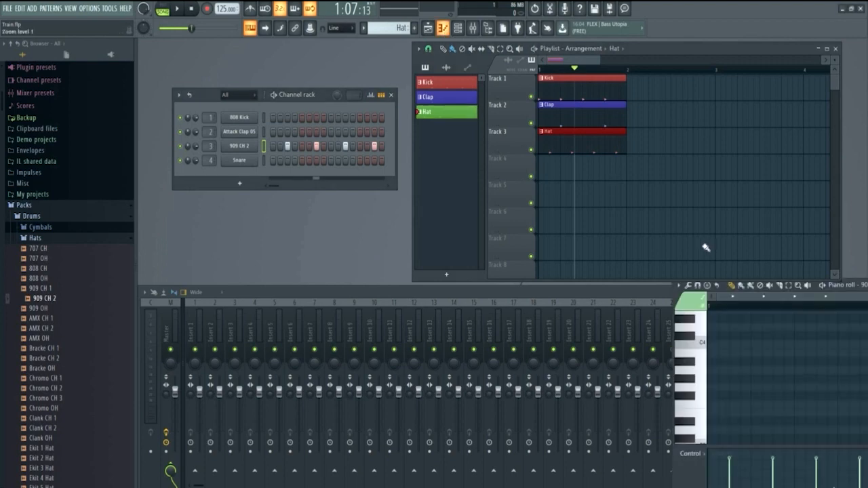
pyautogui.moveTo(678, 295); pyautogui.dragTo(161, 291)
pyautogui.moveTo(647, 281); pyautogui.dragTo(647, 272)
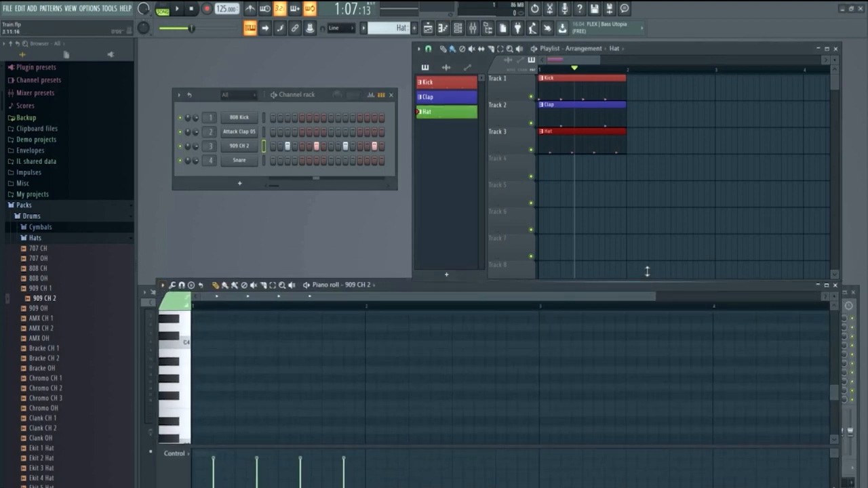
pyautogui.click(817, 285)
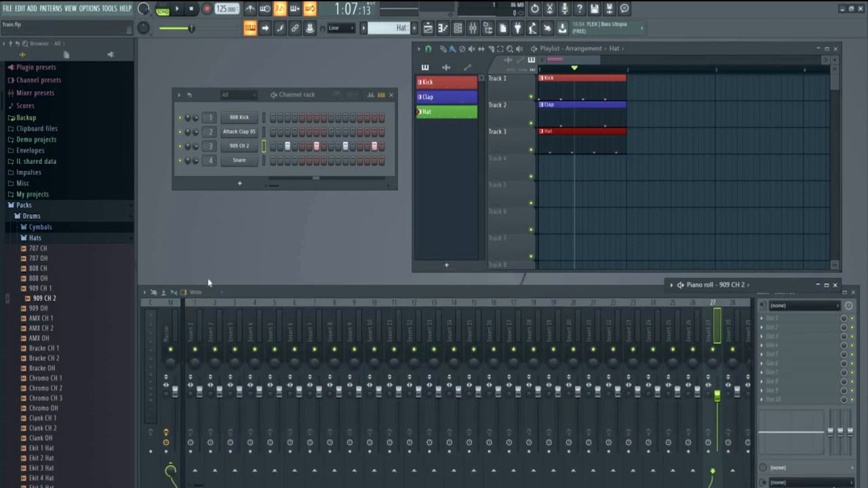
# Look through the plugin database in the browser, collapse its Generators folder, and return to the full browser listing
pyautogui.click(111, 54)
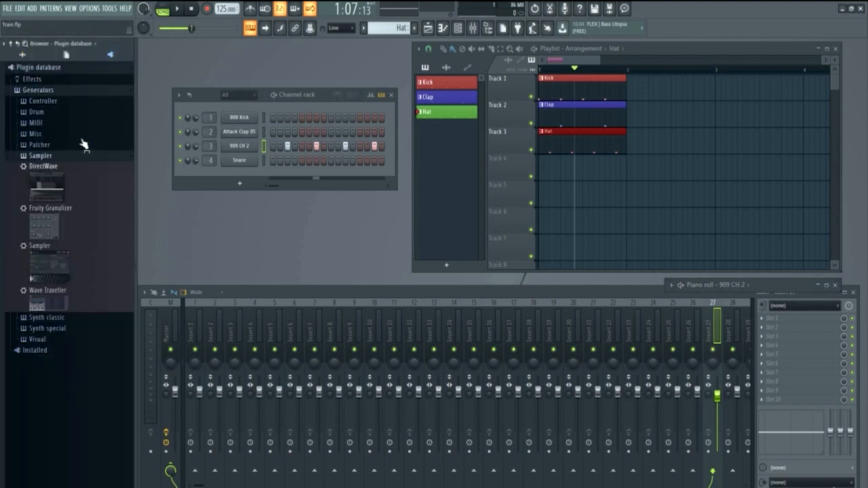
pyautogui.click(84, 86)
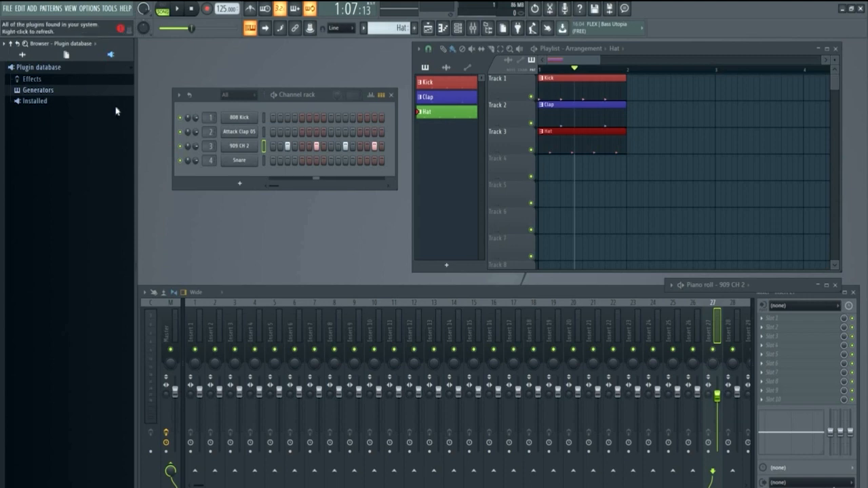
pyautogui.click(21, 54)
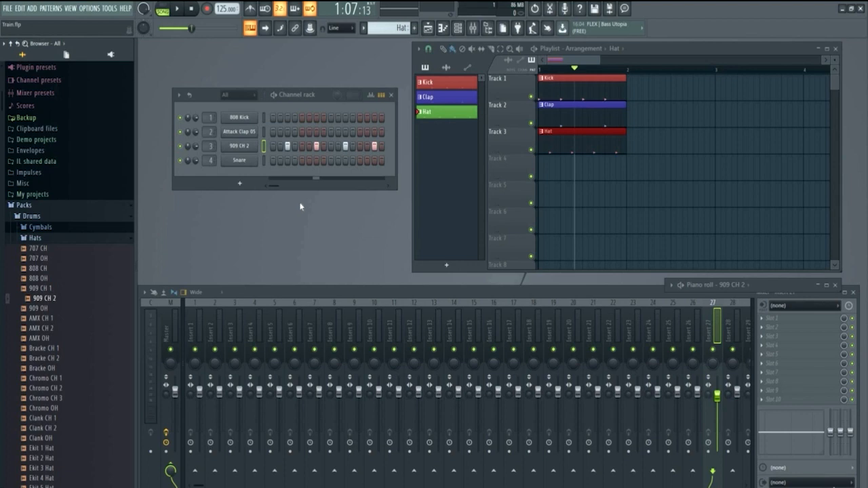
# Inspect the mixer's Master track and the Insert 1, Insert 2 and Insert 3 tracks in turn
pyautogui.click(297, 293)
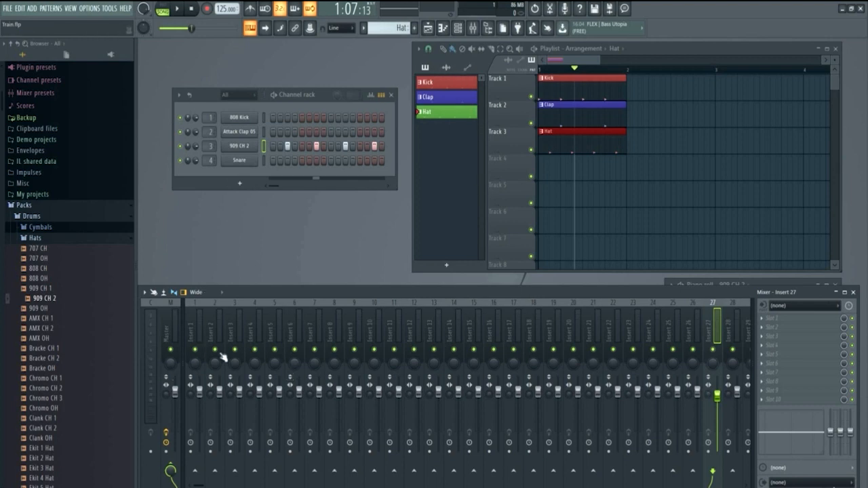
pyautogui.click(195, 334)
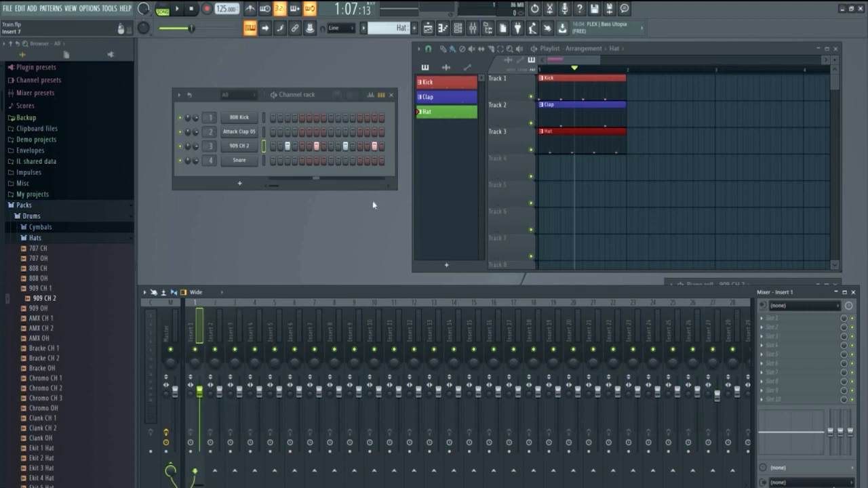
pyautogui.click(175, 335)
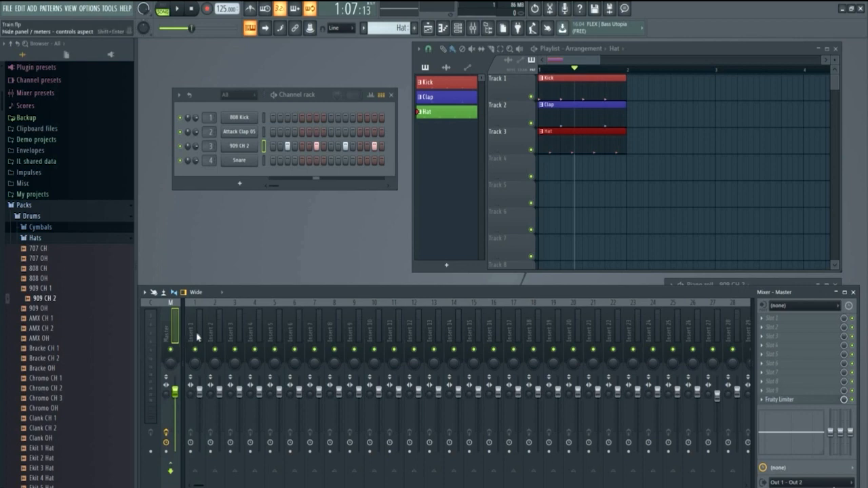
pyautogui.click(198, 335)
pyautogui.click(215, 330)
pyautogui.click(237, 330)
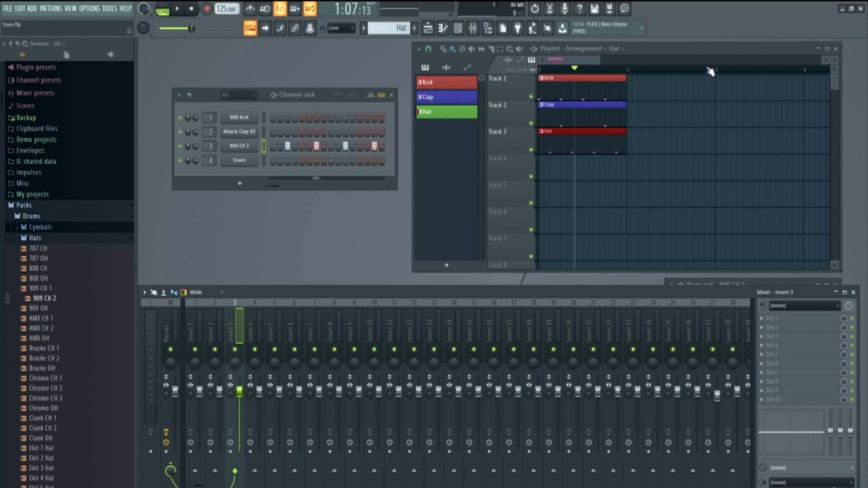
pyautogui.moveTo(694, 52); pyautogui.dragTo(694, 53)
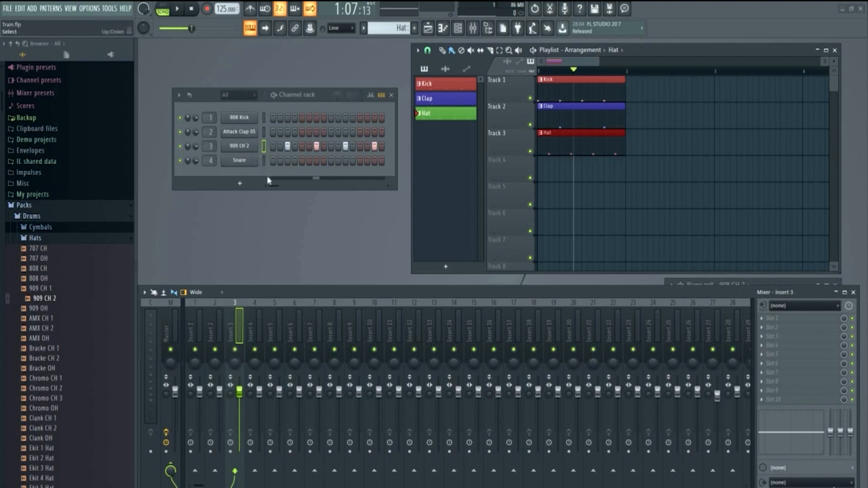
pyautogui.moveTo(651, 52); pyautogui.dragTo(649, 52)
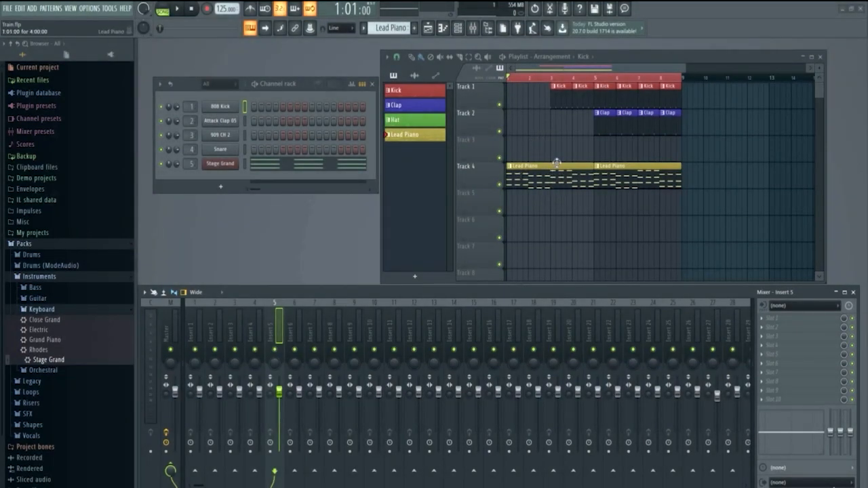
# Play the arrangement with the Lead Piano, Kick and Clap patterns from the start, and stop playback
pyautogui.press('space')
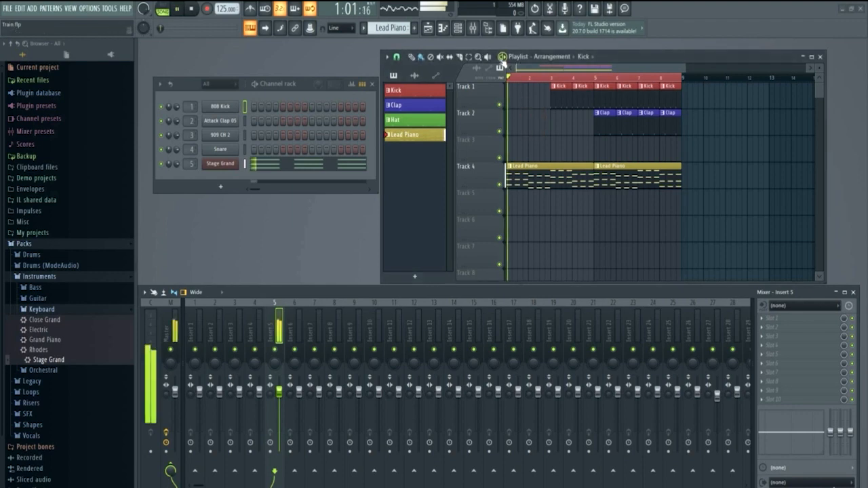
pyautogui.press('space')
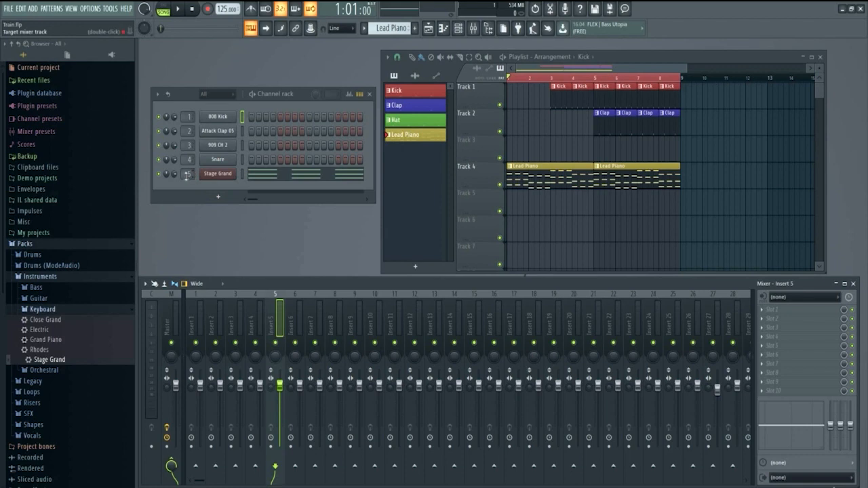
# Check the Stage Grand channel's mixer track routing and look over the available plugins in the plugin picker
pyautogui.moveTo(190, 174); pyautogui.dragTo(189, 179)
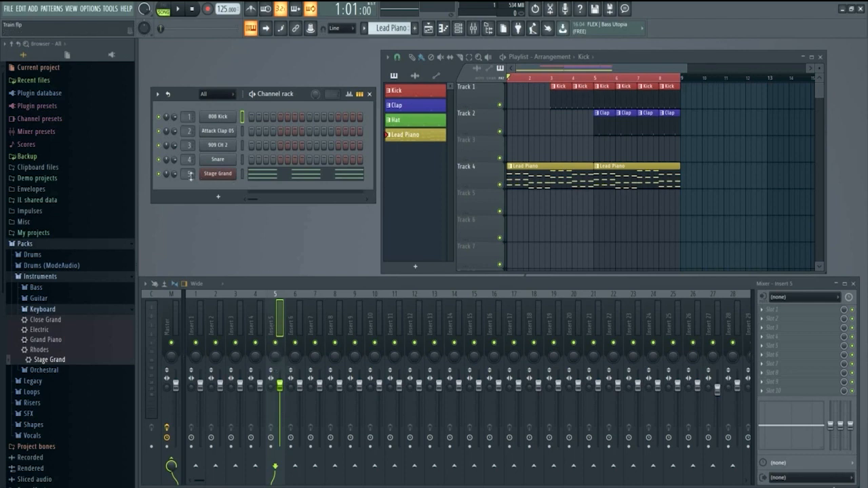
pyautogui.moveTo(190, 175)
pyautogui.mouseDown()
pyautogui.moveTo(190, 183)
pyautogui.moveTo(189, 174)
pyautogui.mouseUp()
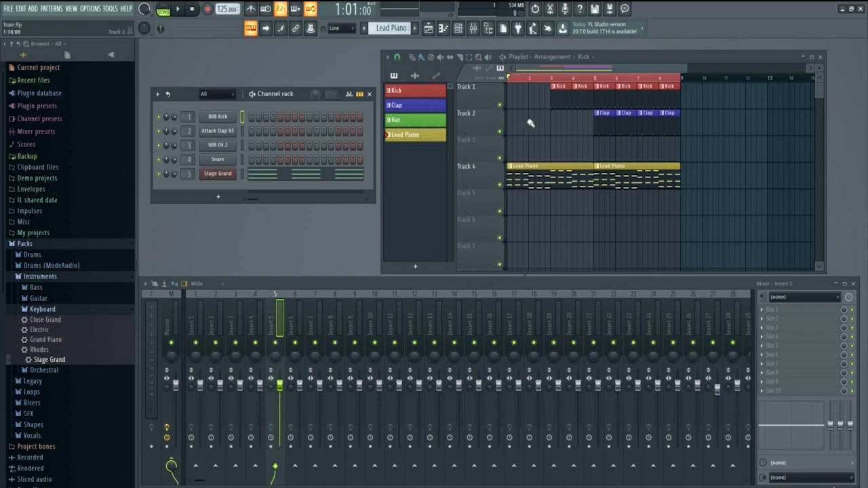
pyautogui.click(520, 34)
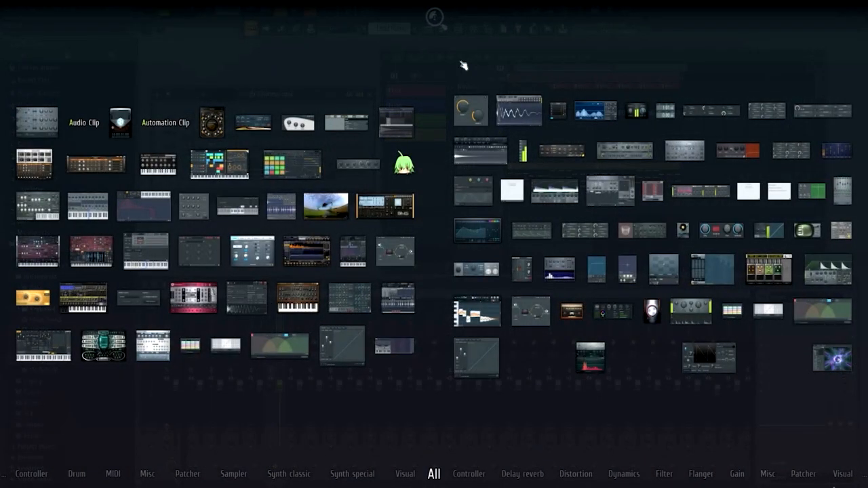
pyautogui.click(464, 65)
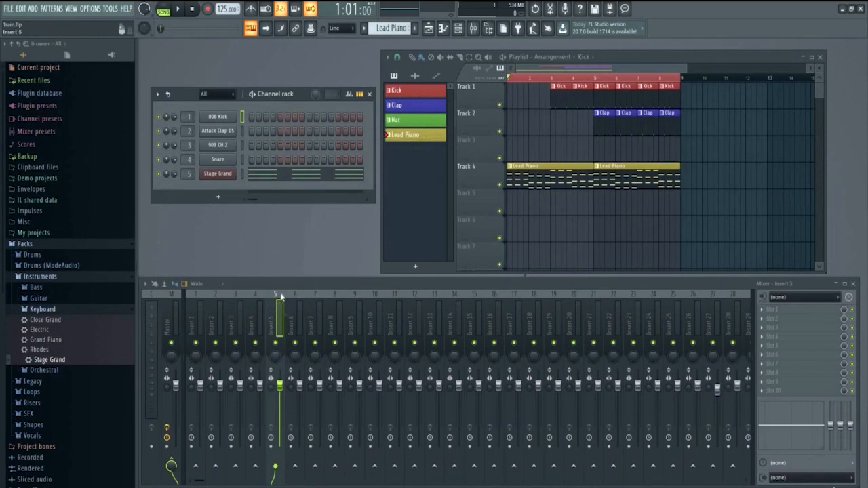
# Load Fruity Parametric EQ 2 into the first effect slot of Insert 5 and reposition its editor over the mixer
pyautogui.click(763, 311)
pyautogui.moveTo(773, 282)
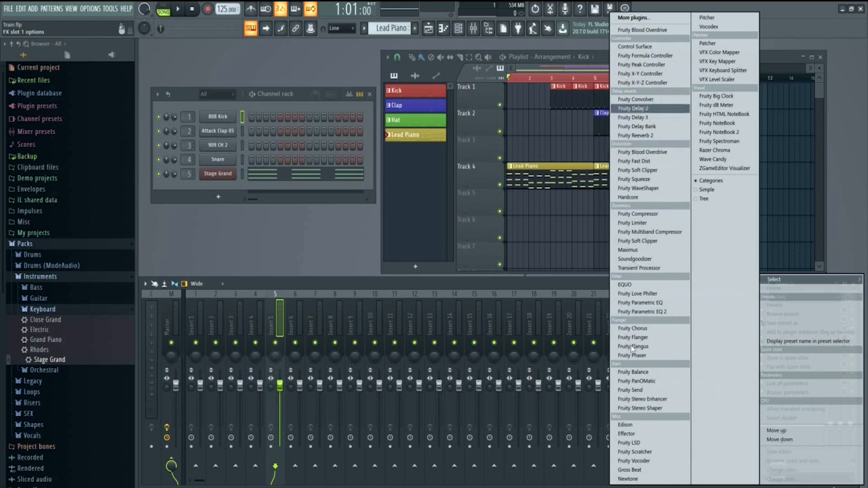
pyautogui.click(670, 318)
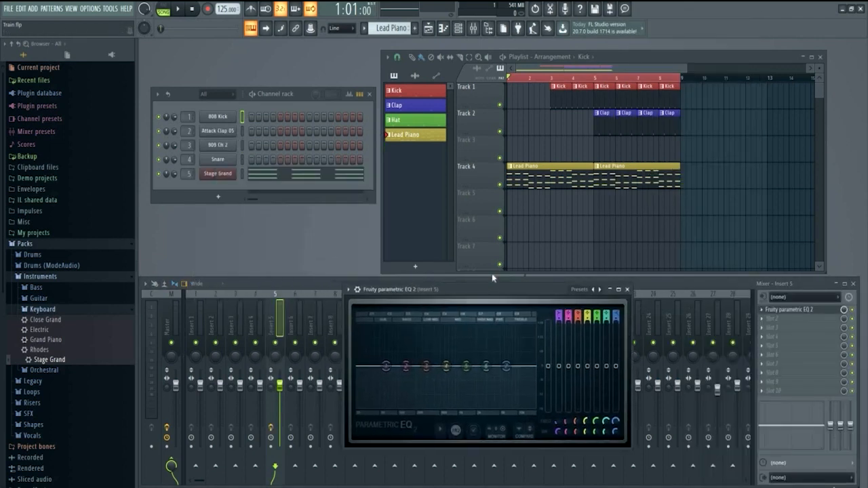
pyautogui.moveTo(492, 268); pyautogui.dragTo(556, 304)
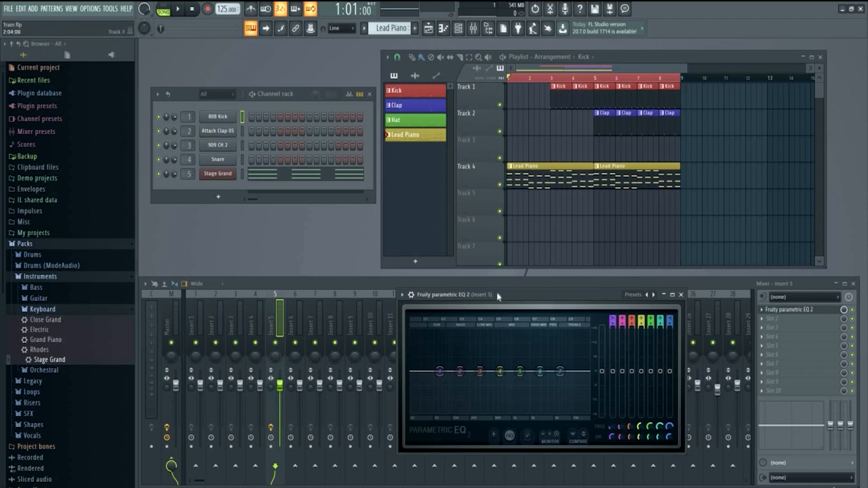
pyautogui.moveTo(507, 291); pyautogui.dragTo(513, 291)
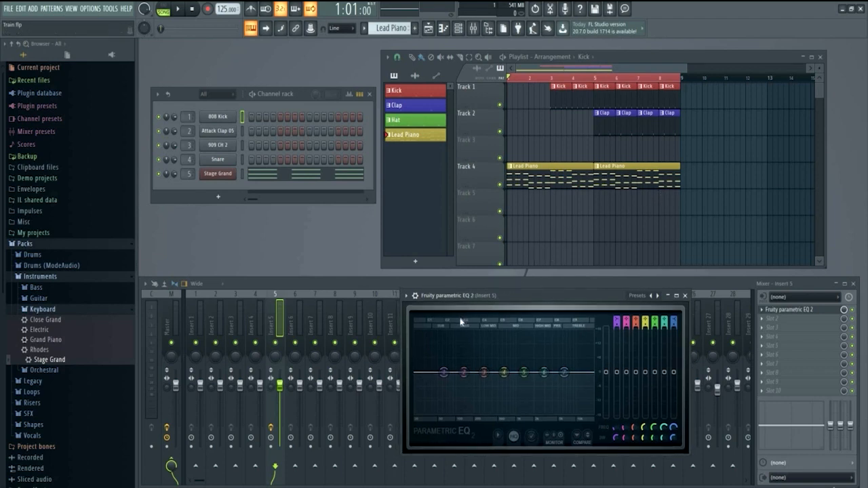
# Apply the 40Hz cut preset to the EQ and lower the band 1 high-pass frequency to 20 Hz
pyautogui.click(407, 297)
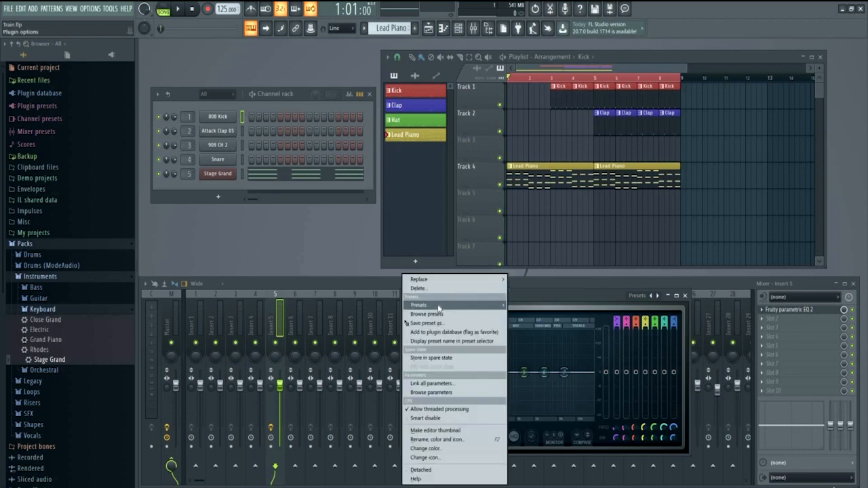
pyautogui.moveTo(458, 310)
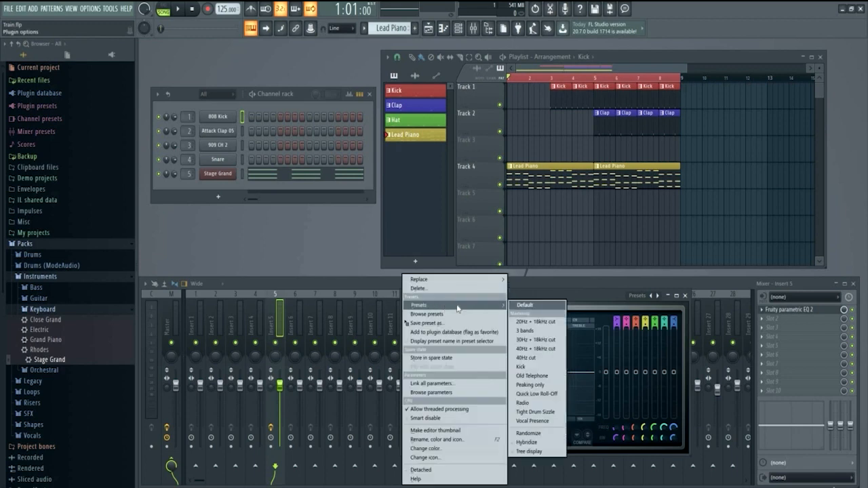
pyautogui.click(536, 357)
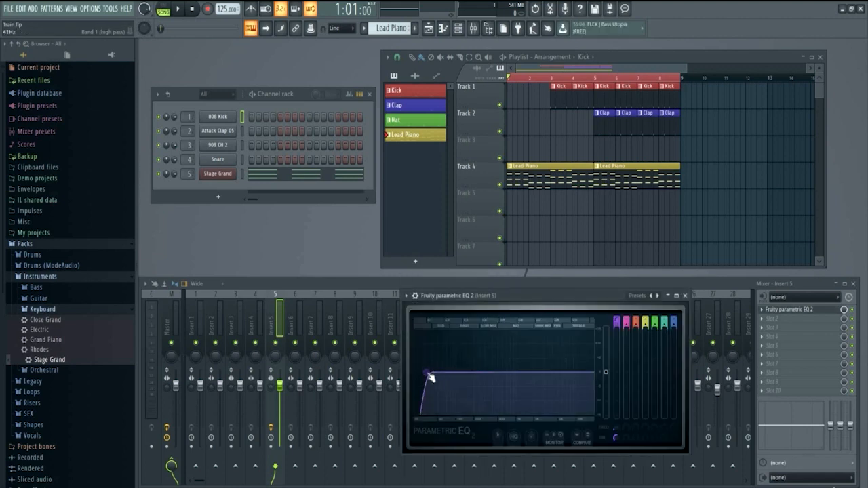
pyautogui.moveTo(426, 372); pyautogui.dragTo(413, 373)
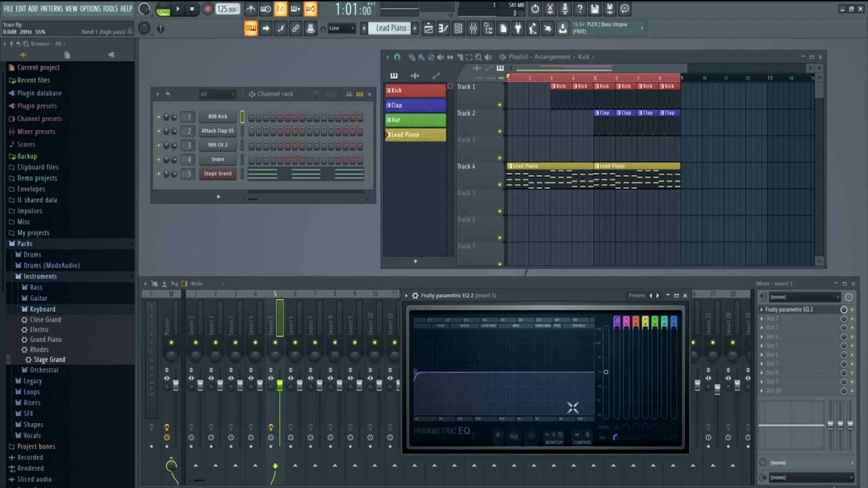
# Create an automation clip for the EQ's band 1 frequency and close the EQ editor
pyautogui.rightClick(617, 432)
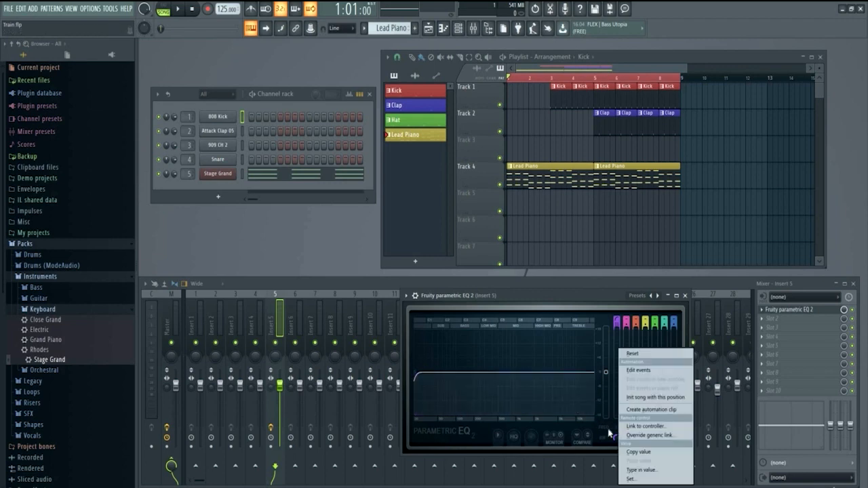
pyautogui.click(611, 435)
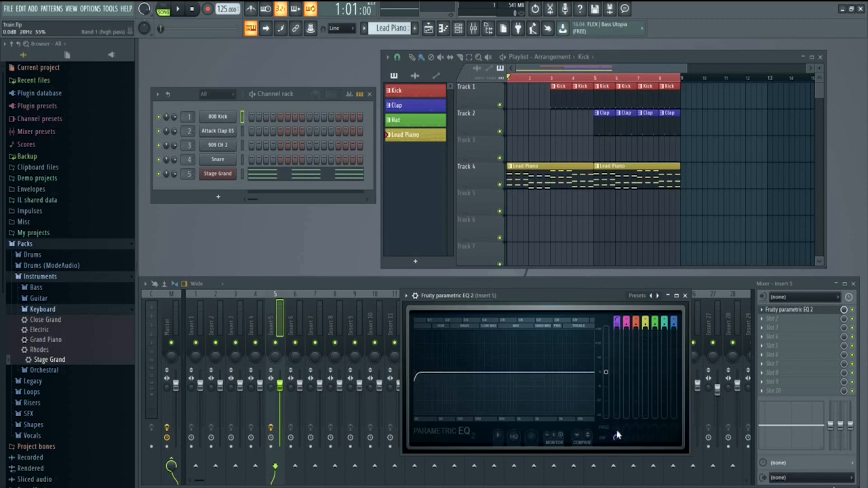
pyautogui.rightClick(618, 433)
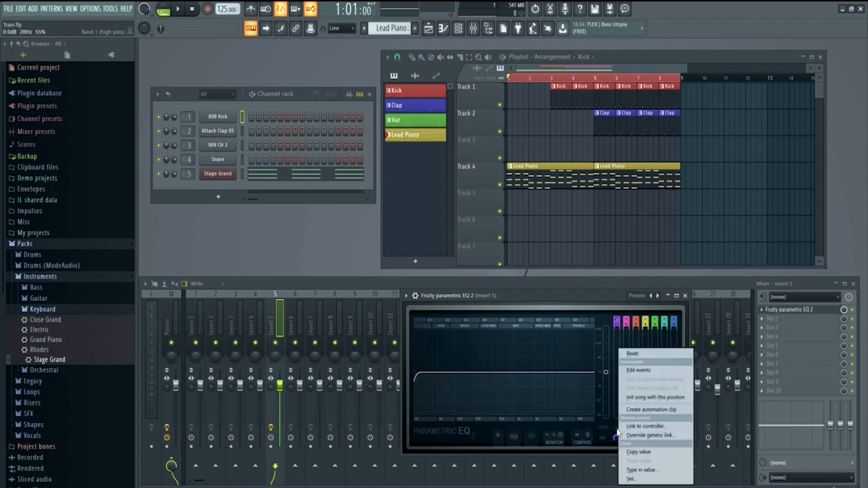
pyautogui.click(647, 410)
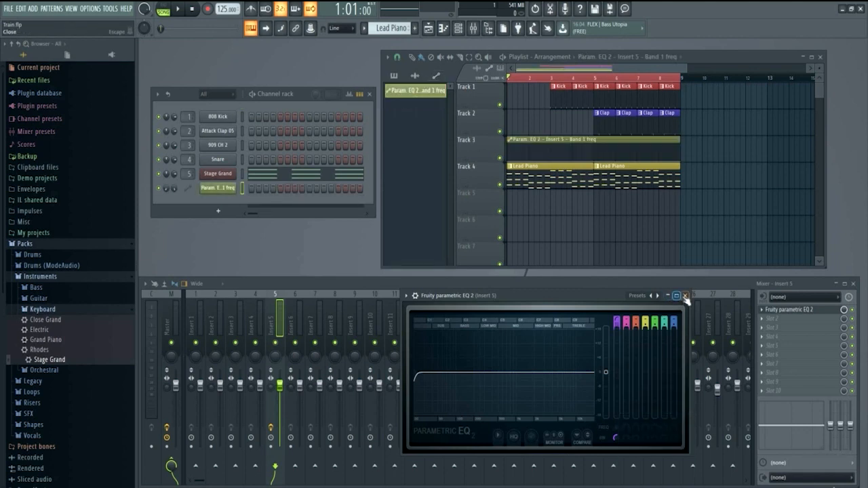
pyautogui.press('Escape')
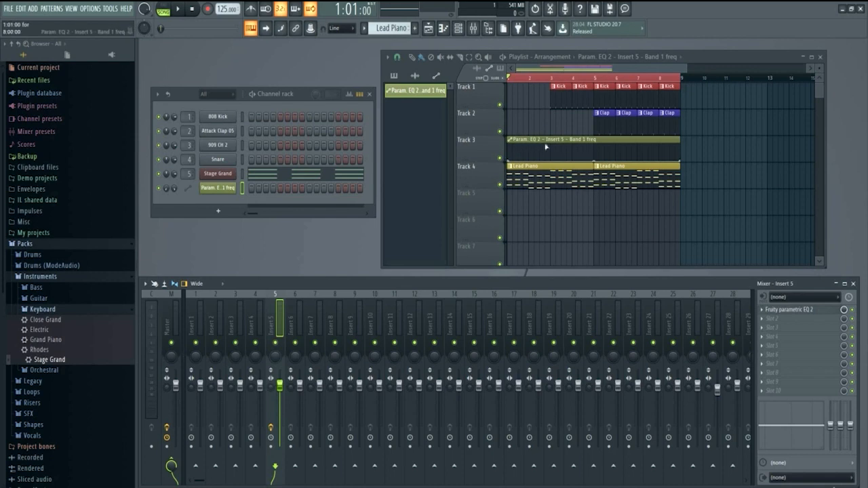
# Move both Lead Piano clips up to Track 3 and place the EQ automation clip beneath them on Track 4
pyautogui.moveTo(590, 151); pyautogui.dragTo(585, 198)
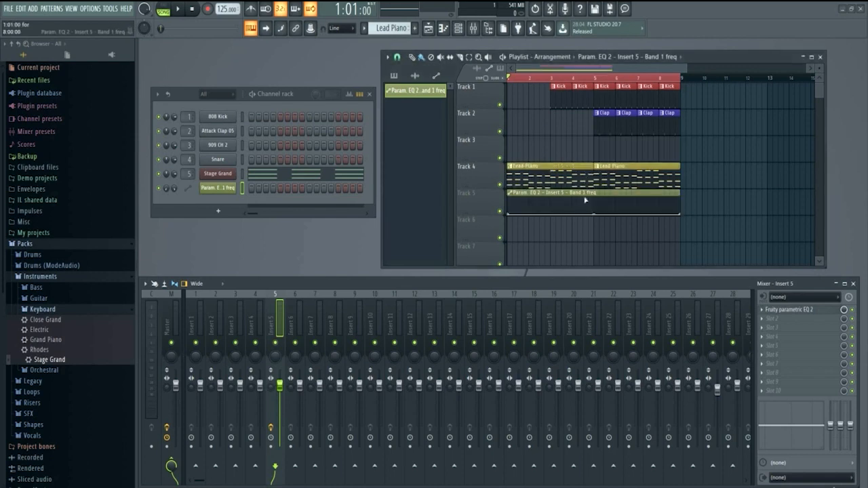
pyautogui.moveTo(567, 166); pyautogui.dragTo(564, 140)
pyautogui.moveTo(612, 165); pyautogui.dragTo(614, 139)
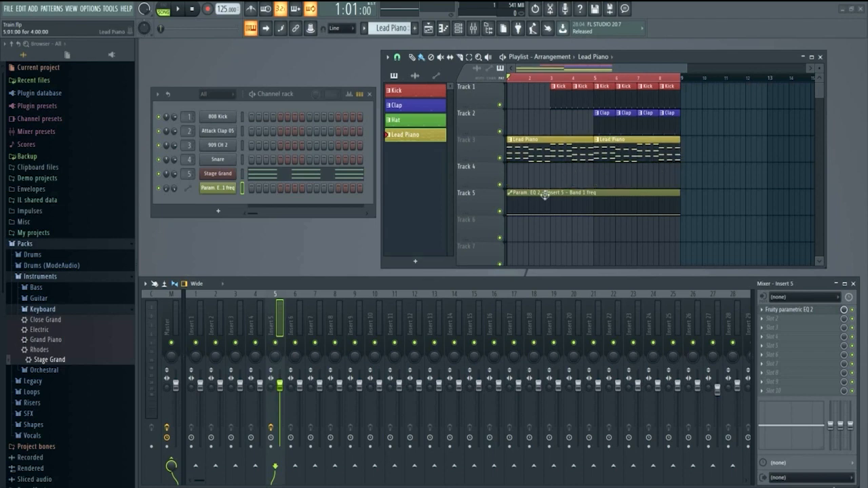
pyautogui.moveTo(553, 163); pyautogui.dragTo(551, 166)
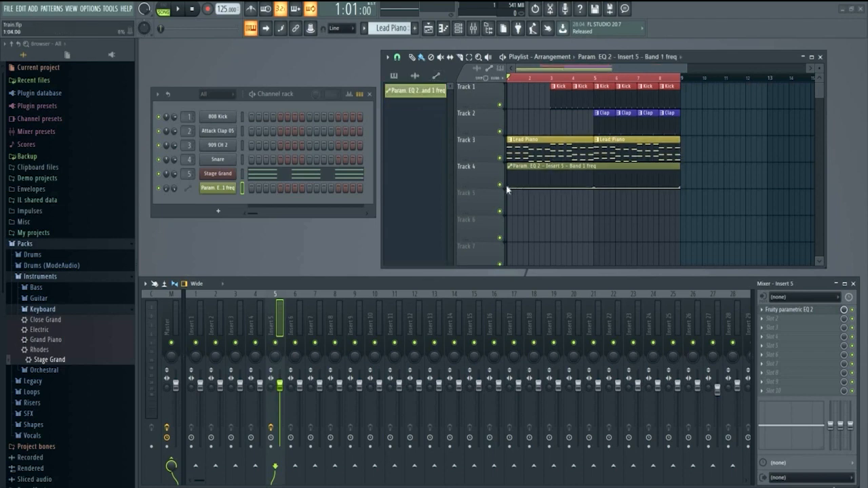
# Shape the EQ automation to slope from 100% at the start down to a low end point at bar 5, and trim the clip there
pyautogui.moveTo(508, 188); pyautogui.dragTo(514, 166)
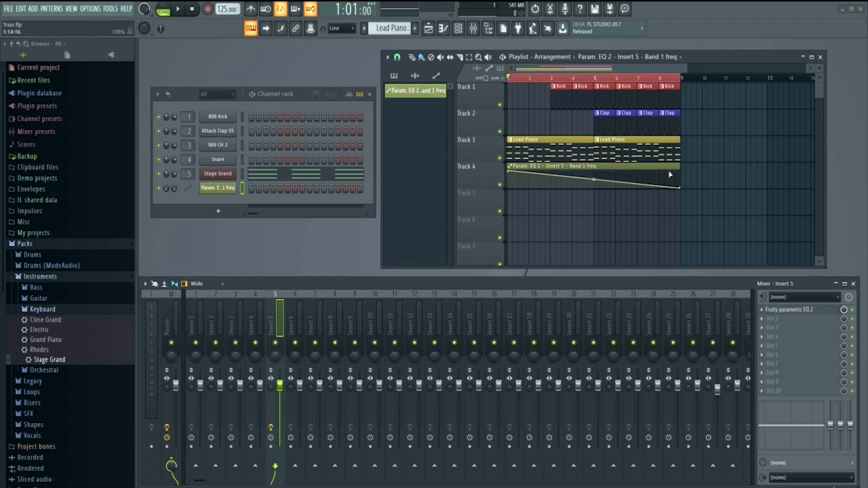
pyautogui.moveTo(666, 166); pyautogui.dragTo(594, 188)
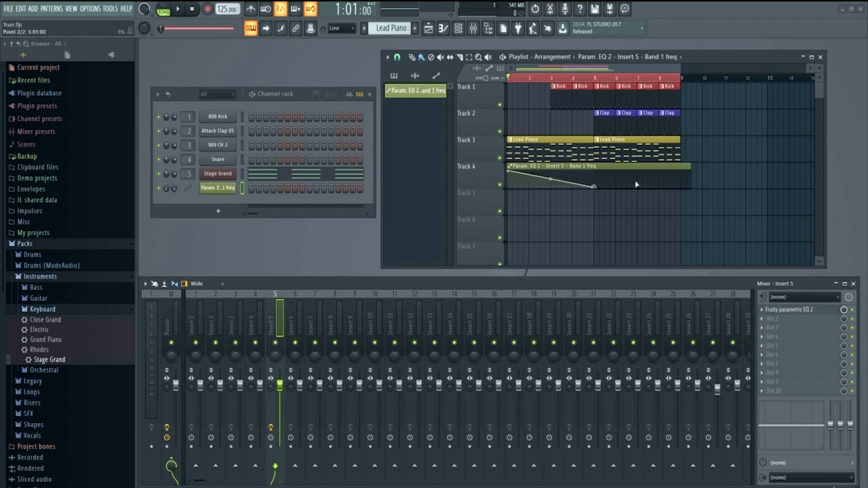
pyautogui.moveTo(633, 167); pyautogui.dragTo(594, 167)
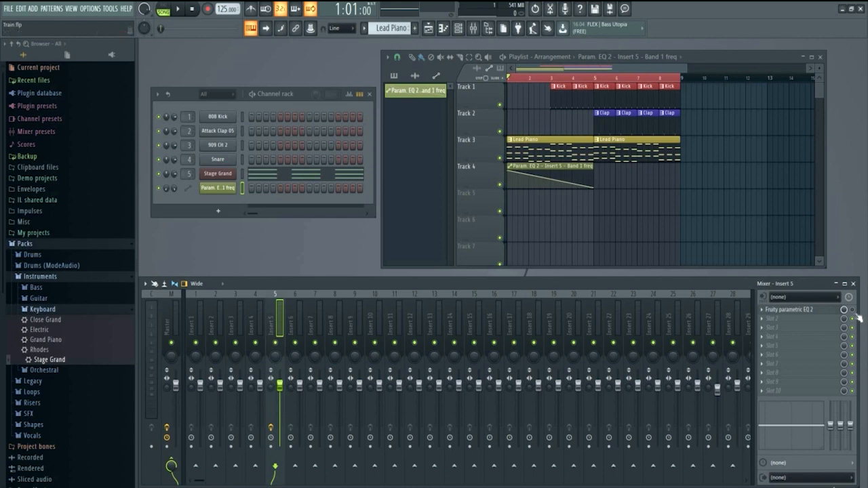
# Rename the Insert 5 mixer track as Lead Piano
pyautogui.rightClick(271, 330)
pyautogui.click(276, 317)
pyautogui.rightClick(271, 328)
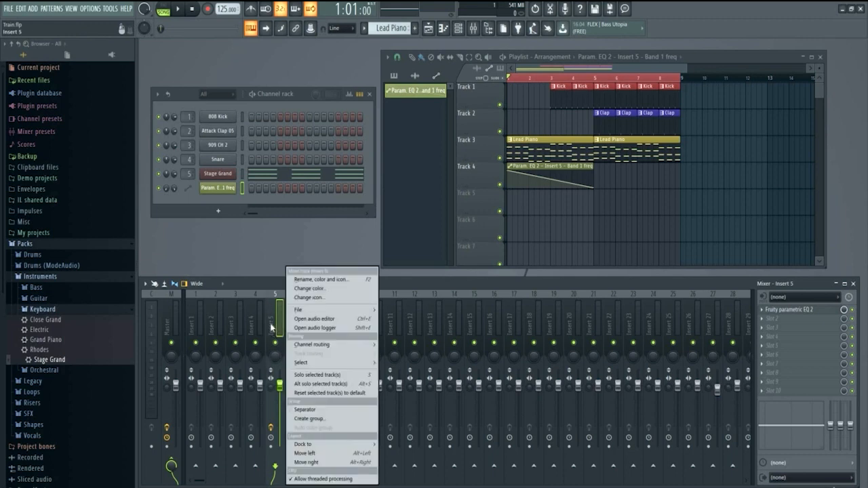
pyautogui.click(320, 279)
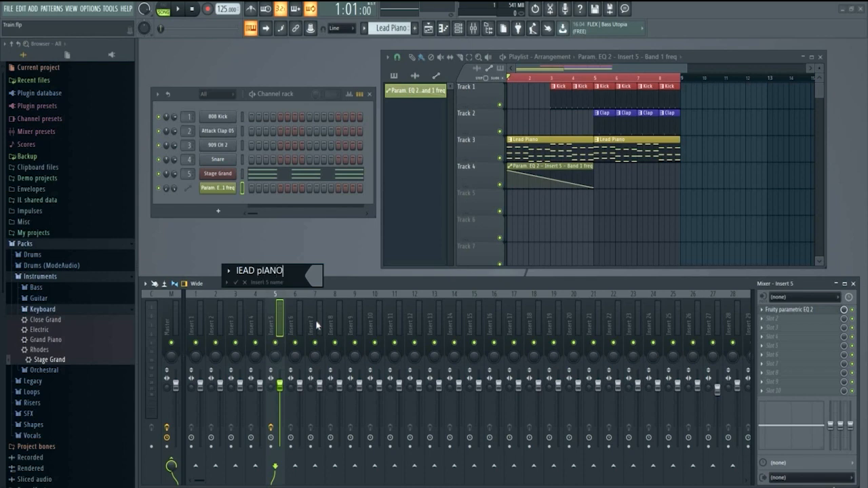
pyautogui.press('BackSpace')
pyautogui.press('BackSpace')
pyautogui.press('BackSpace')
pyautogui.press('BackSpace')
pyautogui.press('BackSpace')
pyautogui.press('BackSpace')
pyautogui.press('BackSpace')
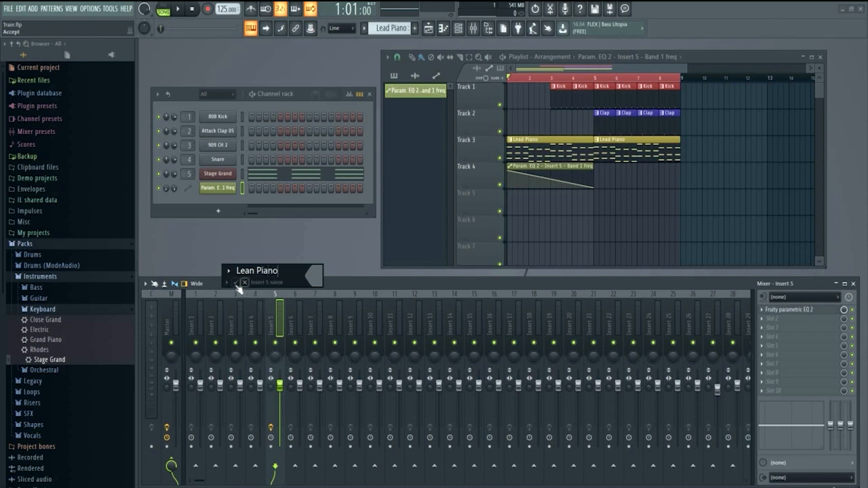
pyautogui.press('Return')
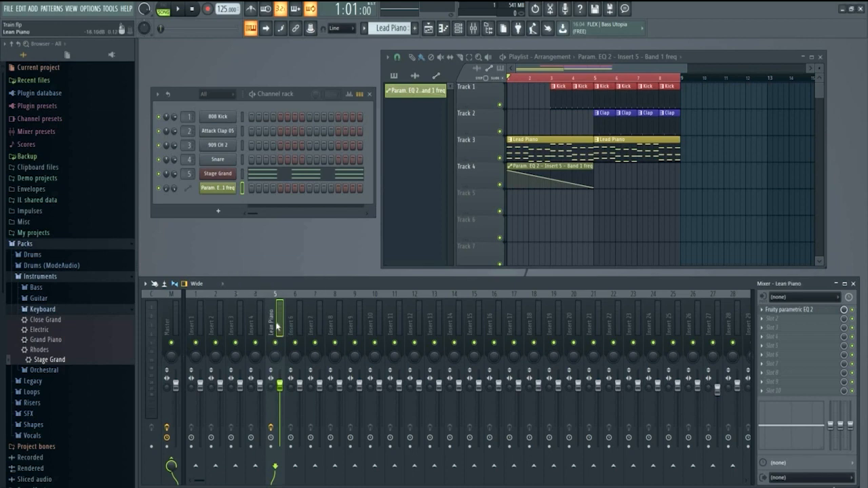
pyautogui.rightClick(274, 325)
pyautogui.click(324, 280)
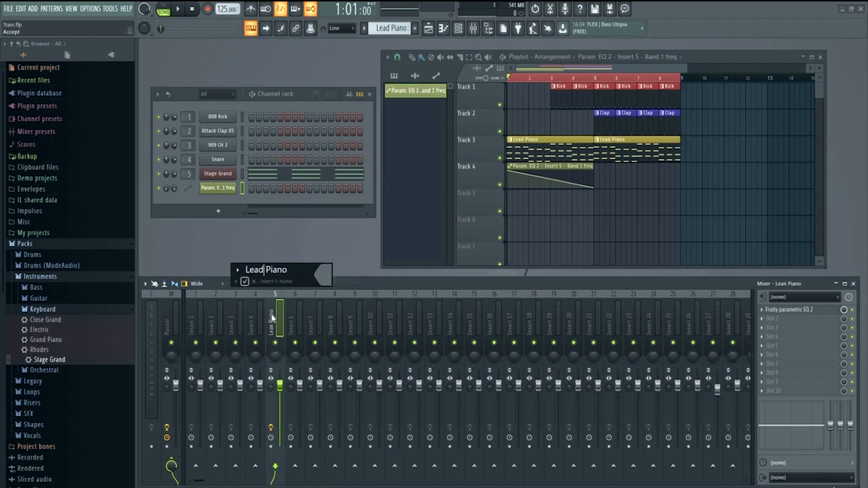
pyautogui.press('Return')
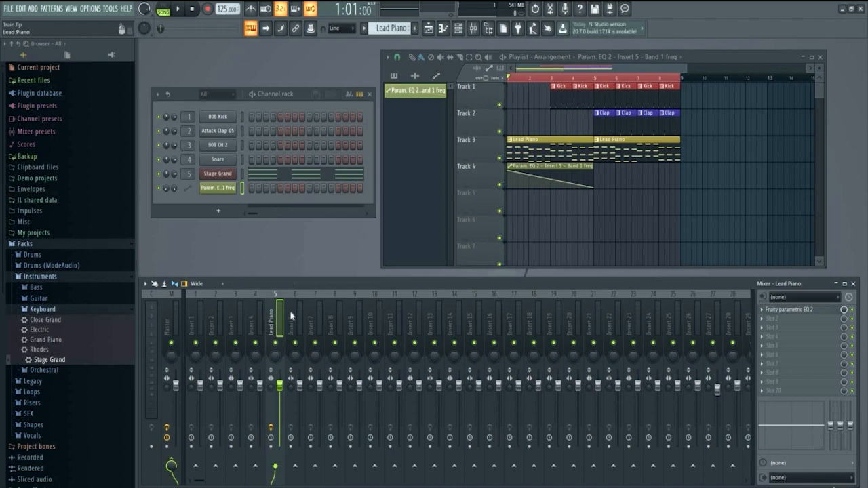
# View the Fruity Parametric EQ 2 editor on the Lead Piano mixer track, reopening it as needed, and close it
pyautogui.click(799, 310)
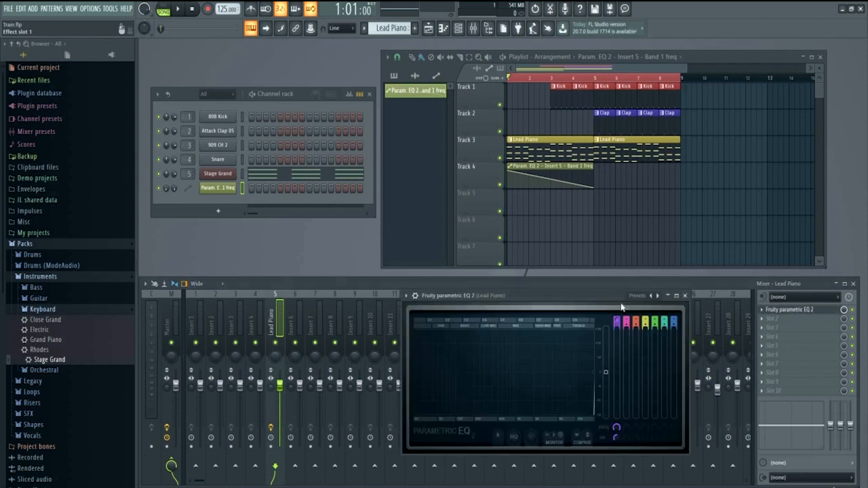
pyautogui.click(645, 295)
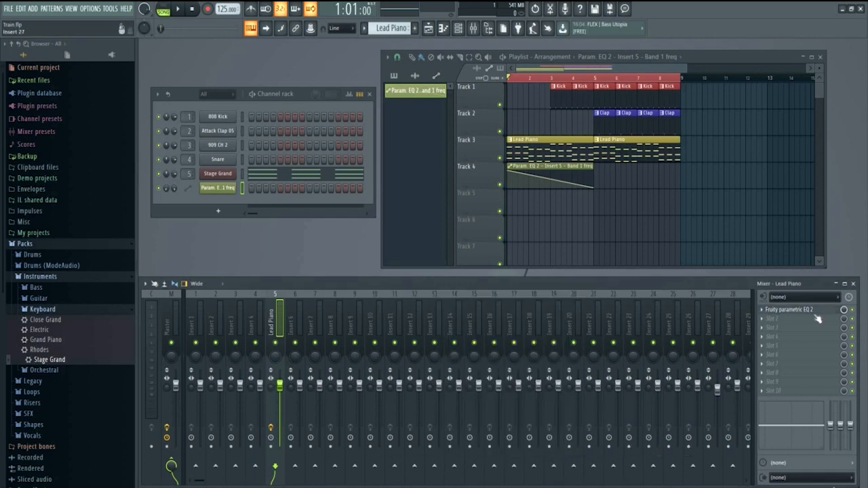
pyautogui.click(814, 313)
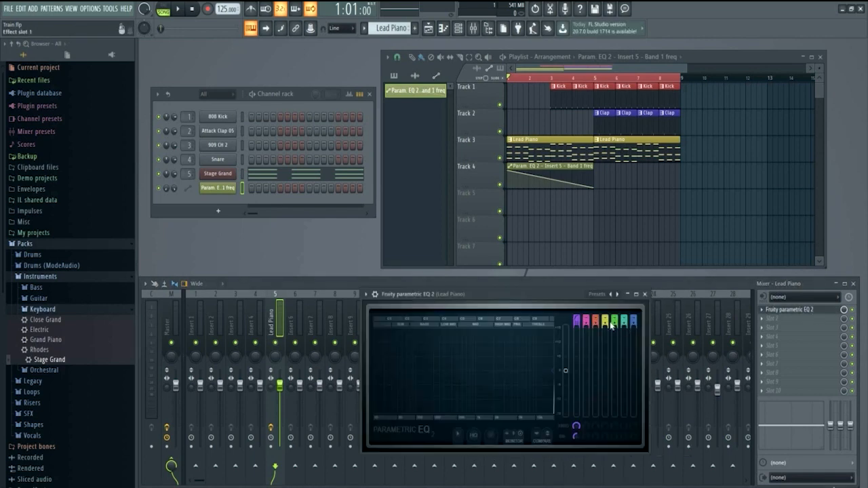
pyautogui.click(645, 294)
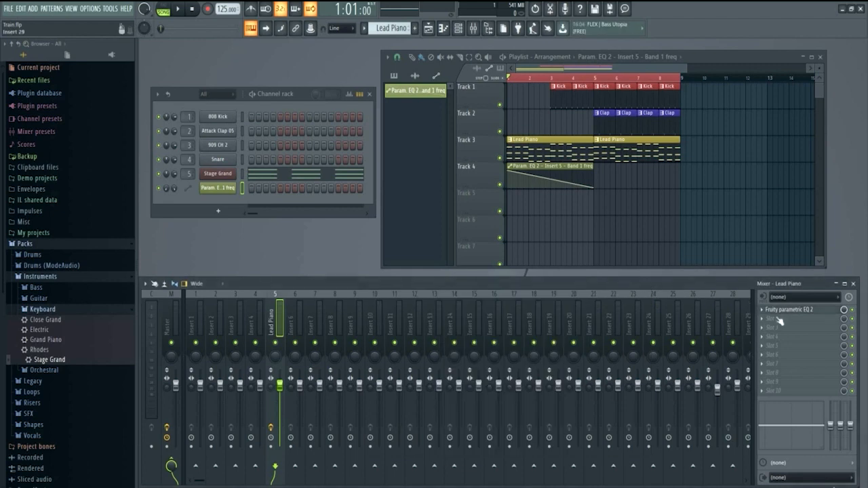
pyautogui.click(793, 311)
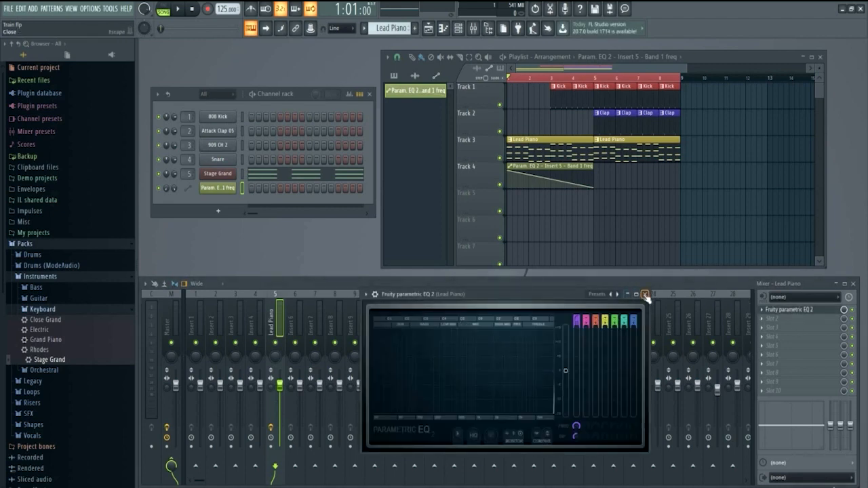
pyautogui.press('Escape')
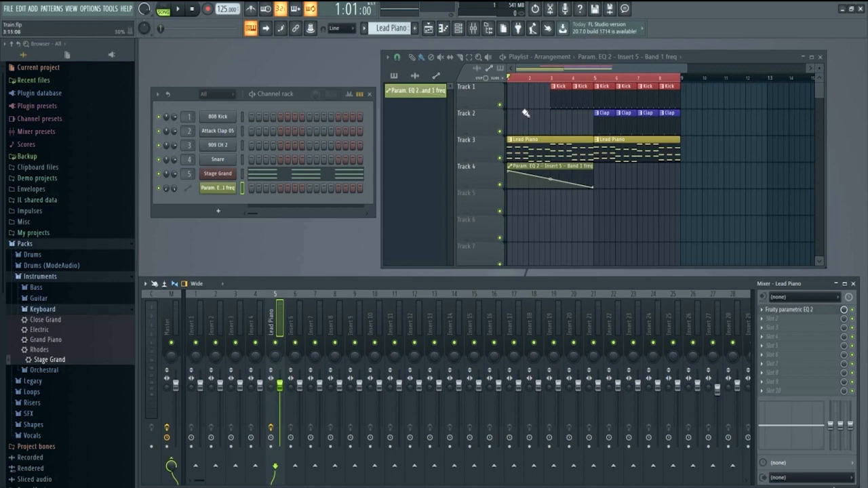
# Bypass the Fruity Parametric EQ 2 on the Lead Piano mixer track, play the song briefly without it, and re-enable the effect
pyautogui.click(853, 310)
pyautogui.press('space')
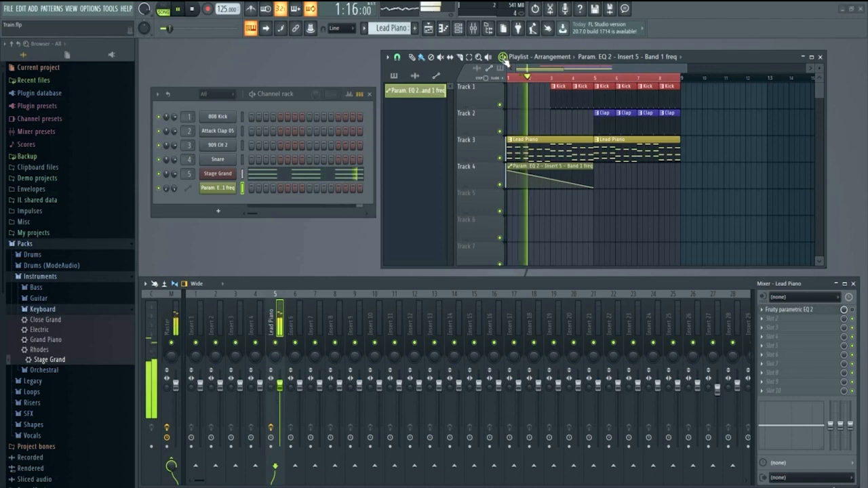
pyautogui.press('space')
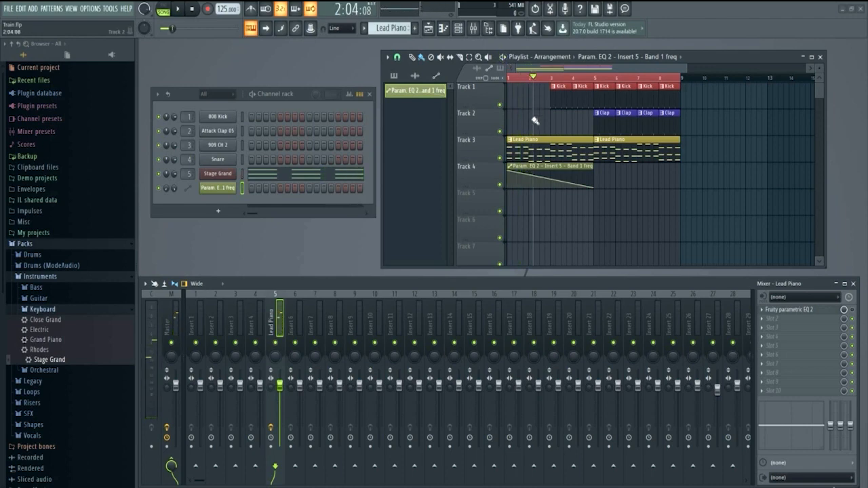
pyautogui.click(854, 312)
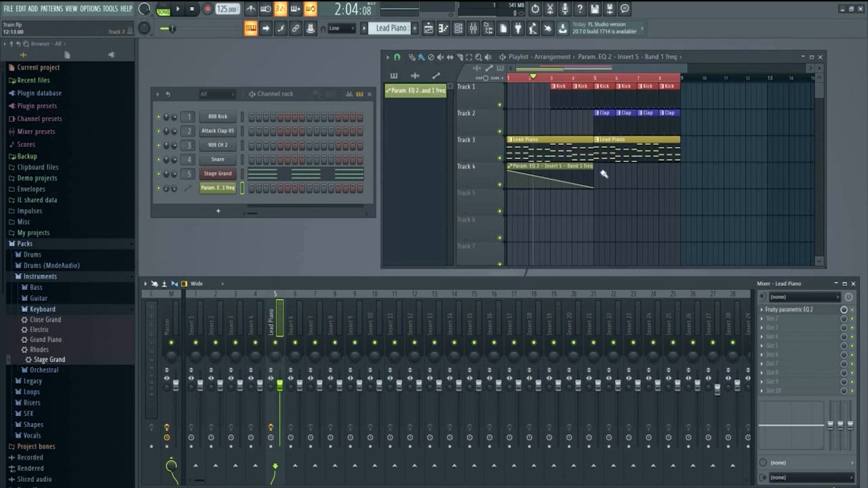
# Raise the system volume and play the arrangement with the EQ enabled, restarting playback from bar 1
pyautogui.press('XF86AudioRaiseVolume')
pyautogui.press('XF86AudioRaiseVolume')
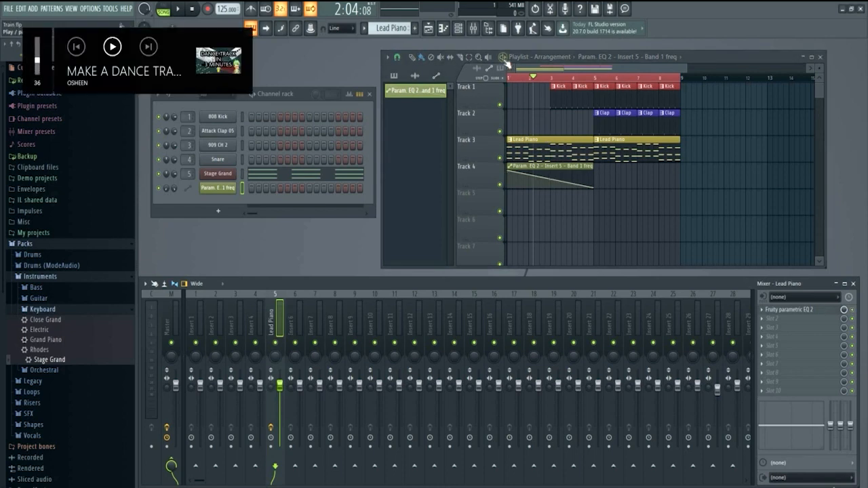
pyautogui.click(504, 59)
pyautogui.click(514, 79)
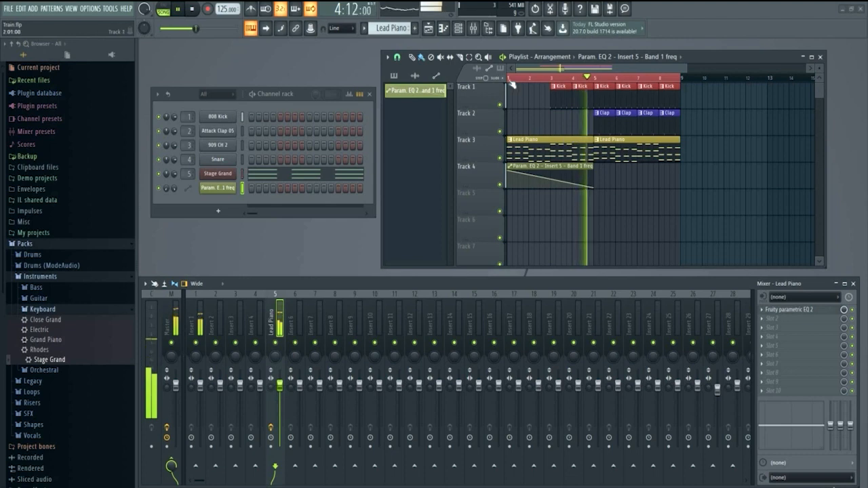
pyautogui.moveTo(512, 80); pyautogui.dragTo(503, 63)
pyautogui.press('space')
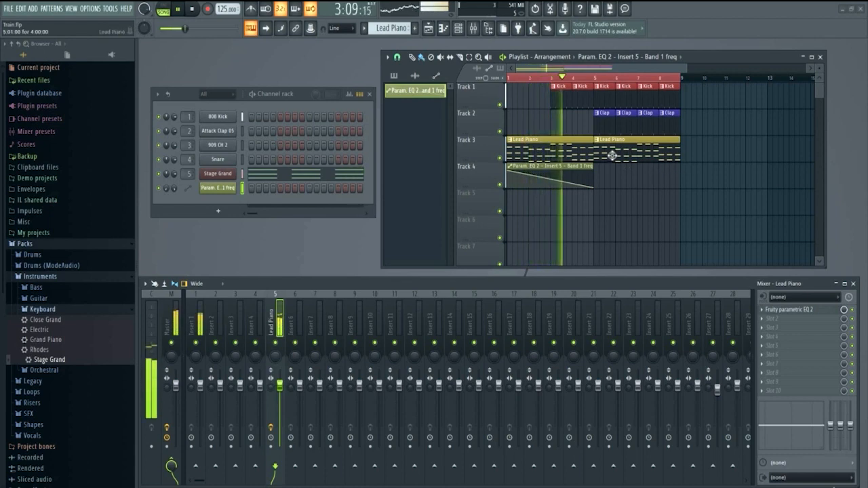
# Delete the two Kick clips at bars 3 and 4 on Track 1 and play the arrangement from the start
pyautogui.rightClick(581, 99)
pyautogui.rightClick(558, 101)
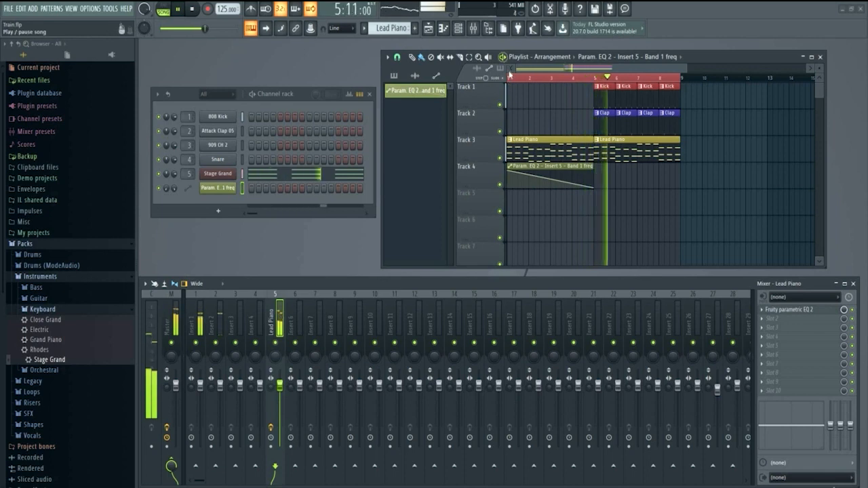
pyautogui.press('space')
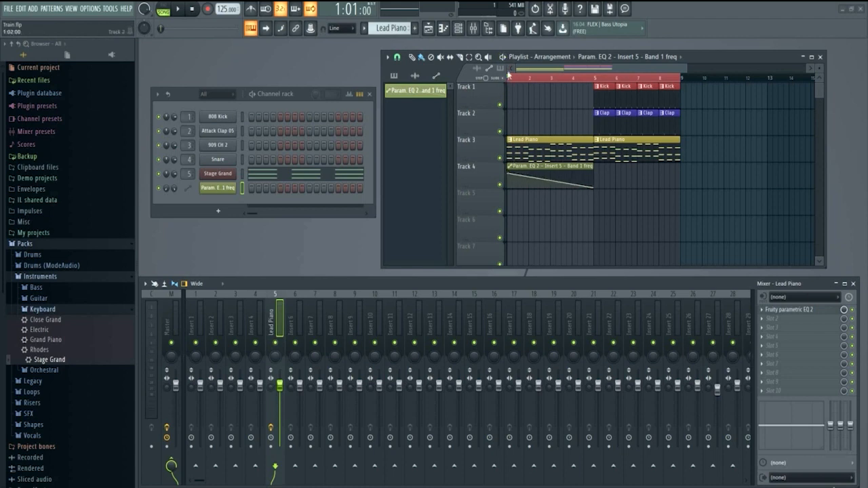
pyautogui.press('space')
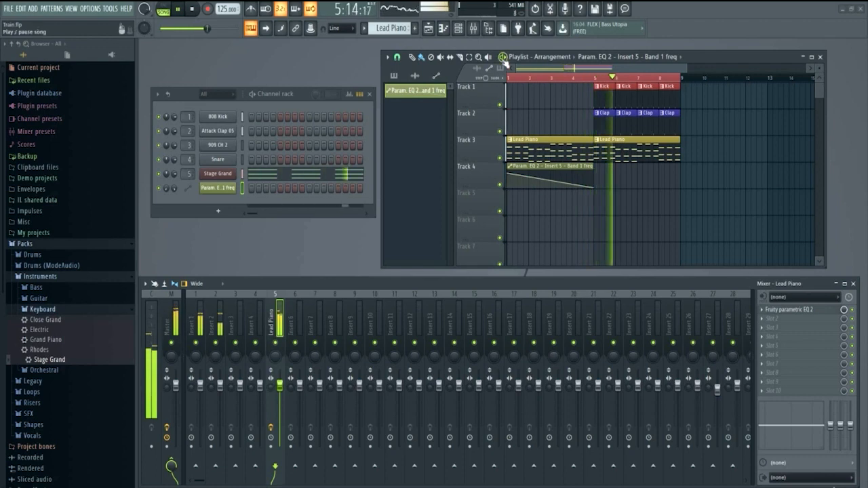
pyautogui.press('space')
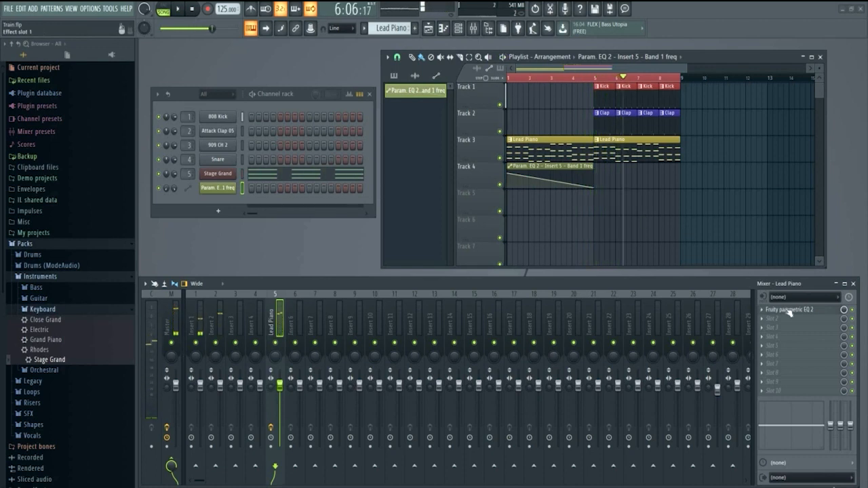
# Open the Lead Piano Fruity Parametric EQ 2 editor, watch its curve while playing the song from bar 1, and close it
pyautogui.doubleClick(784, 310)
pyautogui.click(784, 310)
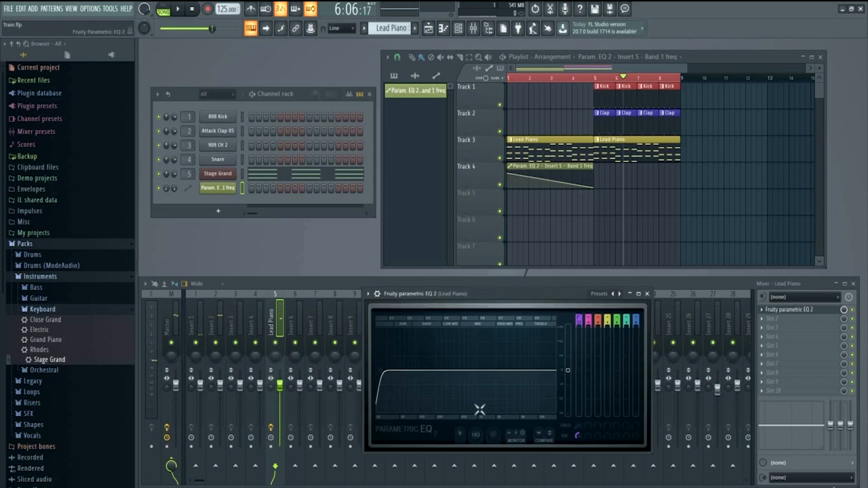
pyautogui.moveTo(505, 299); pyautogui.dragTo(595, 309)
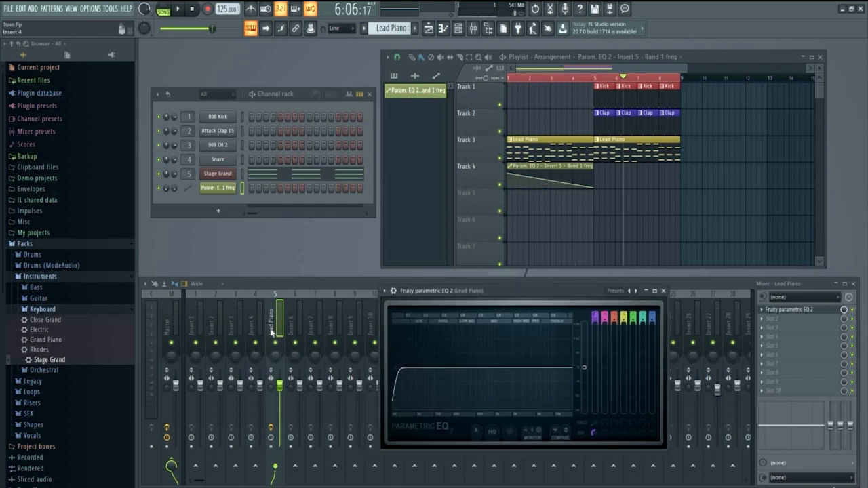
pyautogui.click(510, 78)
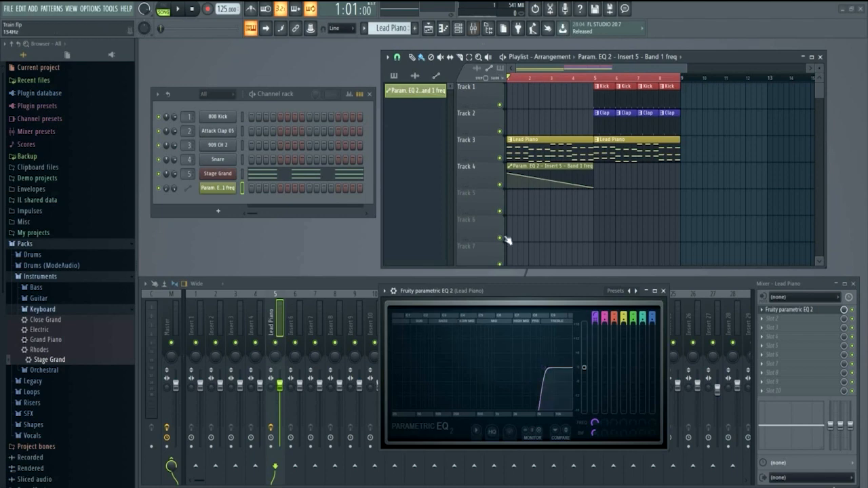
pyautogui.press('space')
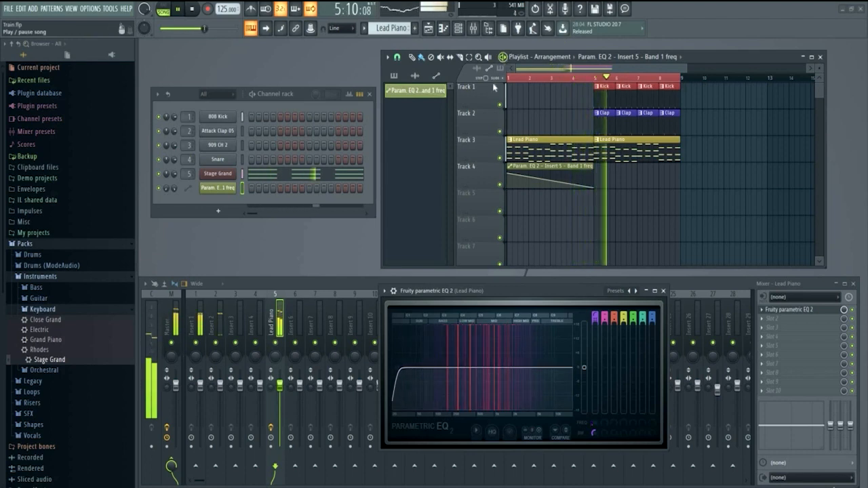
pyautogui.click(502, 57)
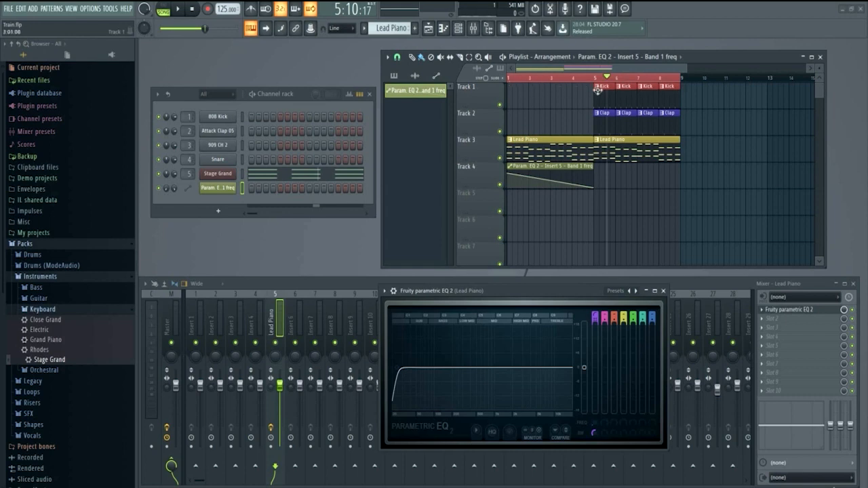
pyautogui.click(664, 291)
# Play the arrangement from bar 1 through the EQ automation, stop it, and return the playhead to the start
pyautogui.click(516, 80)
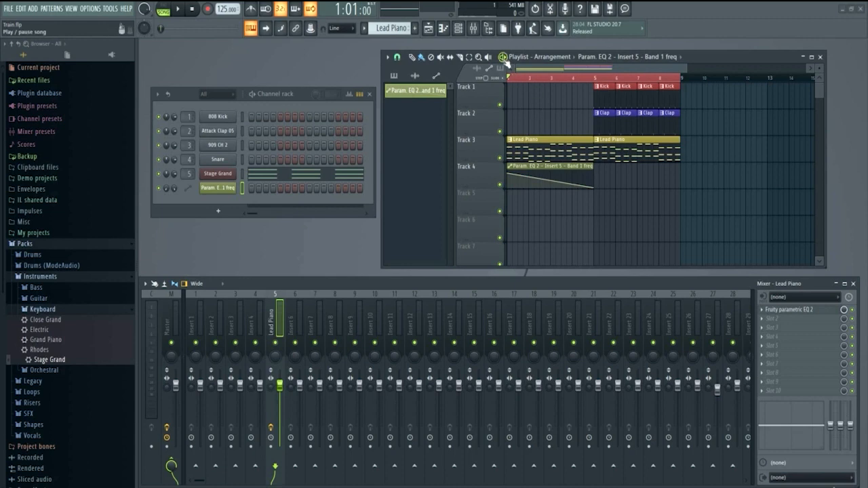
pyautogui.press('space')
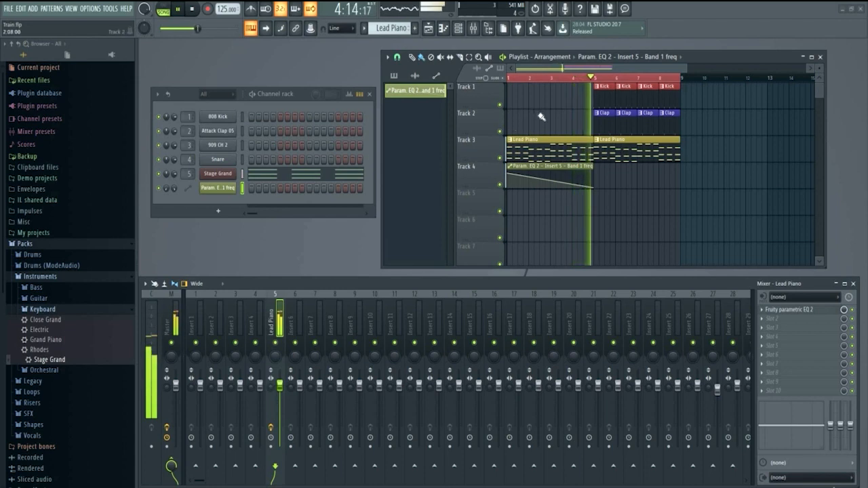
pyautogui.press('space')
pyautogui.click(506, 78)
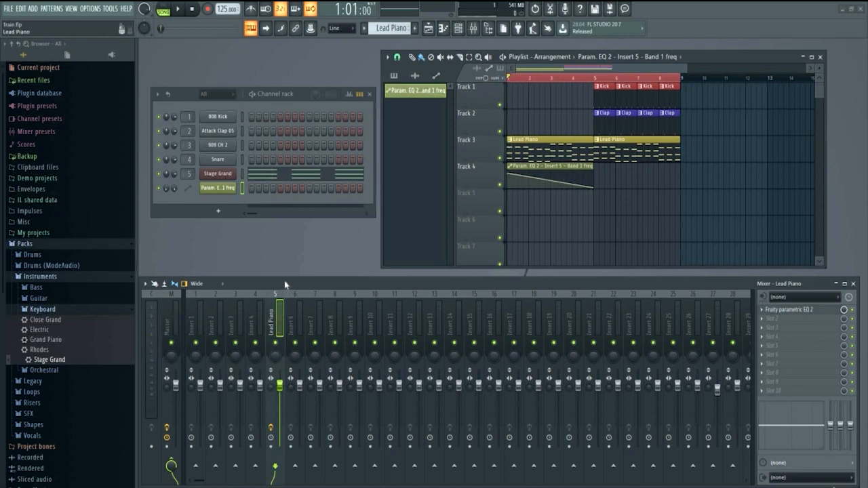
pyautogui.moveTo(284, 281); pyautogui.dragTo(284, 285)
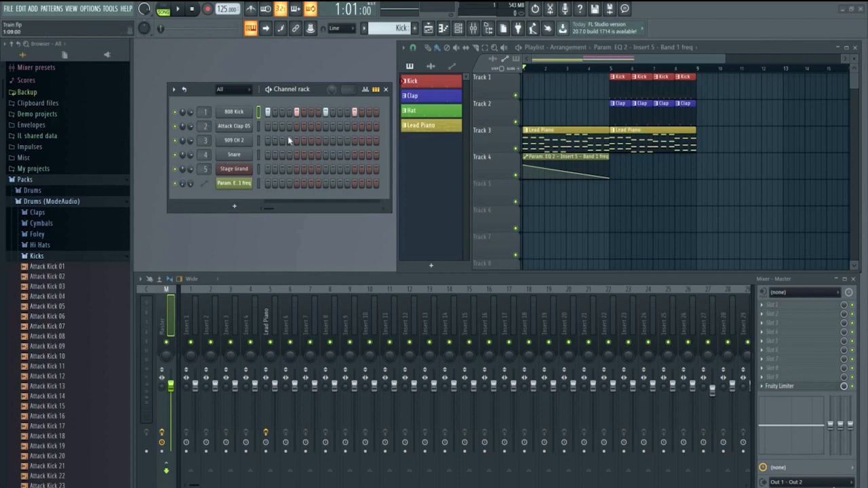
# Rename the 808 Kick channel in the Channel rack as Kick
pyautogui.rightClick(231, 113)
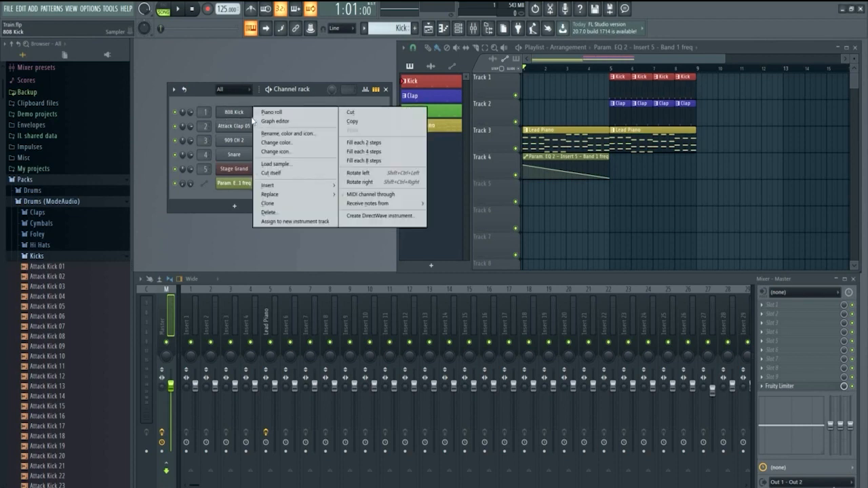
pyautogui.click(288, 134)
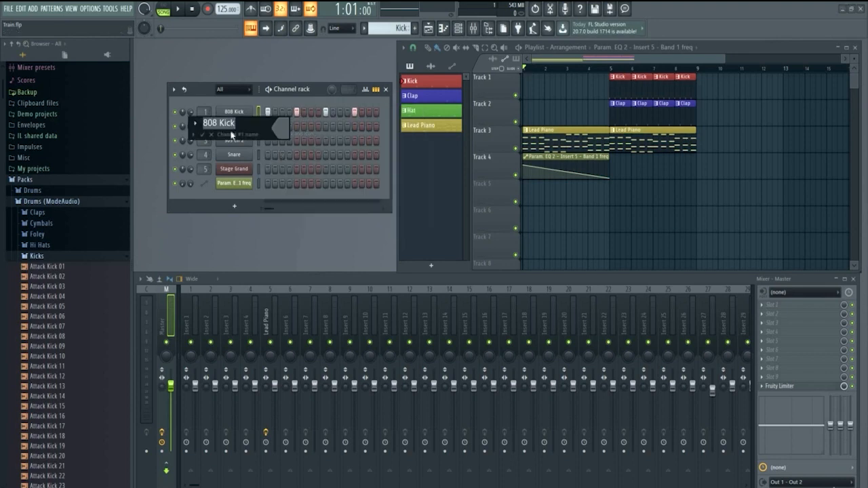
pyautogui.write('Kic')
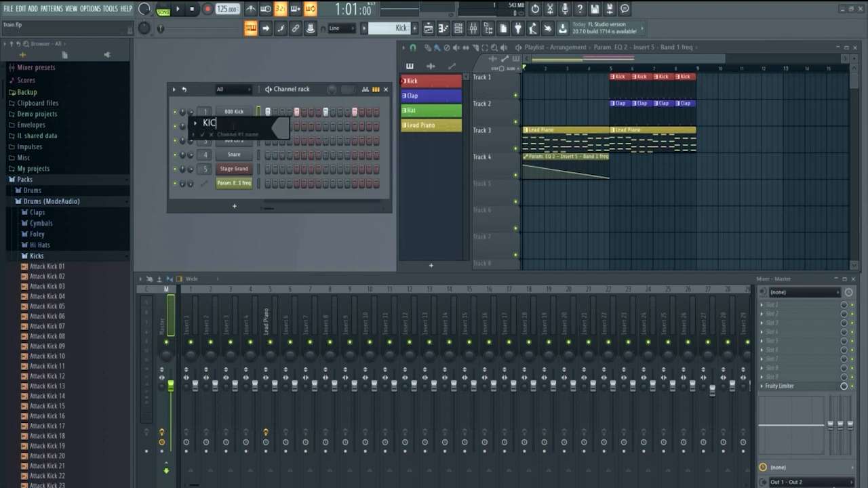
pyautogui.write('k')
pyautogui.press('Return')
# Switch to the Clap pattern and rename the Attack Clap 05 channel as Clap
pyautogui.scroll(-1, 400, 29)
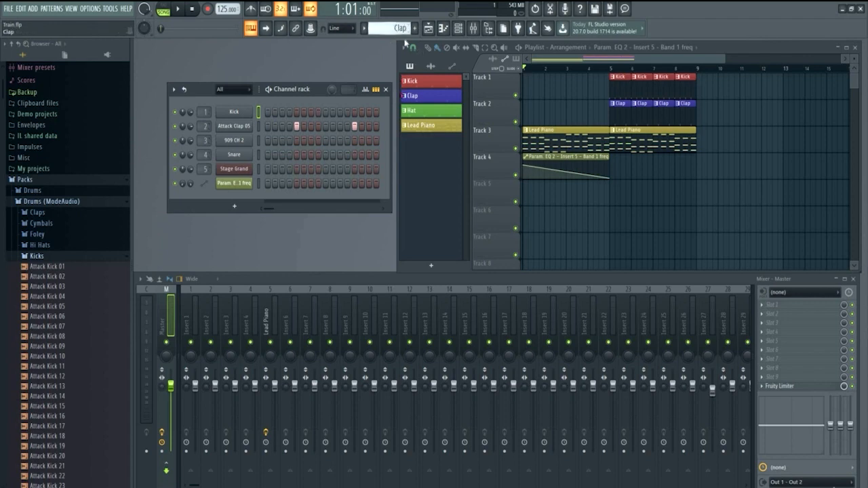
pyautogui.rightClick(236, 128)
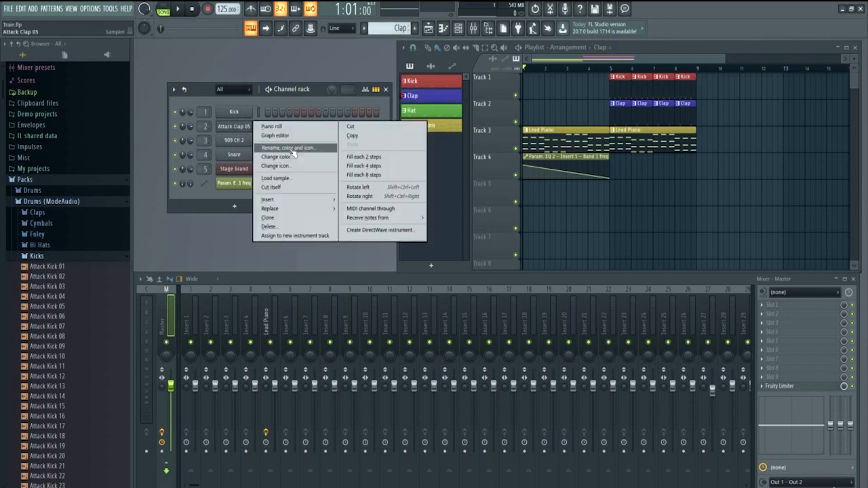
pyautogui.click(290, 148)
pyautogui.write('Clap')
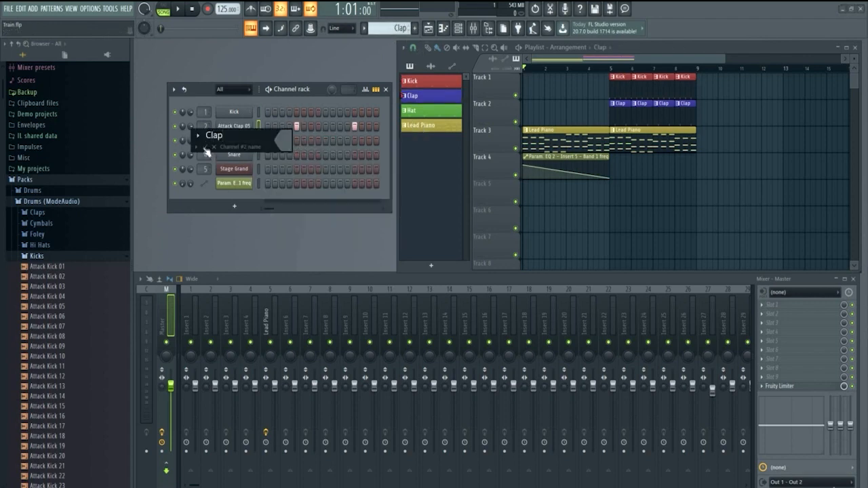
pyautogui.press('Return')
# Switch to the Hat pattern and rename the 909 CH 2 channel as Hat
pyautogui.scroll(-1, 400, 29)
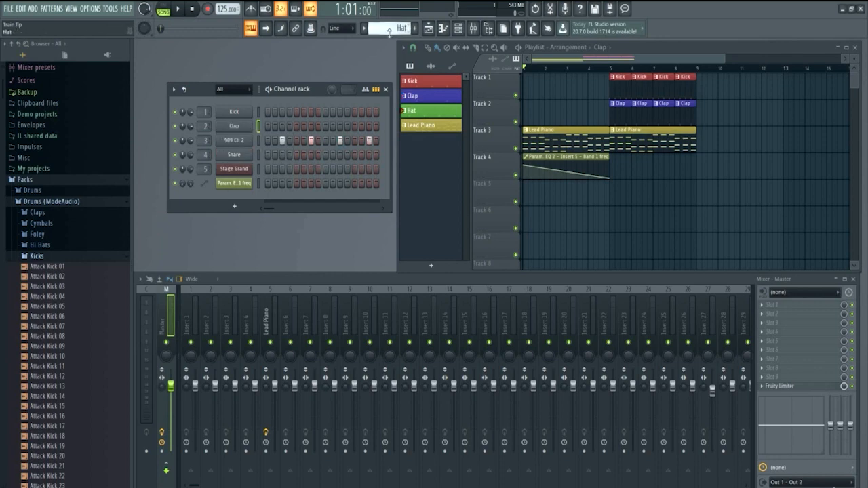
pyautogui.rightClick(252, 138)
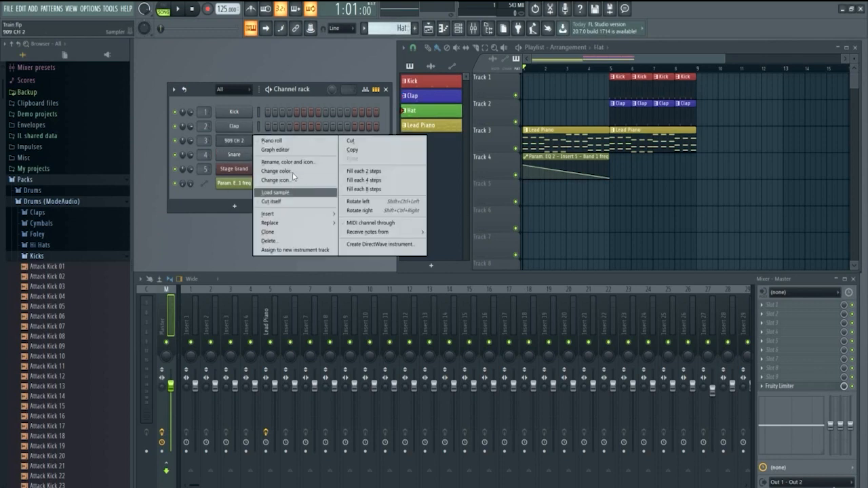
pyautogui.click(284, 164)
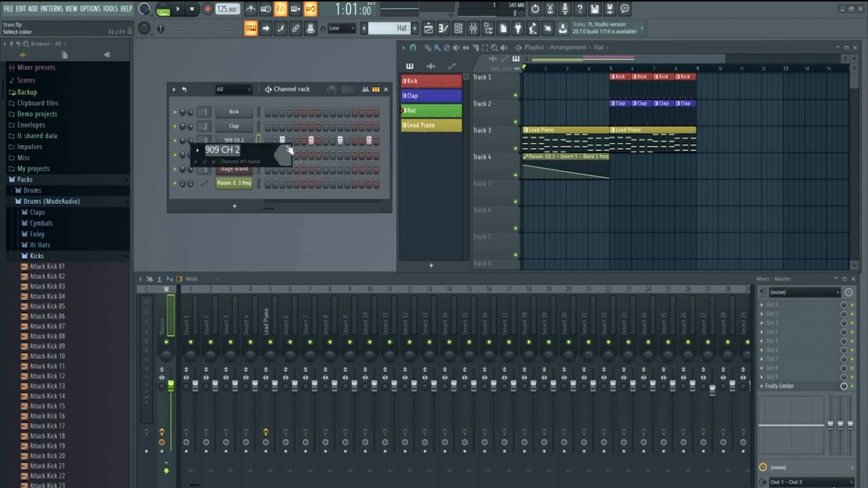
pyautogui.write('Hat')
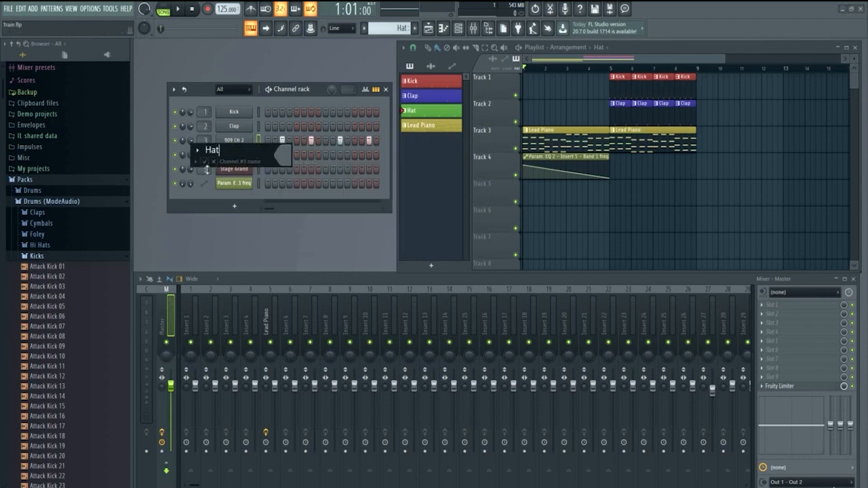
pyautogui.click(205, 163)
# Switch to the Lead Piano pattern and rename the Stage Grand channel as Lead Piano
pyautogui.moveTo(390, 27); pyautogui.dragTo(398, 44)
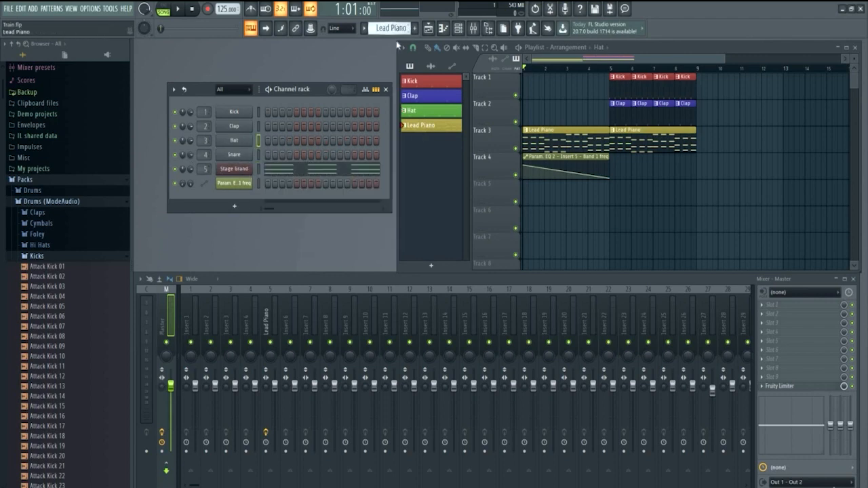
pyautogui.rightClick(239, 171)
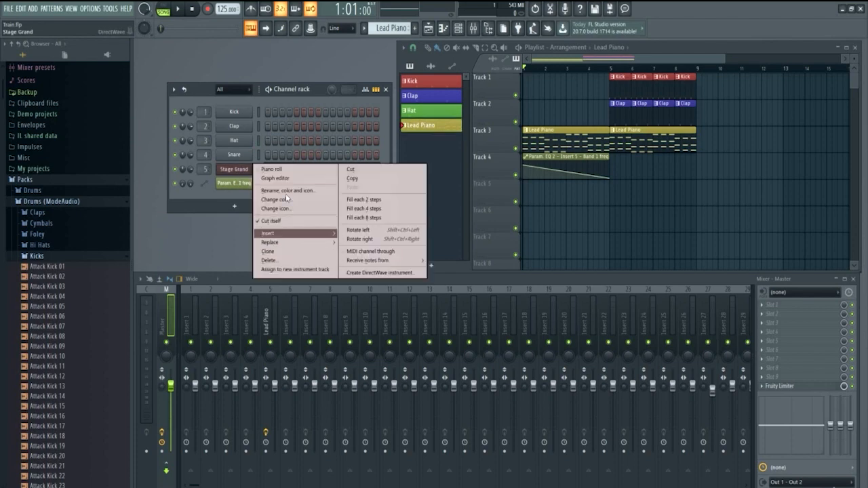
pyautogui.click(277, 210)
pyautogui.write('Lead Piano')
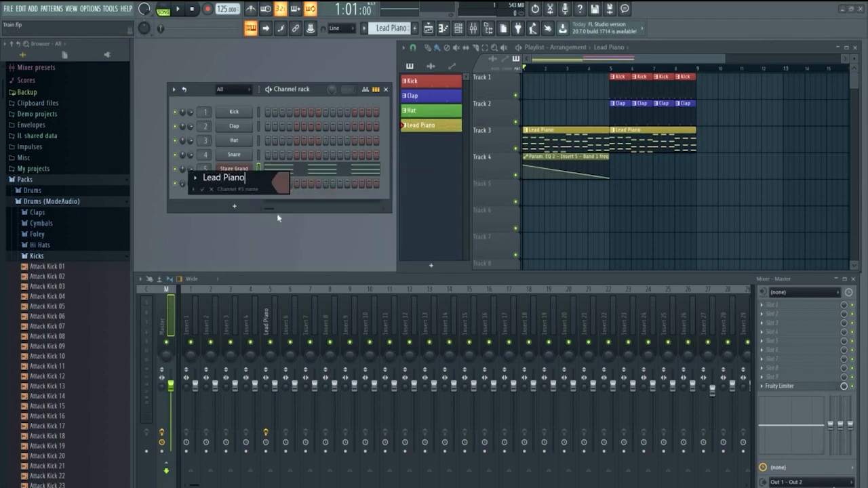
pyautogui.click(202, 188)
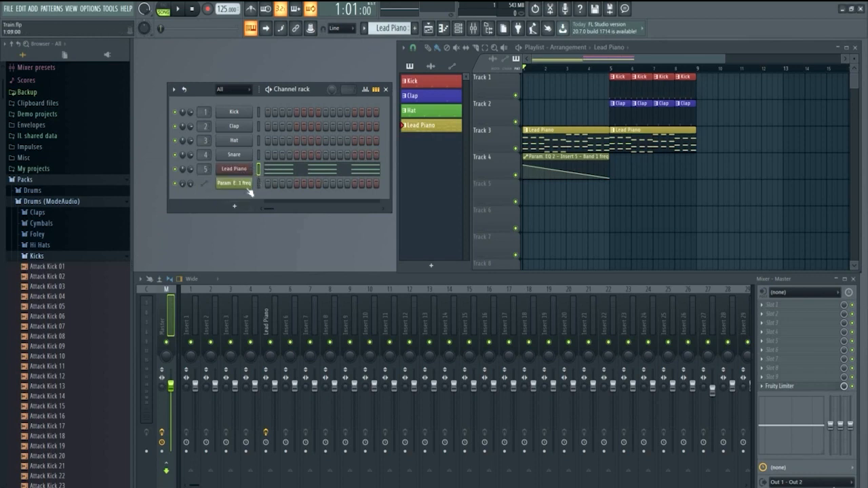
# Rename the Param. EQ 2 automation channel in the Channel rack as Rising Lead Piano
pyautogui.rightClick(236, 185)
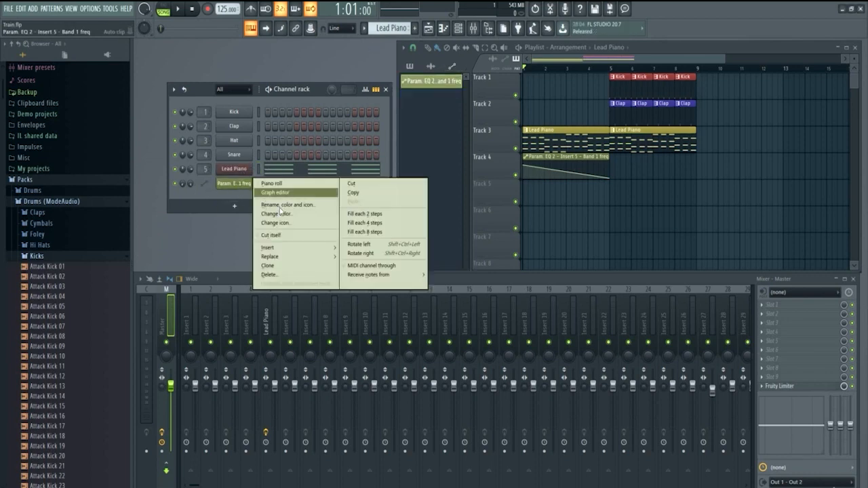
pyautogui.click(282, 205)
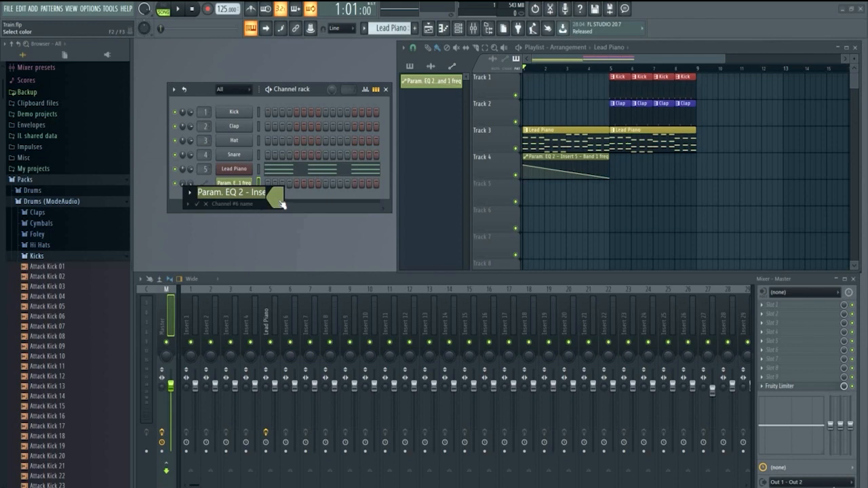
pyautogui.write('Ris')
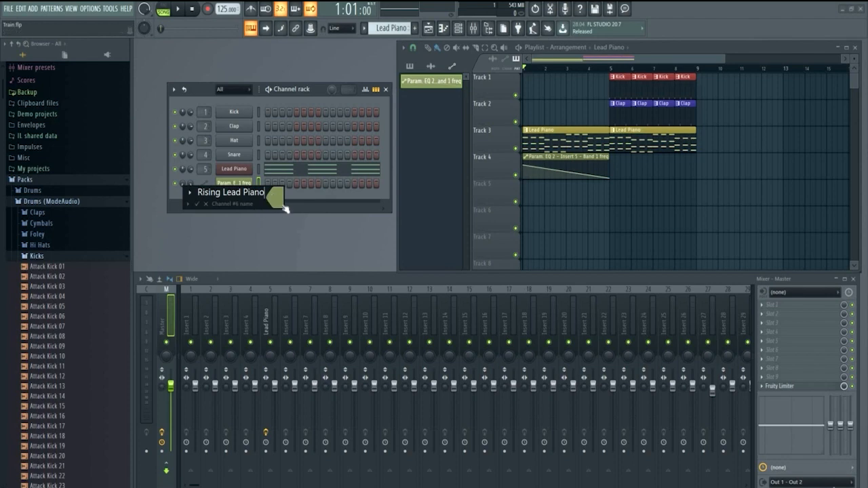
pyautogui.write('ing Lead Piano')
pyautogui.press('Return')
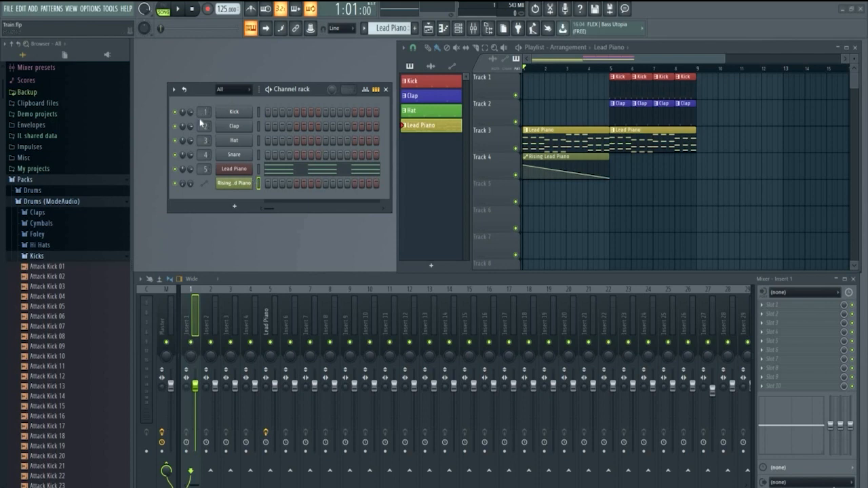
# Rename mixer track Insert 1 as Kick
pyautogui.rightClick(194, 333)
pyautogui.click(214, 275)
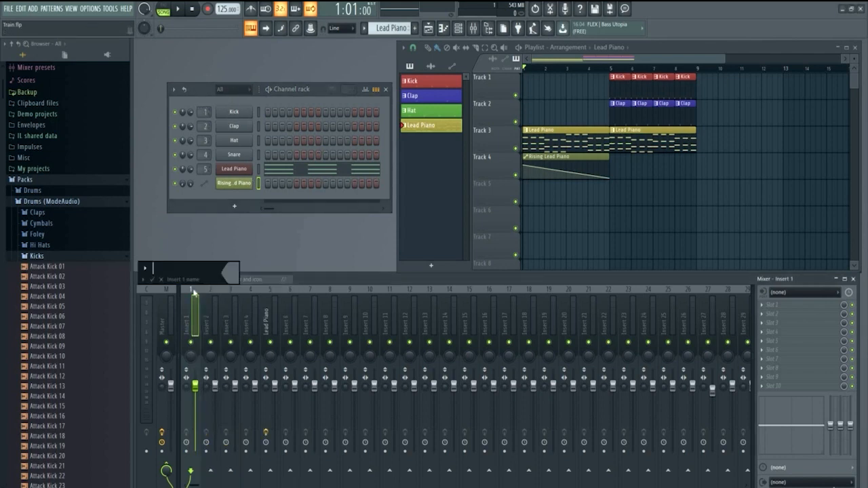
pyautogui.write('Kick')
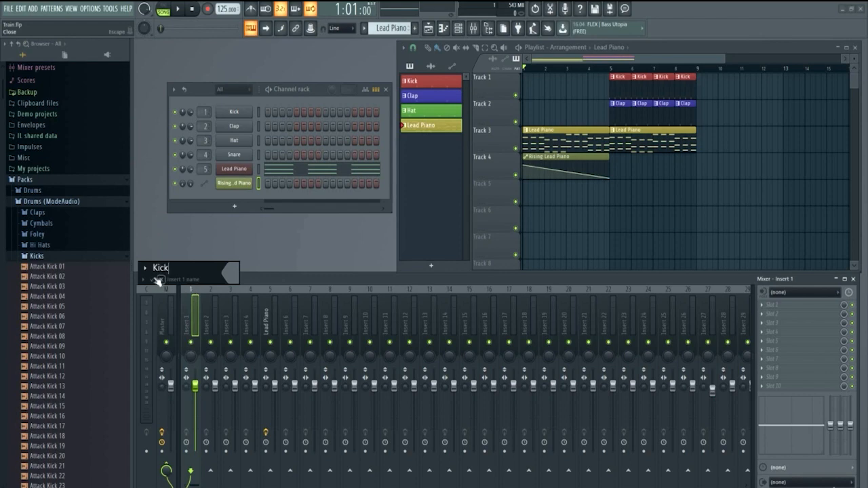
pyautogui.press('Return')
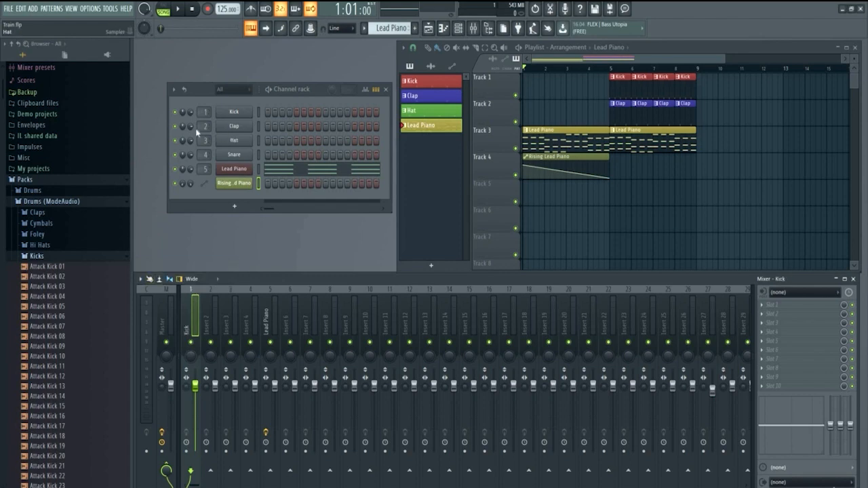
# Rename mixer track Insert 2 as Clap, leaving its colour unchanged
pyautogui.rightClick(216, 326)
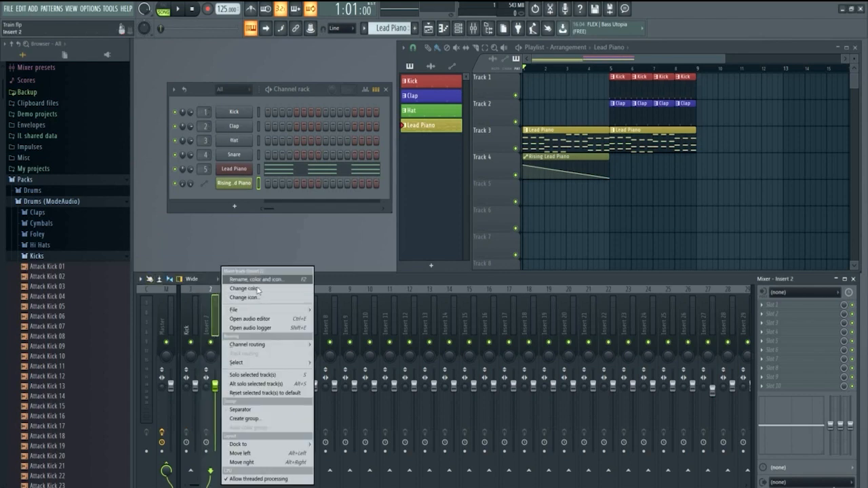
pyautogui.click(256, 280)
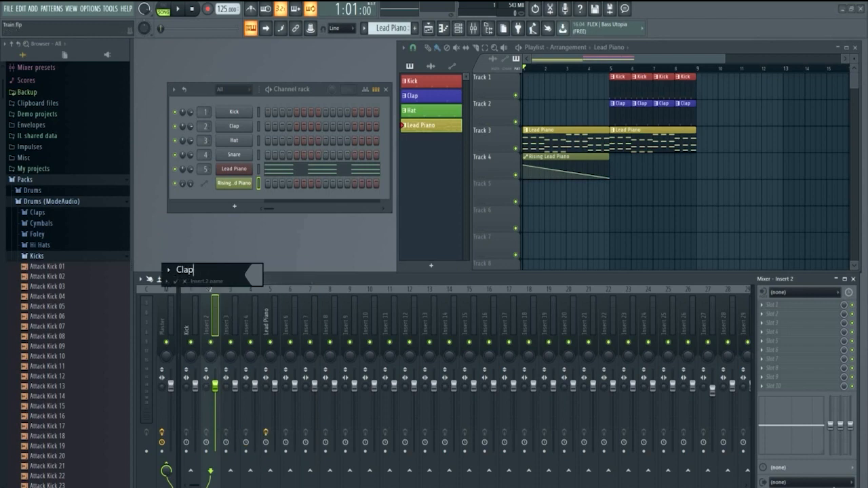
pyautogui.click(259, 277)
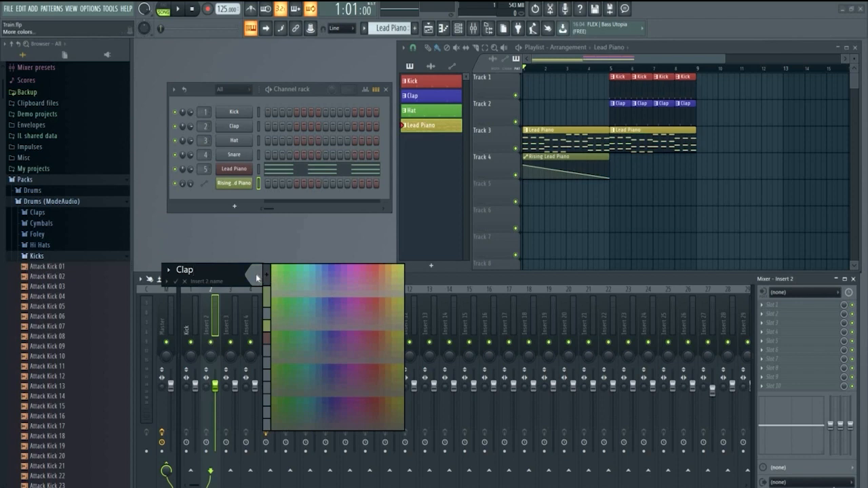
pyautogui.press('Return')
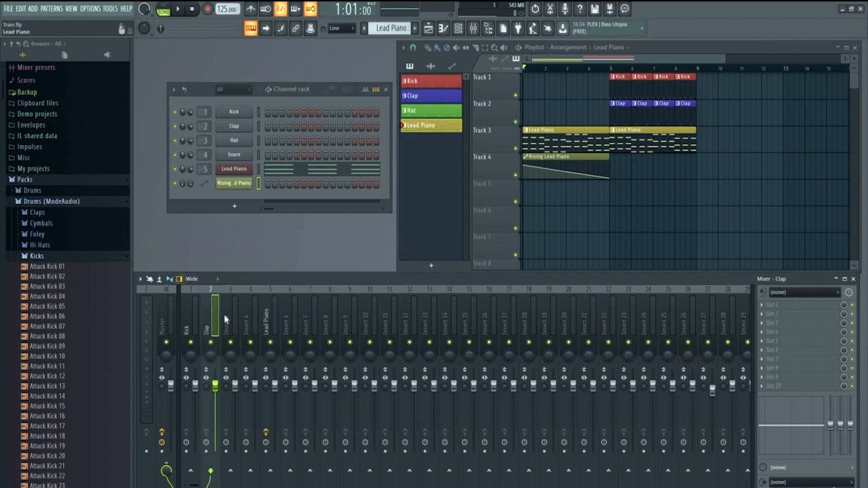
# Rename mixer track Insert 3 as Hat
pyautogui.click(228, 318)
pyautogui.rightClick(228, 317)
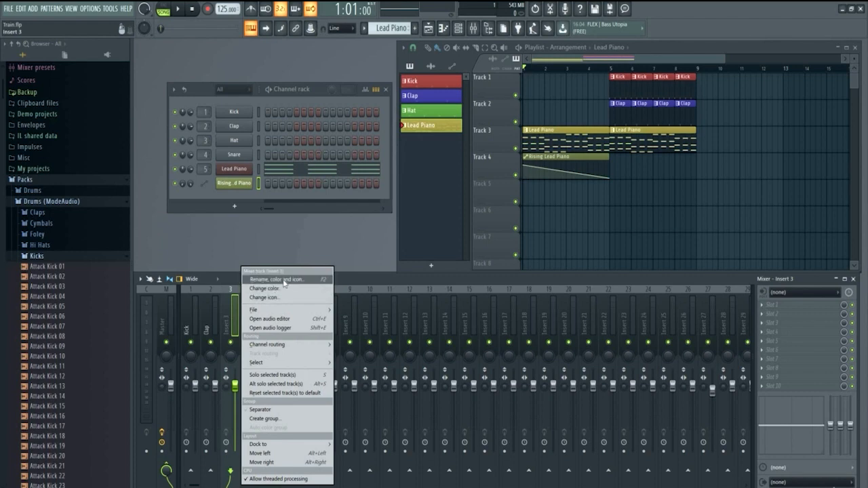
pyautogui.click(285, 280)
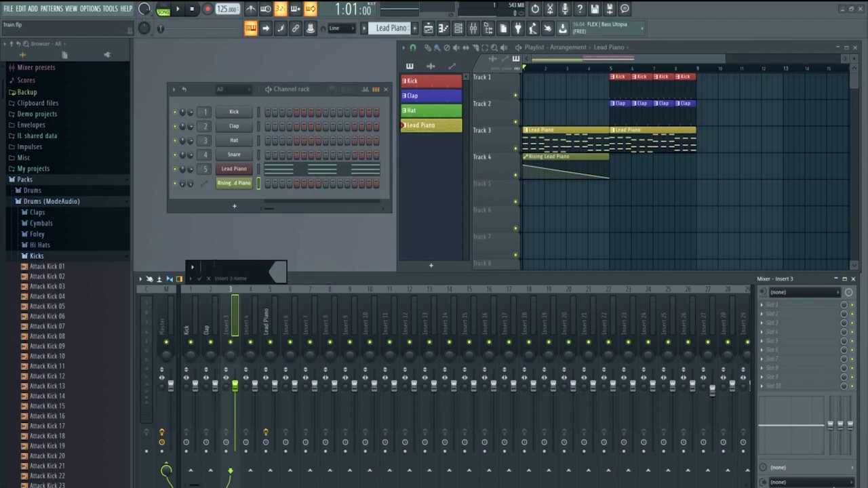
pyautogui.write('Hat')
pyautogui.press('Return')
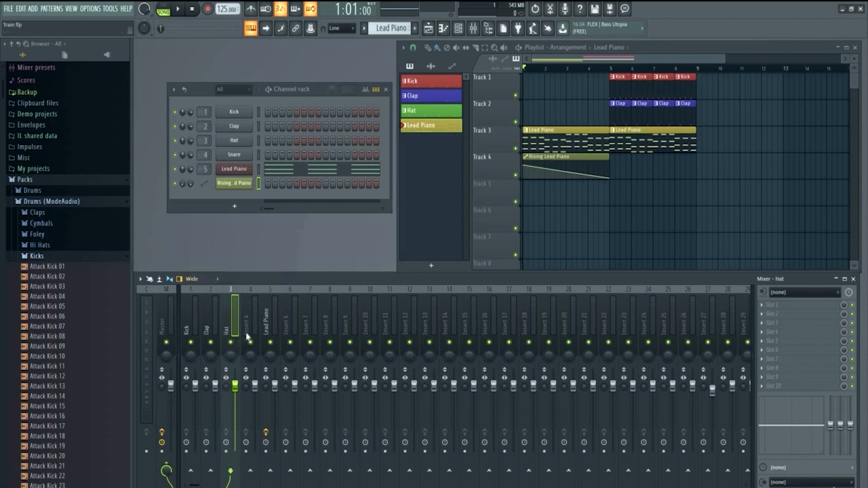
# Rename mixer track Insert 4 as Snare, and select the Lead Piano mixer track
pyautogui.click(251, 329)
pyautogui.rightClick(255, 332)
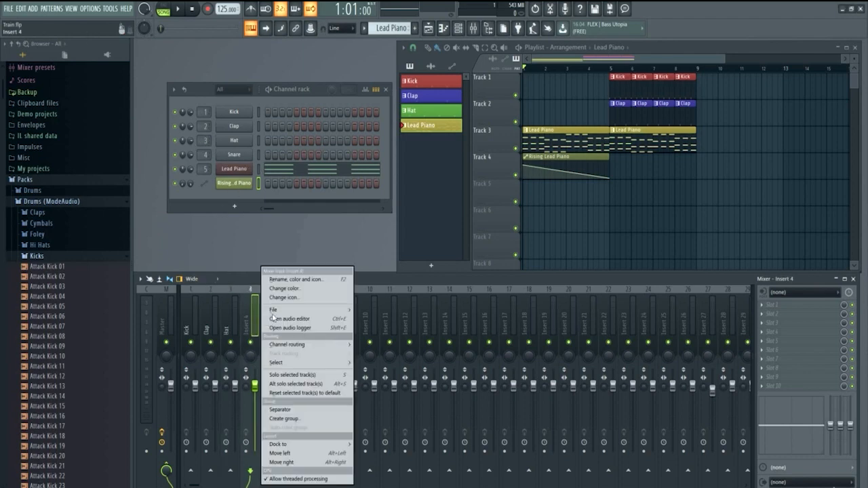
pyautogui.click(291, 281)
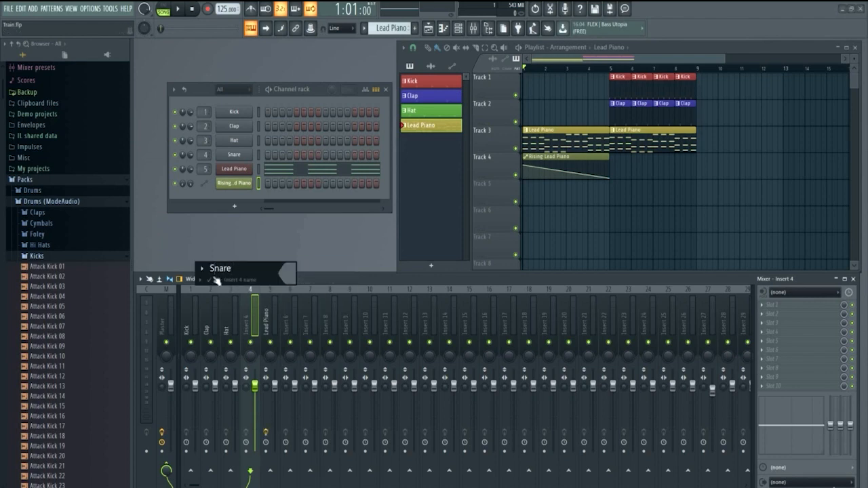
pyautogui.press('Return')
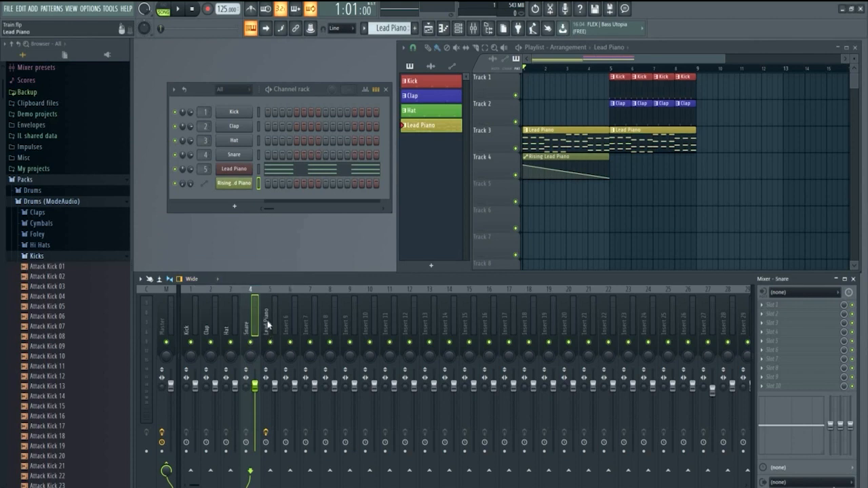
pyautogui.click(268, 324)
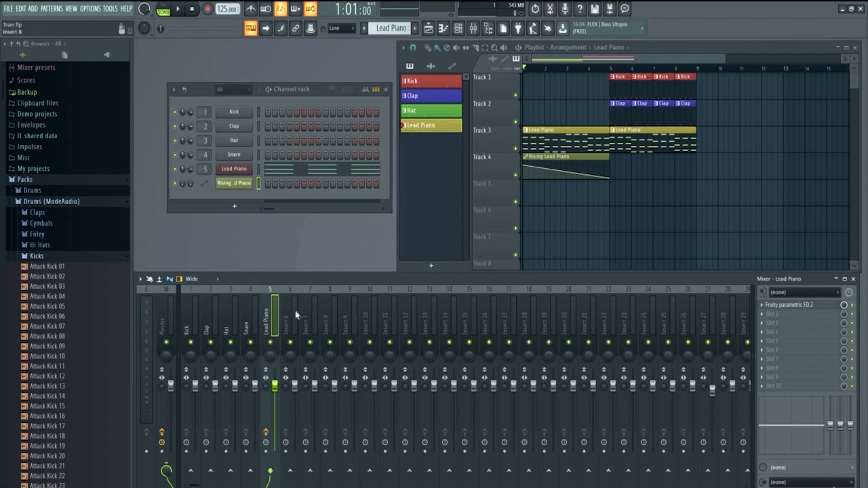
# Switch from the Lead Piano pattern to the Clap pattern and play it in pattern mode, then stop playback
pyautogui.click(237, 188)
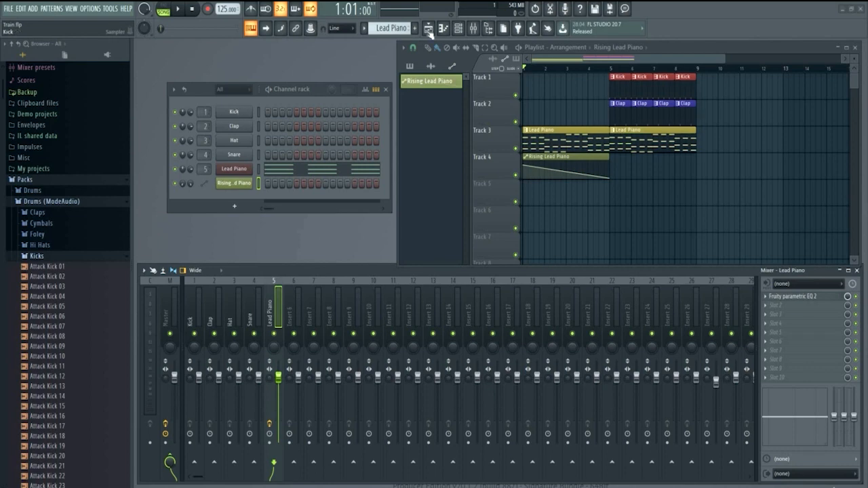
pyautogui.moveTo(406, 28); pyautogui.dragTo(406, 39)
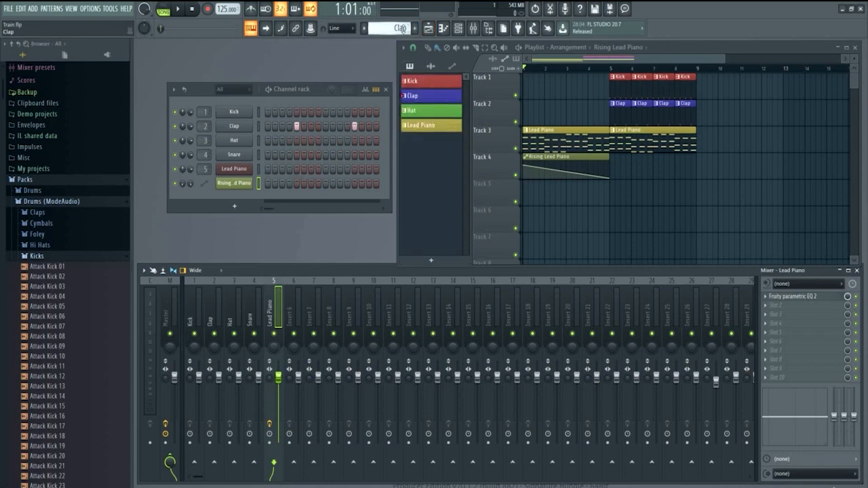
pyautogui.click(272, 92)
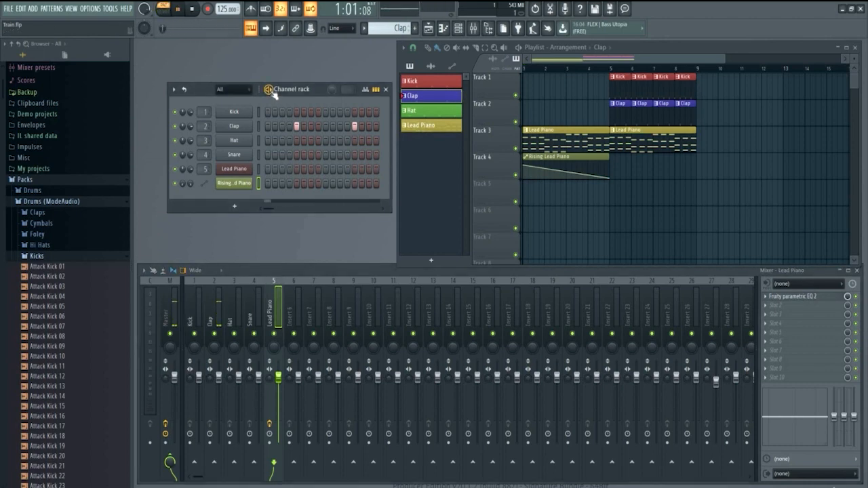
pyautogui.press('space')
# Load Fruity Reeverb 2 into effect slot 1 of the Clap mixer track and place its window over the mixer
pyautogui.click(212, 297)
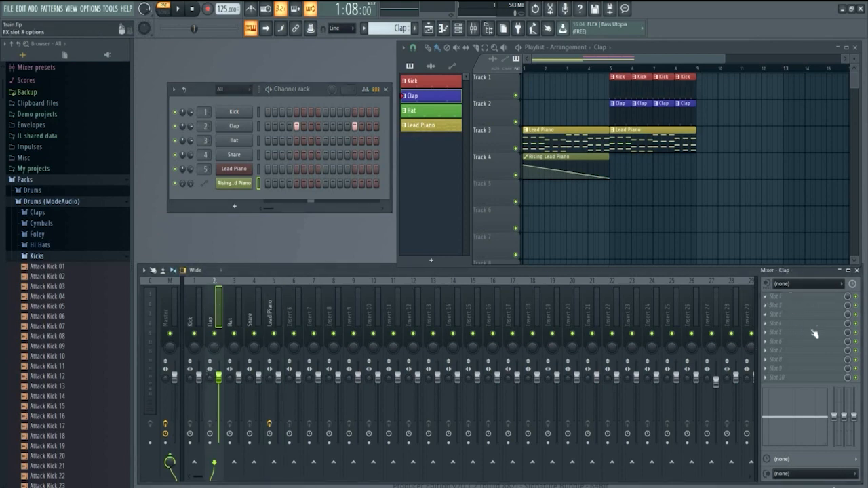
pyautogui.click(276, 286)
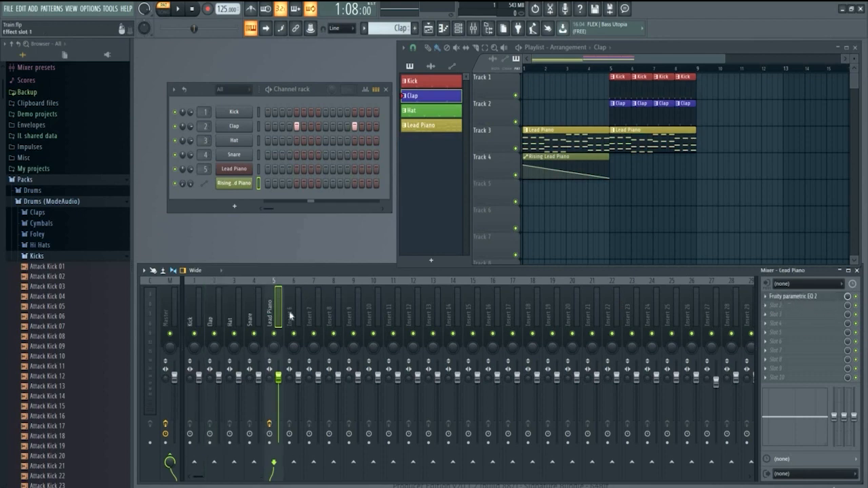
pyautogui.click(215, 284)
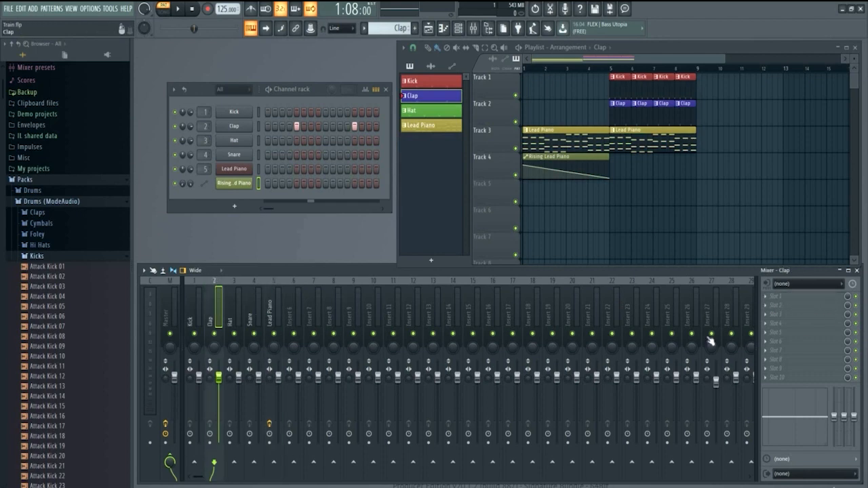
pyautogui.click(767, 301)
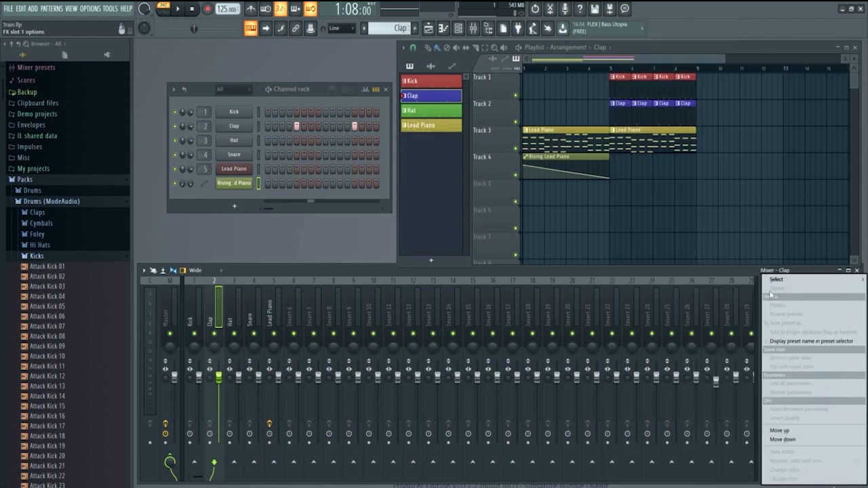
pyautogui.moveTo(777, 281)
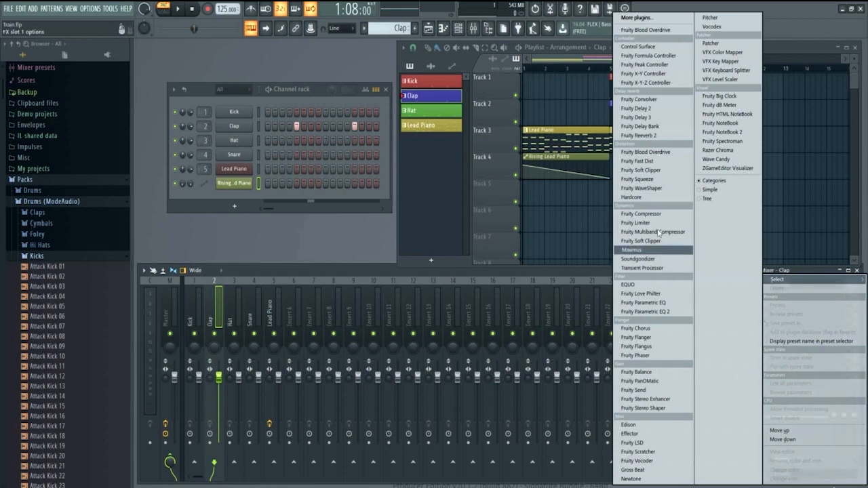
pyautogui.click(663, 140)
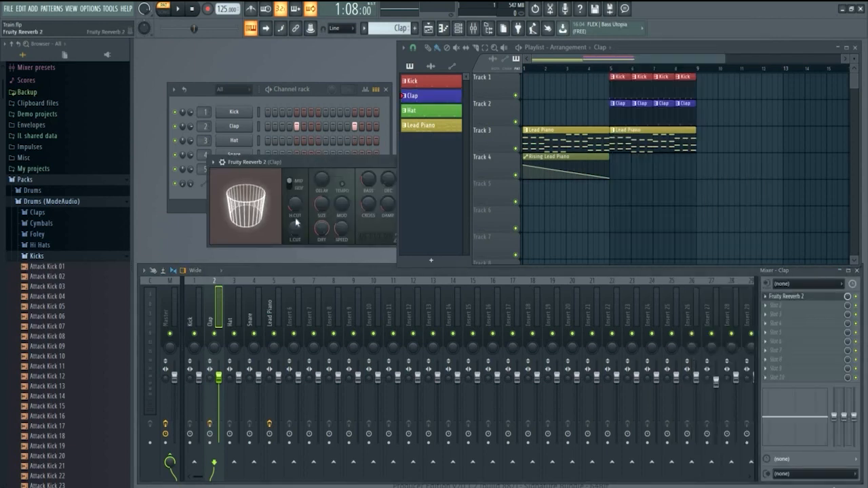
pyautogui.moveTo(324, 160); pyautogui.dragTo(303, 250)
pyautogui.moveTo(374, 317); pyautogui.dragTo(378, 303)
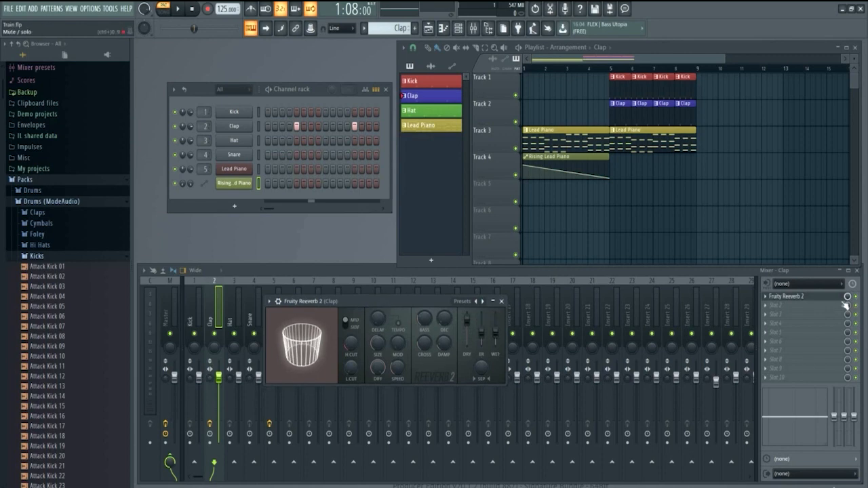
# Play the Clap pattern to hear it with the reverb, and stop playback
pyautogui.moveTo(269, 91); pyautogui.dragTo(272, 98)
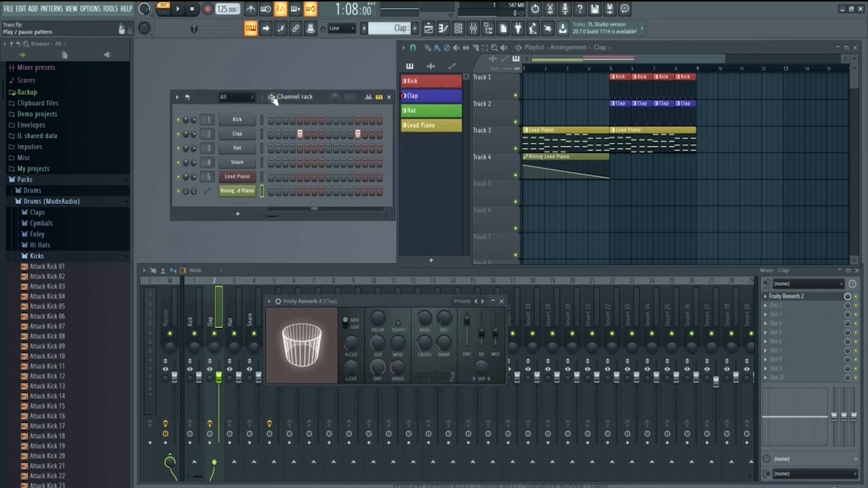
pyautogui.press('space')
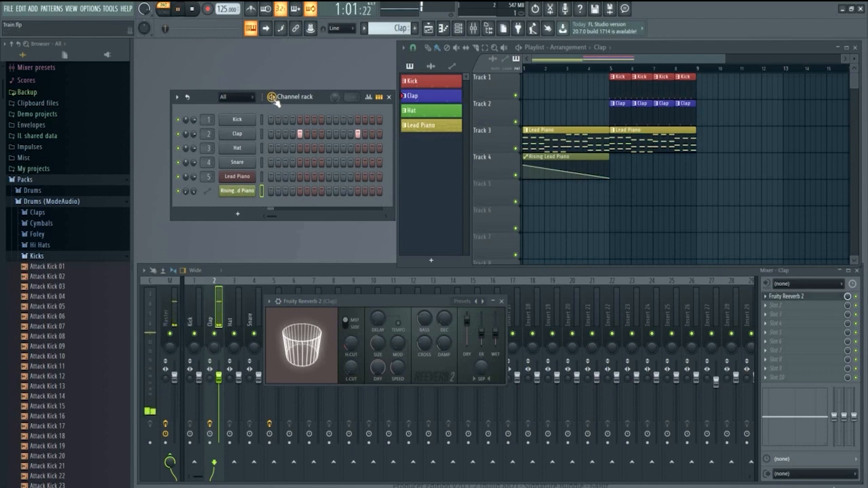
pyautogui.press('space')
# While the Clap pattern plays, reshape the reverb's room and adjust the wet and dry levels in Fruity Reeverb 2
pyautogui.moveTo(338, 300); pyautogui.dragTo(321, 289)
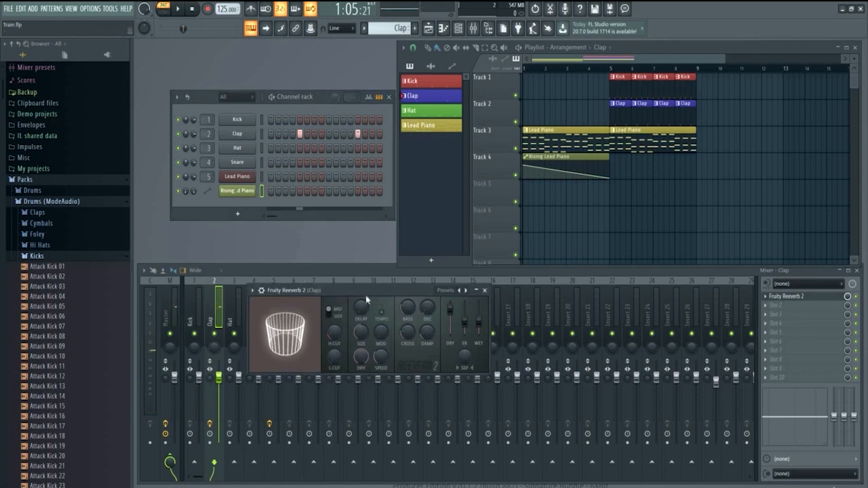
pyautogui.moveTo(356, 288)
pyautogui.mouseDown()
pyautogui.moveTo(345, 285)
pyautogui.moveTo(370, 287)
pyautogui.mouseUp()
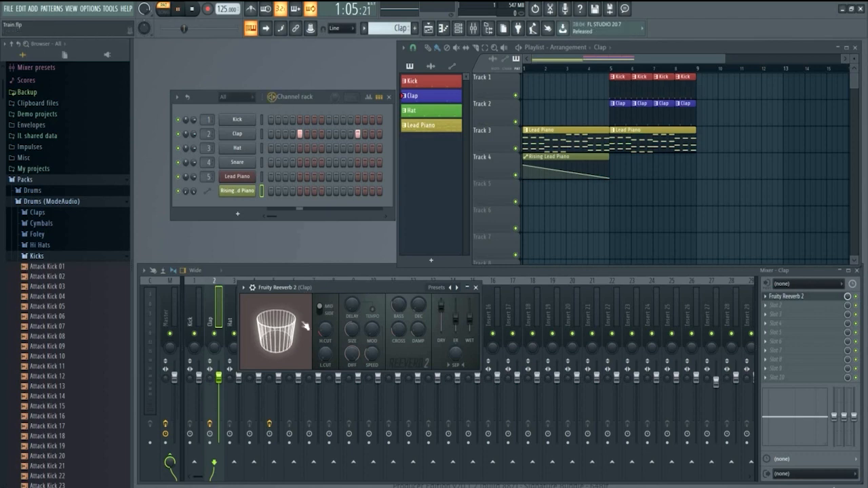
pyautogui.press('space')
pyautogui.moveTo(293, 332); pyautogui.dragTo(290, 340)
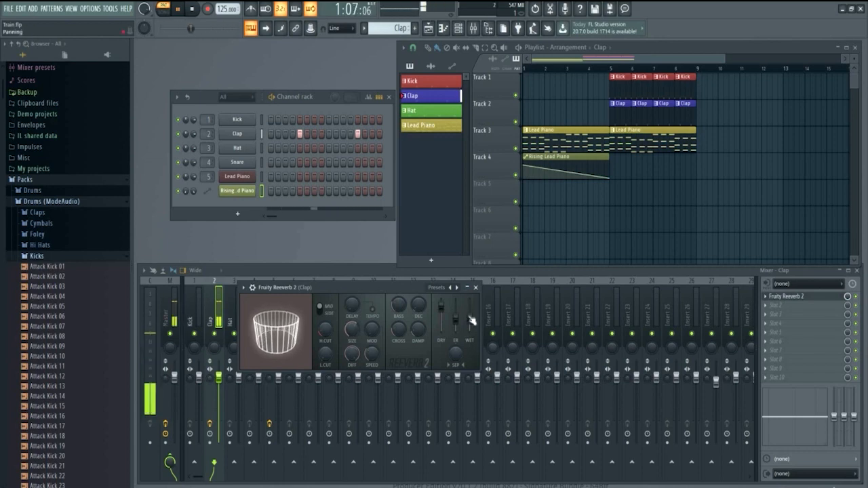
pyautogui.moveTo(470, 320); pyautogui.dragTo(472, 324)
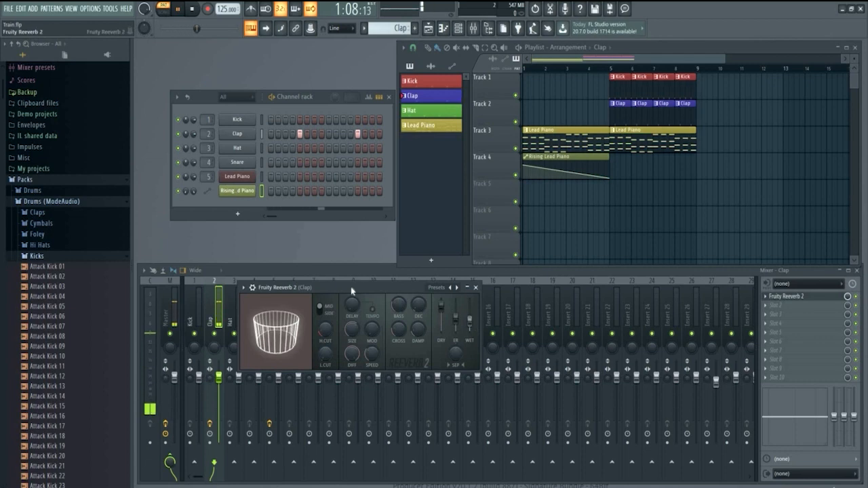
pyautogui.moveTo(442, 308); pyautogui.dragTo(441, 304)
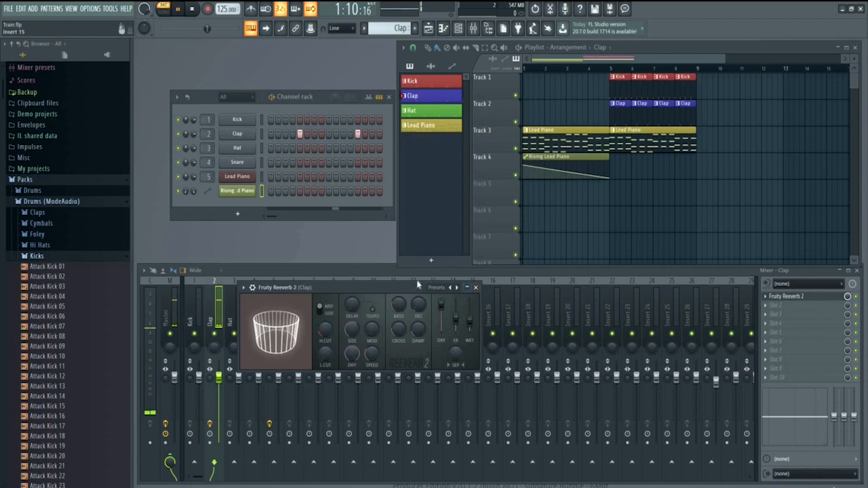
# Bypass Fruity Reeverb 2 on the Clap mixer track, play the Clap pattern without it, and stop playback
pyautogui.click(331, 156)
pyautogui.press('space')
pyautogui.click(856, 297)
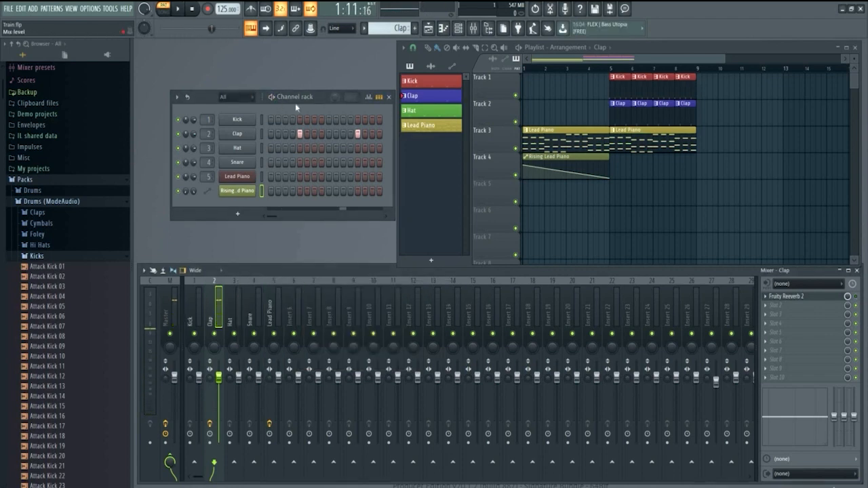
pyautogui.press('space')
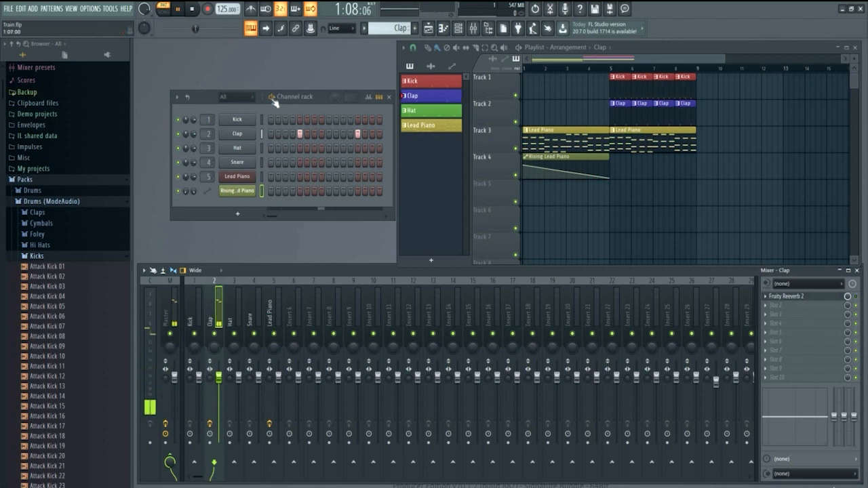
pyautogui.press('space')
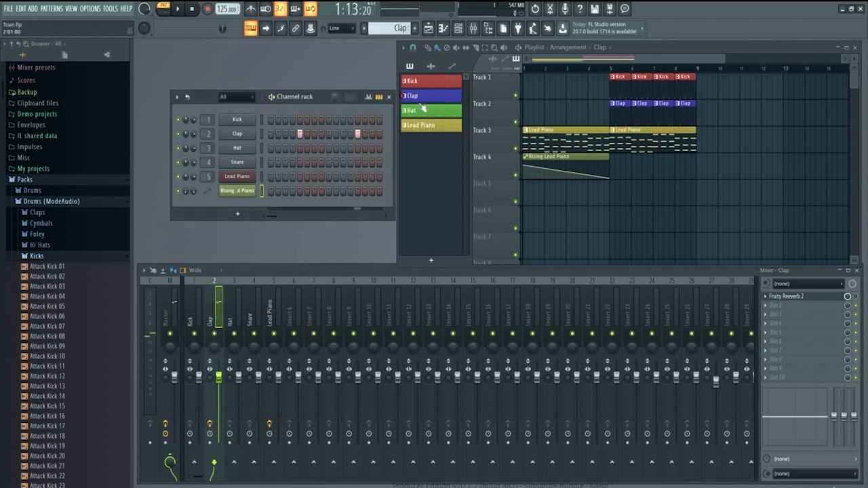
pyautogui.moveTo(326, 100); pyautogui.dragTo(320, 89)
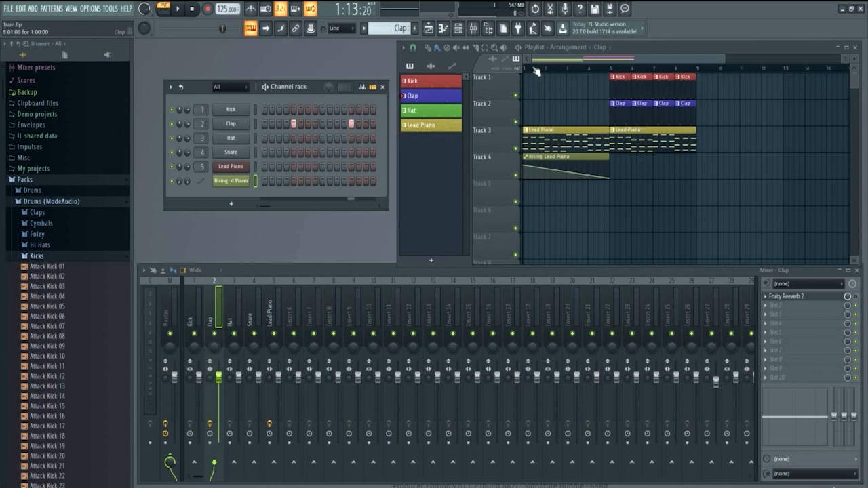
# Switch to song mode and play the arrangement from late in bar 4, then again from bar 5
pyautogui.press('l')
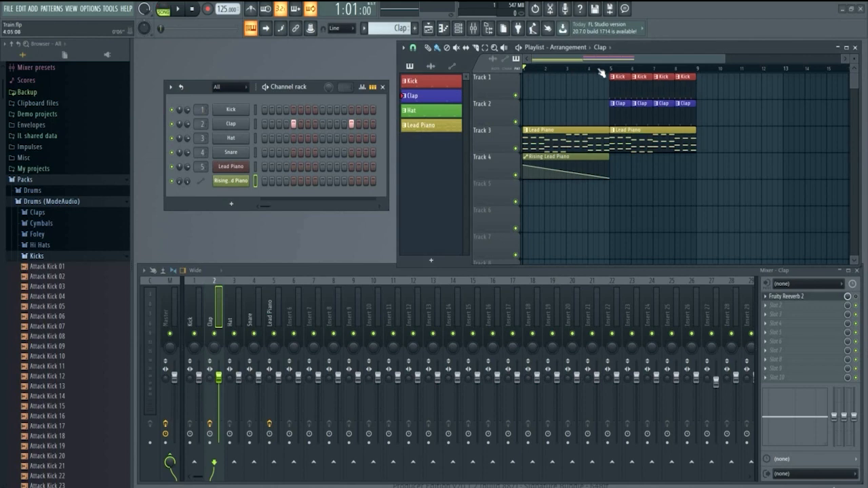
pyautogui.click(600, 69)
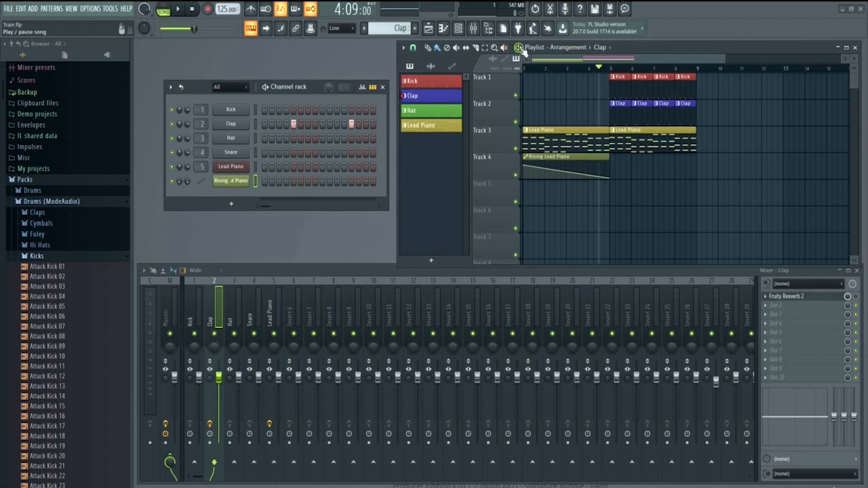
pyautogui.click(519, 48)
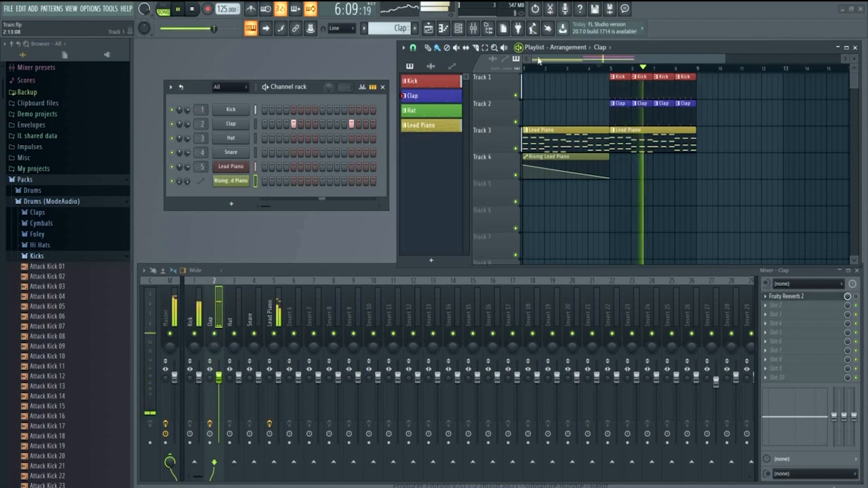
pyautogui.press('space')
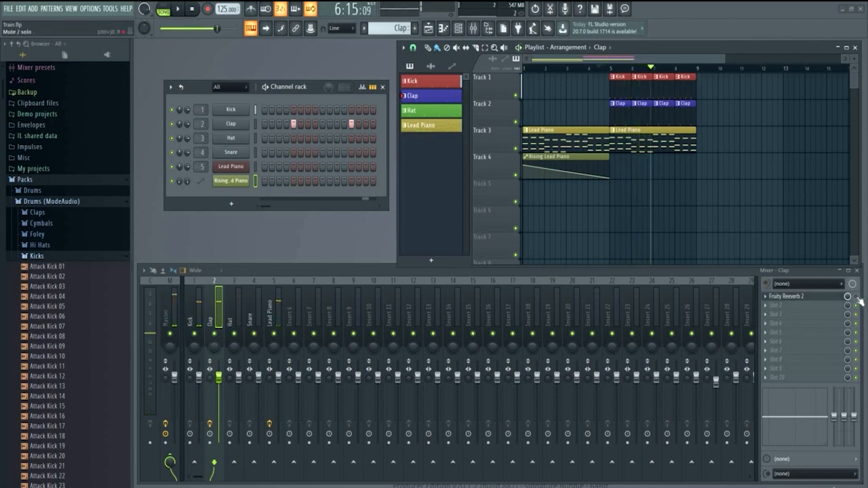
pyautogui.click(609, 69)
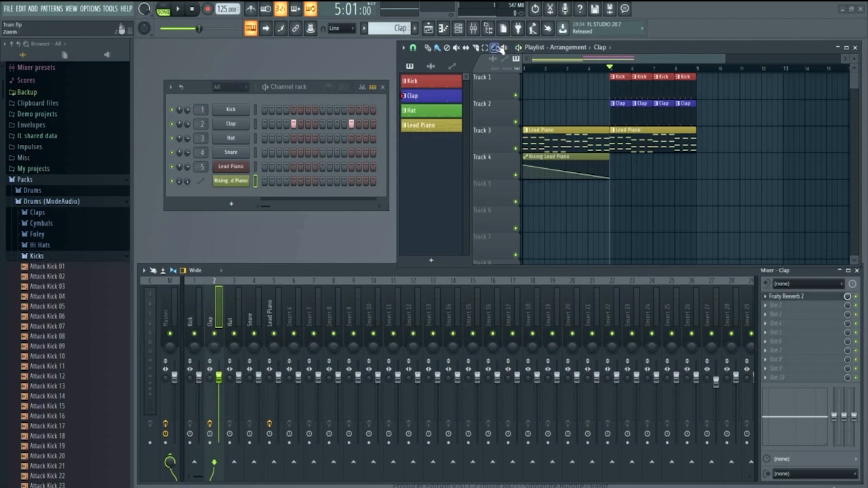
pyautogui.press('space')
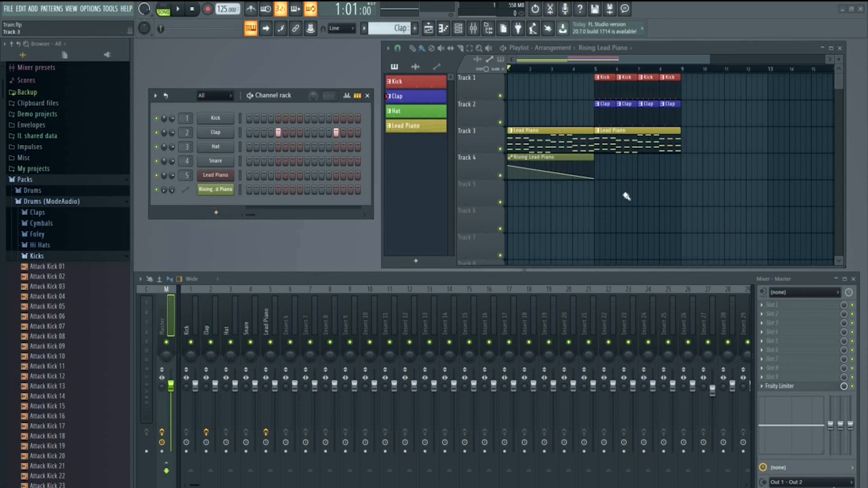
# Add a Harmless synth channel from the plugin picker, minimize the playlist and place the synth window beside the Channel rack
pyautogui.click(597, 69)
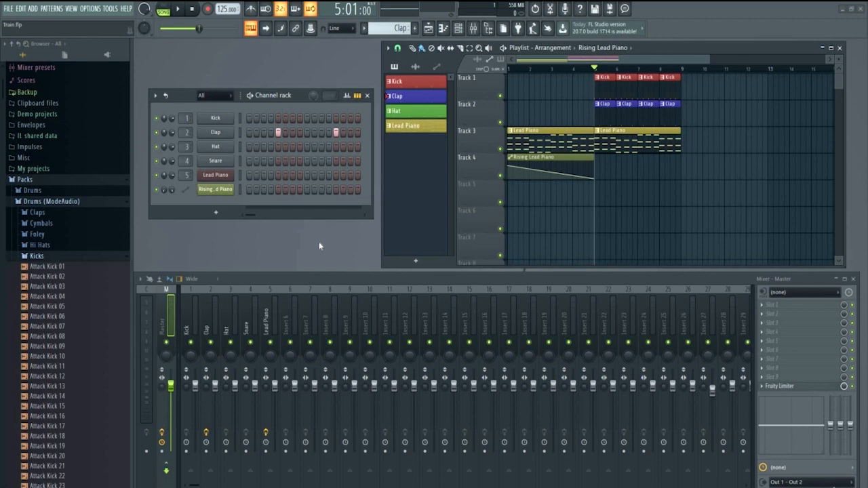
pyautogui.click(519, 28)
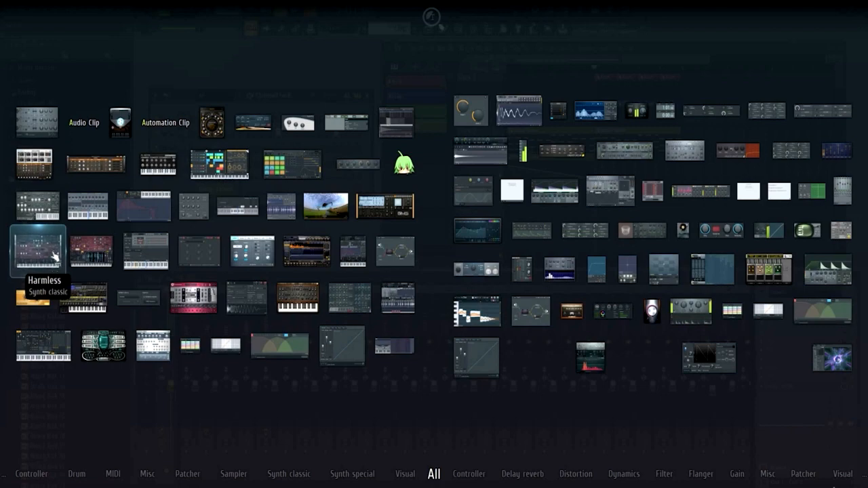
pyautogui.click(56, 256)
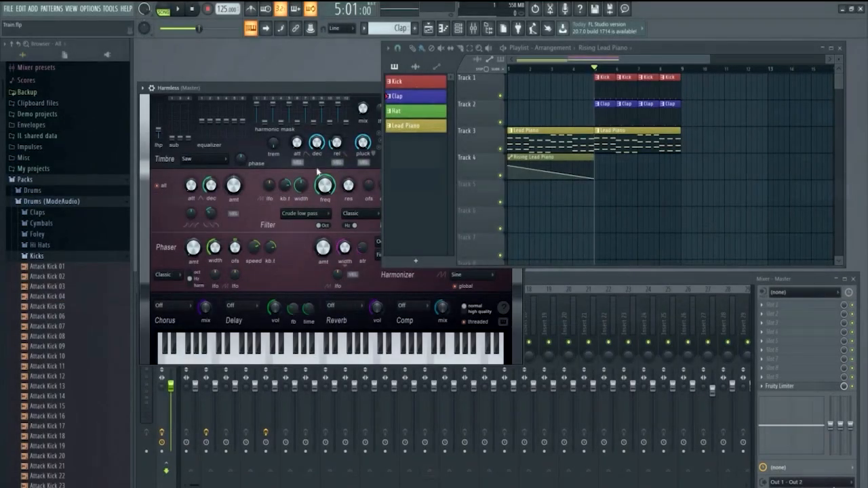
pyautogui.click(822, 48)
pyautogui.moveTo(384, 87); pyautogui.dragTo(621, 118)
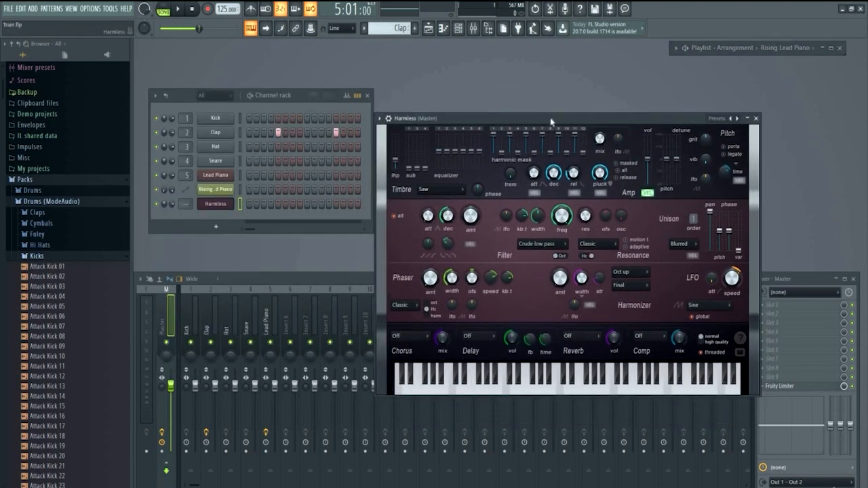
pyautogui.moveTo(550, 118); pyautogui.dragTo(555, 128)
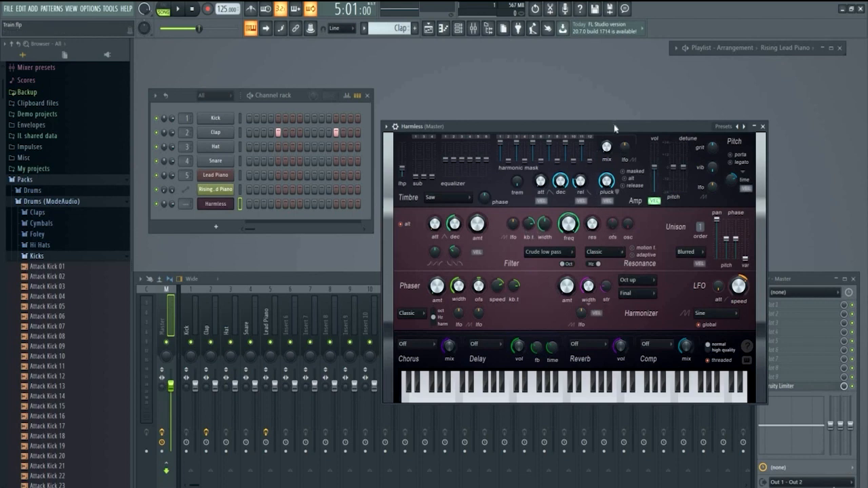
pyautogui.moveTo(615, 128); pyautogui.dragTo(608, 131)
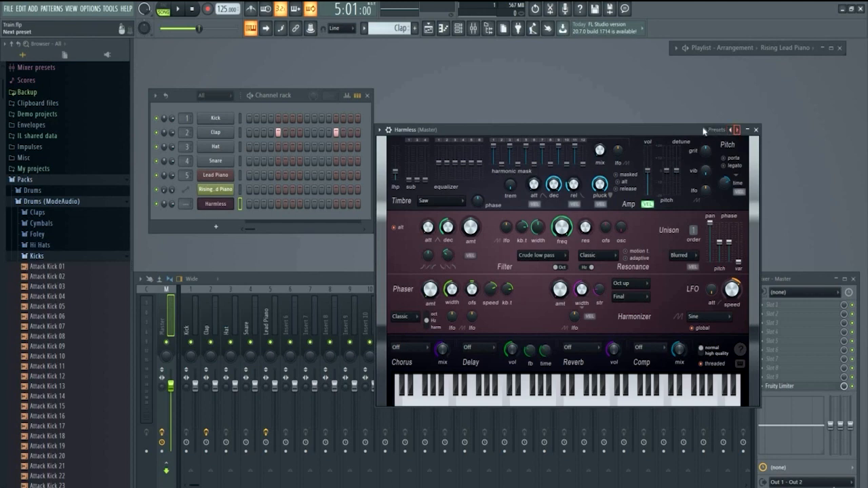
# Step through the Harmless presets from 8 Bit Wonderland FG to WaveWorld FG, auditioning a note, and close the synth window
pyautogui.click(738, 130)
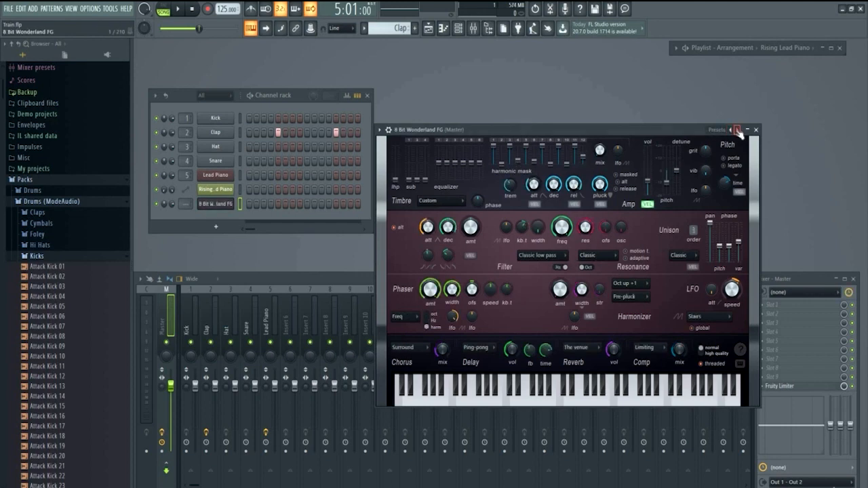
pyautogui.click(738, 130)
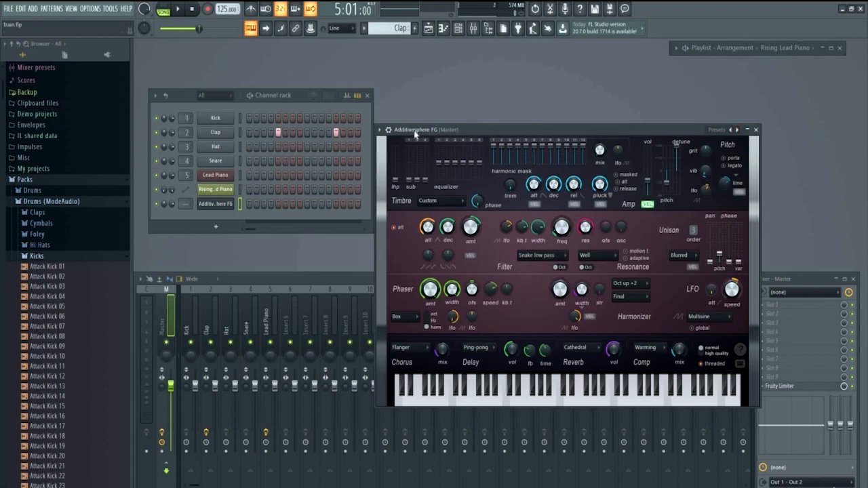
pyautogui.click(738, 130)
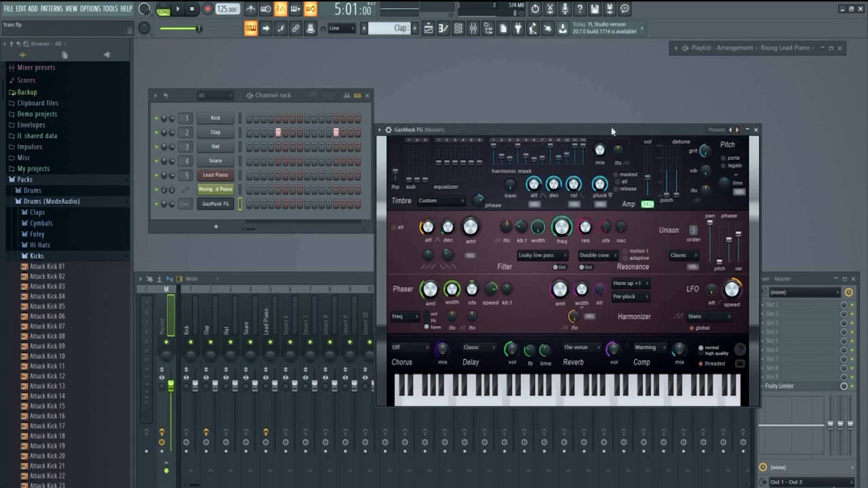
pyautogui.moveTo(614, 129); pyautogui.dragTo(623, 144)
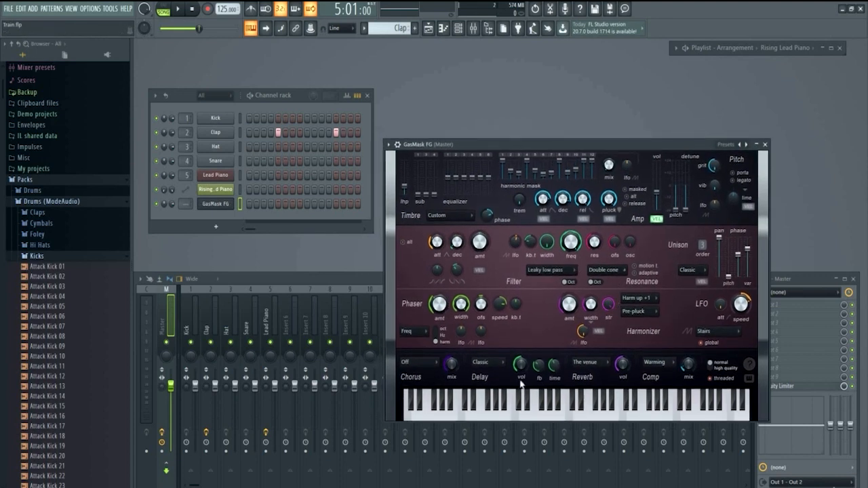
pyautogui.click(548, 416)
pyautogui.click(747, 145)
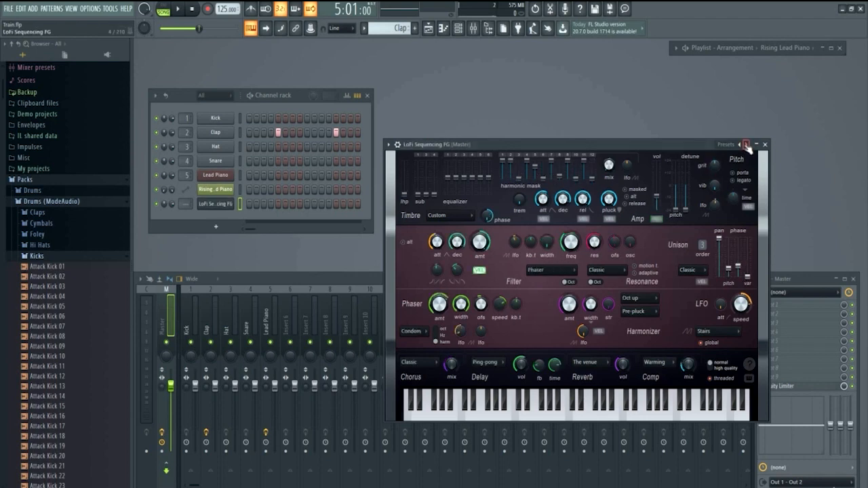
pyautogui.click(746, 146)
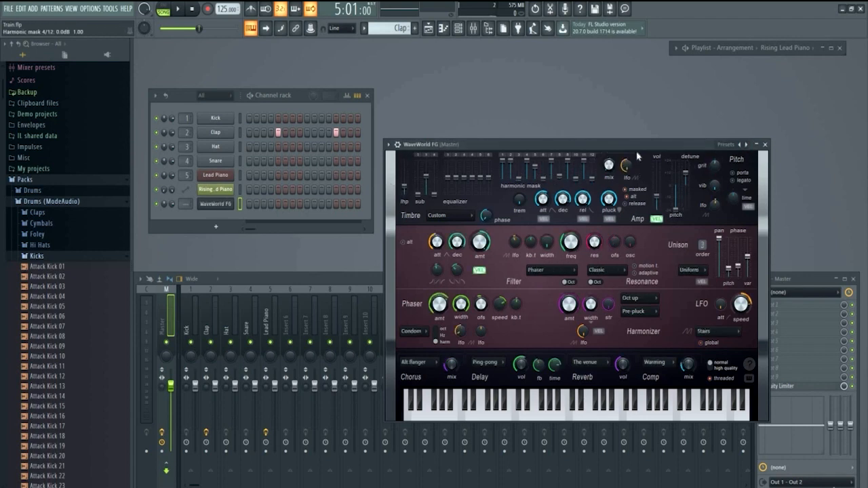
pyautogui.click(746, 145)
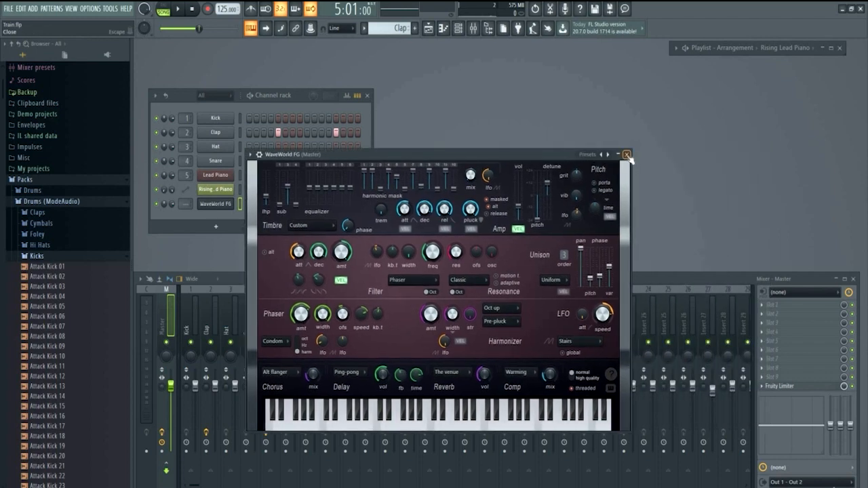
pyautogui.click(627, 155)
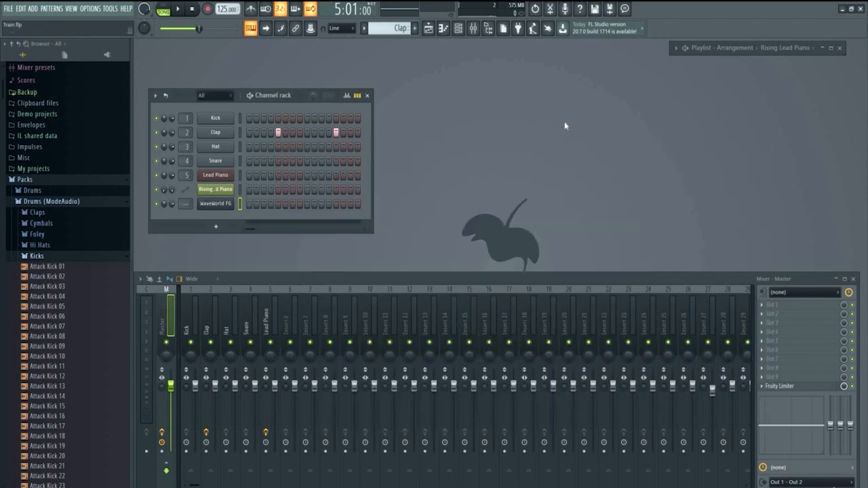
# Switch to the new Pattern 5 and open a maximized piano roll for the WaveWorld FG channel with the playlist minimized
pyautogui.click(833, 48)
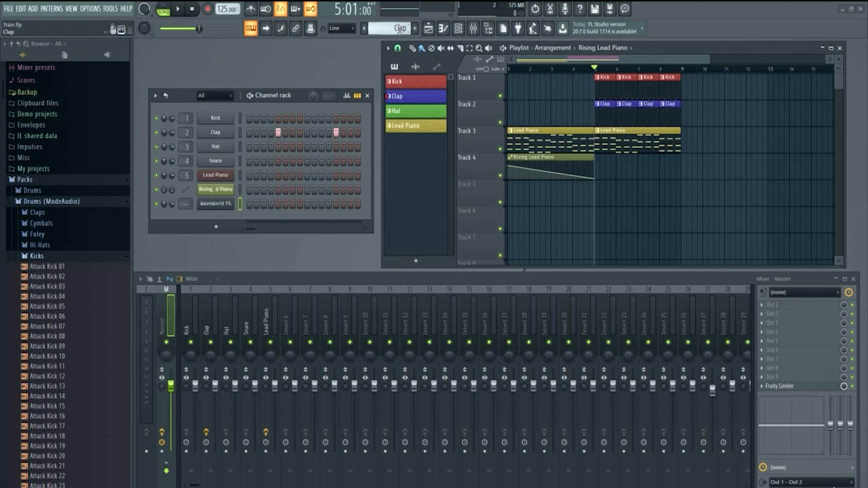
pyautogui.scroll(-3, 401, 30)
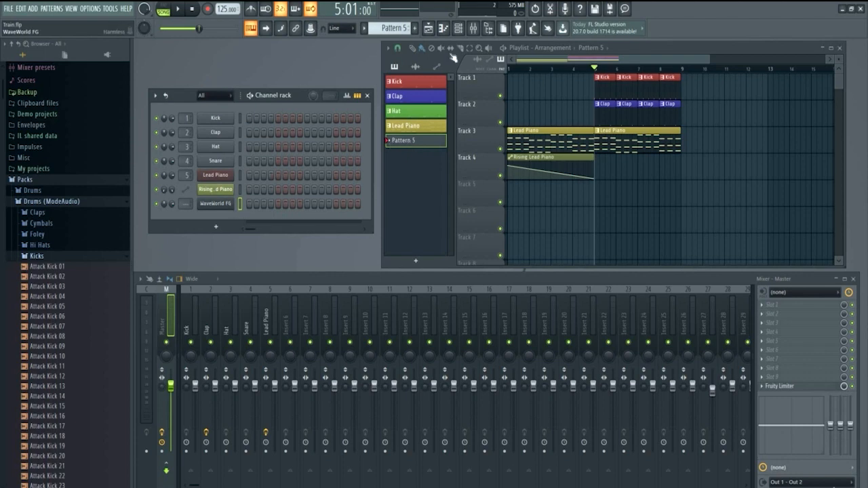
pyautogui.click(443, 28)
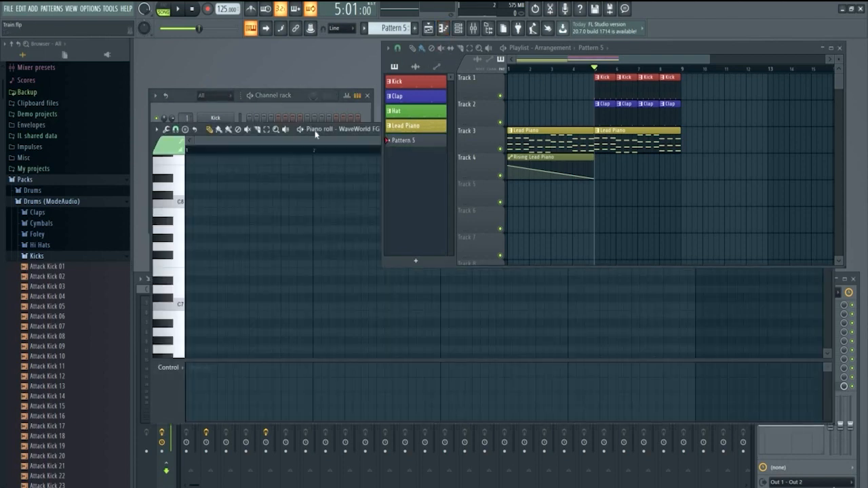
pyautogui.moveTo(298, 131); pyautogui.dragTo(293, 146)
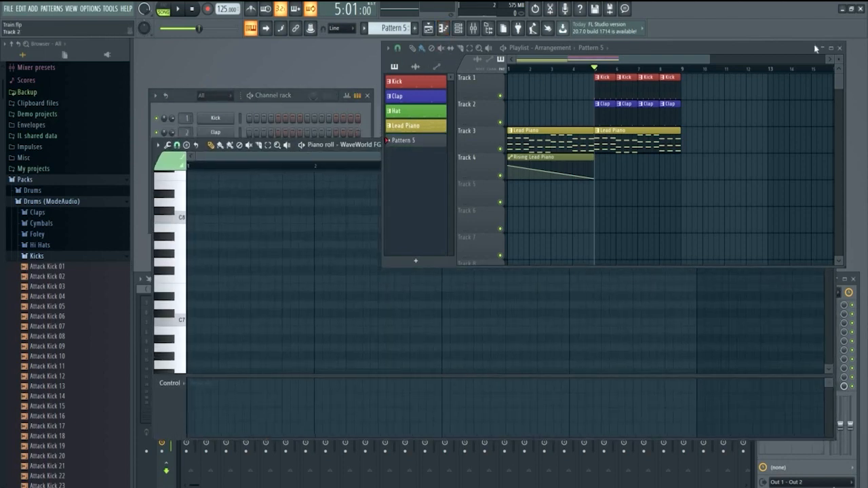
pyautogui.click(822, 48)
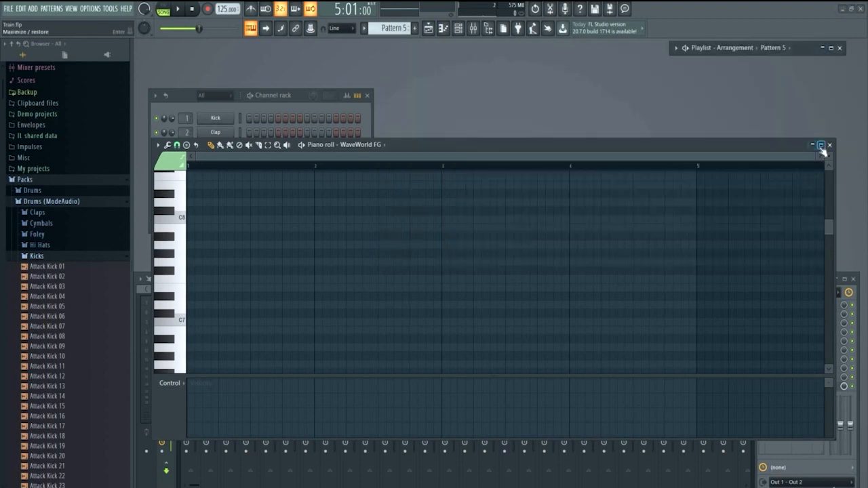
pyautogui.click(821, 145)
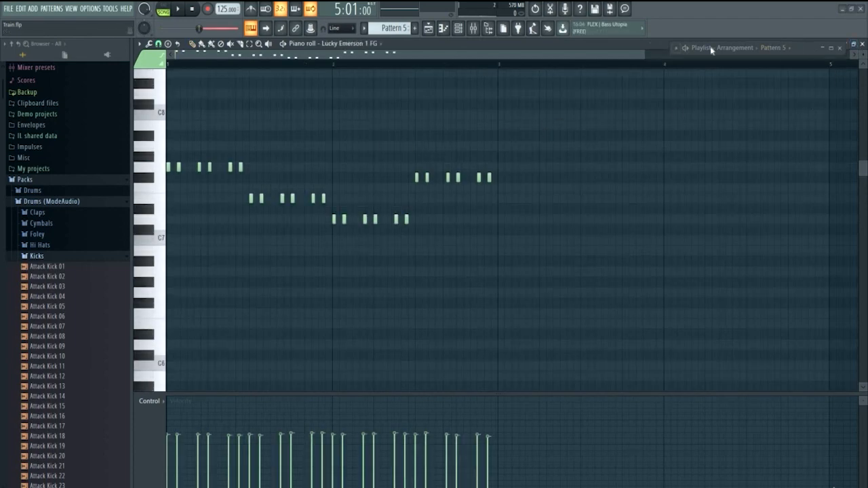
# Restore and reposition the playlist over the piano roll, then collapse both windows to reveal the Channel rack and synth
pyautogui.click(826, 49)
pyautogui.moveTo(780, 48); pyautogui.dragTo(762, 90)
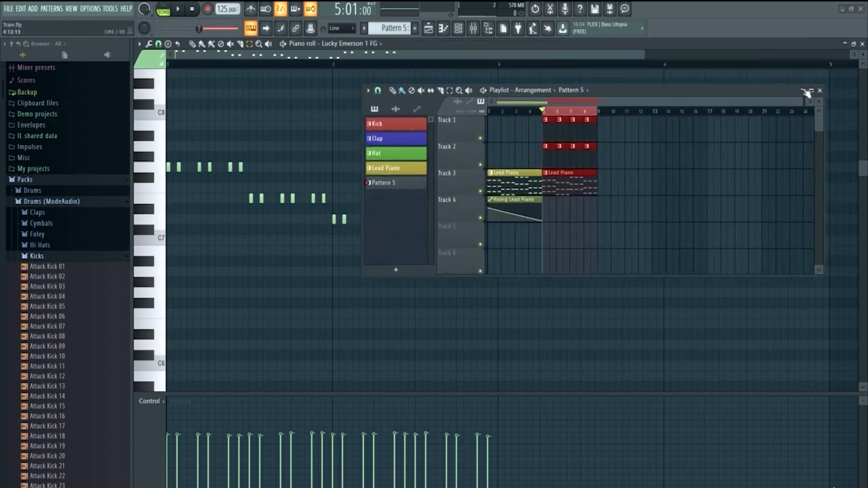
pyautogui.click(804, 91)
pyautogui.click(846, 46)
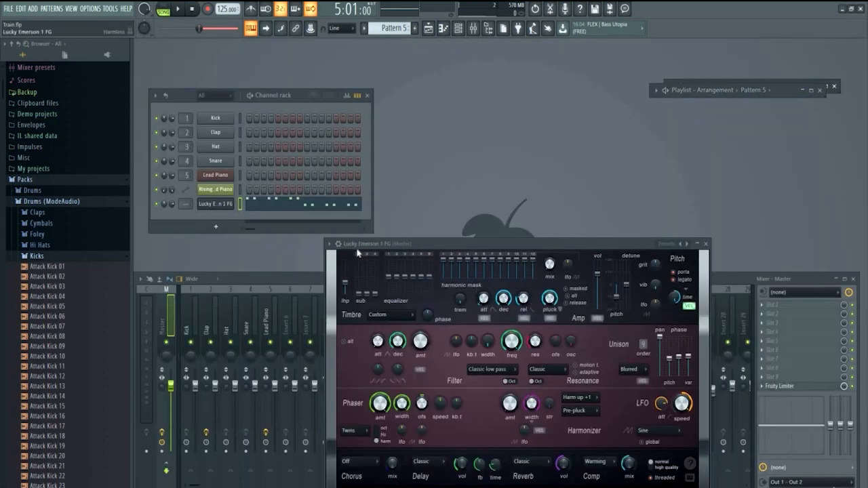
# Reopen the Lucky Emerson 1 FG piano roll and the playlist, and arrange both windows alongside the Channel rack
pyautogui.moveTo(422, 245); pyautogui.dragTo(423, 219)
pyautogui.click(294, 205)
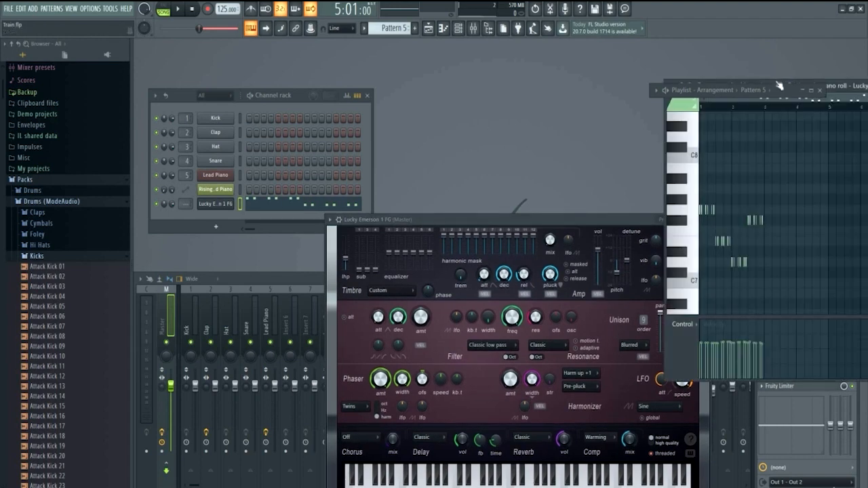
pyautogui.click(803, 90)
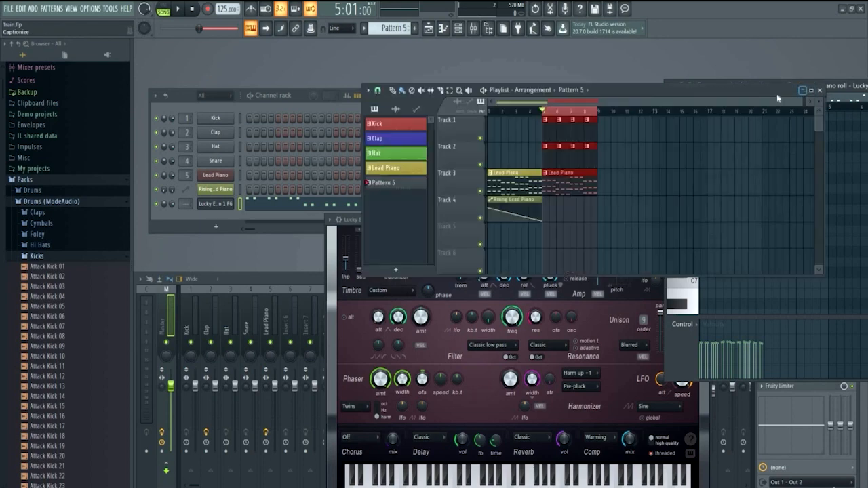
pyautogui.moveTo(778, 93); pyautogui.dragTo(638, 35)
pyautogui.moveTo(724, 88); pyautogui.dragTo(282, 162)
pyautogui.moveTo(597, 34); pyautogui.dragTo(763, 43)
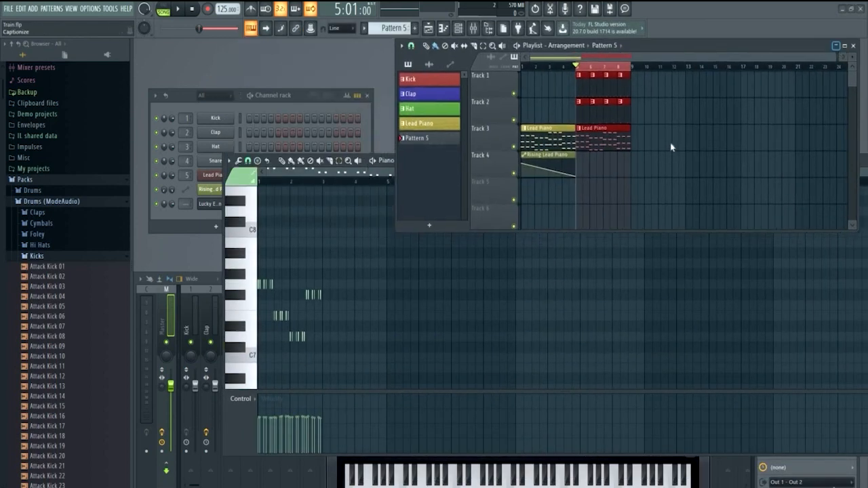
# Collapse the playlist, reposition the Lucky Emerson 1 FG piano roll, and play back its two-bar note pattern
pyautogui.click(835, 44)
pyautogui.moveTo(630, 170); pyautogui.dragTo(549, 149)
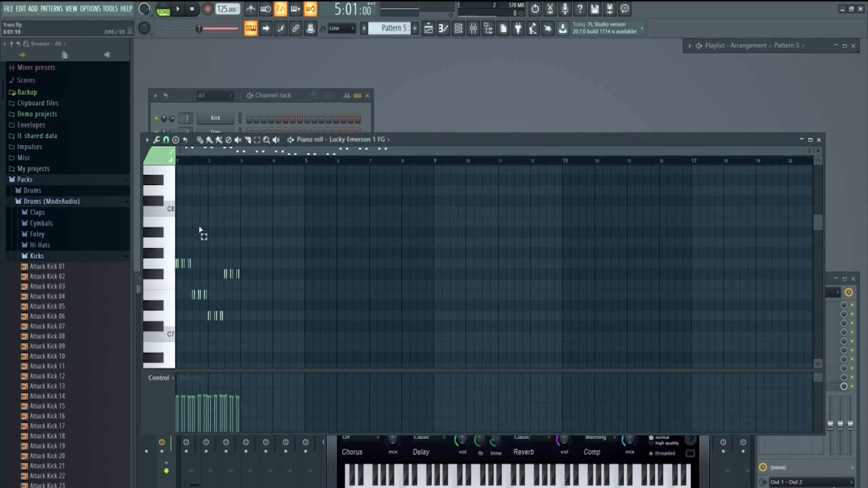
pyautogui.scroll(5, 196, 234)
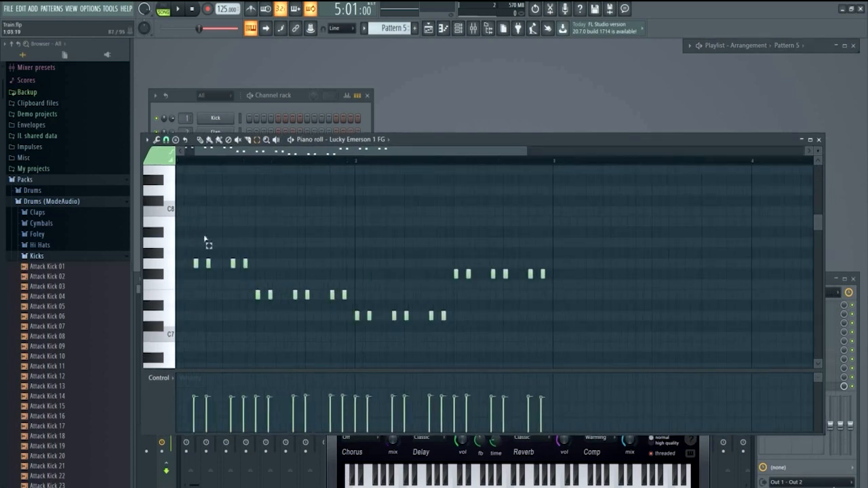
pyautogui.click(292, 140)
pyautogui.moveTo(442, 140); pyautogui.dragTo(466, 134)
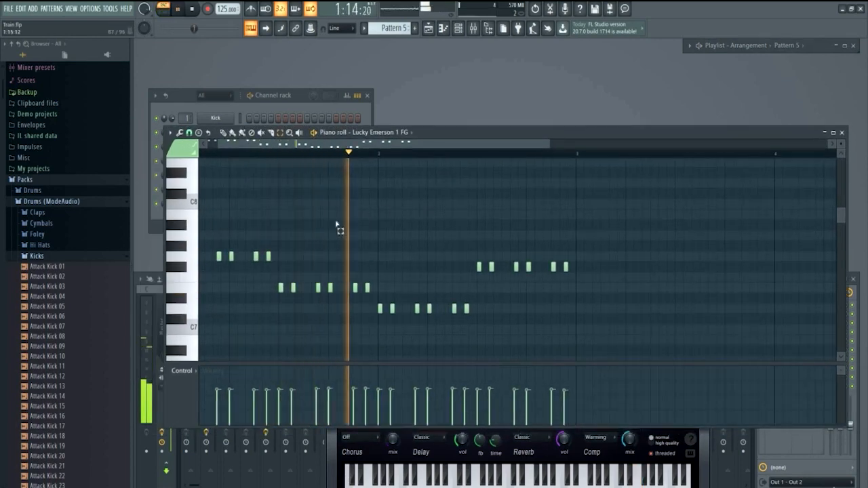
pyautogui.moveTo(202, 155); pyautogui.dragTo(567, 186)
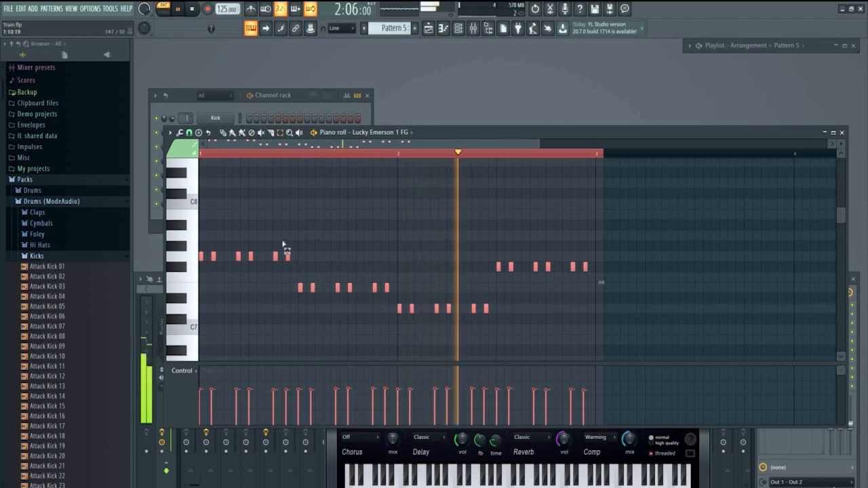
pyautogui.click(398, 158)
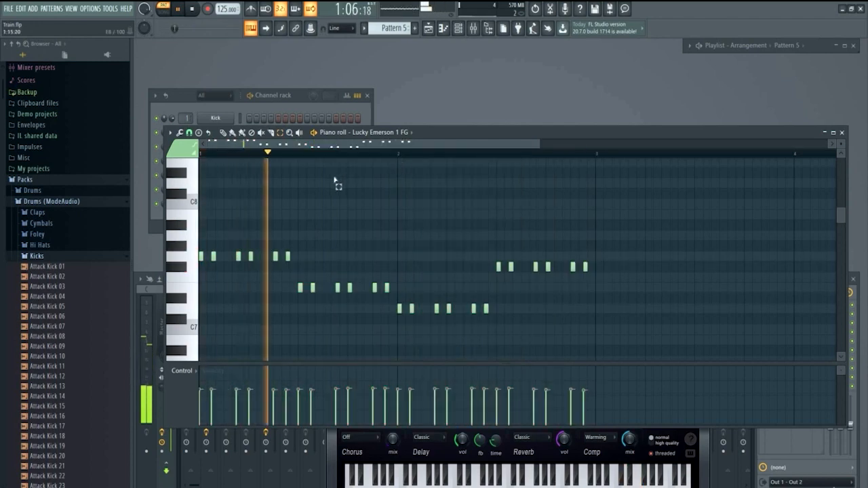
pyautogui.press('space')
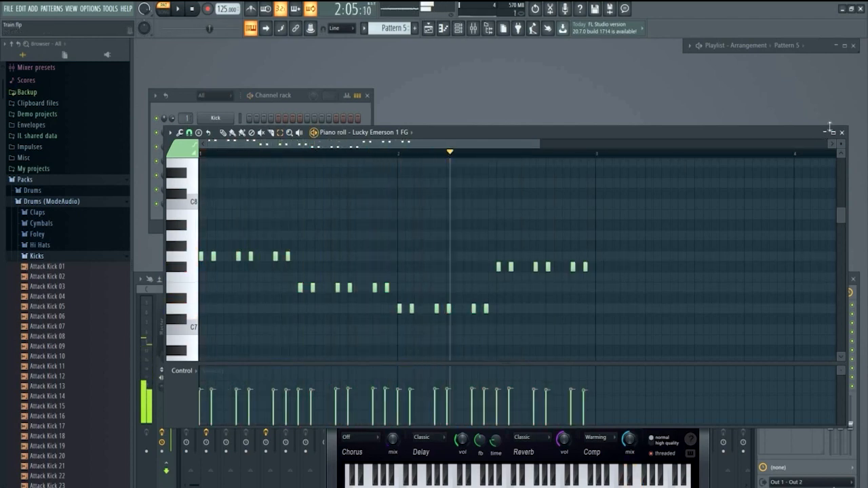
# Collapse the piano roll, close the Lucky Emerson 1 FG synth window, and restore the playlist
pyautogui.click(825, 133)
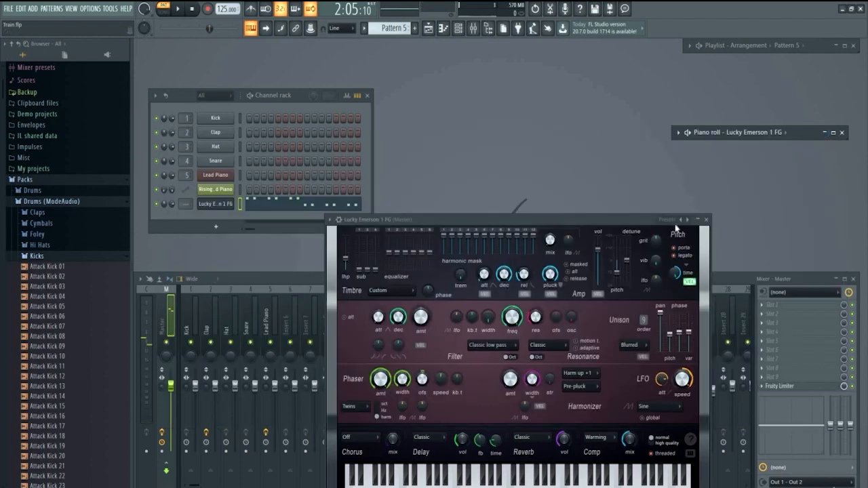
pyautogui.moveTo(661, 219); pyautogui.dragTo(642, 190)
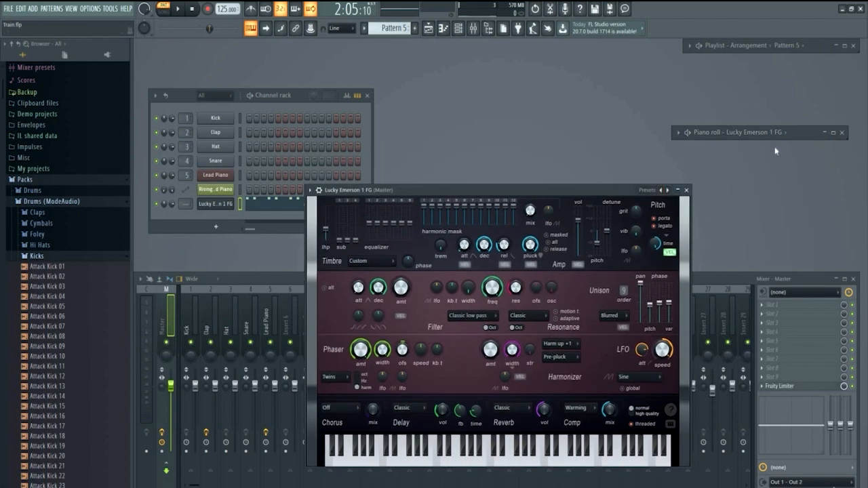
pyautogui.click(686, 190)
pyautogui.click(844, 46)
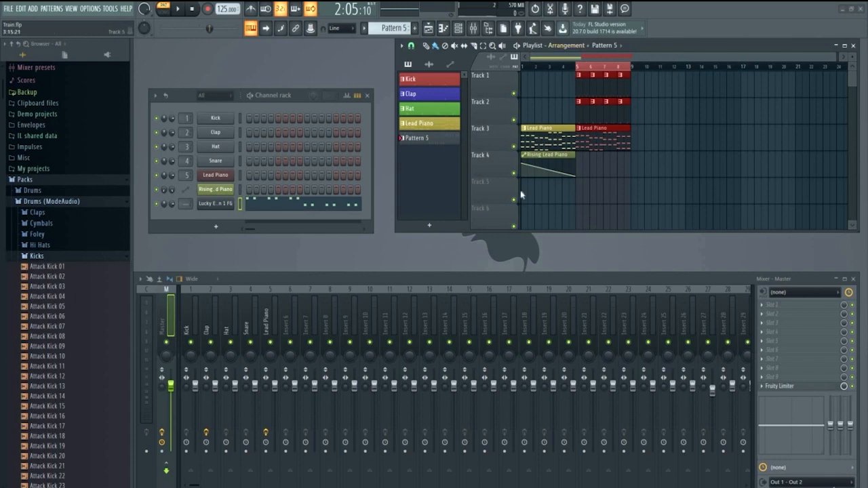
# Rename Pattern 5 as Harp and set its color to teal
pyautogui.rightClick(418, 142)
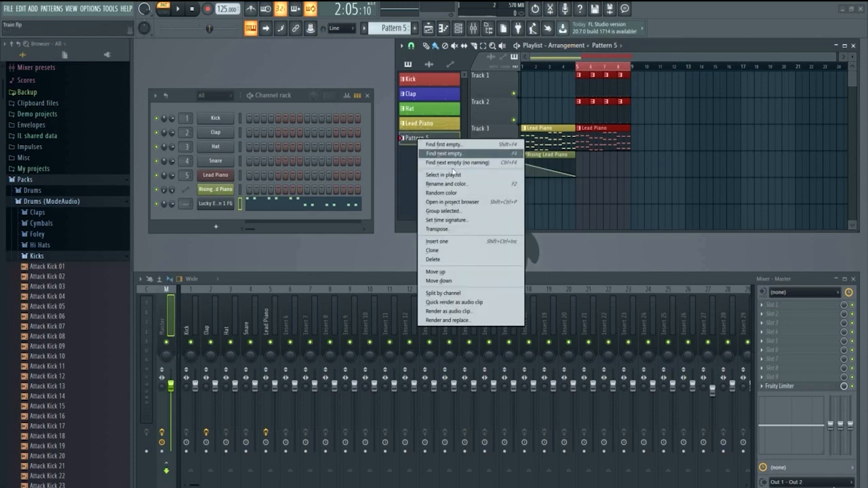
pyautogui.click(446, 184)
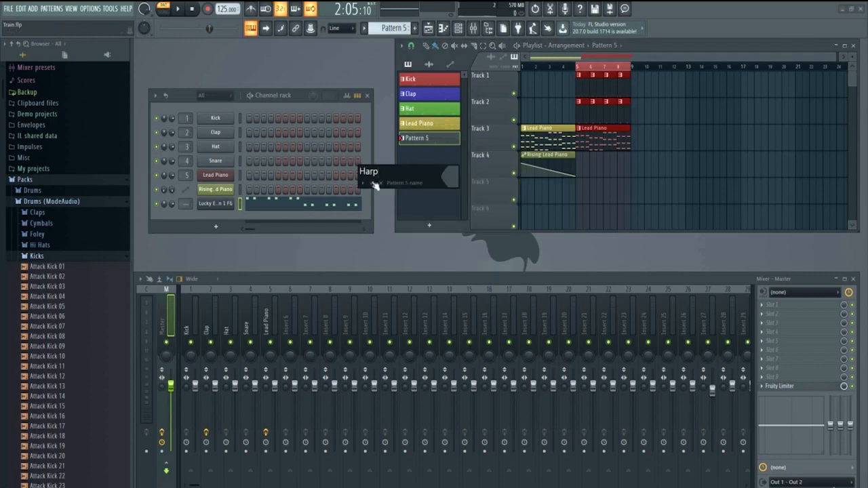
pyautogui.write('Harp')
pyautogui.press('Return')
pyautogui.rightClick(434, 141)
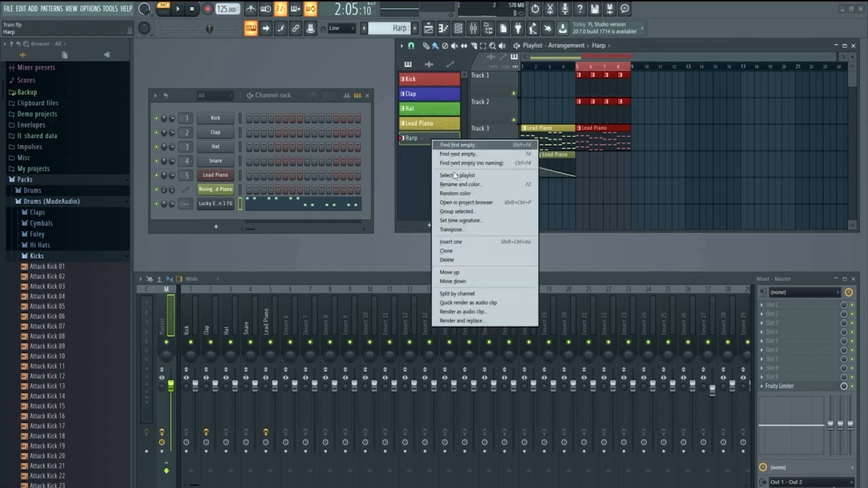
pyautogui.click(479, 183)
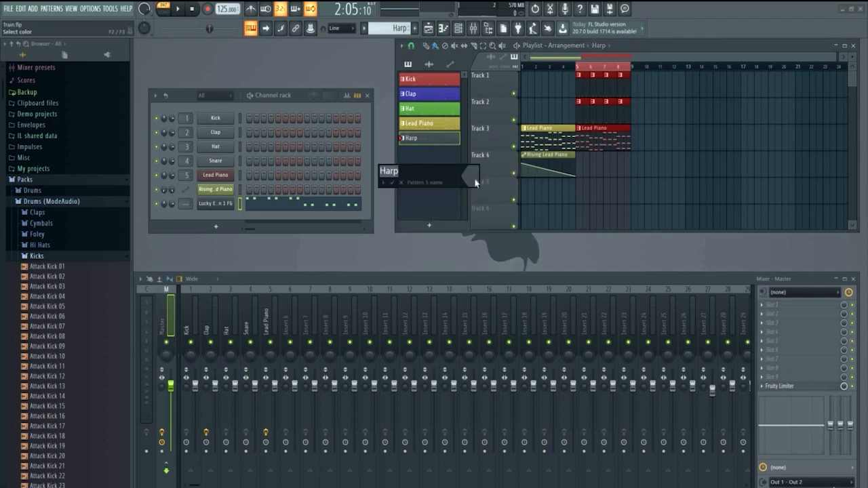
pyautogui.click(524, 176)
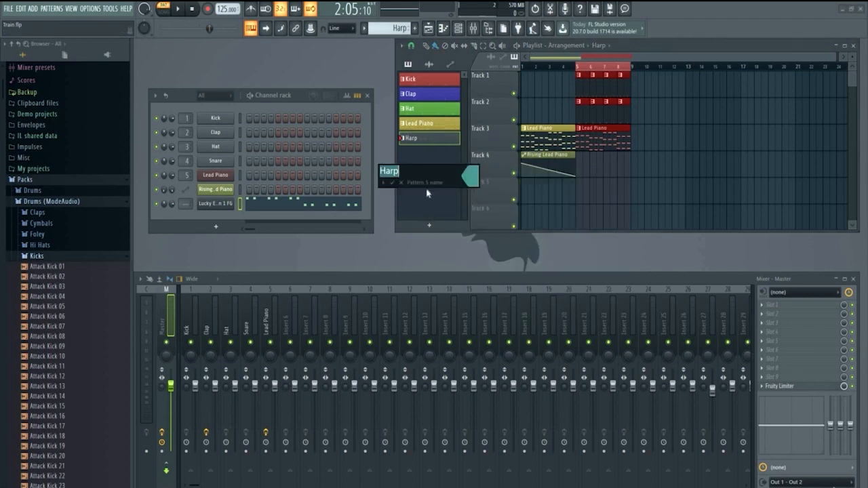
pyautogui.click(392, 182)
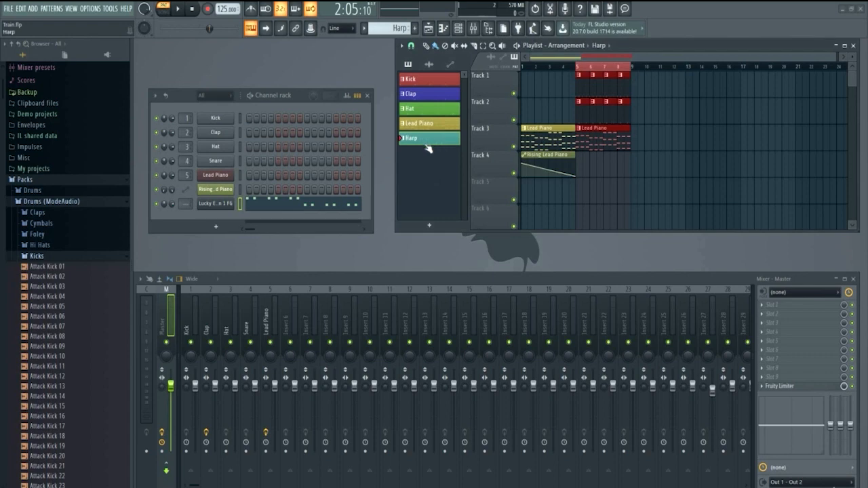
# Rename the Lucky Emerson 1 FG channel as Harp in the Channel rack
pyautogui.rightClick(227, 202)
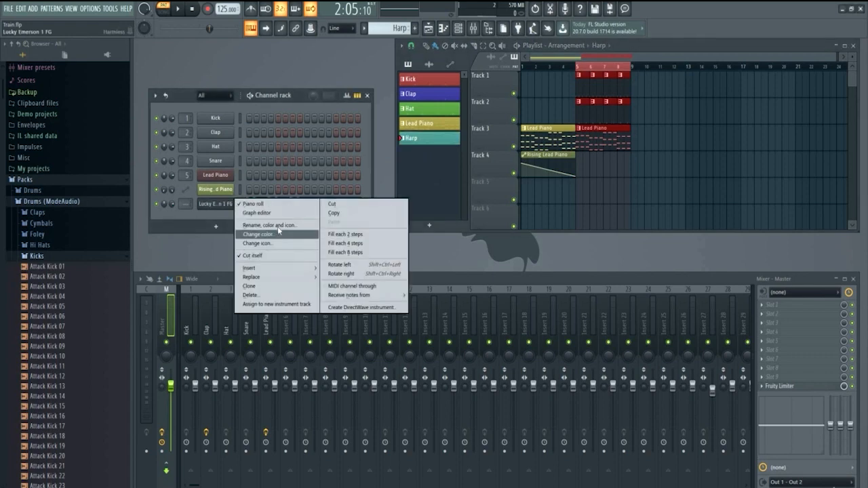
pyautogui.click(266, 225)
pyautogui.write('HArp')
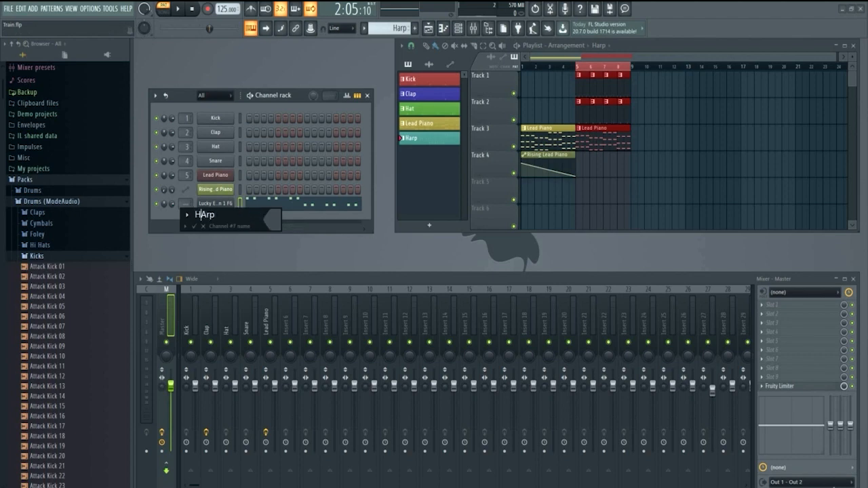
pyautogui.press('Delete')
pyautogui.write('arp')
pyautogui.press('Return')
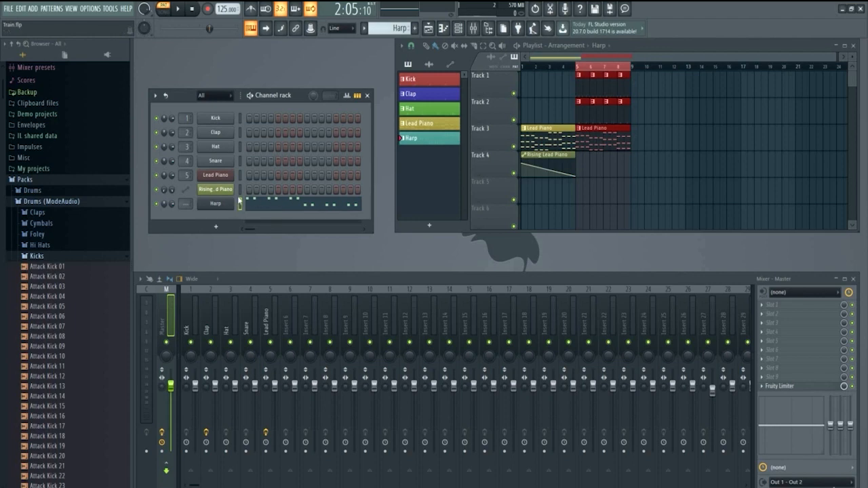
# Route the Harp channel to mixer track 6 and name that insert Harp
pyautogui.scroll(6, 185, 204)
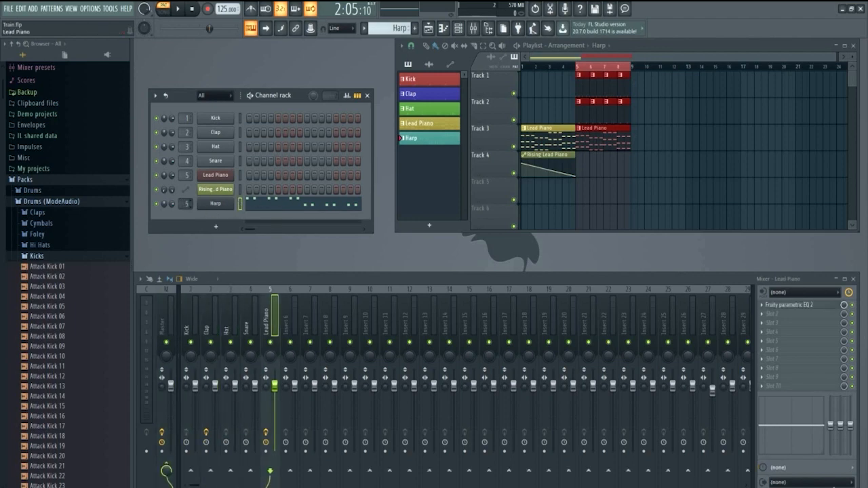
pyautogui.rightClick(299, 315)
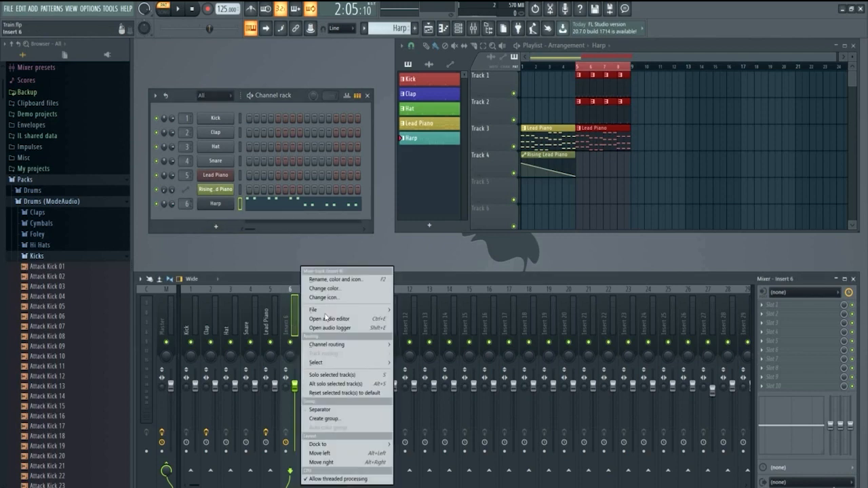
pyautogui.click(339, 280)
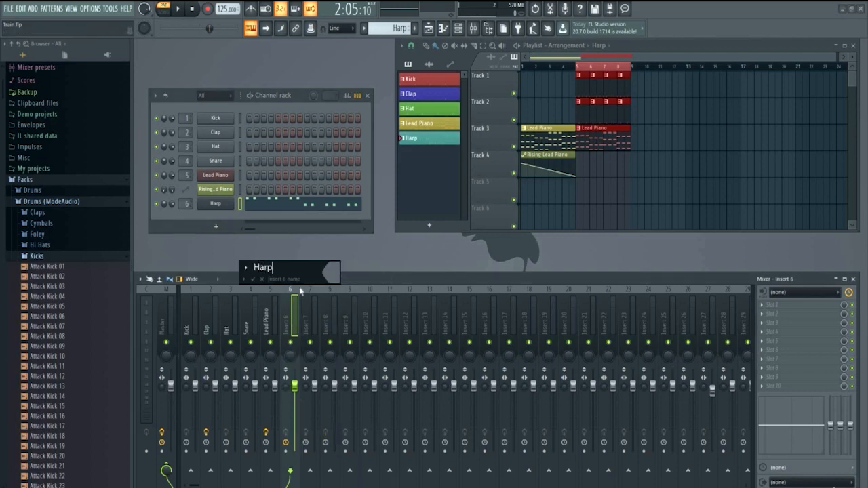
pyautogui.write('Harp')
pyautogui.press('Return')
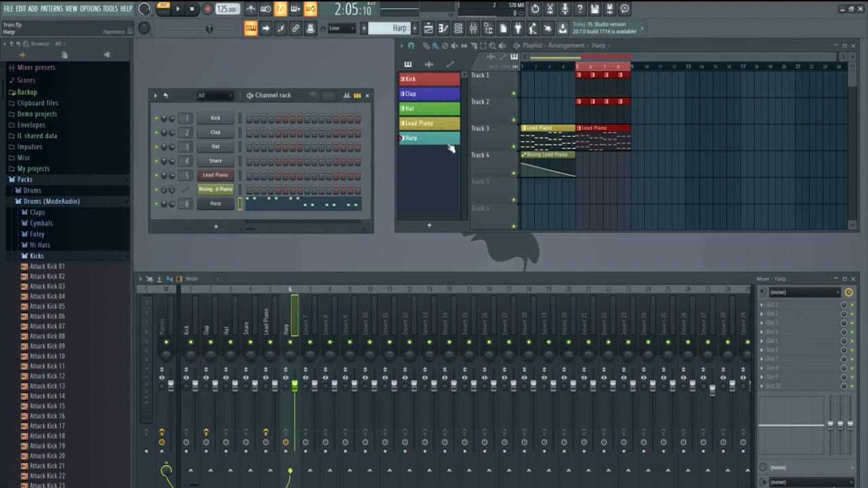
# Place two consecutive Harp clips on Track 5 from bar 5 and play the song from bar 4
pyautogui.moveTo(563, 215); pyautogui.dragTo(583, 127)
pyautogui.scroll(2, 583, 127)
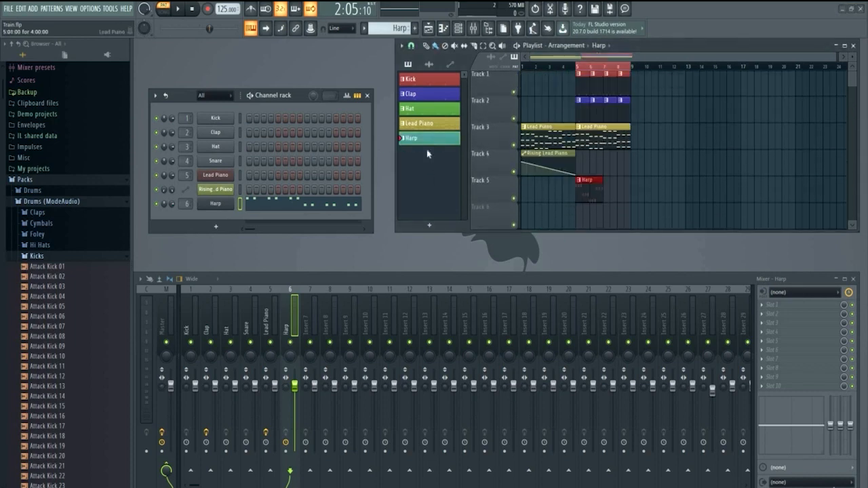
pyautogui.moveTo(417, 141); pyautogui.dragTo(604, 143)
pyautogui.scroll(2, 605, 147)
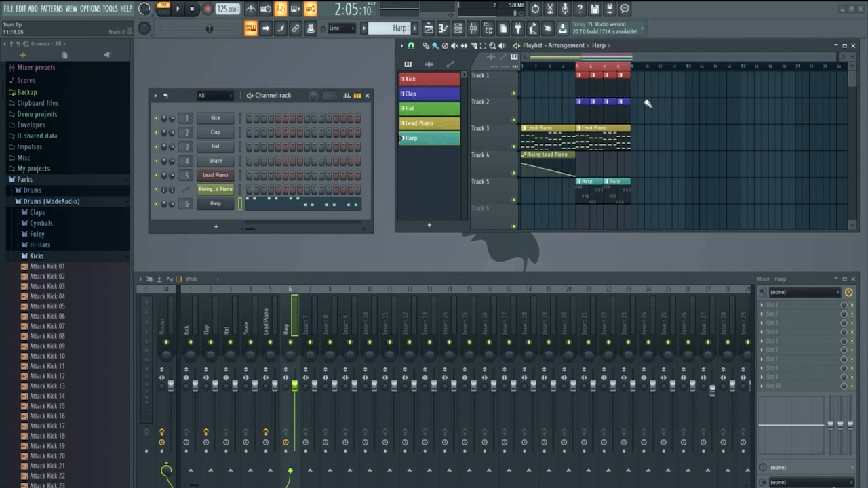
pyautogui.click(562, 67)
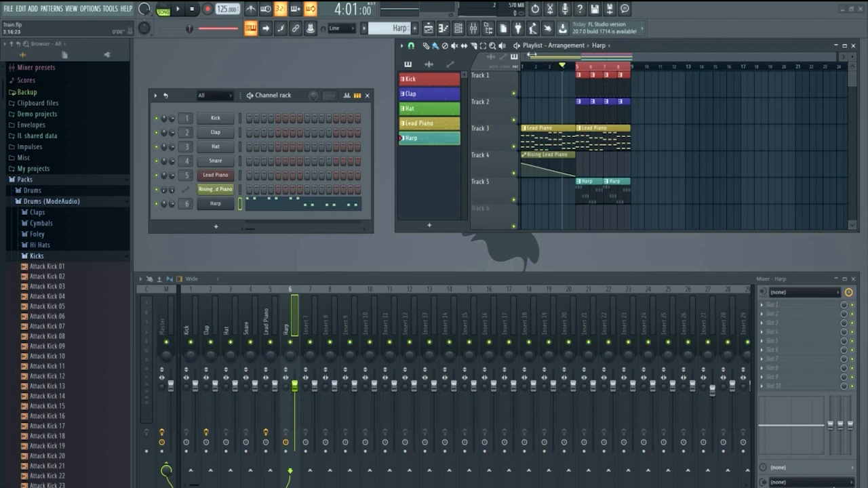
pyautogui.press('space')
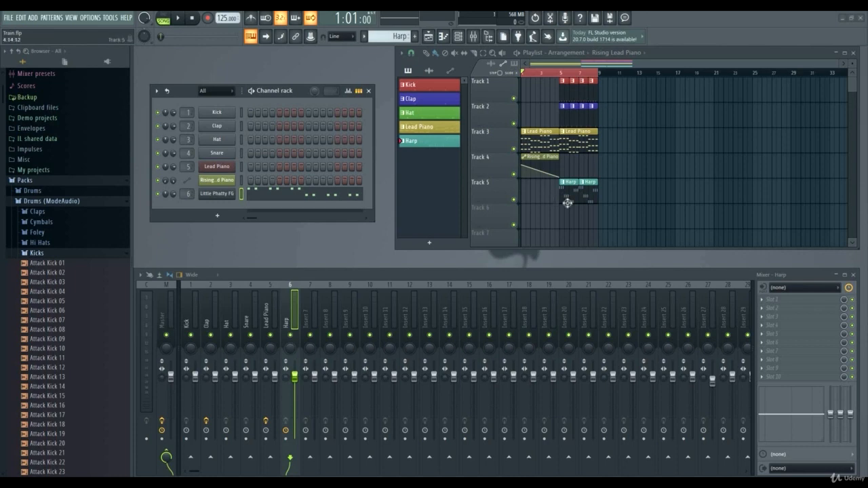
# Clear all Harp clips from Track 5 in the playlist
pyautogui.moveTo(548, 199); pyautogui.dragTo(628, 214)
pyautogui.press('Delete')
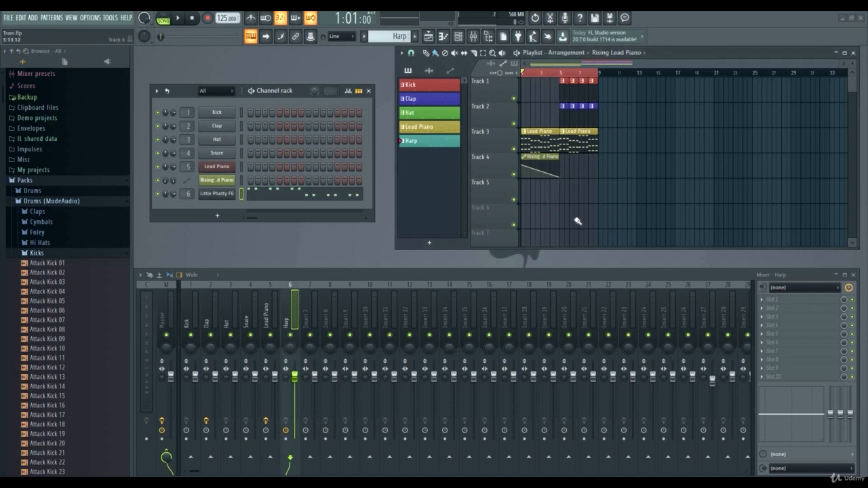
pyautogui.click(437, 142)
pyautogui.click(582, 193)
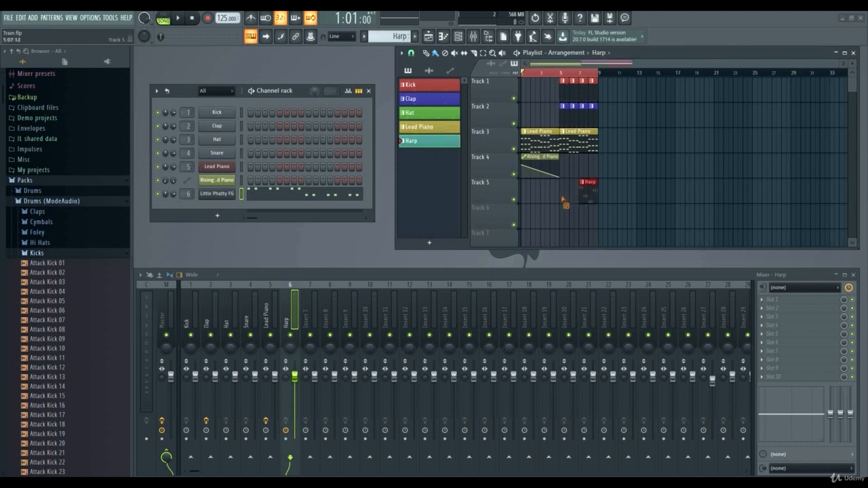
pyautogui.keyDown('ctrl'); pyautogui.click(552, 198); pyautogui.keyUp('ctrl')
pyautogui.rightClick(591, 198)
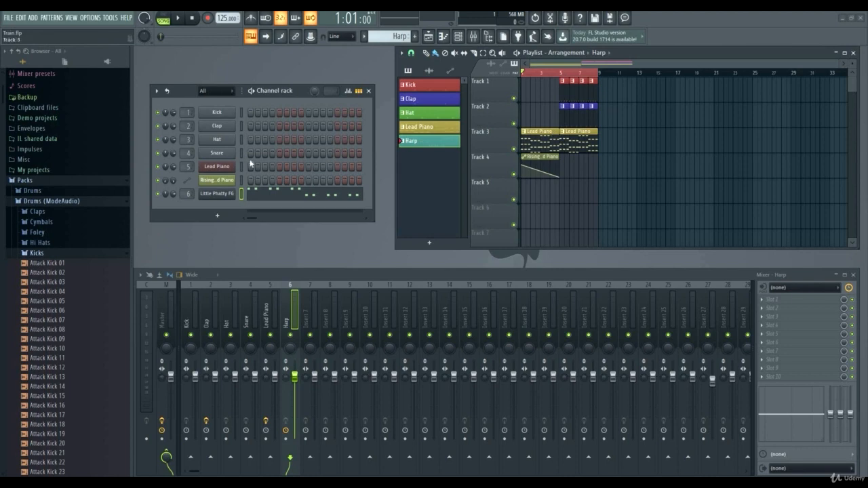
# Fill bars 9 to 12 with Lead Piano on Track 3, two Harp clips on Track 4, and Kick and Clap clips
pyautogui.moveTo(426, 130); pyautogui.dragTo(604, 150)
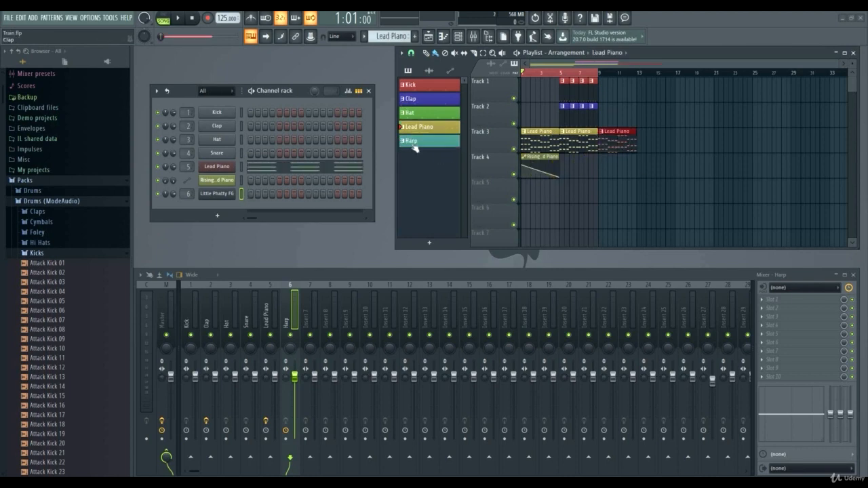
pyautogui.moveTo(413, 145); pyautogui.dragTo(638, 182)
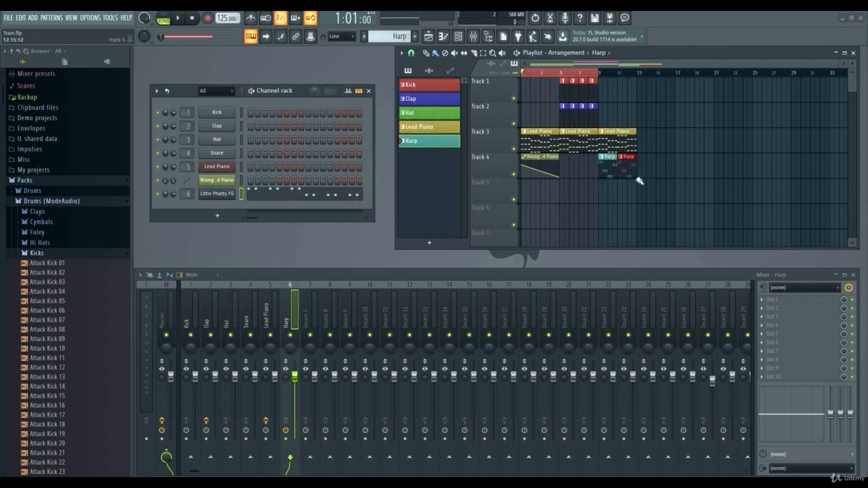
pyautogui.click(433, 85)
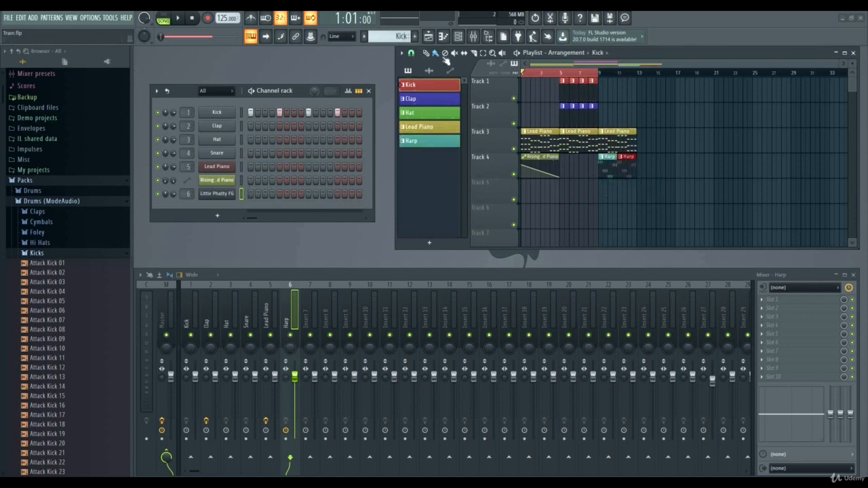
pyautogui.click(601, 92)
pyautogui.moveTo(630, 94)
pyautogui.mouseDown()
pyautogui.moveTo(590, 89)
pyautogui.moveTo(631, 120)
pyautogui.mouseUp()
pyautogui.click(598, 117)
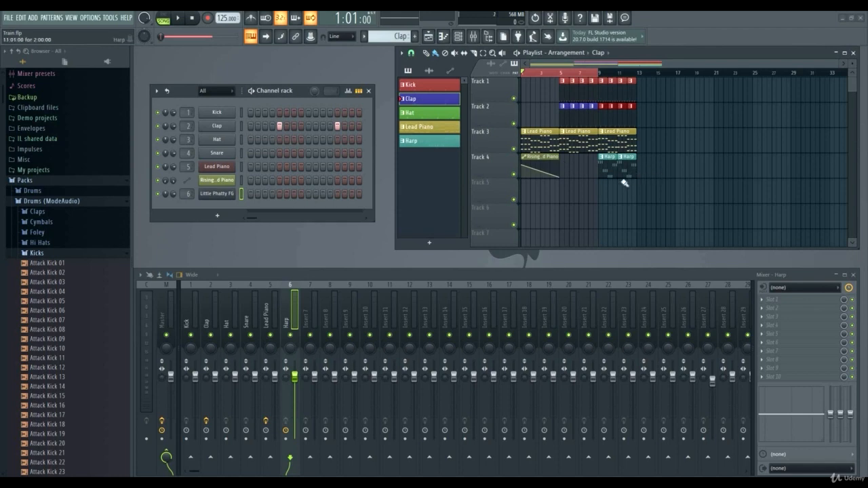
# Fill bars 13 to 16 with two Harp clips on Track 4 and a Lead Piano clip on Track 3
pyautogui.click(631, 169)
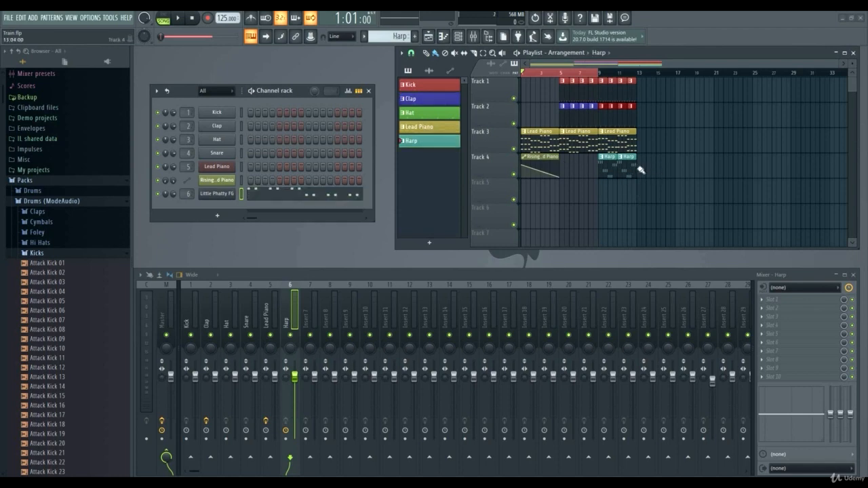
pyautogui.moveTo(654, 170); pyautogui.dragTo(668, 170)
pyautogui.click(446, 129)
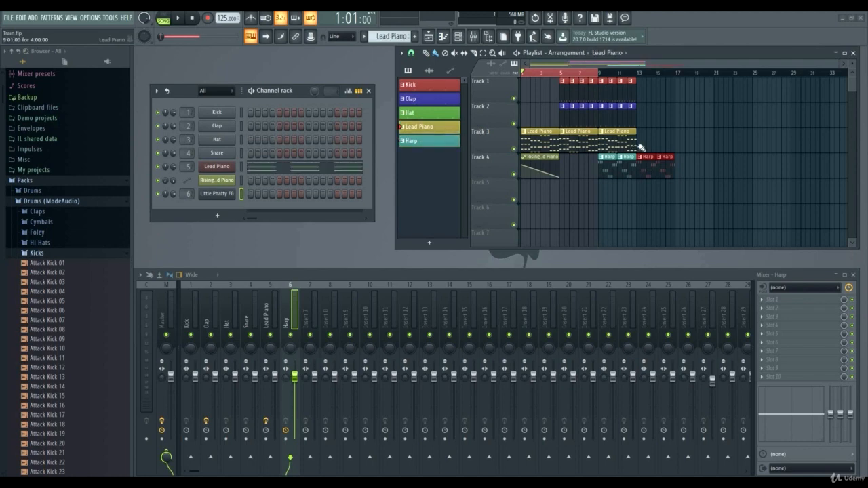
pyautogui.click(637, 145)
# Fill bars 13 to 16 with Clap clips on Track 2 and Kick clips on Track 1
pyautogui.click(445, 106)
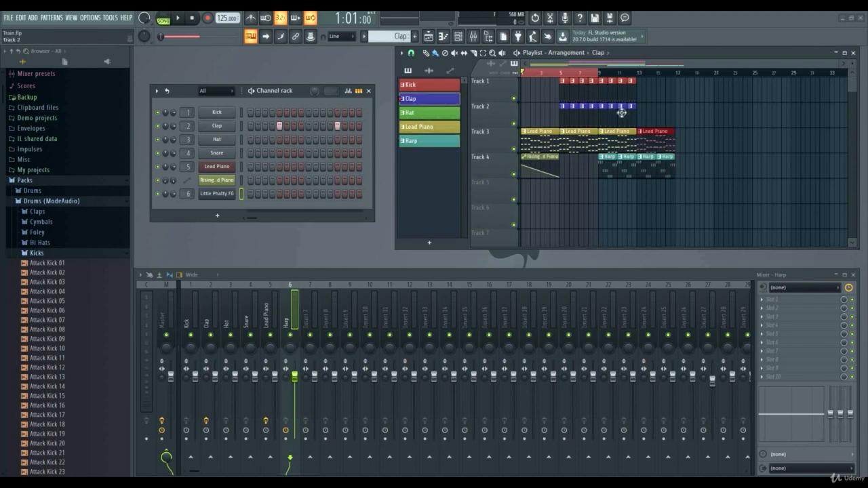
pyautogui.moveTo(641, 118); pyautogui.dragTo(673, 119)
pyautogui.click(430, 88)
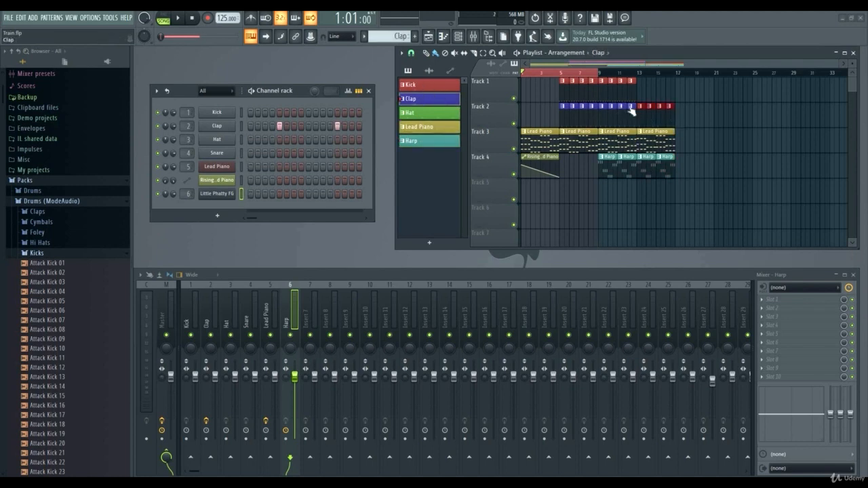
pyautogui.moveTo(641, 94); pyautogui.dragTo(675, 93)
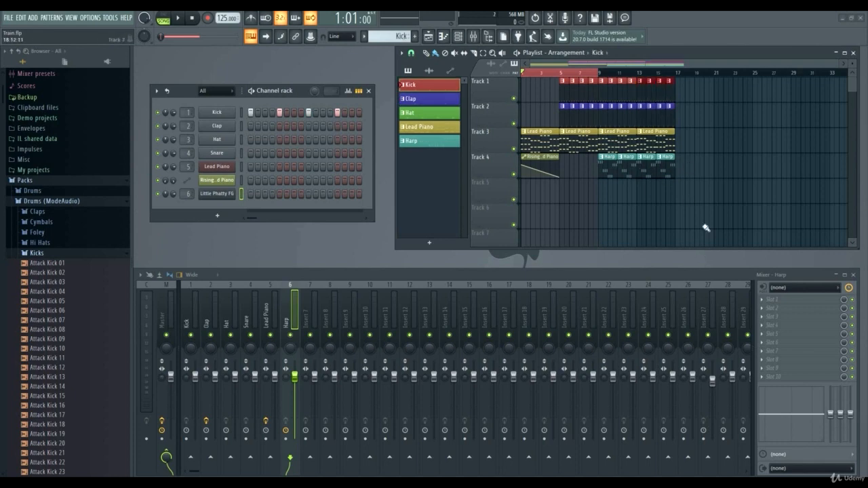
# Add two consecutive Lead Piano clips on Track 3 to cover bars 17 to 24
pyautogui.click(673, 143)
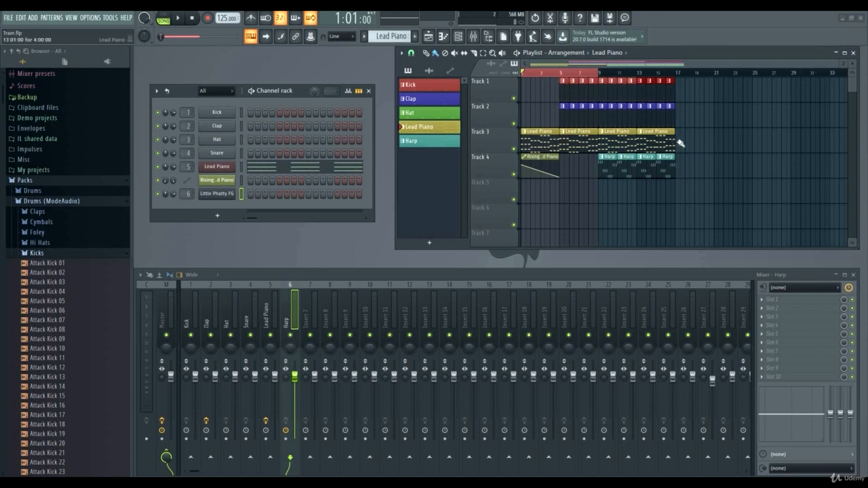
pyautogui.click(680, 143)
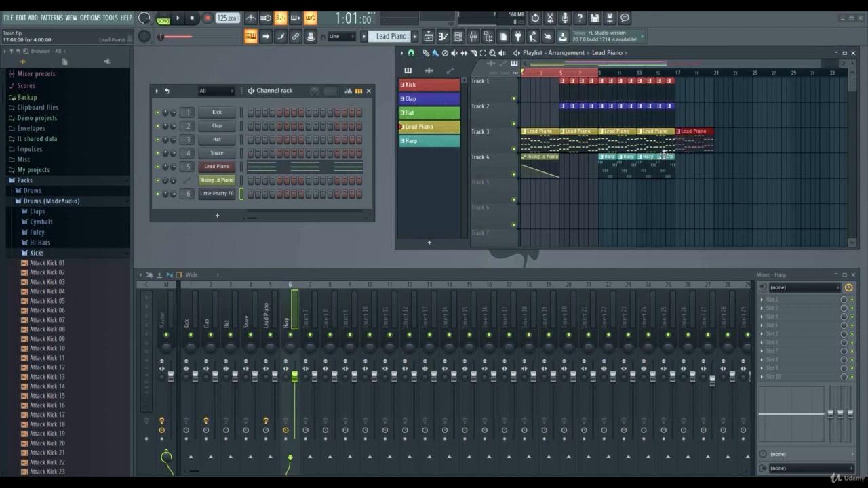
pyautogui.click(719, 146)
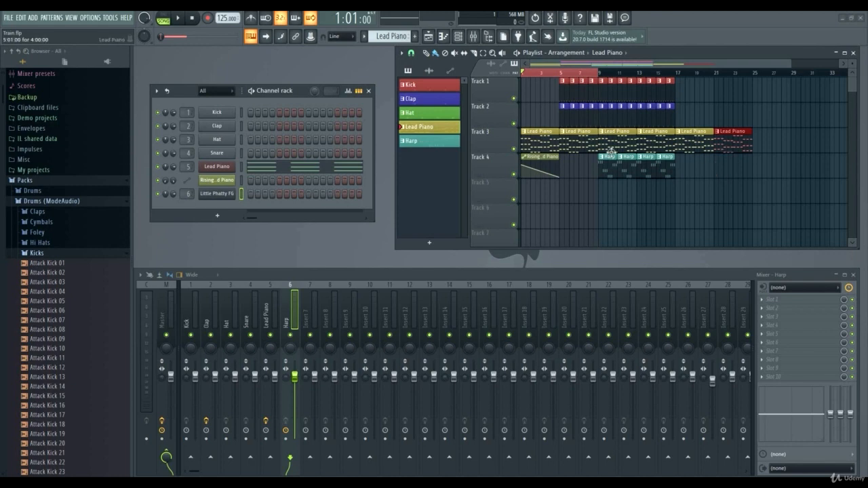
# Place a Clap clip on Track 2 at bar 17 and shorten it to one bar
pyautogui.click(436, 102)
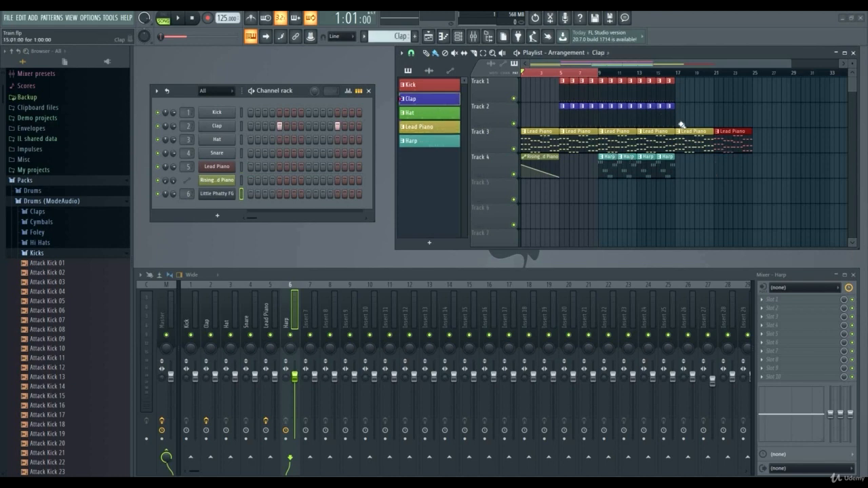
pyautogui.moveTo(673, 123); pyautogui.dragTo(733, 124)
pyautogui.hotkey('ctrl', 'z')
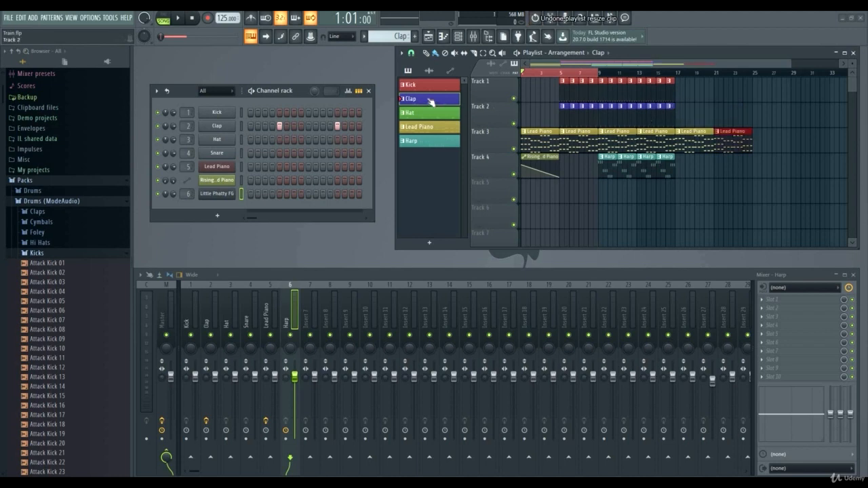
pyautogui.hotkey('ctrl', 'z')
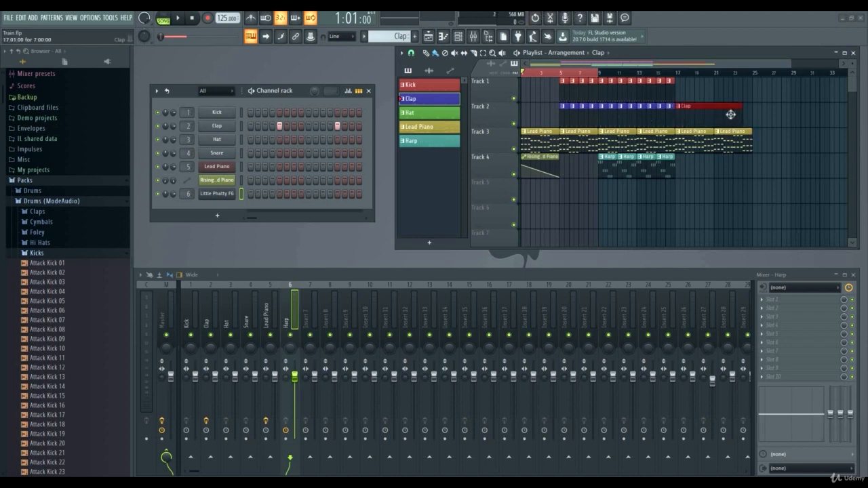
pyautogui.moveTo(711, 116); pyautogui.dragTo(685, 116)
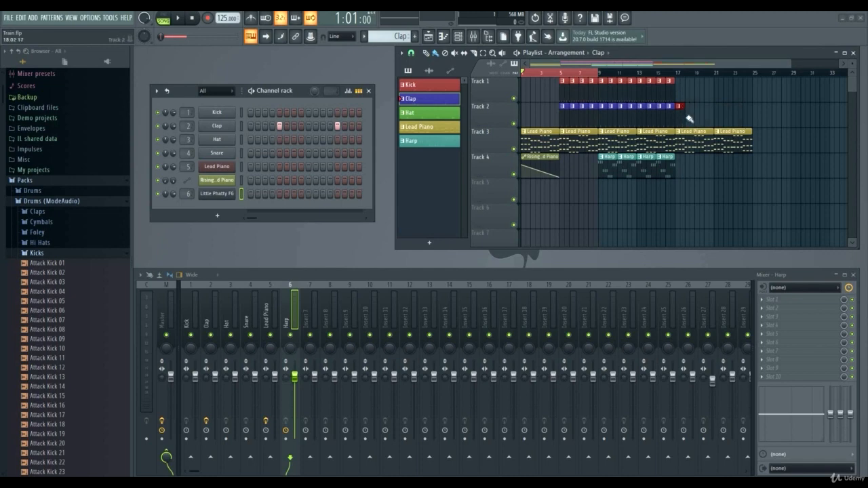
# Continue the one-bar Clap clips on Track 2 from bar 18 through bar 24
pyautogui.click(694, 118)
pyautogui.moveTo(751, 115); pyautogui.dragTo(687, 118)
pyautogui.click(699, 122)
pyautogui.moveTo(710, 121); pyautogui.dragTo(745, 127)
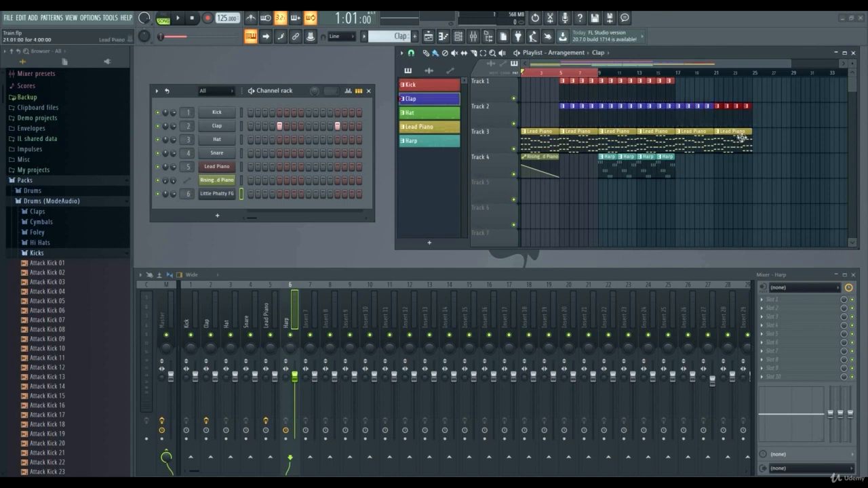
# Place Kick clips on bars 21 to 23 of Track 1 and delete the Clap clip from bar 24
pyautogui.click(429, 85)
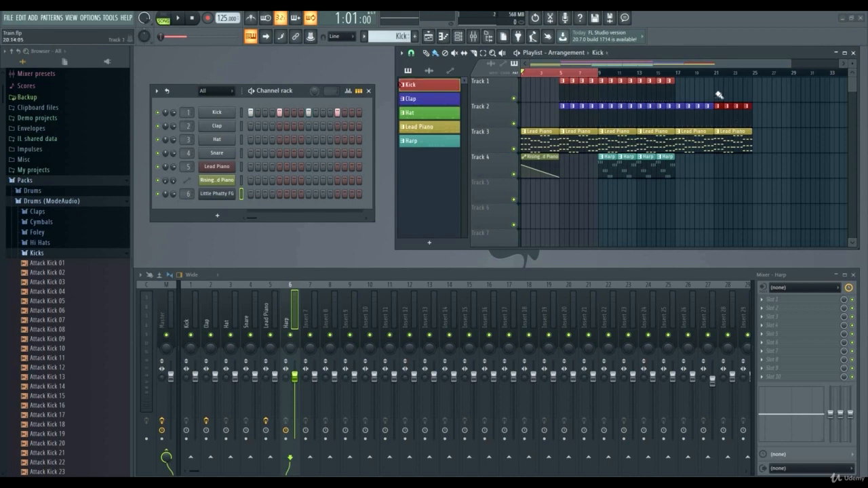
pyautogui.moveTo(719, 94); pyautogui.dragTo(748, 95)
pyautogui.rightClick(750, 92)
pyautogui.rightClick(750, 118)
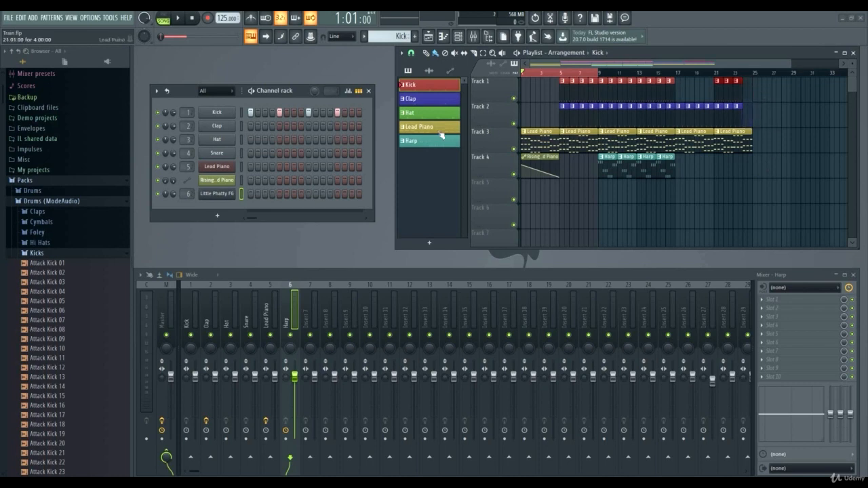
# Place a Lead Piano clip on Track 3 and a Harp clip on Track 4, both starting at bar 25
pyautogui.click(438, 131)
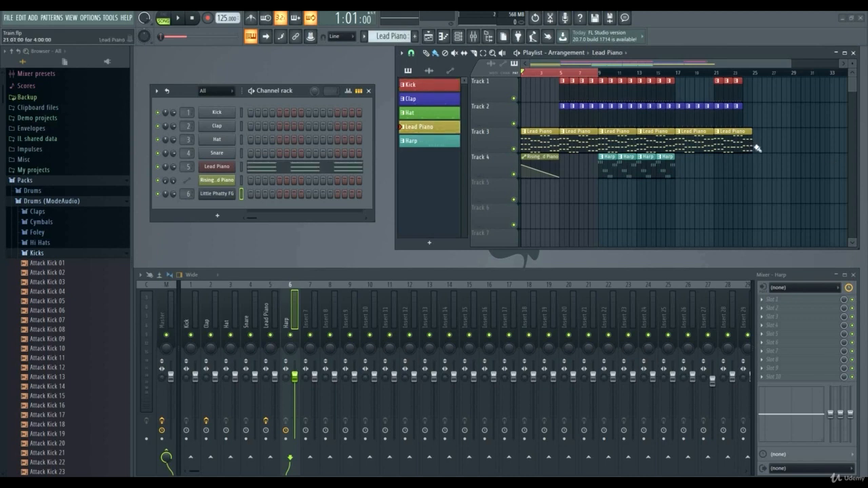
pyautogui.click(766, 147)
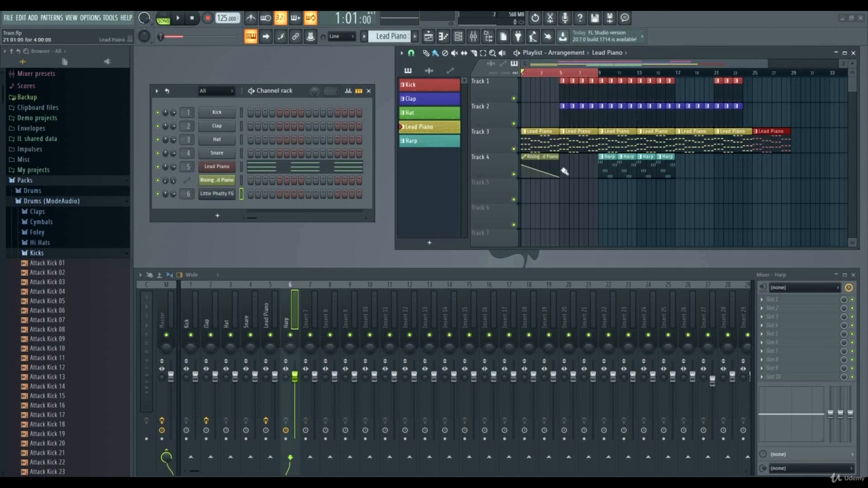
pyautogui.click(643, 176)
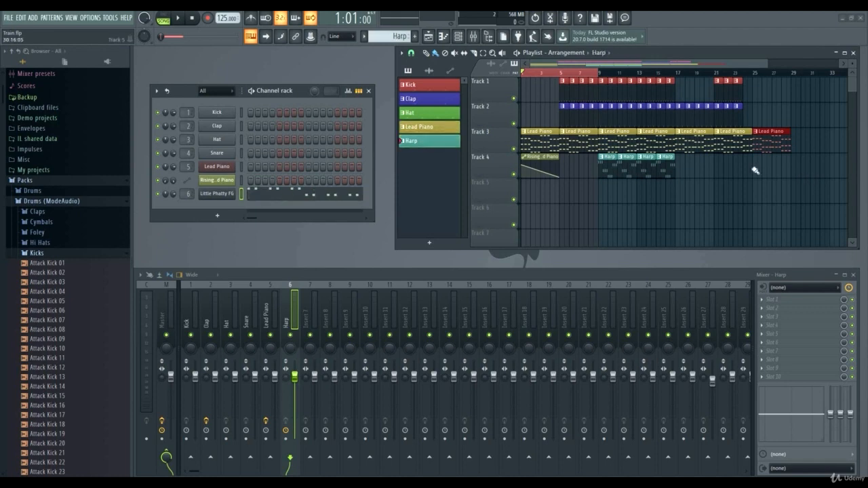
pyautogui.click(757, 169)
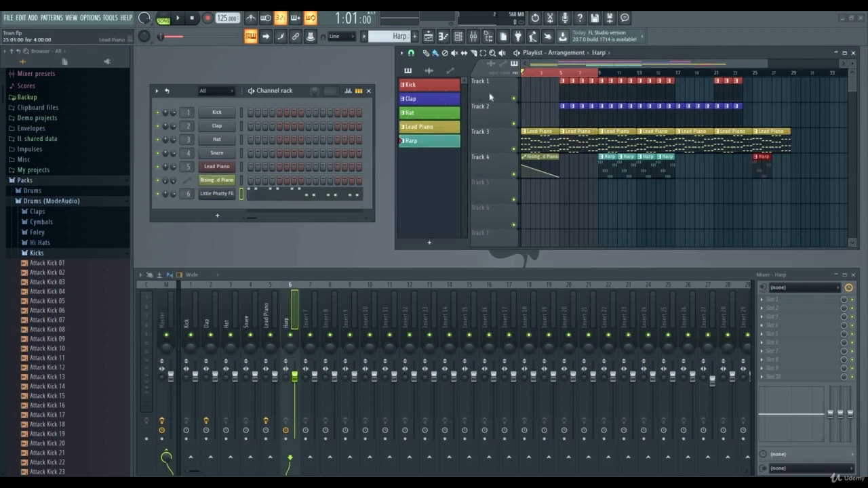
# Place a Kick clip on Track 1 and a Clap clip on Track 2 at bar 25
pyautogui.click(429, 87)
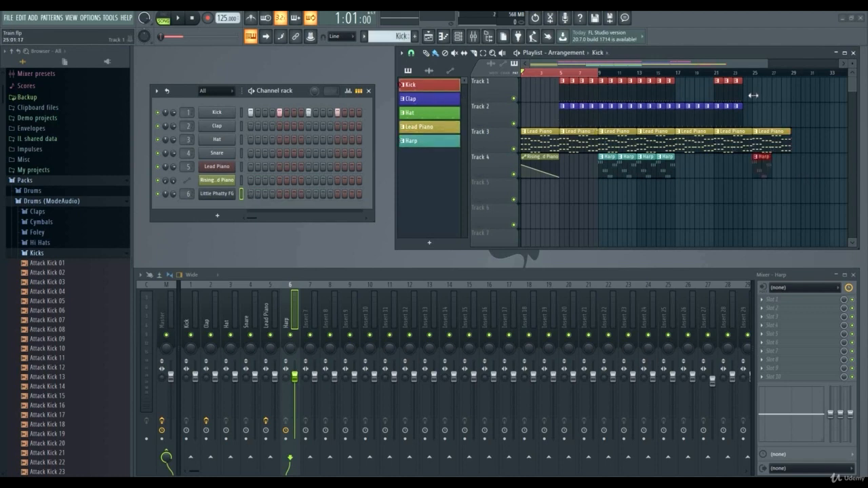
pyautogui.click(754, 96)
pyautogui.click(447, 102)
pyautogui.click(754, 121)
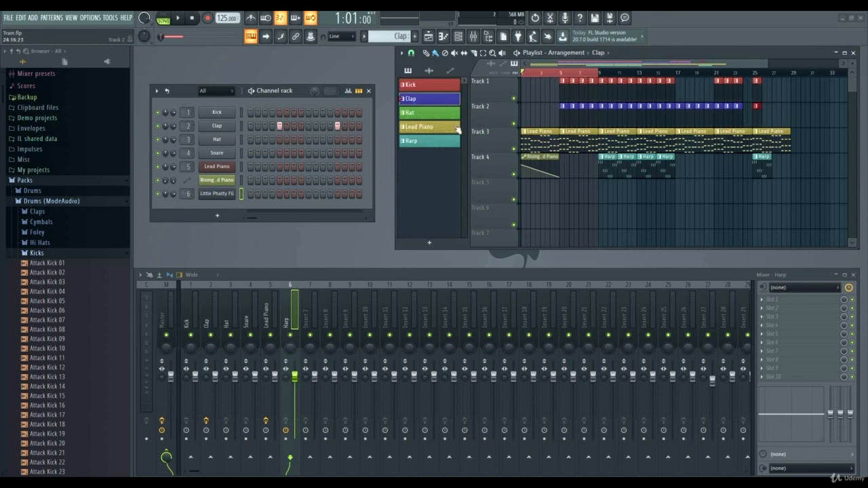
# Fill bars 25 to 28 of Track 5 with Hat clips
pyautogui.click(438, 114)
pyautogui.click(754, 193)
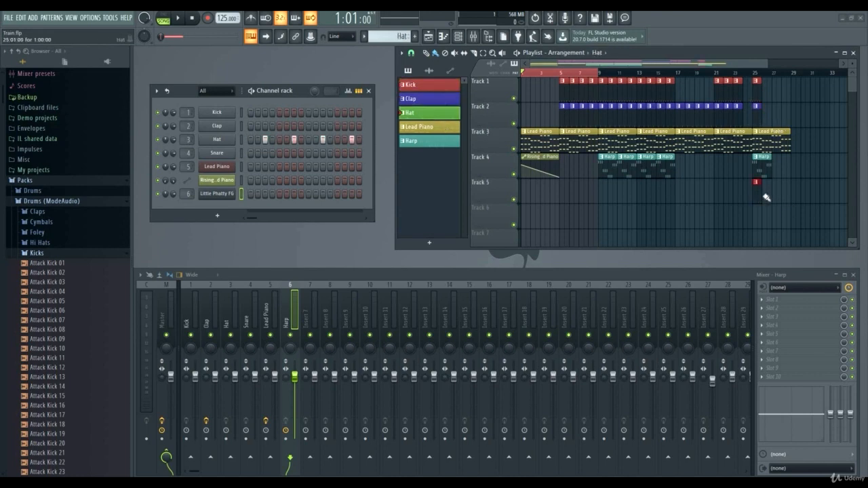
pyautogui.moveTo(776, 198); pyautogui.dragTo(781, 196)
# Extend the Harp, Clap and Kick parts on Tracks 4, 2 and 1 with more clips through bar 28
pyautogui.click(429, 142)
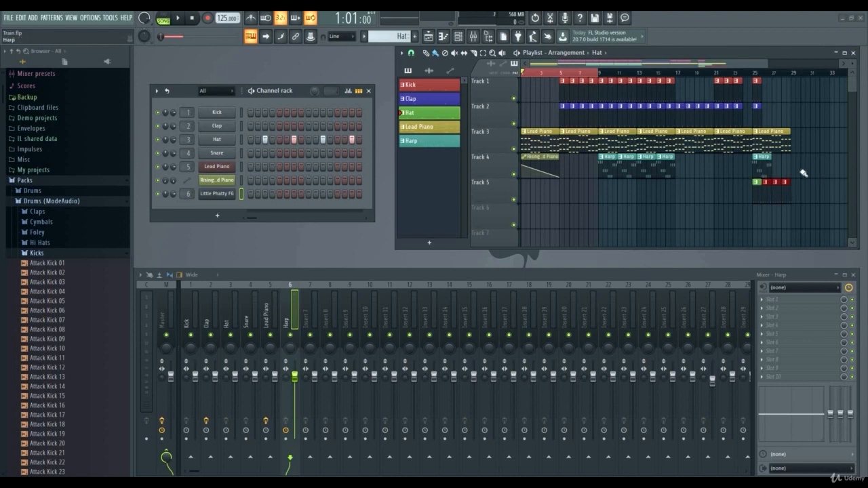
pyautogui.click(776, 169)
pyautogui.click(434, 102)
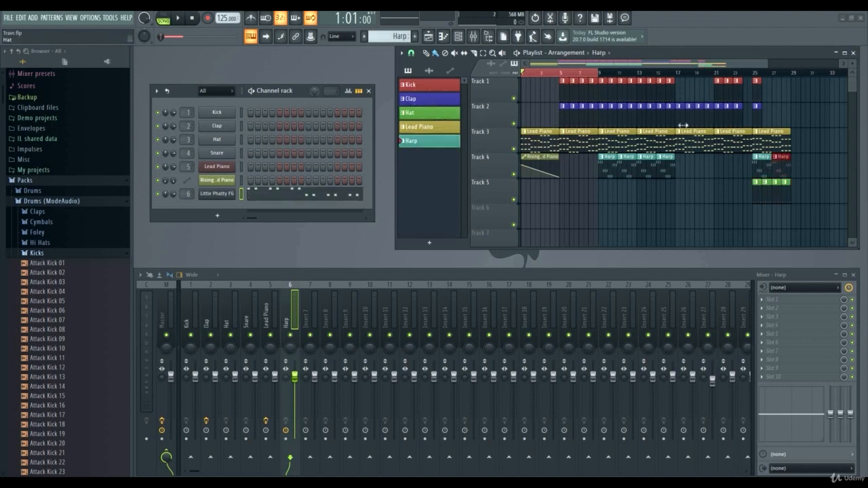
pyautogui.moveTo(767, 122); pyautogui.dragTo(785, 122)
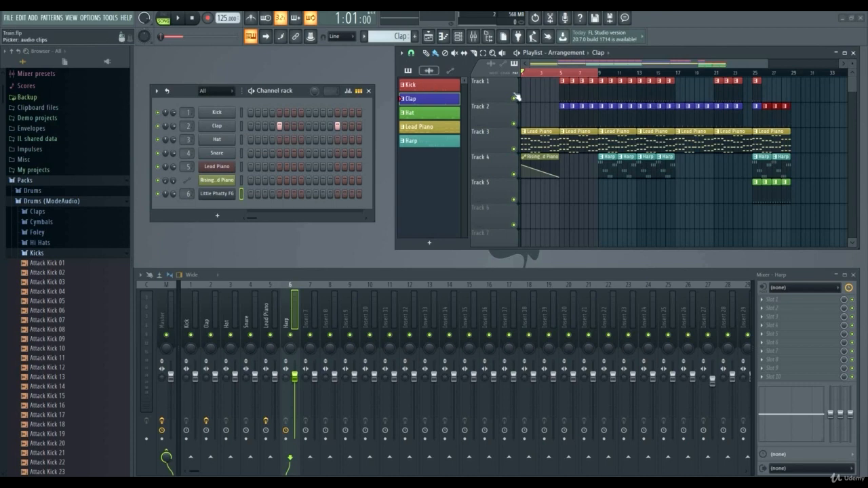
pyautogui.click(430, 84)
pyautogui.moveTo(767, 81); pyautogui.dragTo(785, 81)
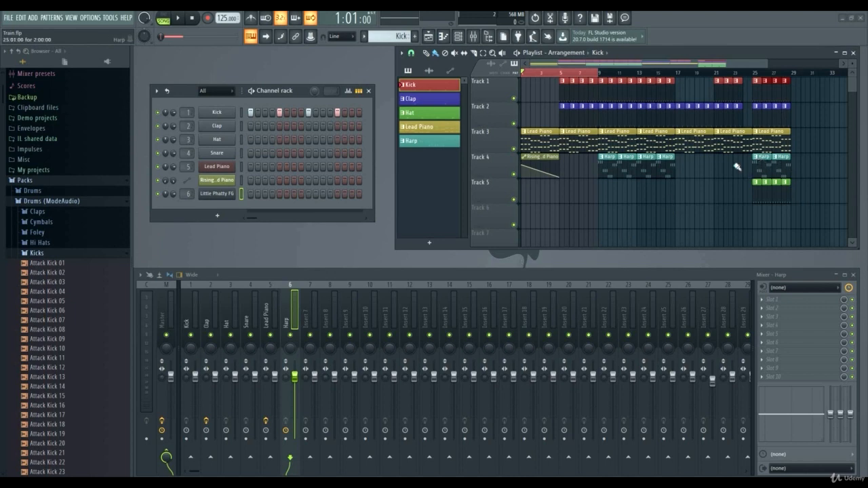
# Place a Lead Piano clip on Track 3 at bar 29
pyautogui.scroll(-3, 736, 169)
pyautogui.click(436, 127)
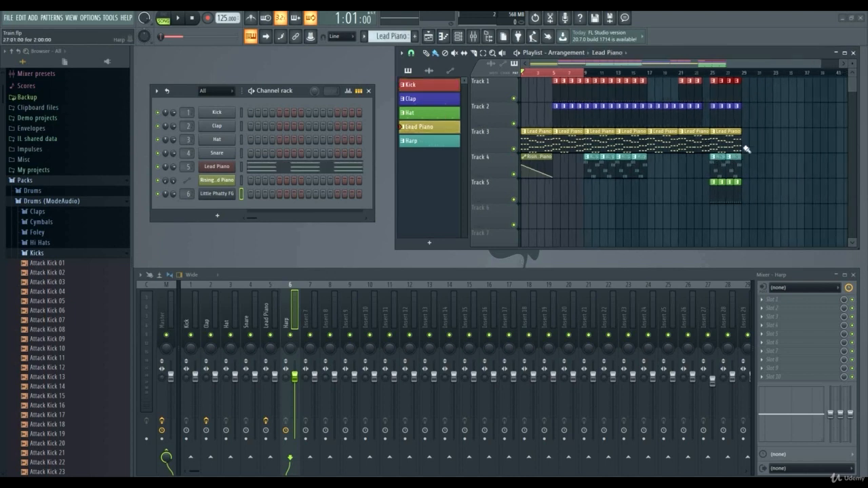
pyautogui.click(743, 142)
# Fill bars 29 to 32 with Clap clips on Track 2 and Kick clips on Track 1
pyautogui.click(722, 124)
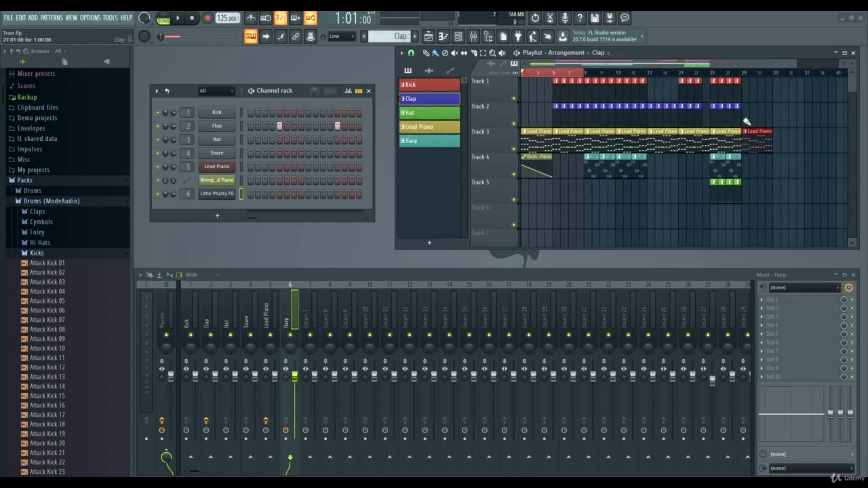
pyautogui.click(749, 112)
pyautogui.click(732, 100)
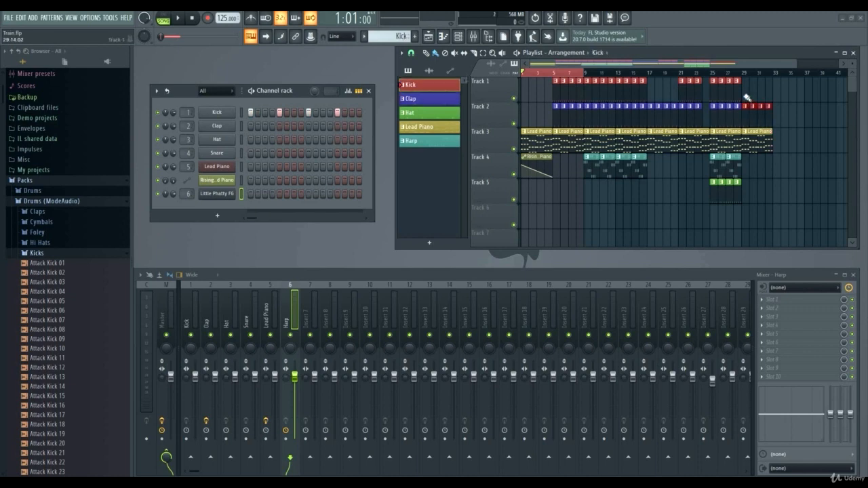
pyautogui.moveTo(747, 98); pyautogui.dragTo(768, 99)
# Fill bars 29 to 32 with two Harp clips on Track 4 and Hat clips on Track 5
pyautogui.click(446, 143)
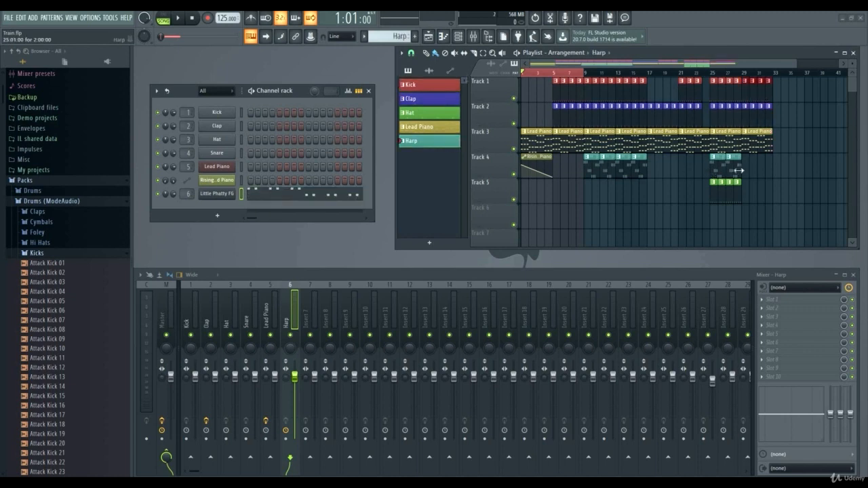
pyautogui.moveTo(747, 172); pyautogui.dragTo(767, 172)
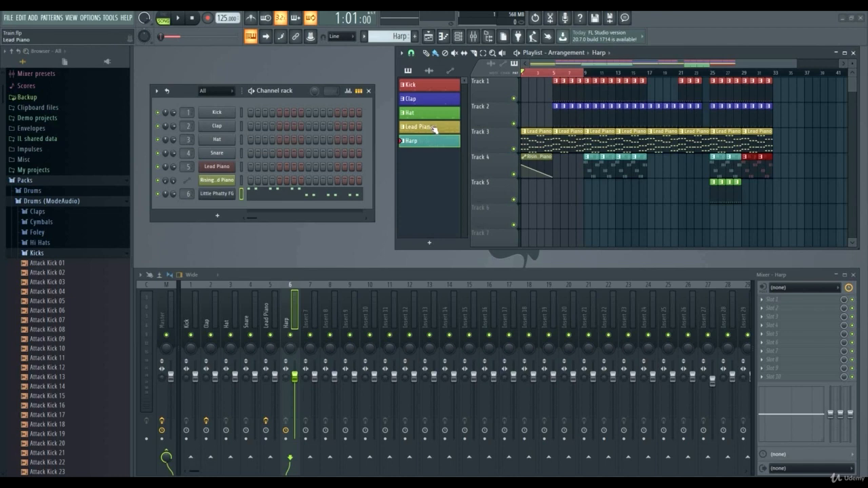
pyautogui.click(429, 115)
pyautogui.moveTo(746, 194); pyautogui.dragTo(765, 194)
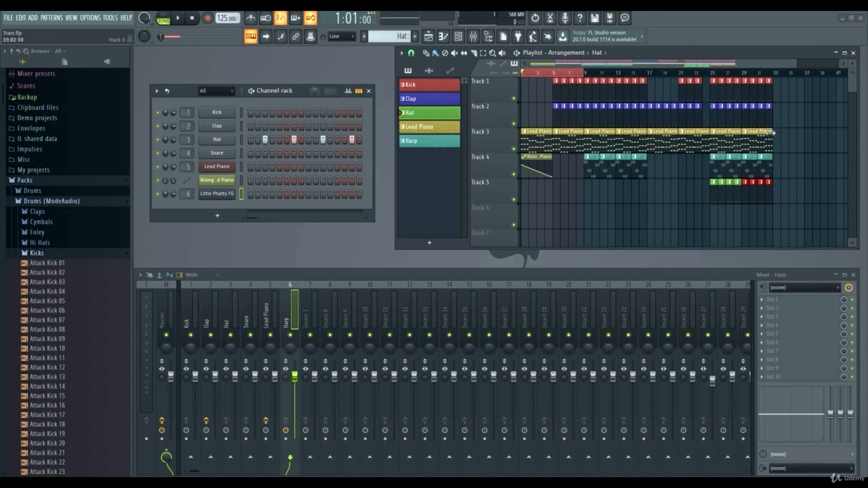
# Add two consecutive Lead Piano clips on Track 3 to cover bars 33 to 40
pyautogui.scroll(-2, 770, 150)
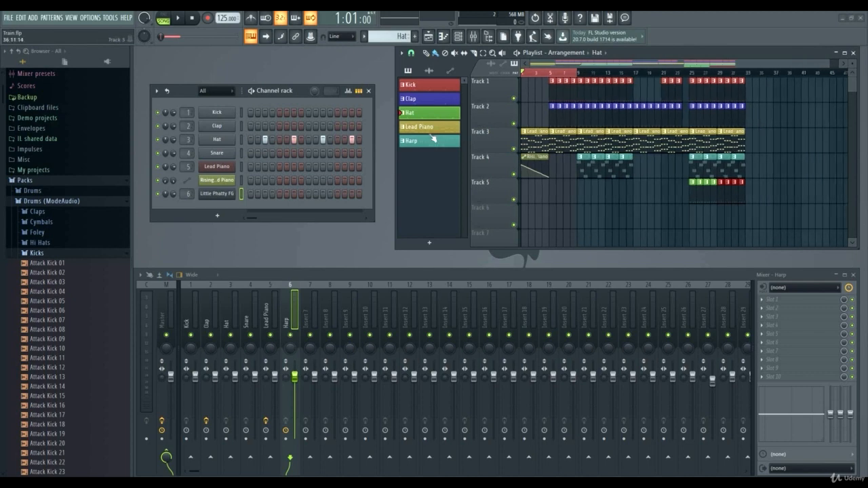
pyautogui.click(745, 139)
pyautogui.click(749, 141)
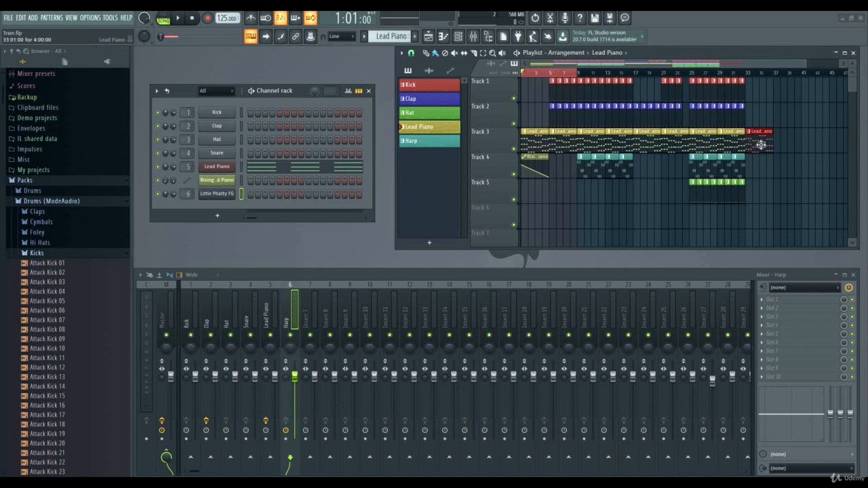
pyautogui.click(779, 145)
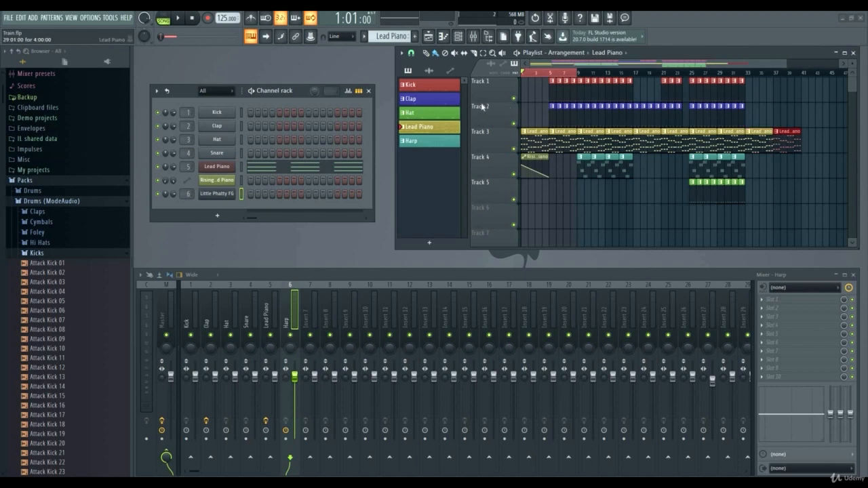
# Fill bars 35 to 40 with Kick clips on Track 1 and Clap clips on Track 2, removing the Clap clip at bar 23
pyautogui.click(436, 89)
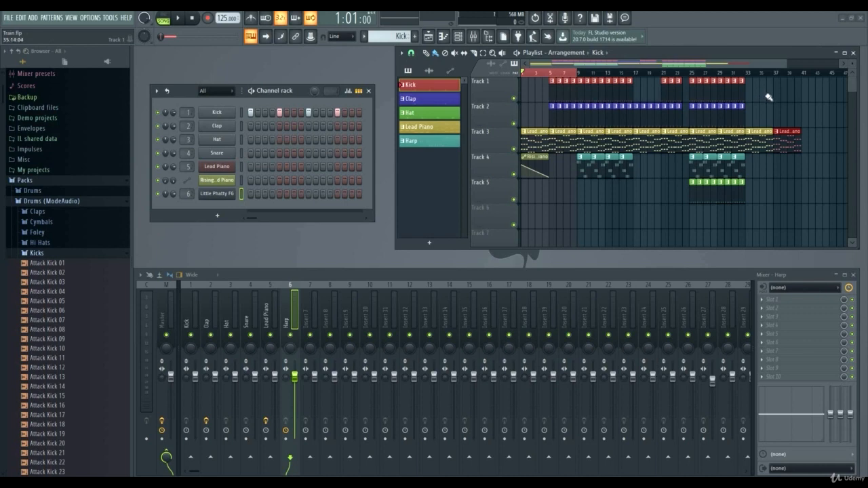
pyautogui.rightClick(681, 106)
pyautogui.moveTo(765, 97); pyautogui.dragTo(791, 91)
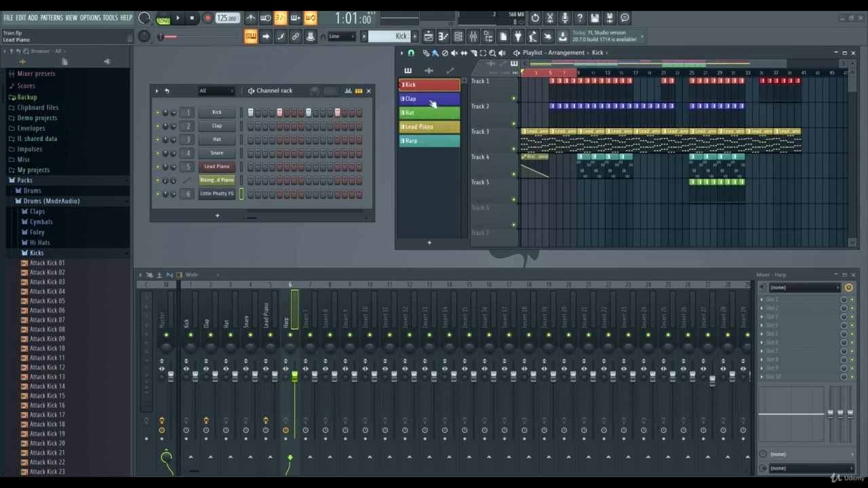
pyautogui.click(428, 99)
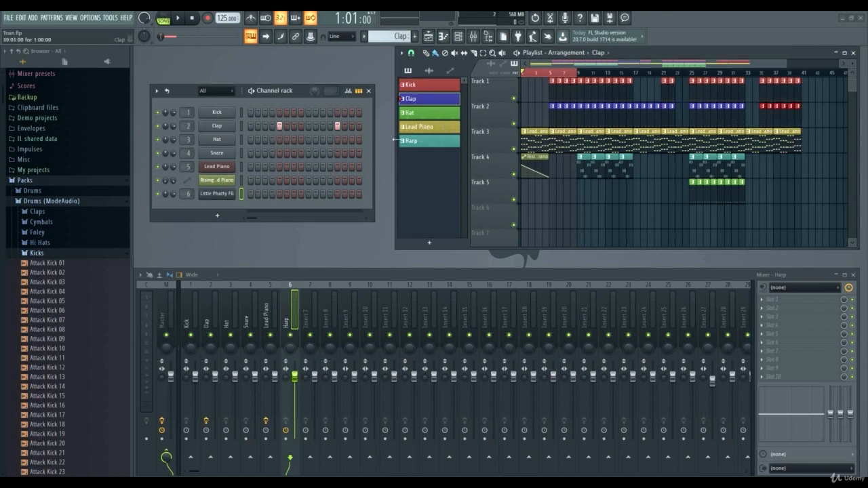
# Place three consecutive Harp clips on Track 4 from bar 36 and fill bars 36 to 40 with Hat clips on Track 5
pyautogui.click(437, 142)
pyautogui.moveTo(768, 168); pyautogui.dragTo(791, 167)
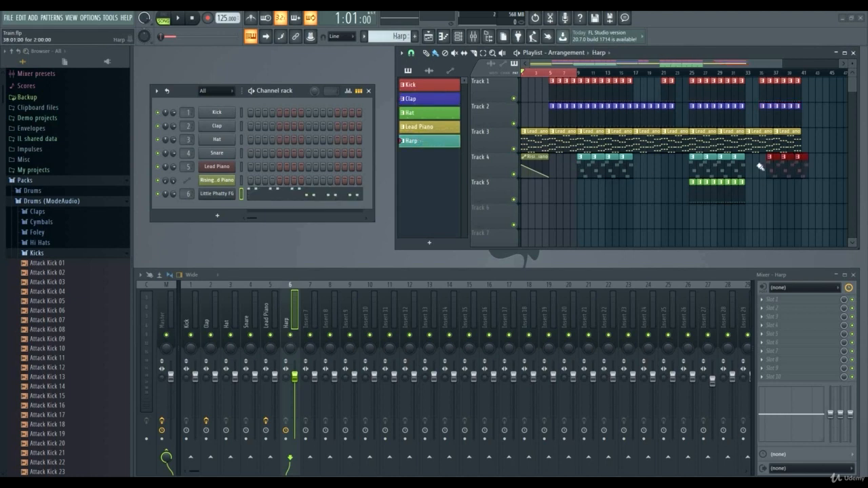
pyautogui.click(432, 115)
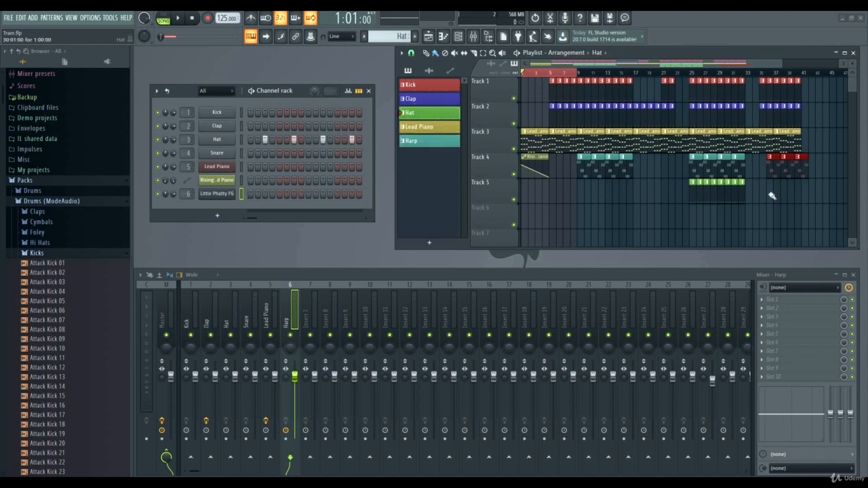
pyautogui.moveTo(772, 195); pyautogui.dragTo(800, 195)
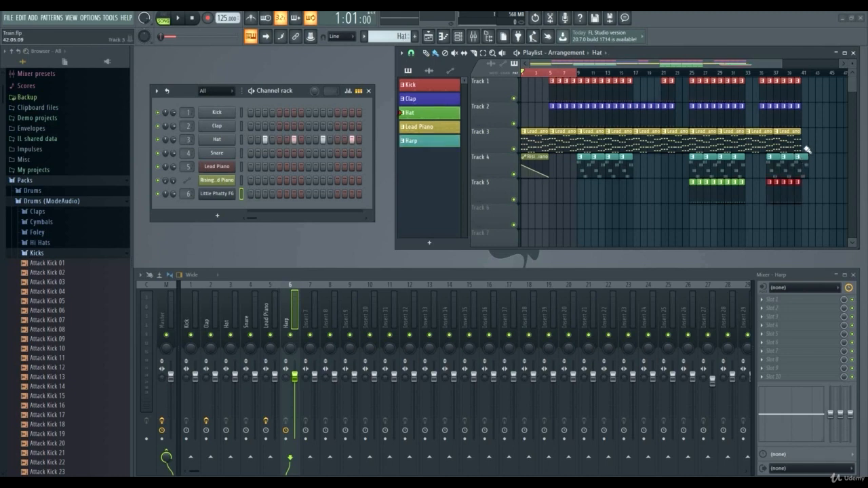
pyautogui.rightClick(802, 108)
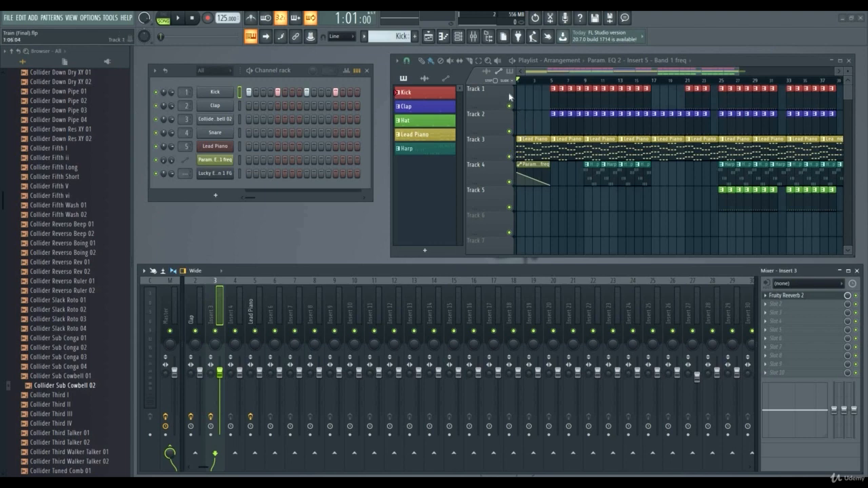
# Play the finished song in the maximized playlist and review the arrangement from its start to the end of the last Lead Piano clip
pyautogui.click(513, 62)
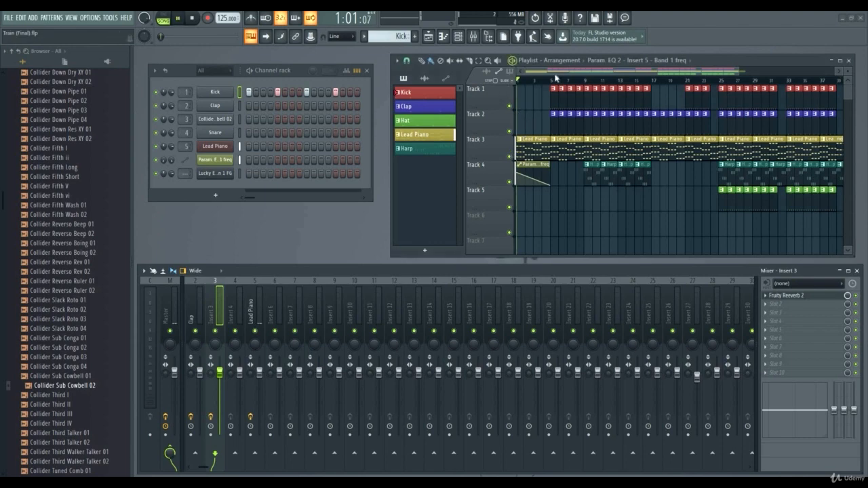
pyautogui.click(850, 61)
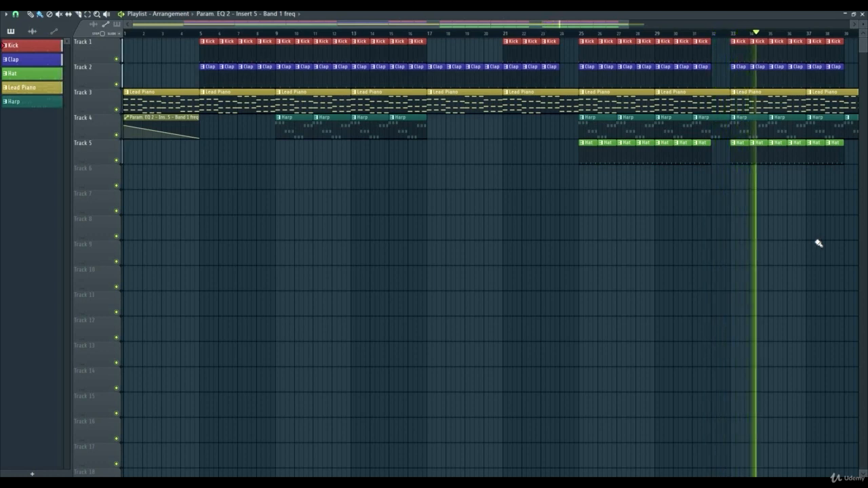
pyautogui.moveTo(592, 25); pyautogui.dragTo(614, 25)
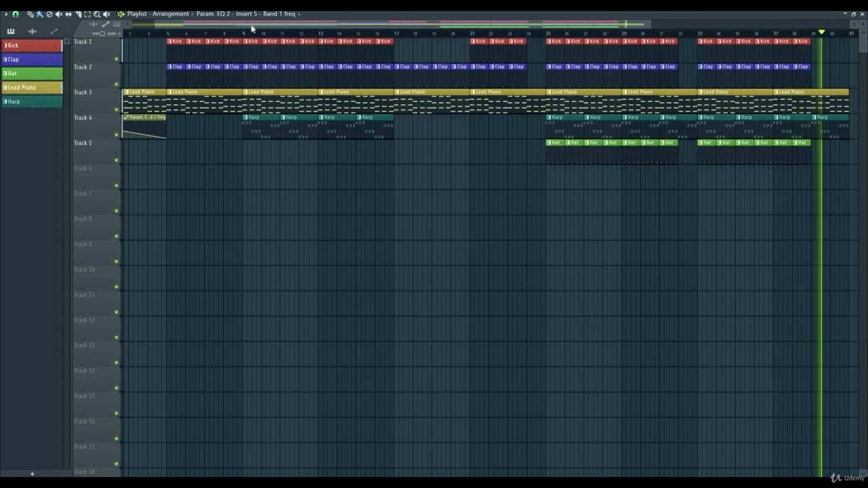
pyautogui.moveTo(250, 29); pyautogui.dragTo(153, 24)
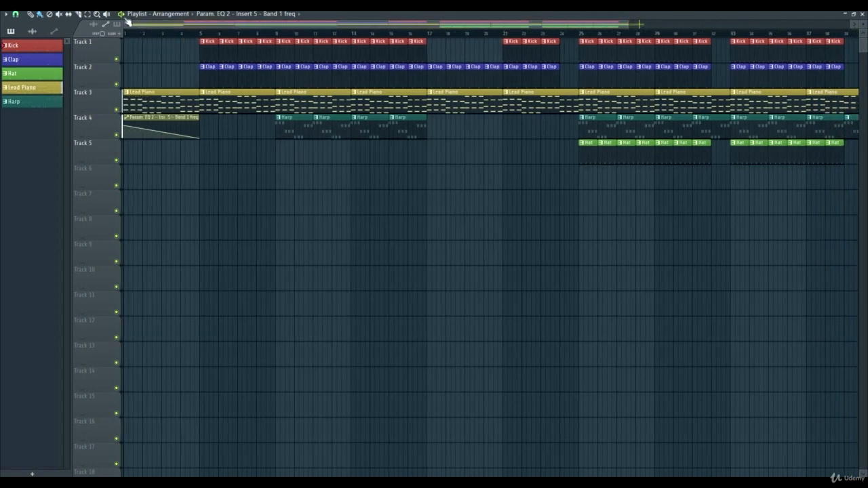